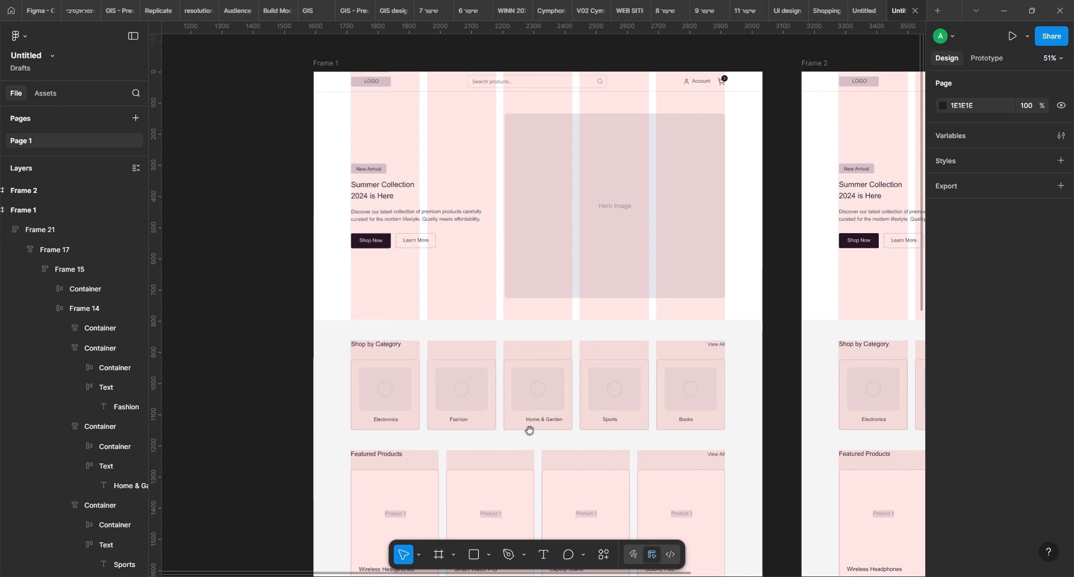
Examine the column layout guide settings of the Shop by Category section in Frame 1
scroll(528, 432, down, 3)
click(538, 249)
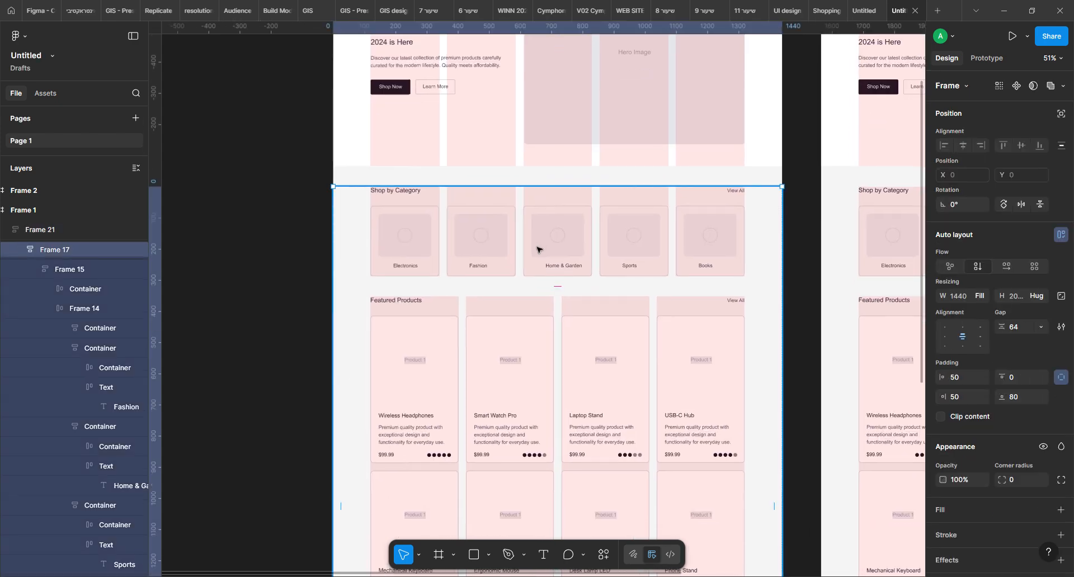
double_click(538, 248)
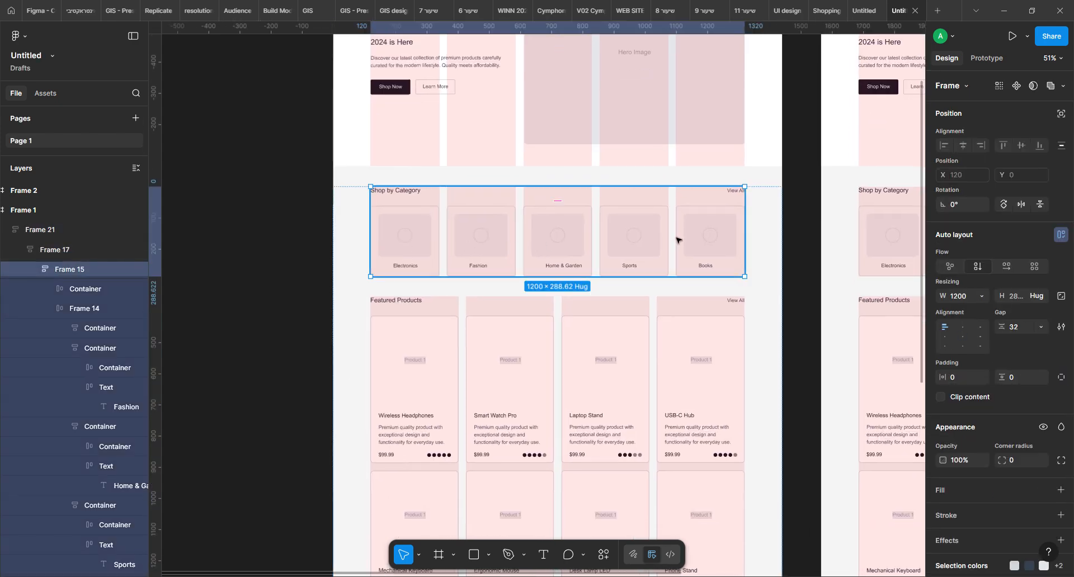
scroll(978, 457, down, 3)
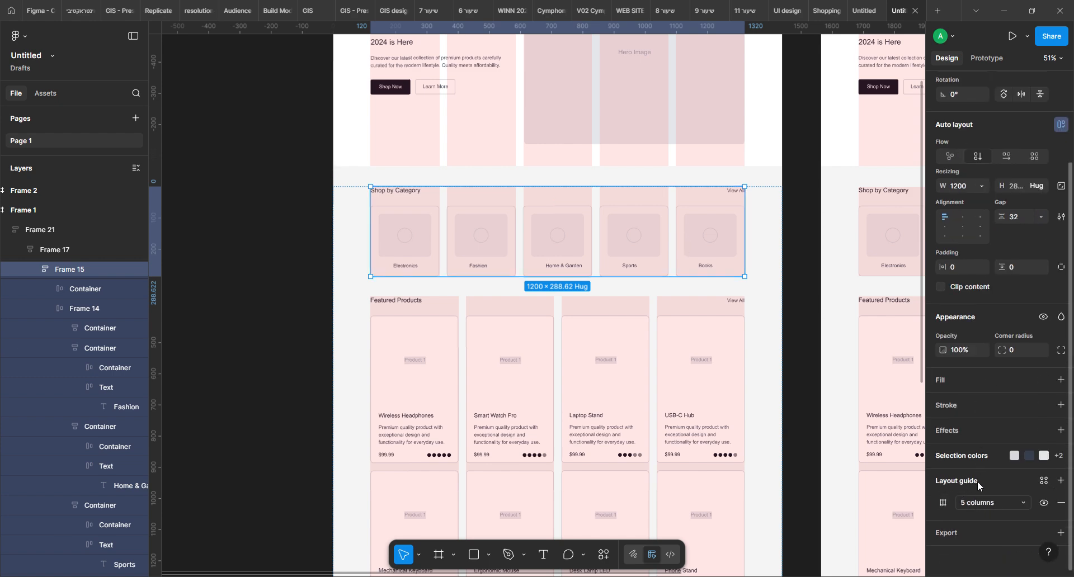
click(943, 503)
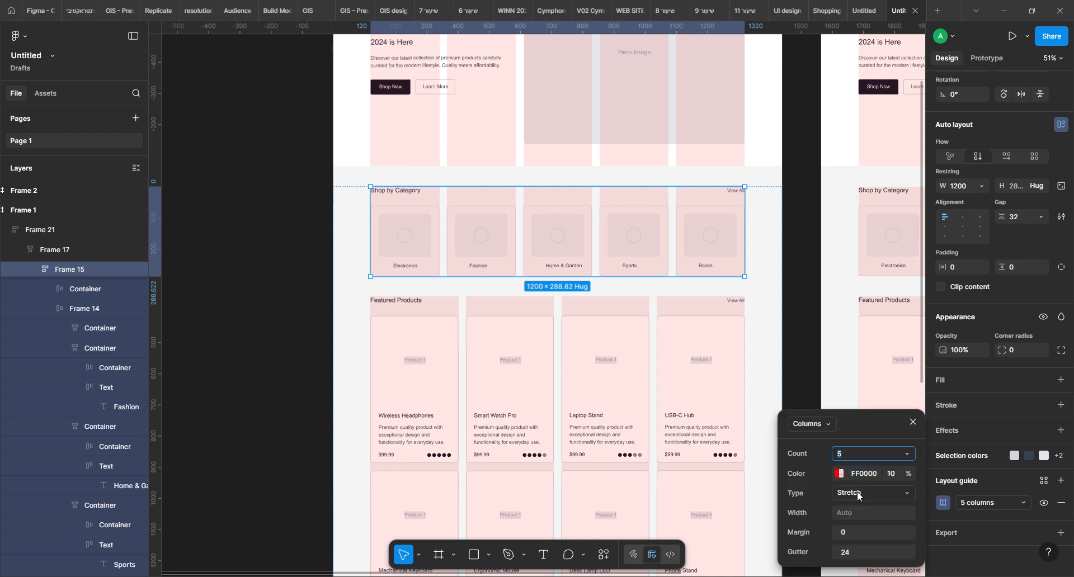
click(830, 424)
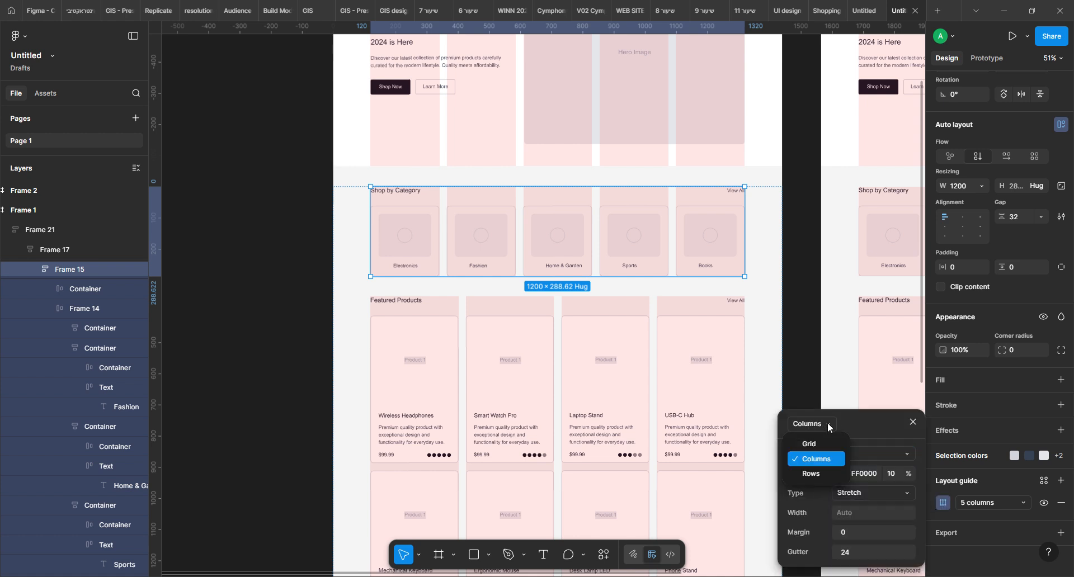
click(824, 459)
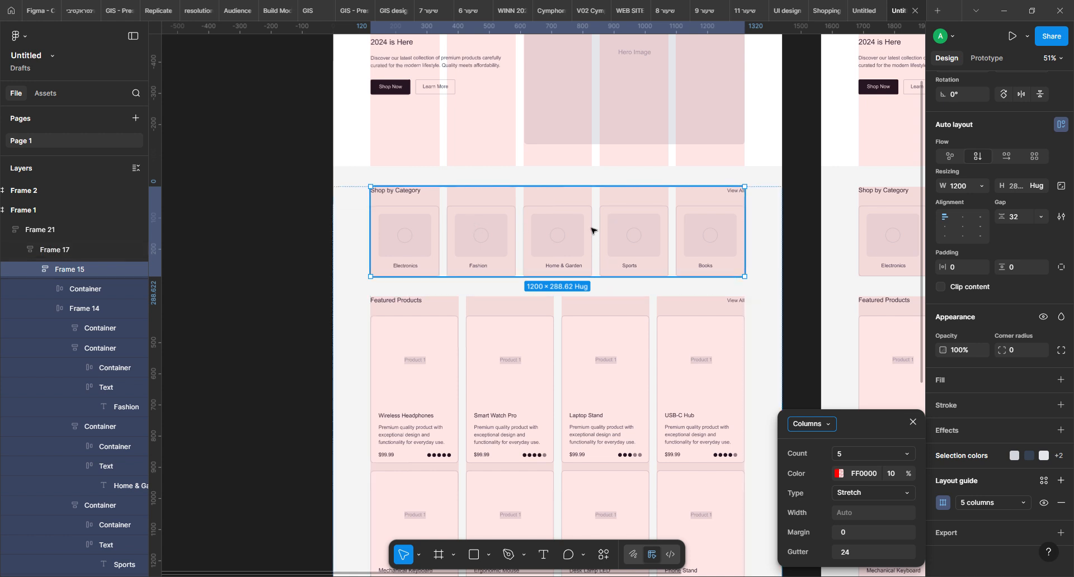
click(255, 329)
Look over the hero section and the category, featured-product and promo sections below it in Frame 1
scroll(436, 240, up, 5)
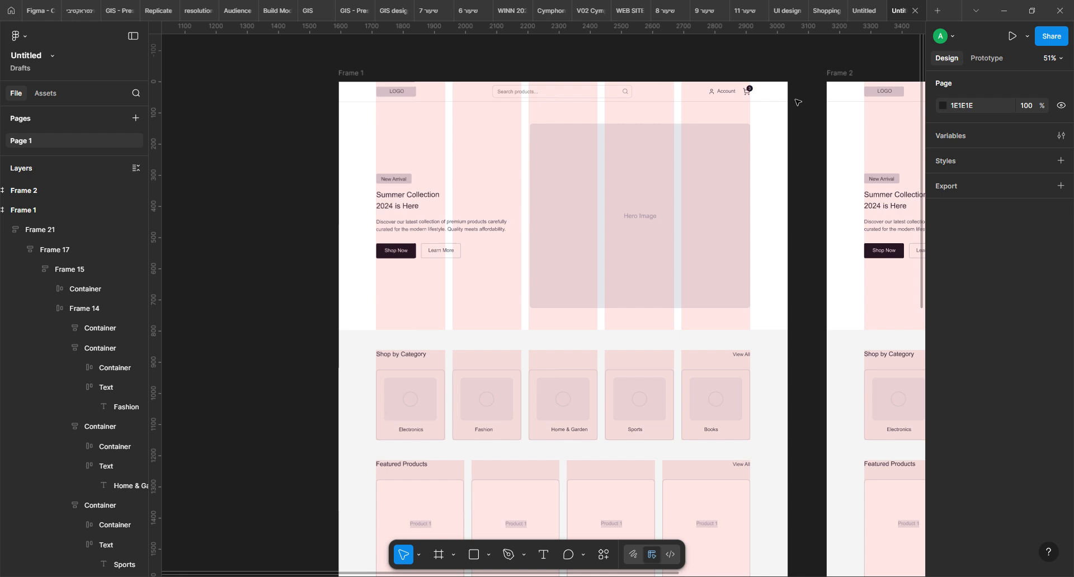
click(441, 156)
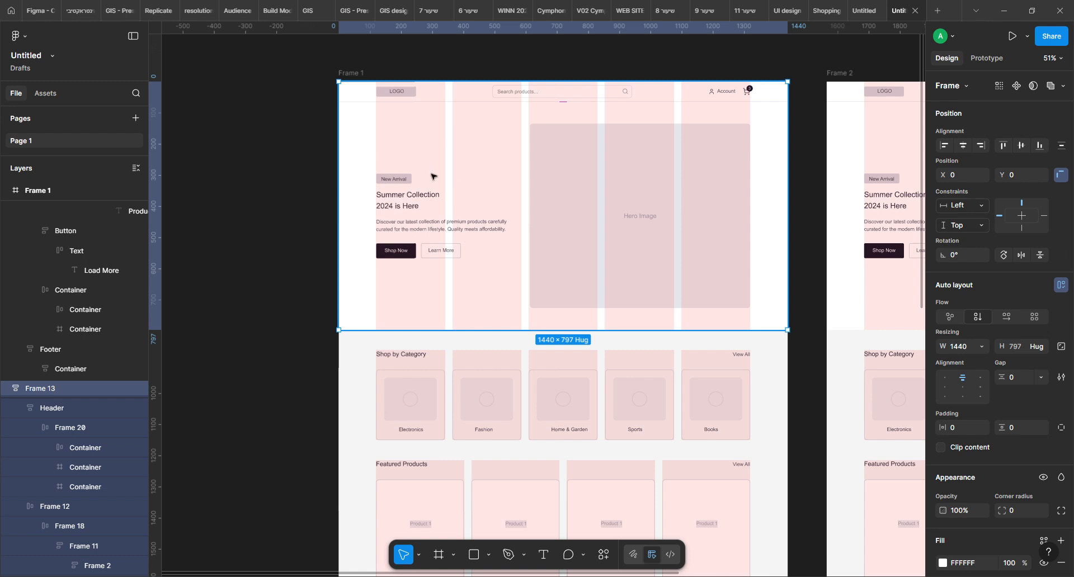
key(space)
drag(526, 296, 544, 172)
scroll(645, 297, down, 2)
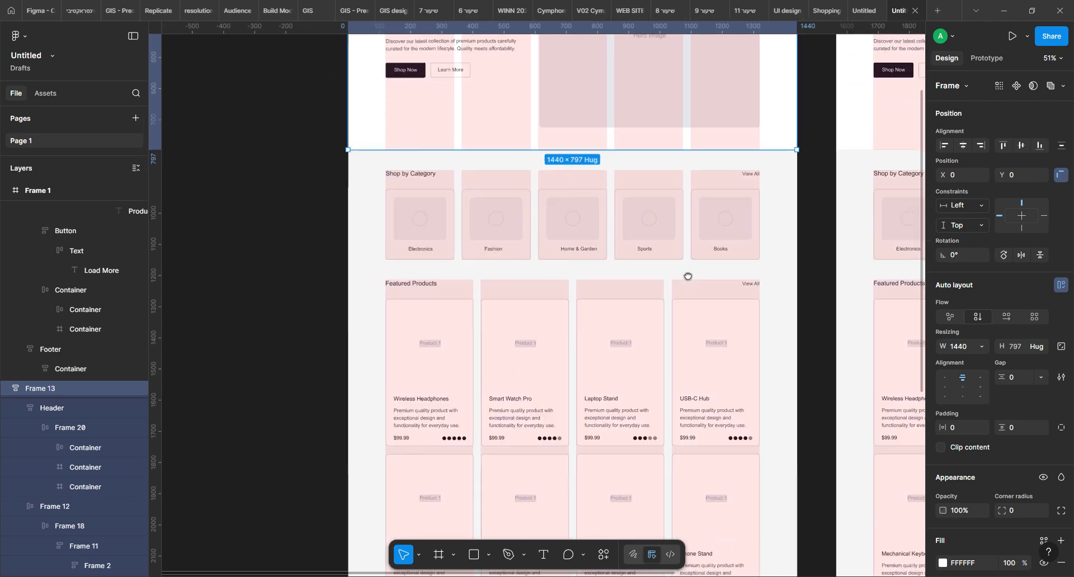
click(491, 218)
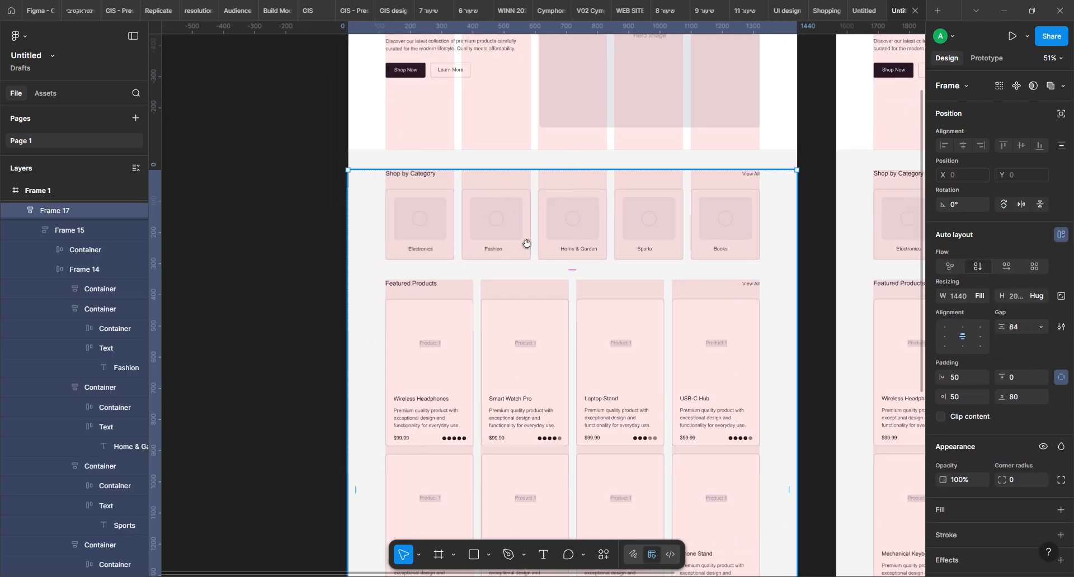
scroll(699, 235, down, 6)
scroll(644, 224, up, 3)
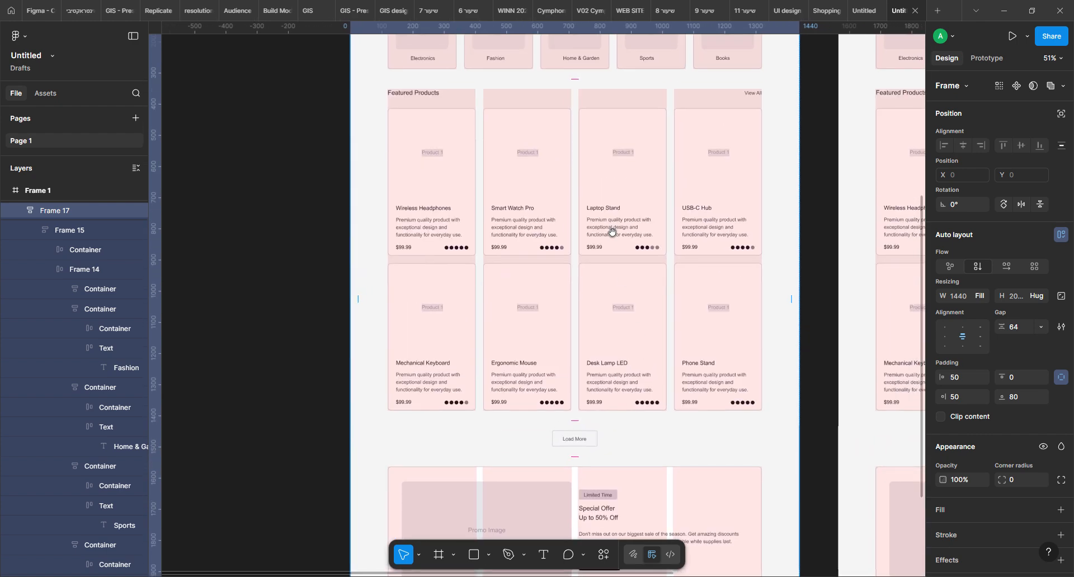
scroll(593, 226, up, 3)
scroll(594, 226, right, 2)
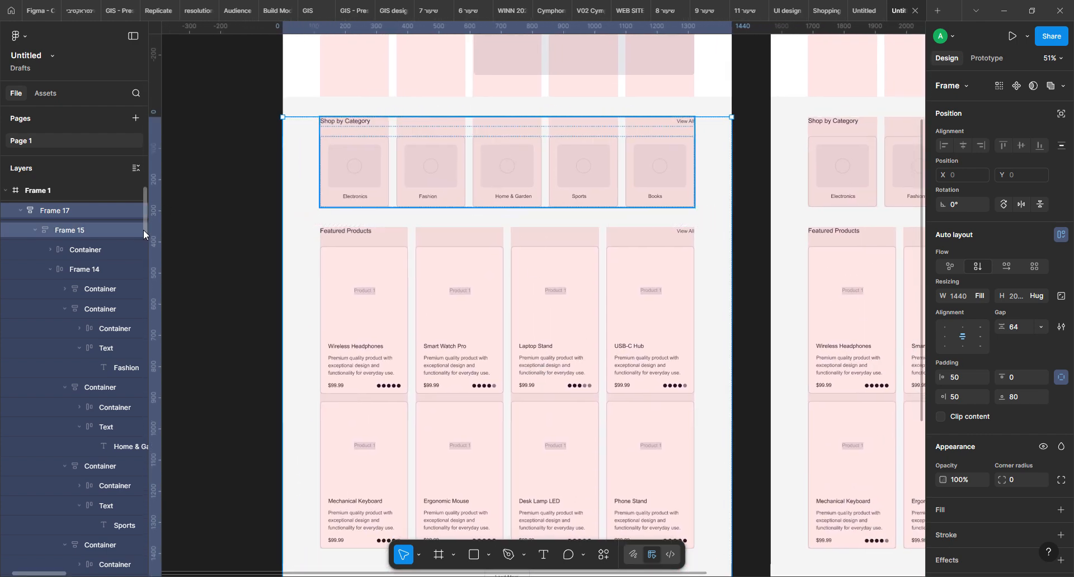
Rename the Frame 17 layer, which holds the category and product sections, to Products
double_click(48, 211)
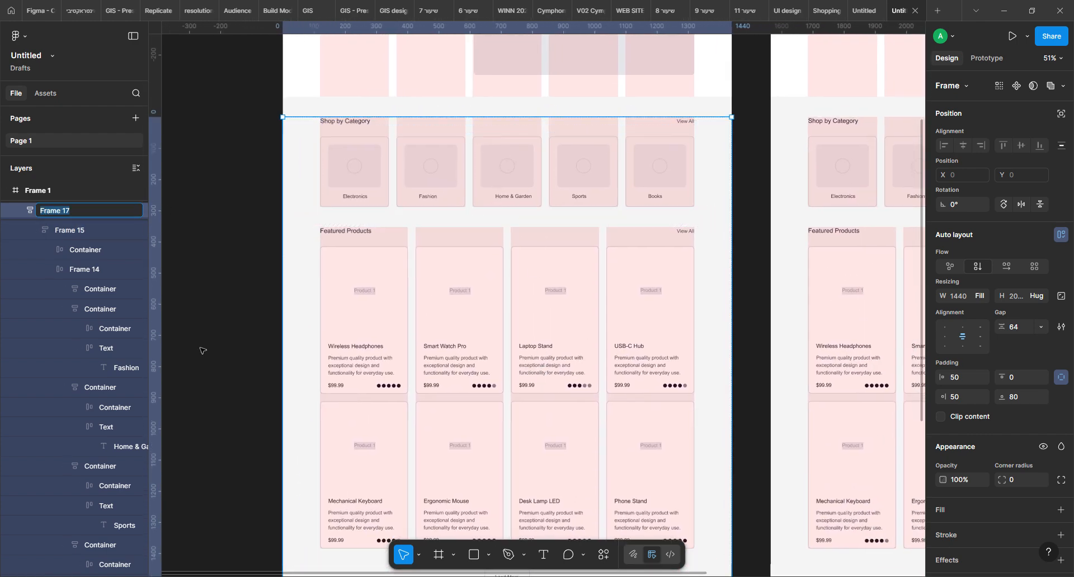
text(Products)
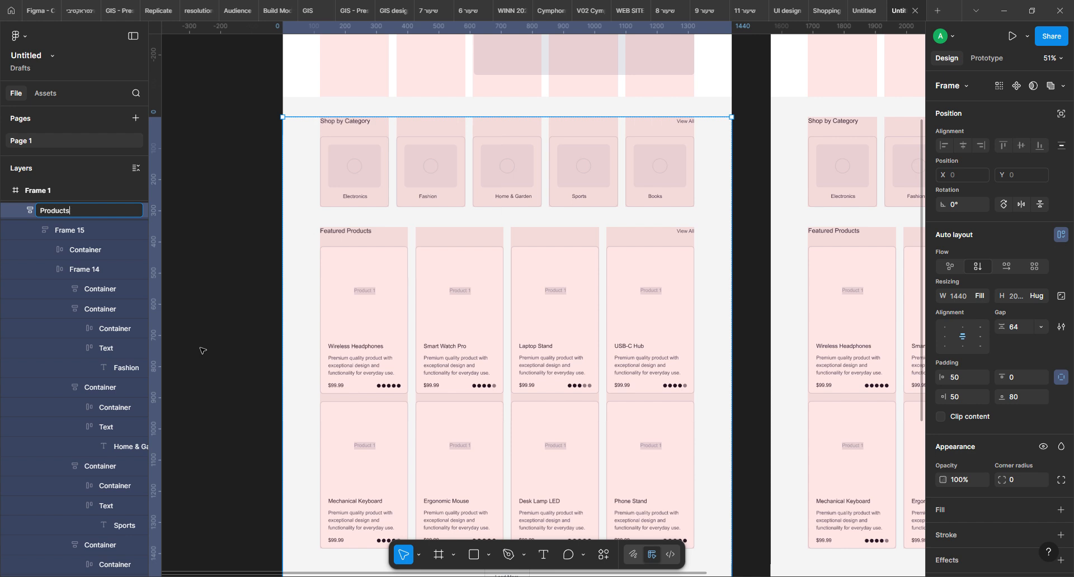
Rename the Frame 1 layer to homepage and collapse the Products layer inside it
click(38, 191)
double_click(37, 192)
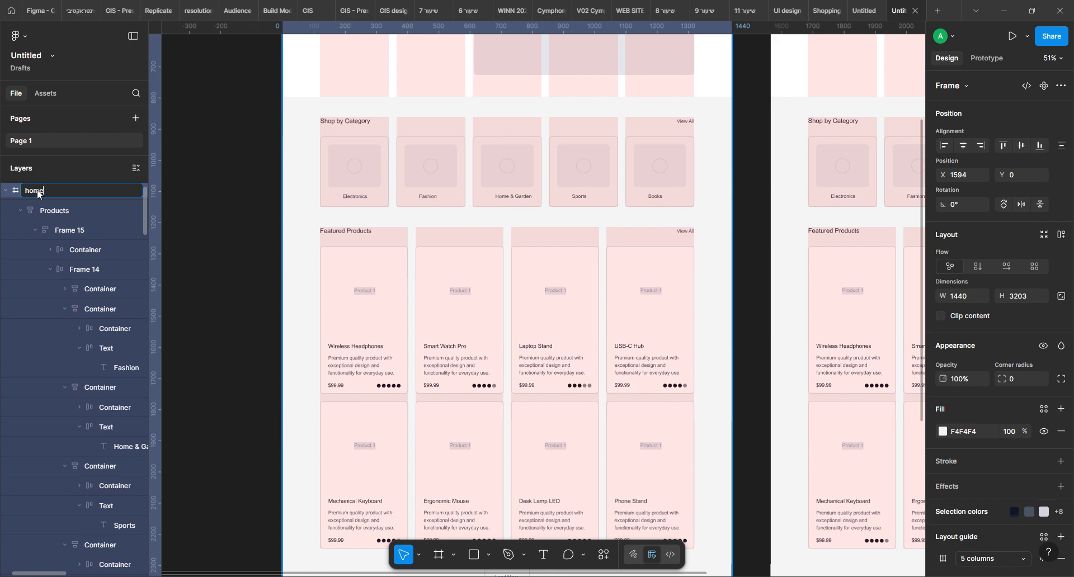
key(Return)
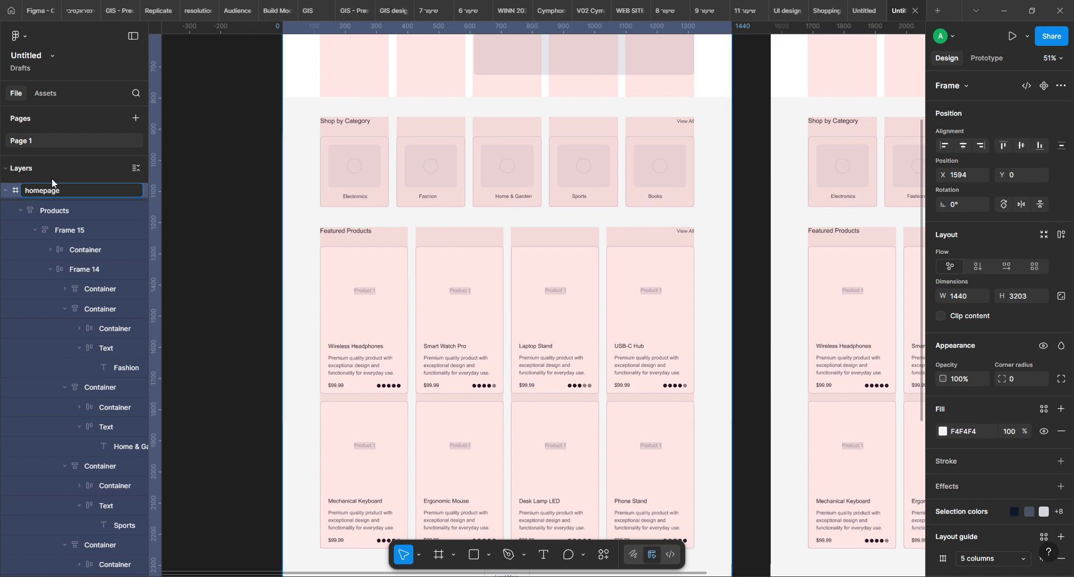
click(20, 210)
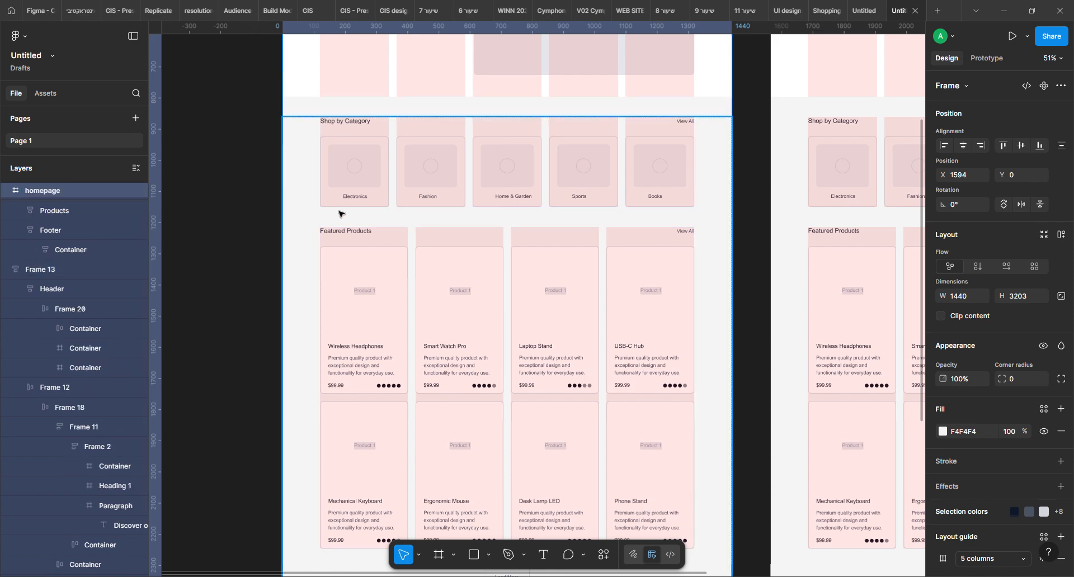
Rename the Shop by Category section's frame to Categories and collapse its layer
click(346, 194)
click(346, 174)
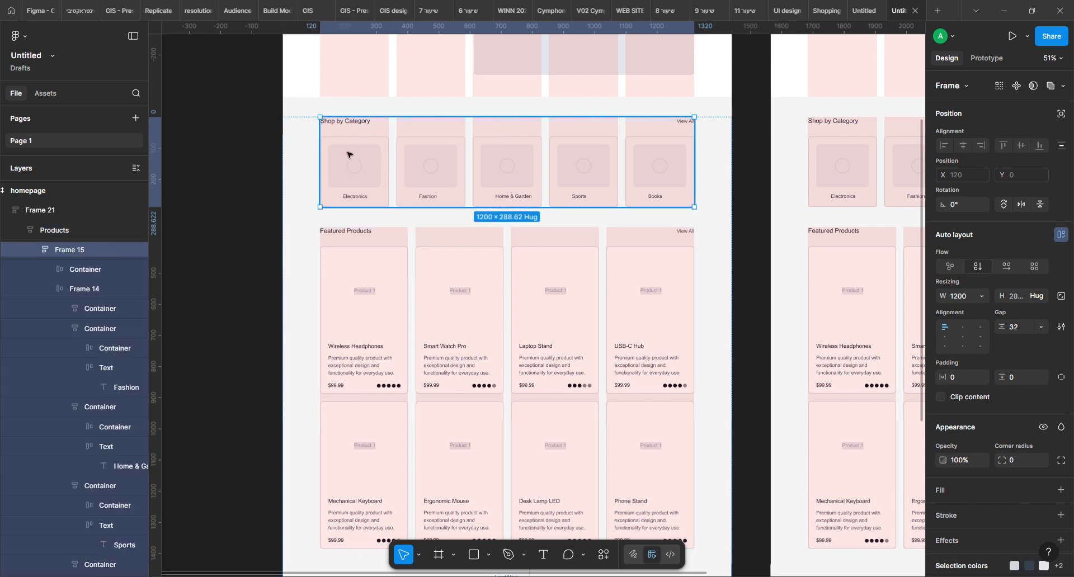
double_click(67, 254)
text(Categories)
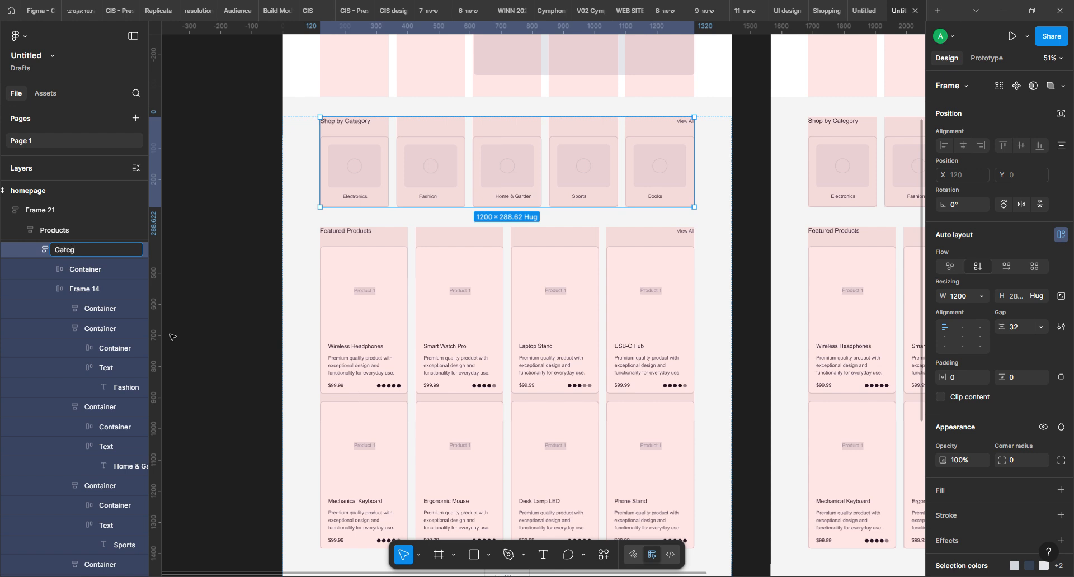
click(37, 247)
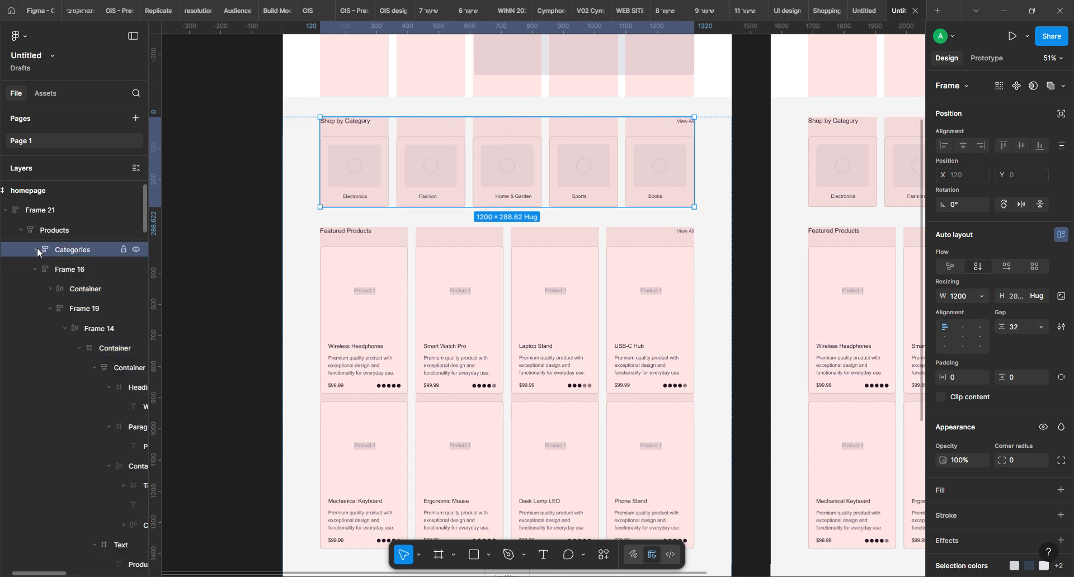
Rename Frame 16, the Featured Products section, to Featured and collapse its layer
click(65, 269)
double_click(65, 269)
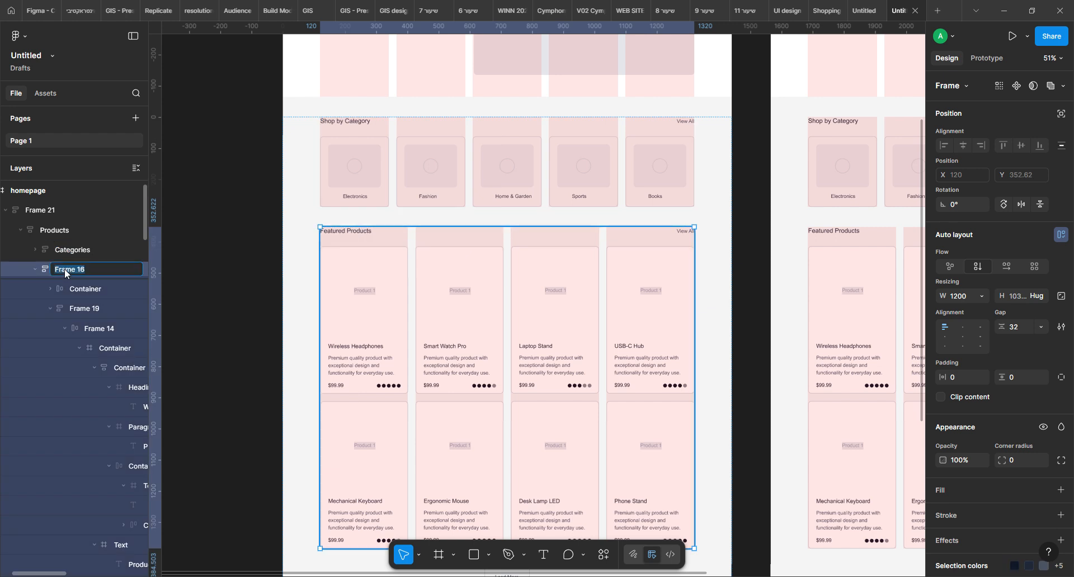
text(Featured)
click(35, 271)
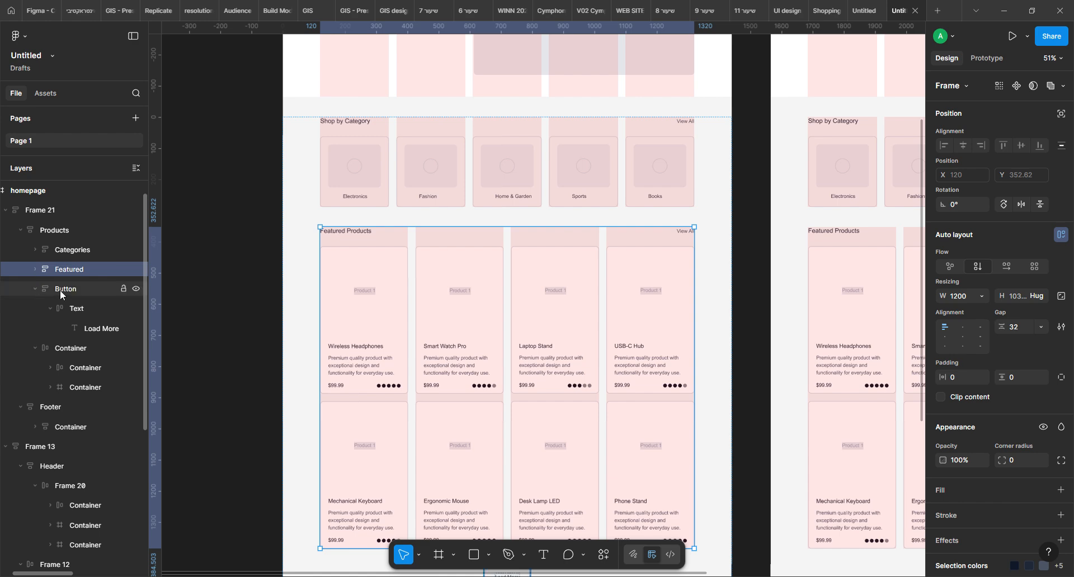
Collapse the Load More button's layer inside Products
scroll(335, 336, down, 3)
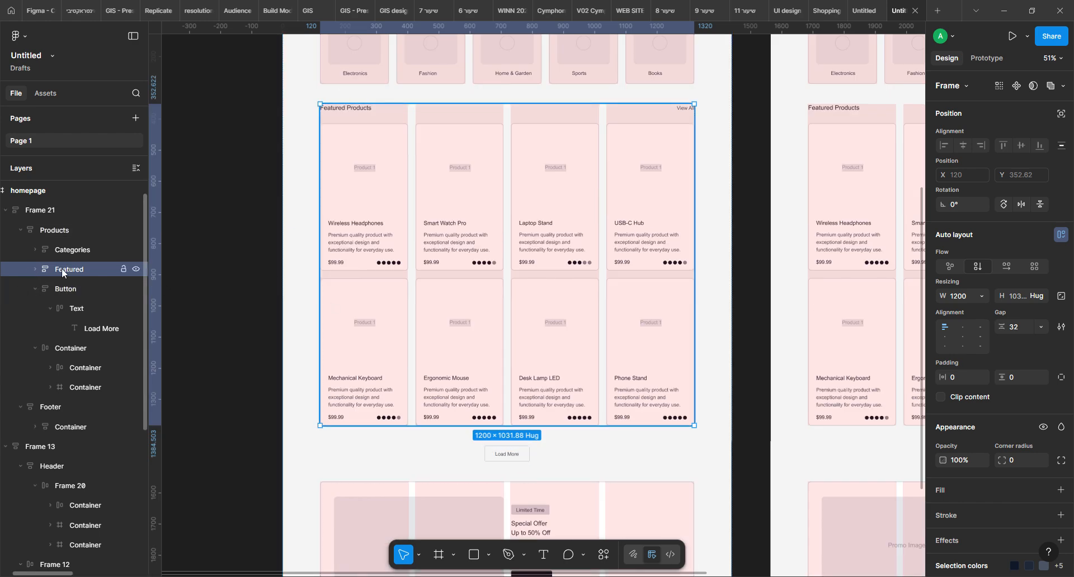
click(39, 287)
click(36, 289)
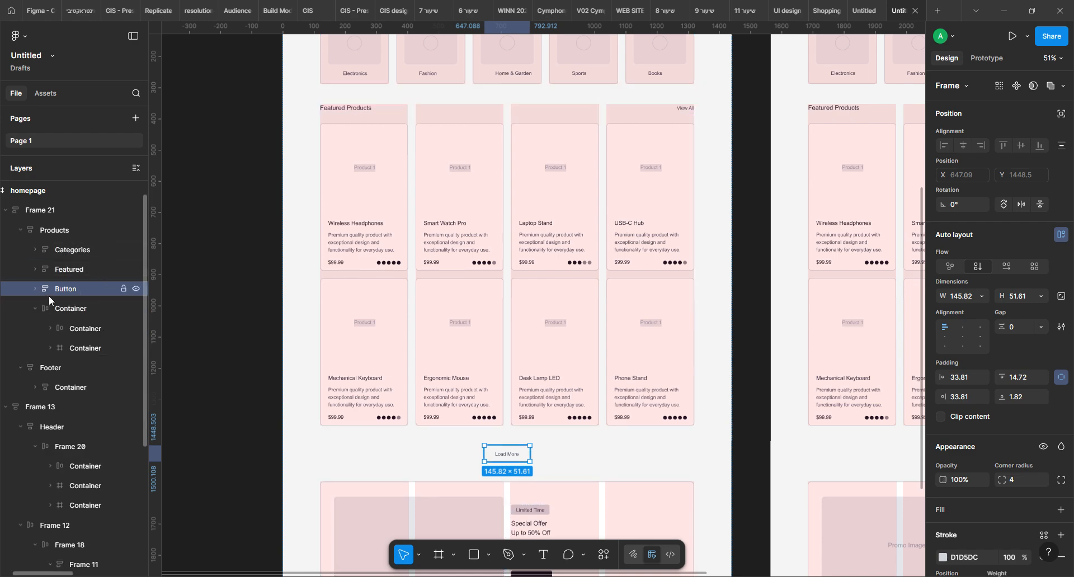
Rename the Special Offer section's container layer to Banner
scroll(517, 414, down, 2)
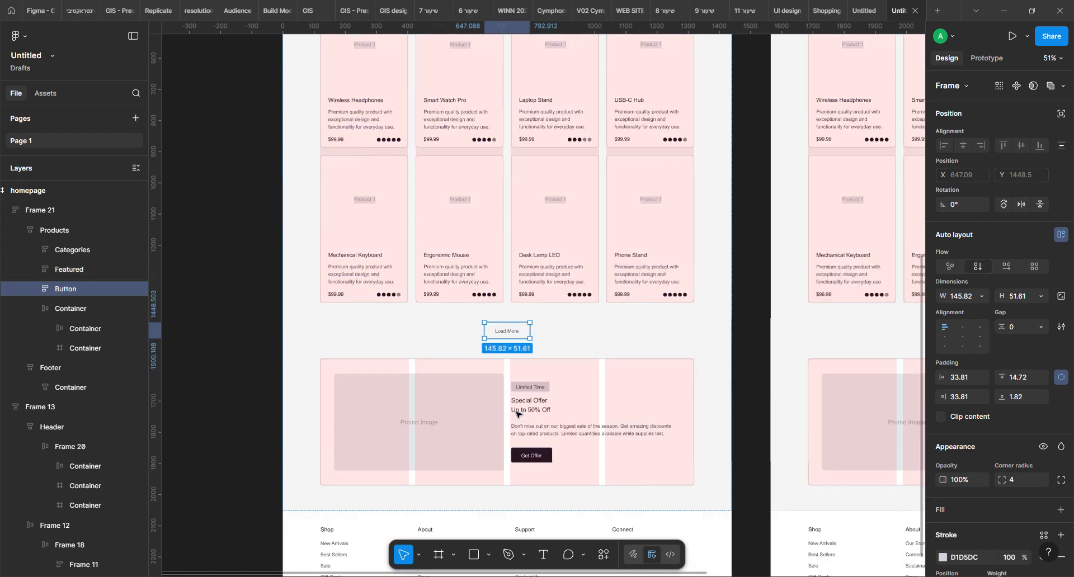
double_click(83, 309)
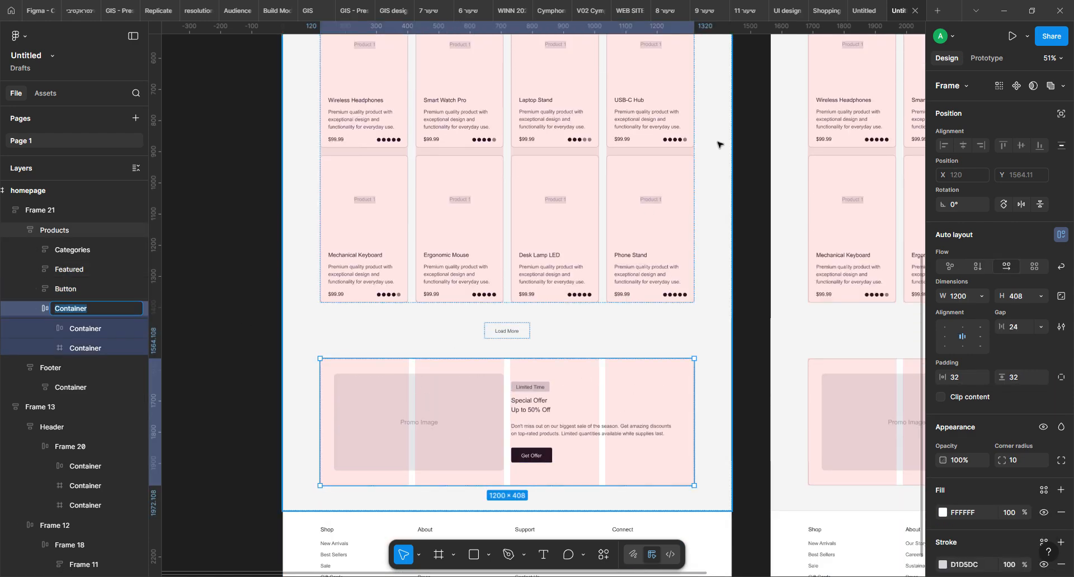
text(Banner)
Replace the Special Offer container layer's name with Promotion and clear the selection
drag(86, 313, 45, 309)
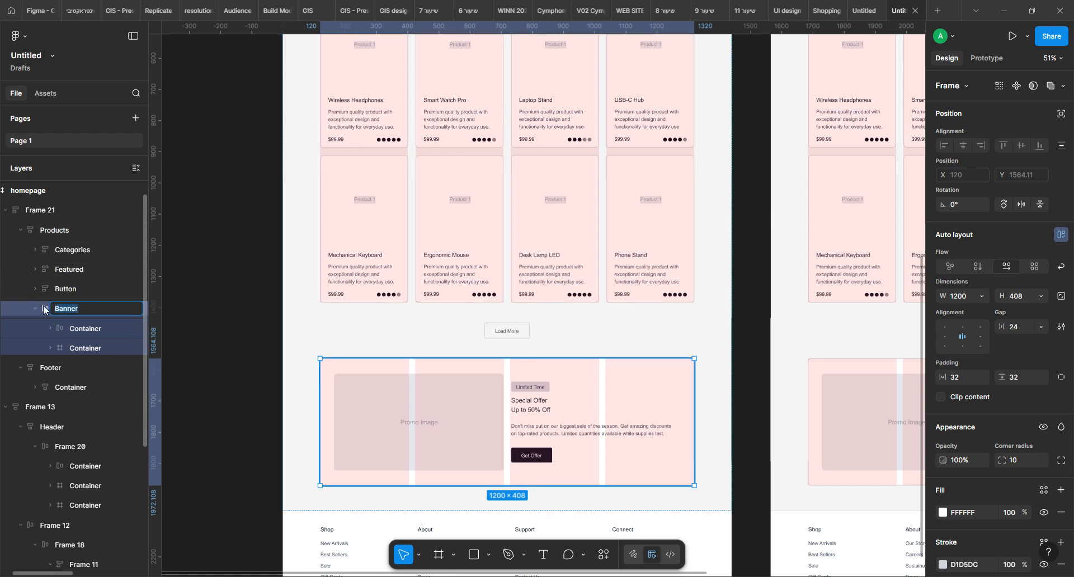
text(Promotion)
click(403, 537)
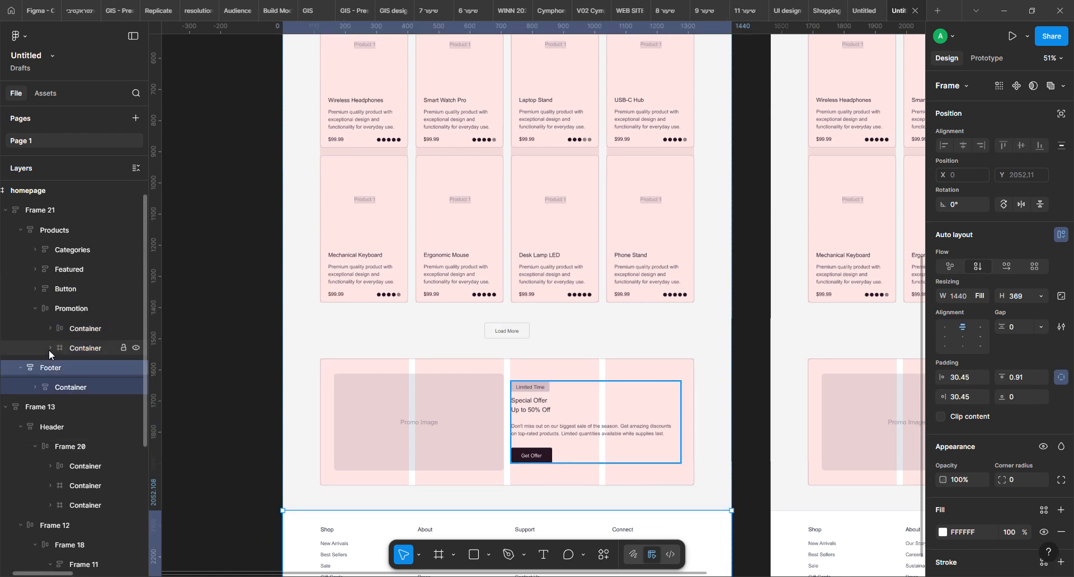
click(207, 207)
Compare the column layout guides of the Categories and Featured sections on the homepage
scroll(419, 304, up, 8)
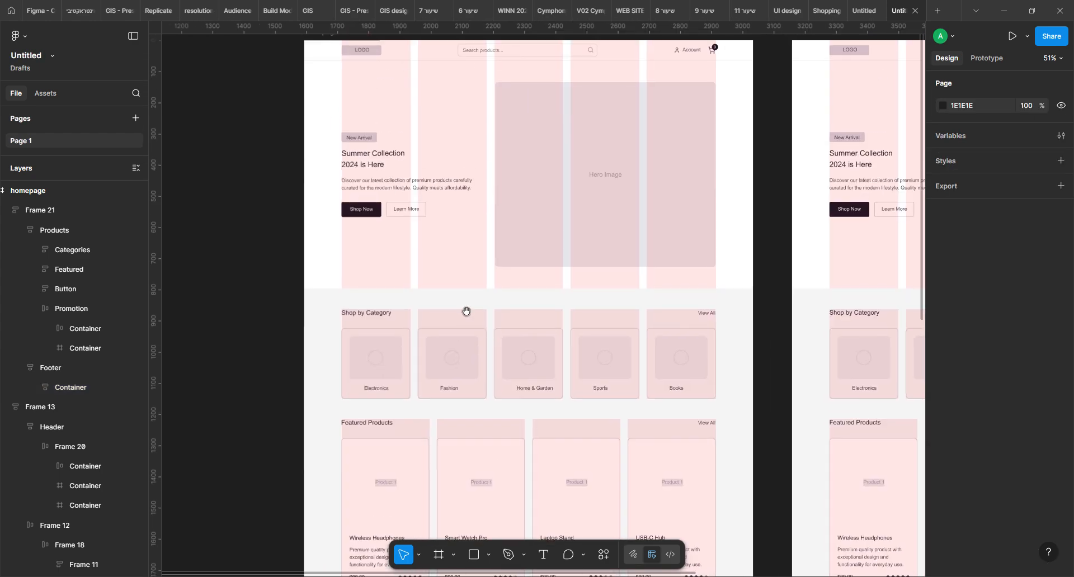
scroll(467, 312, up, 3)
scroll(468, 278, down, 10)
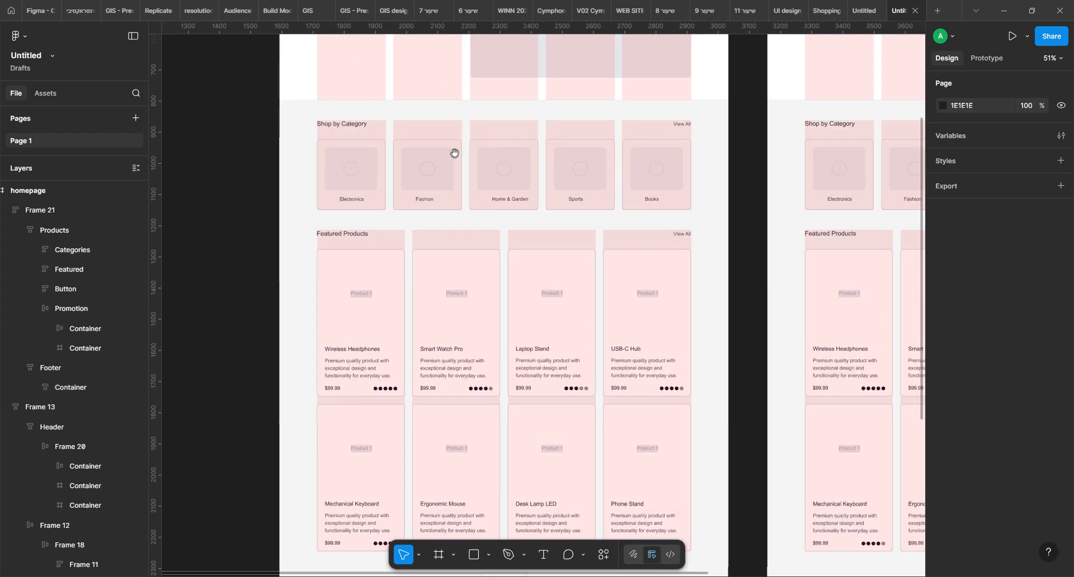
double_click(452, 193)
double_click(451, 194)
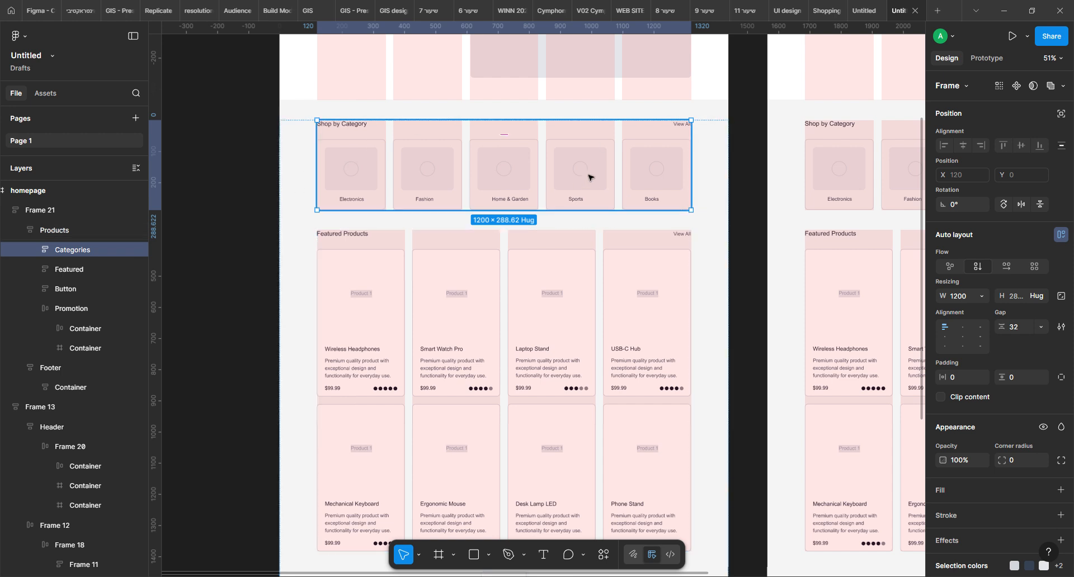
scroll(995, 392, down, 3)
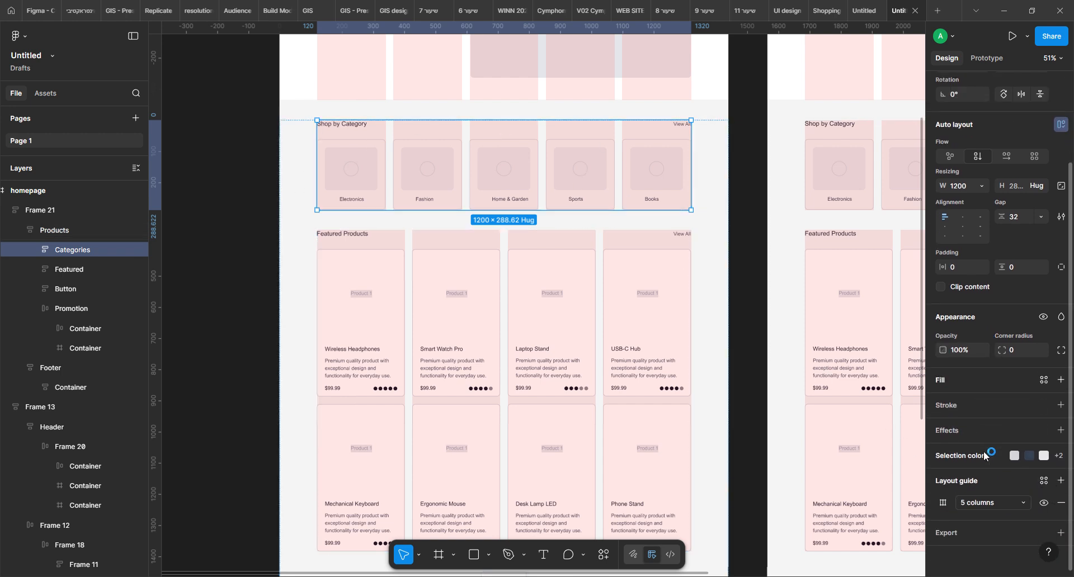
click(944, 503)
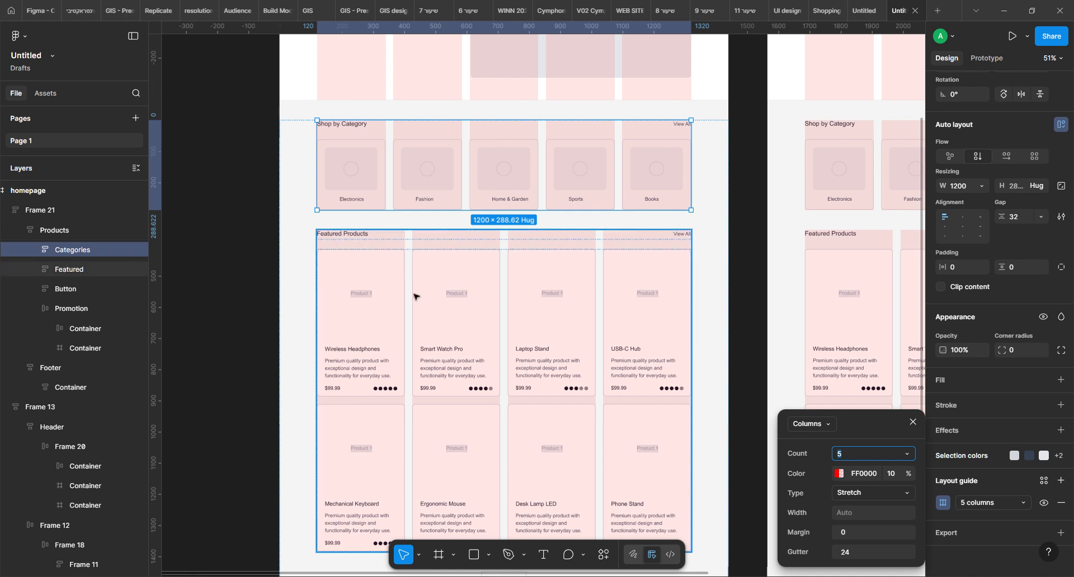
click(462, 301)
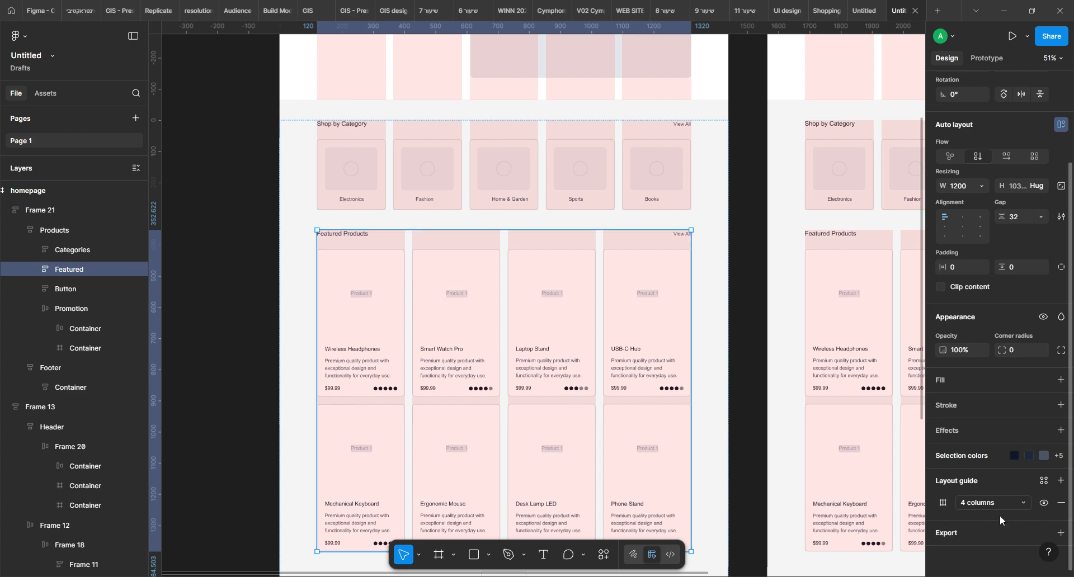
click(627, 185)
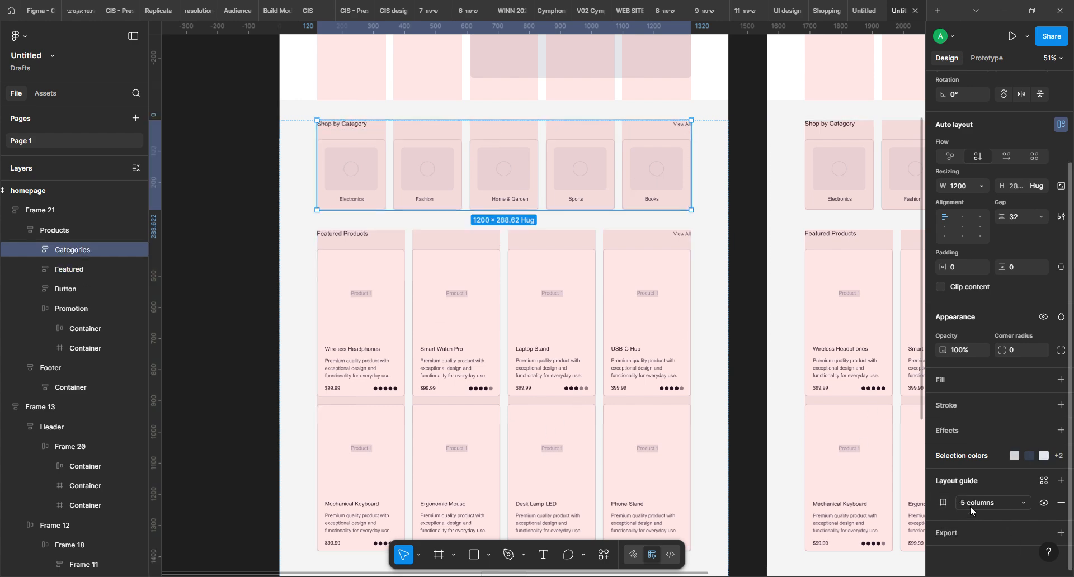
Inspect the column layout guide of the Promotion section on the homepage
scroll(448, 348, down, 5)
click(557, 386)
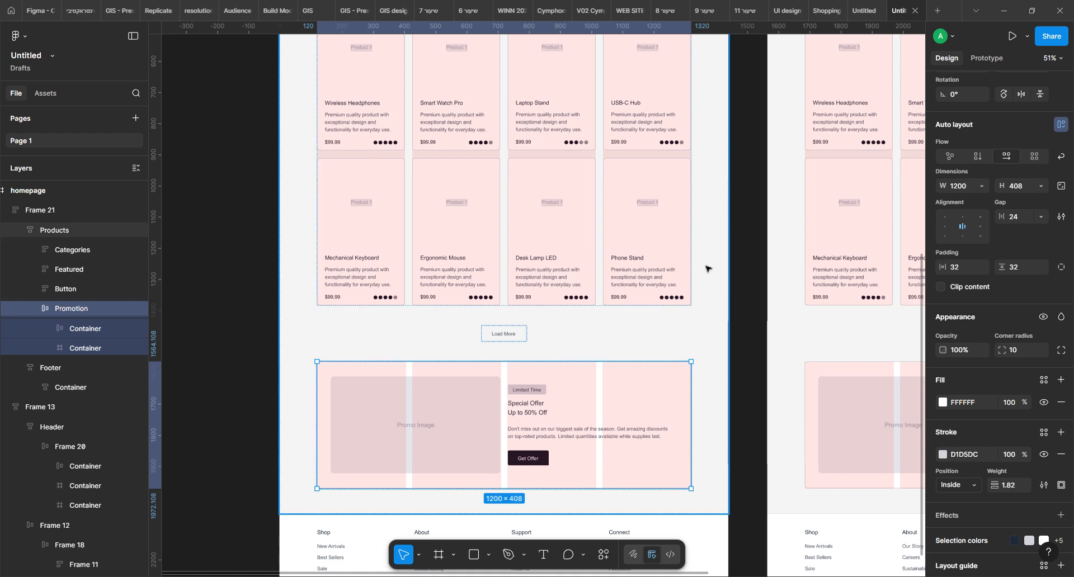
Hide the 5-column layout guide of the hero section in the Frame 2 copy of the homepage
scroll(607, 271, up, 5)
drag(590, 191, 577, 373)
drag(555, 205, 370, 287)
drag(740, 369, 520, 318)
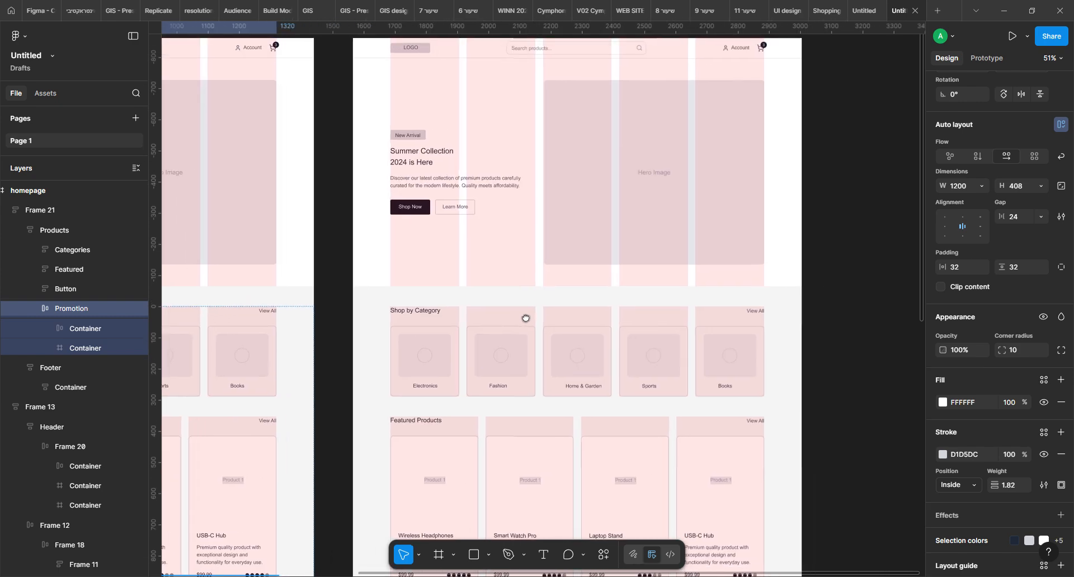
click(492, 264)
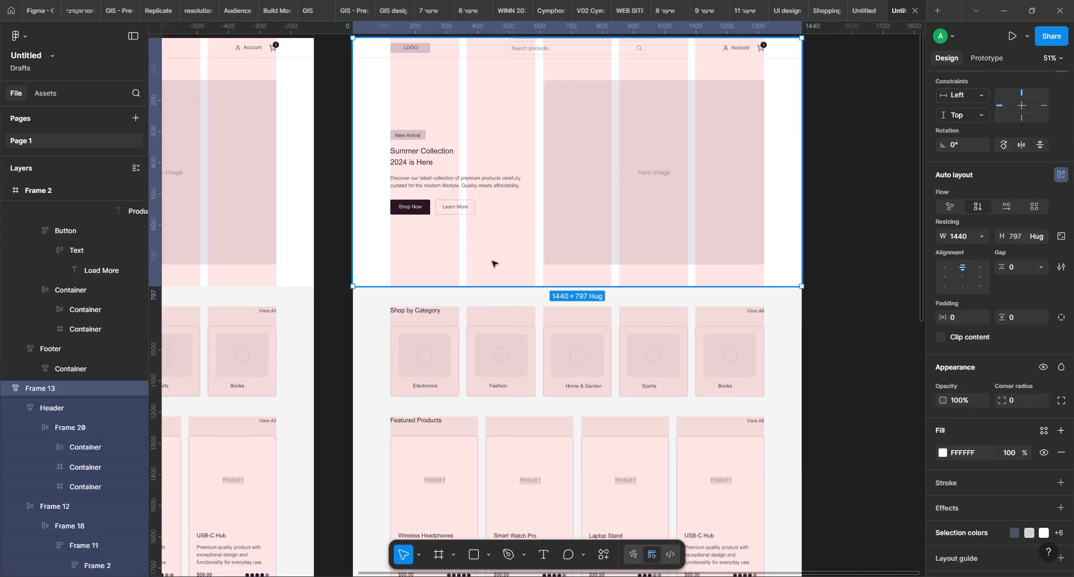
scroll(976, 431, down, 1)
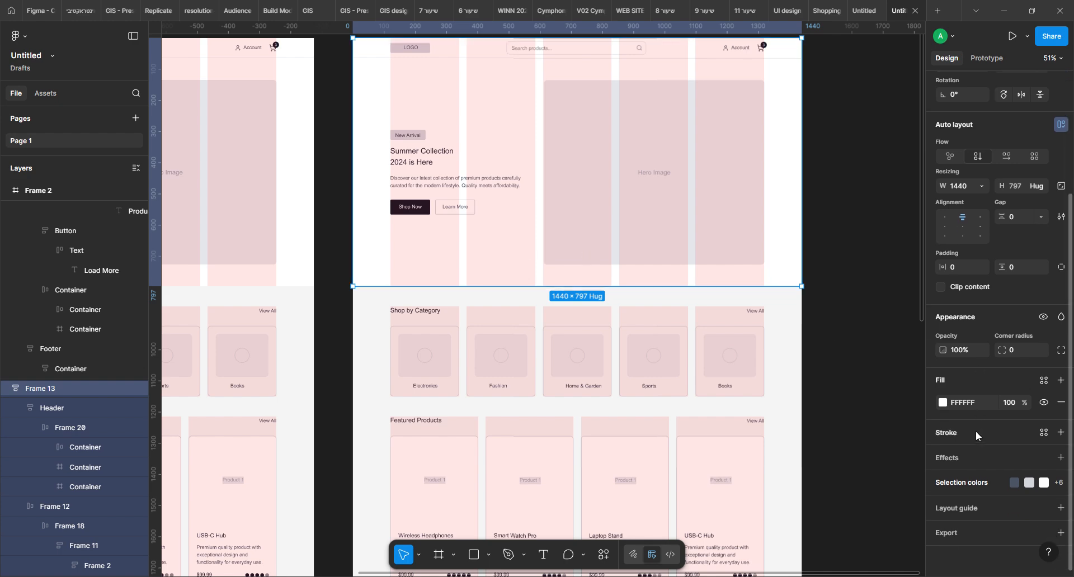
double_click(708, 185)
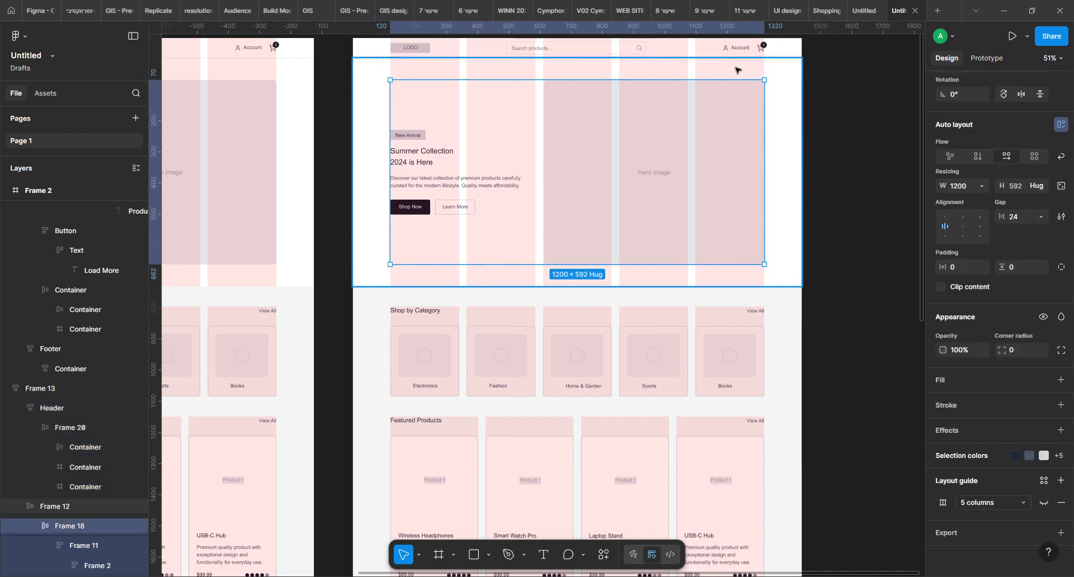
click(1044, 505)
Hide the 5-column layout guide of Frame 2's Header
click(712, 51)
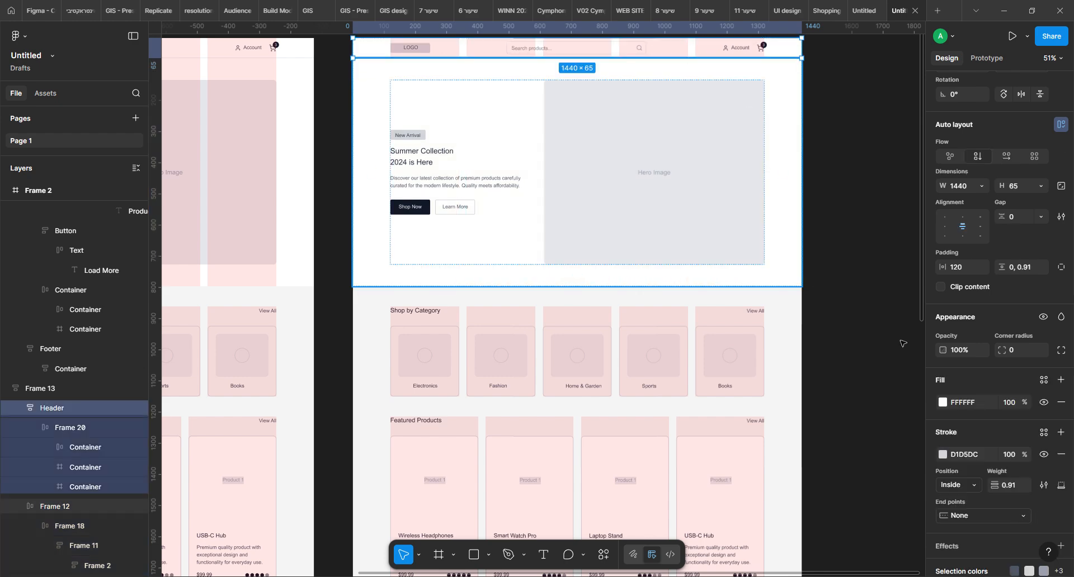
scroll(974, 473, down, 3)
click(1044, 503)
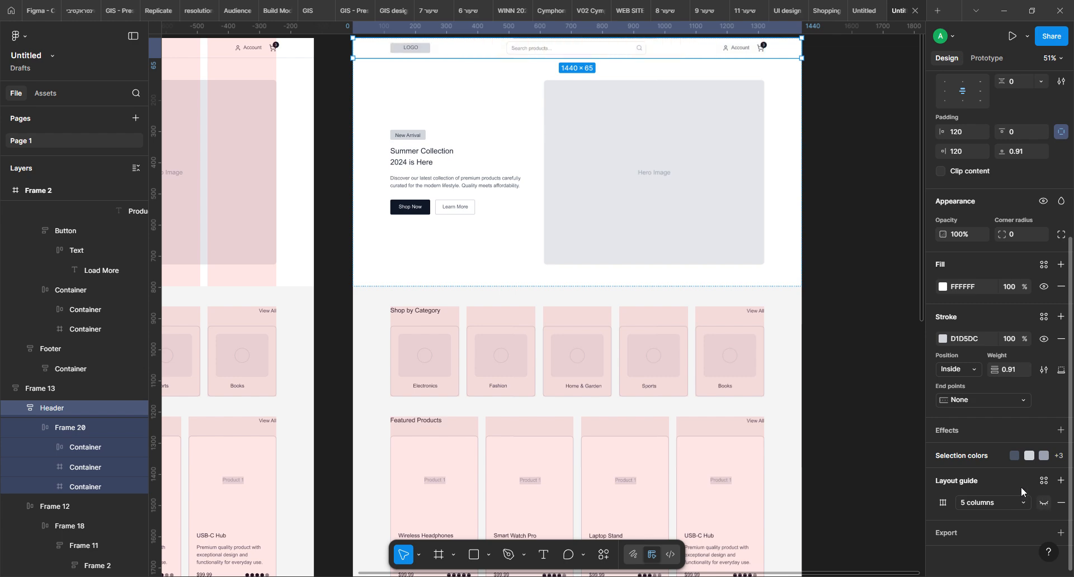
Hide the 5-column layout guide of the Shop by Category section in Frame 2
click(672, 335)
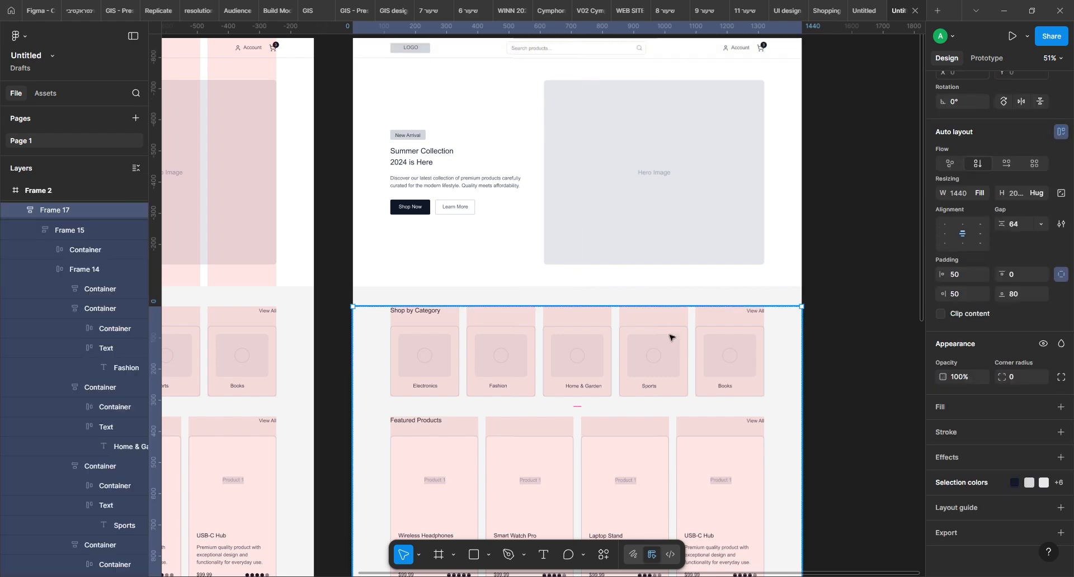
click(671, 337)
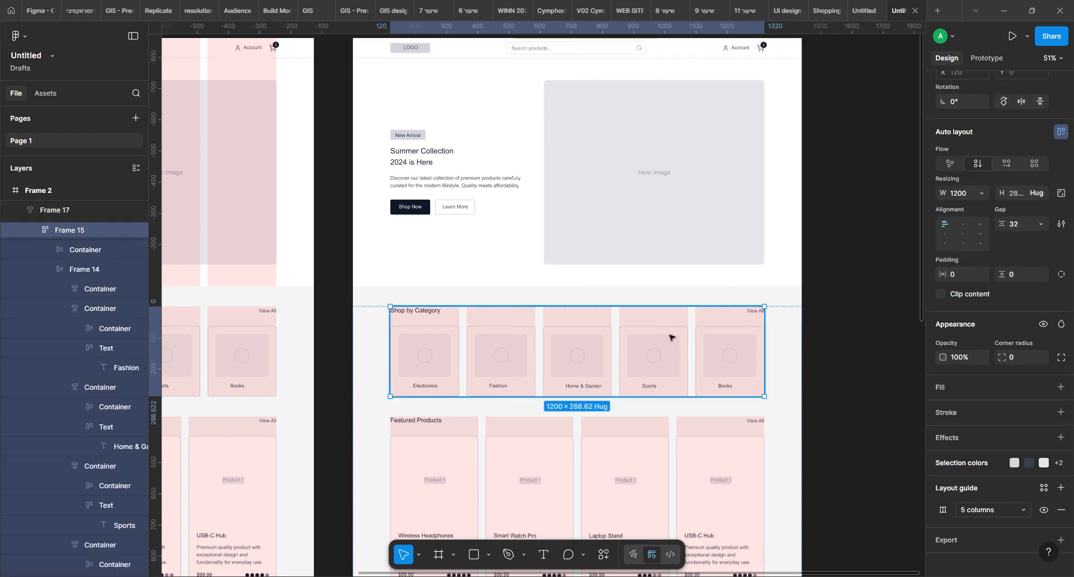
click(1044, 511)
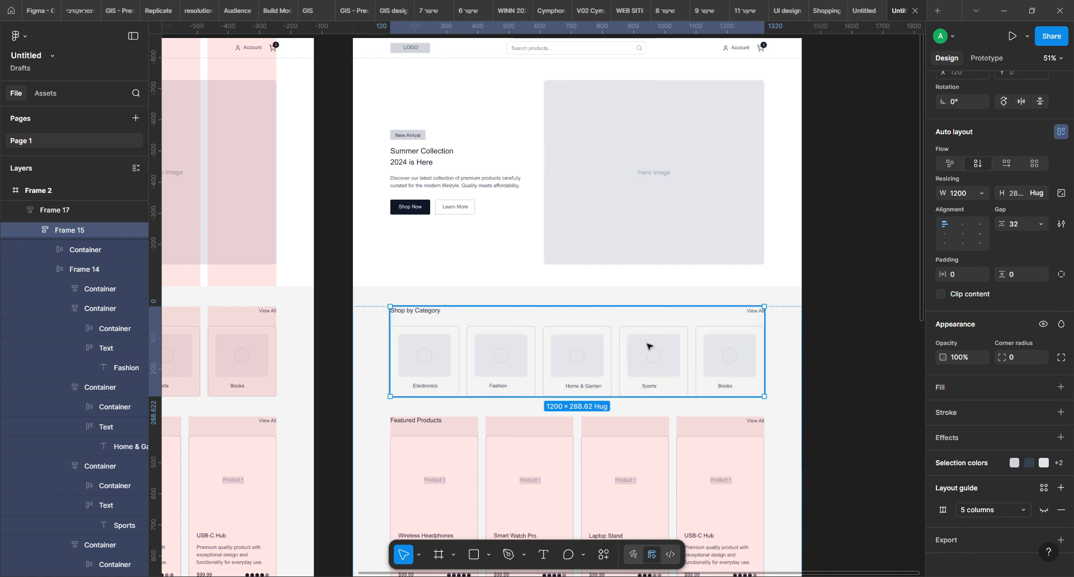
Hide the 4-column layout guide of the Featured Products section in Frame 2
scroll(645, 345, down, 5)
click(715, 310)
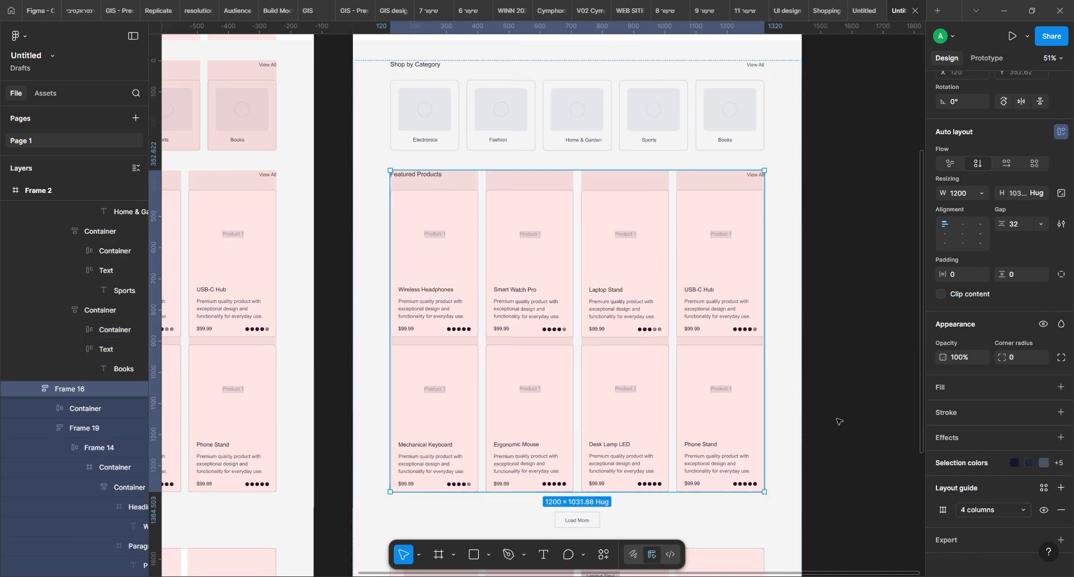
click(1045, 510)
Hide the 4-column layout guide of Frame 2's Special Offer section and clear the selection
scroll(545, 354, down, 4)
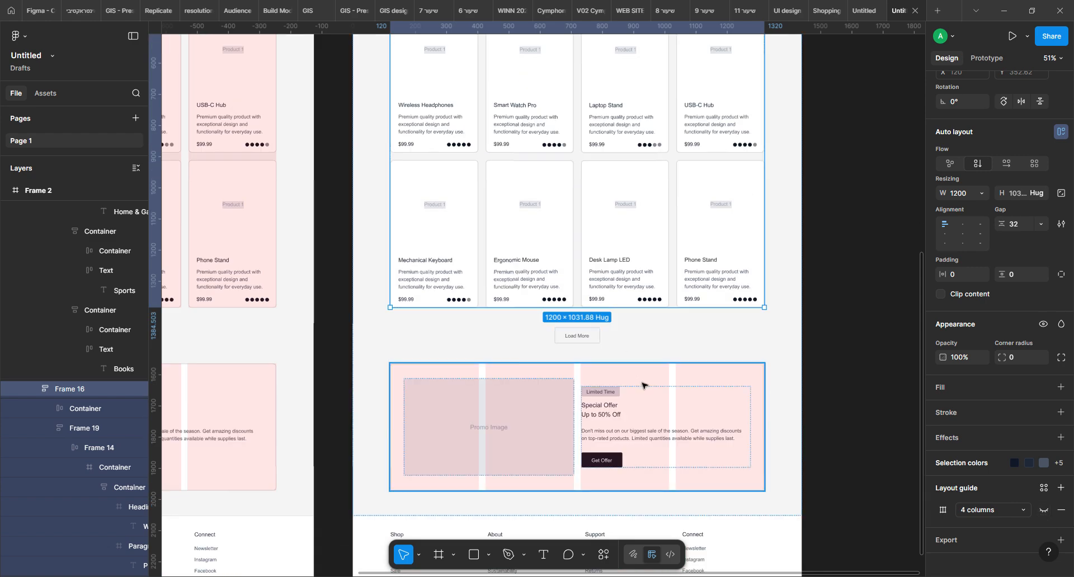
click(717, 376)
scroll(961, 485, down, 3)
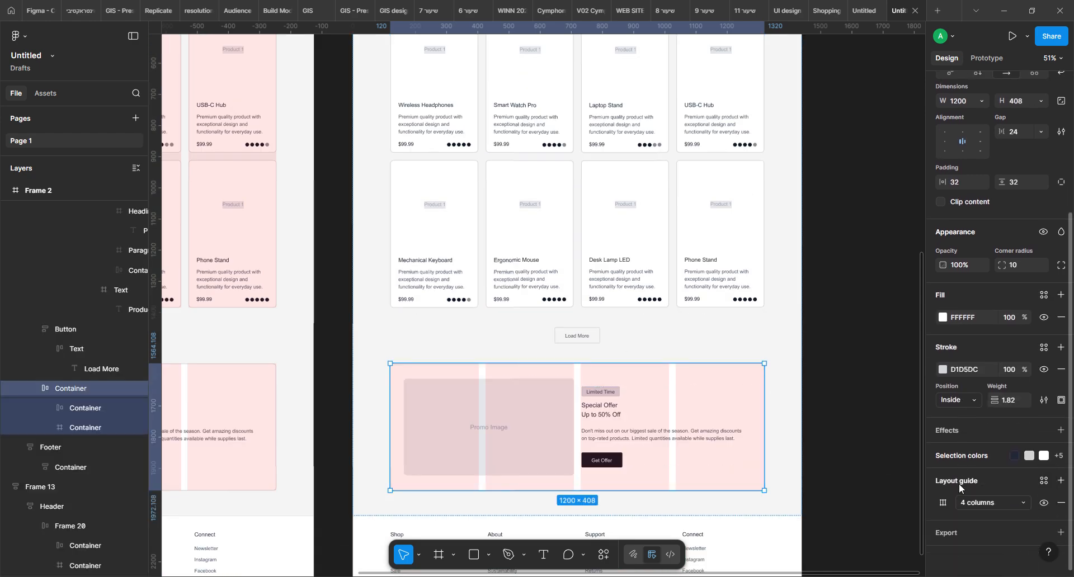
click(1046, 505)
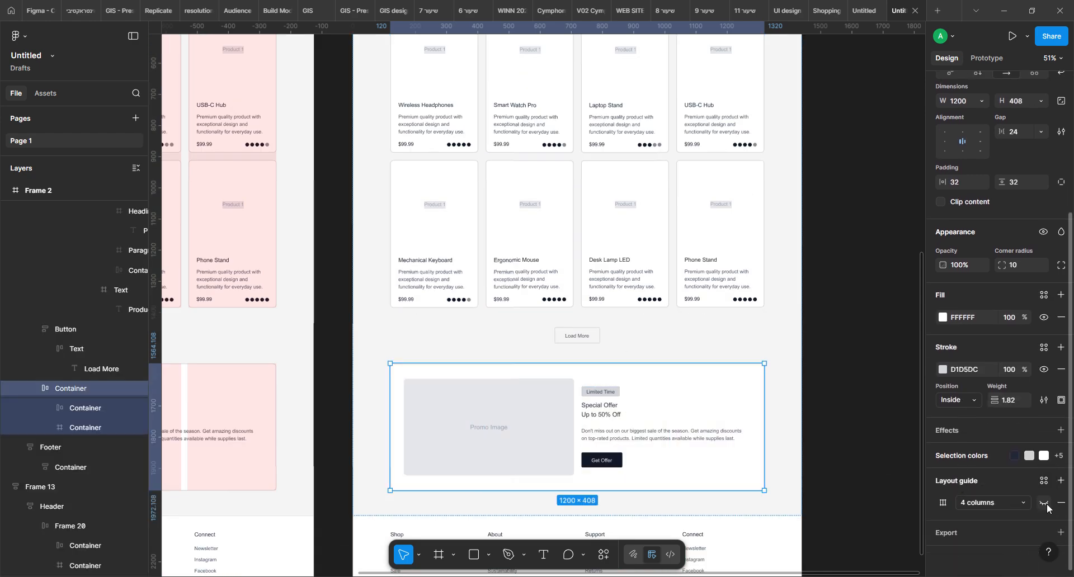
click(871, 353)
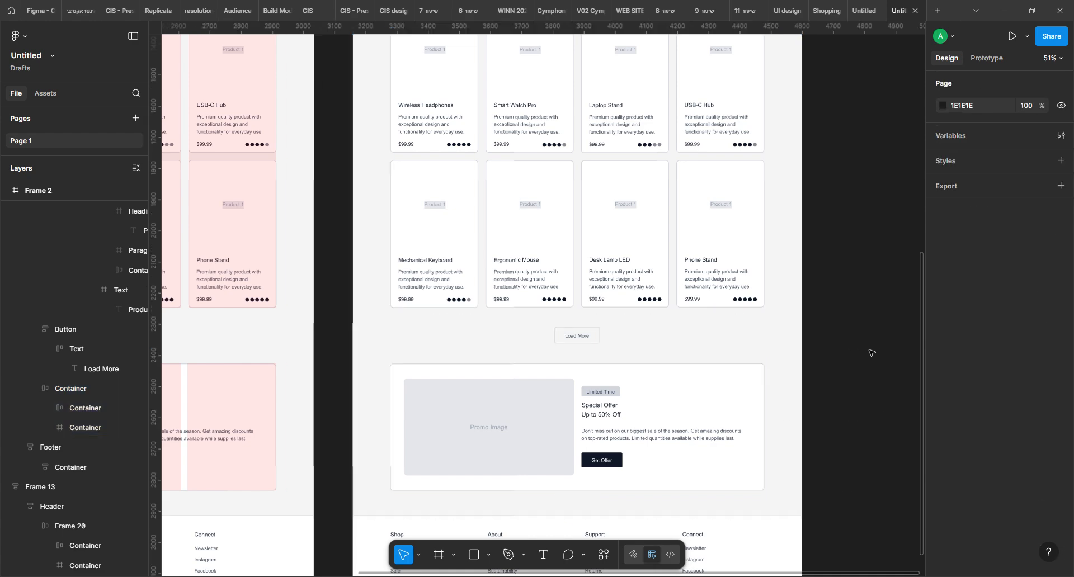
Center the Fashion label inside its auto-layout Text frame in Shop by Category
drag(567, 198, 561, 463)
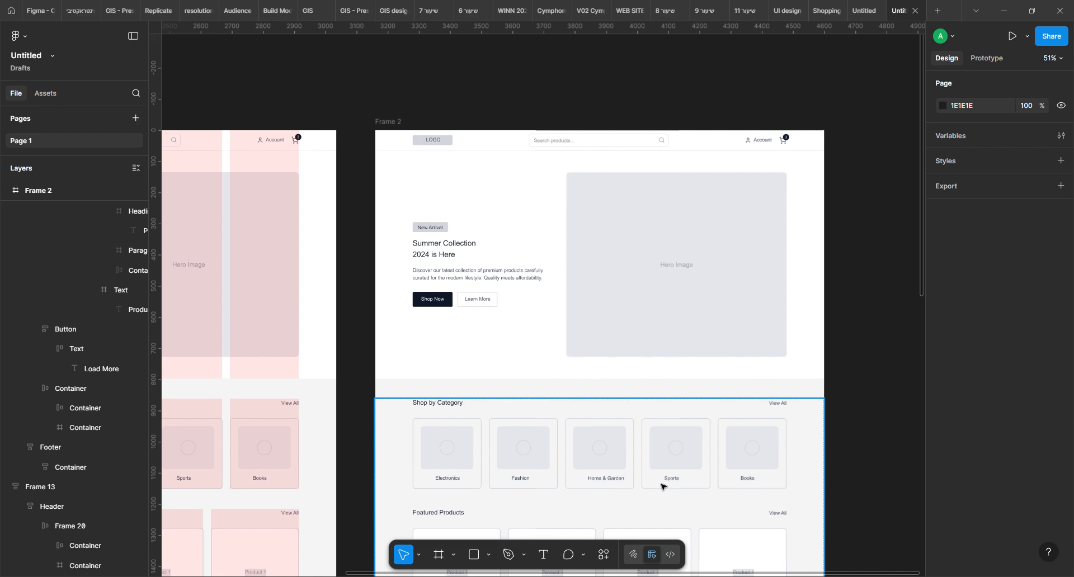
ctrl+click(515, 480)
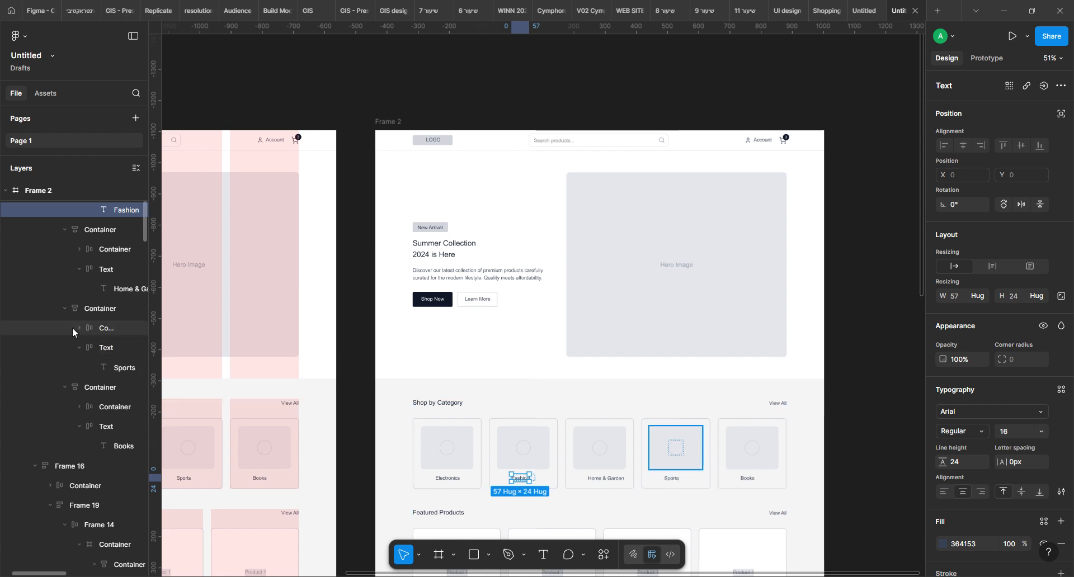
scroll(54, 234, up, 1)
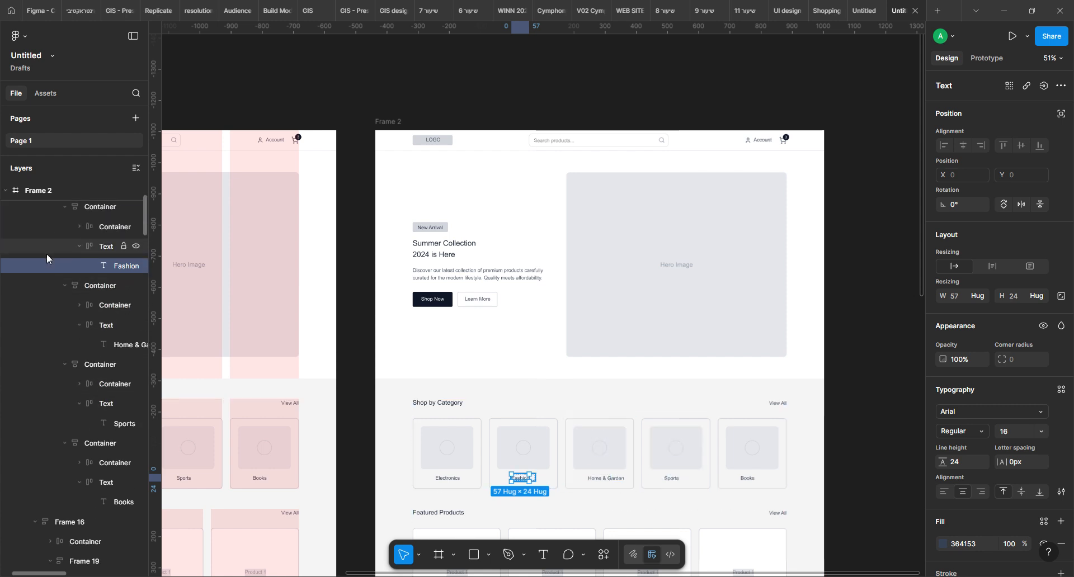
click(50, 250)
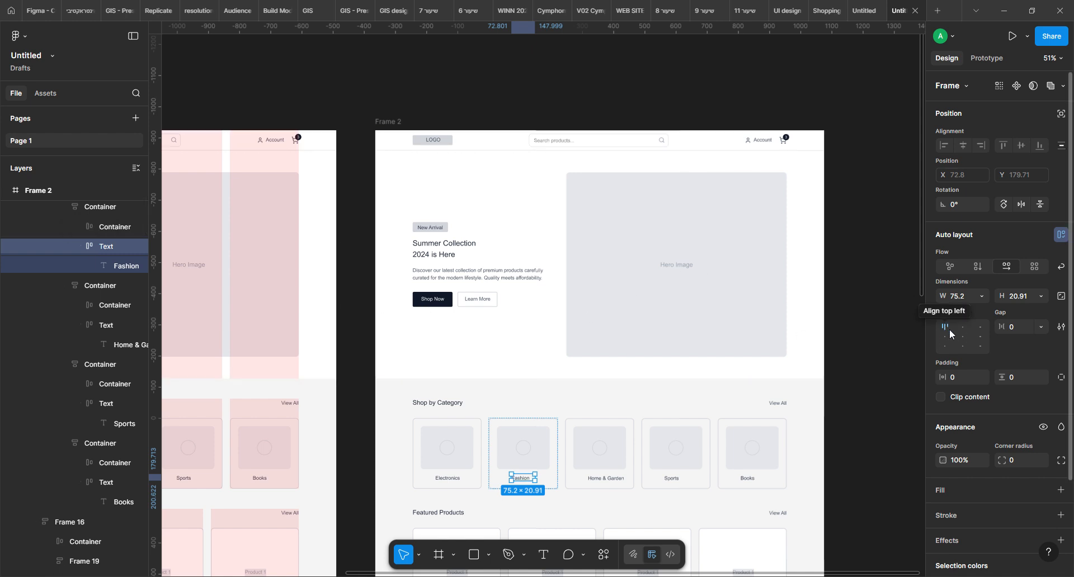
Center the Home & Garden label in its Text frame and set the frame's width to Hug contents
click(621, 479)
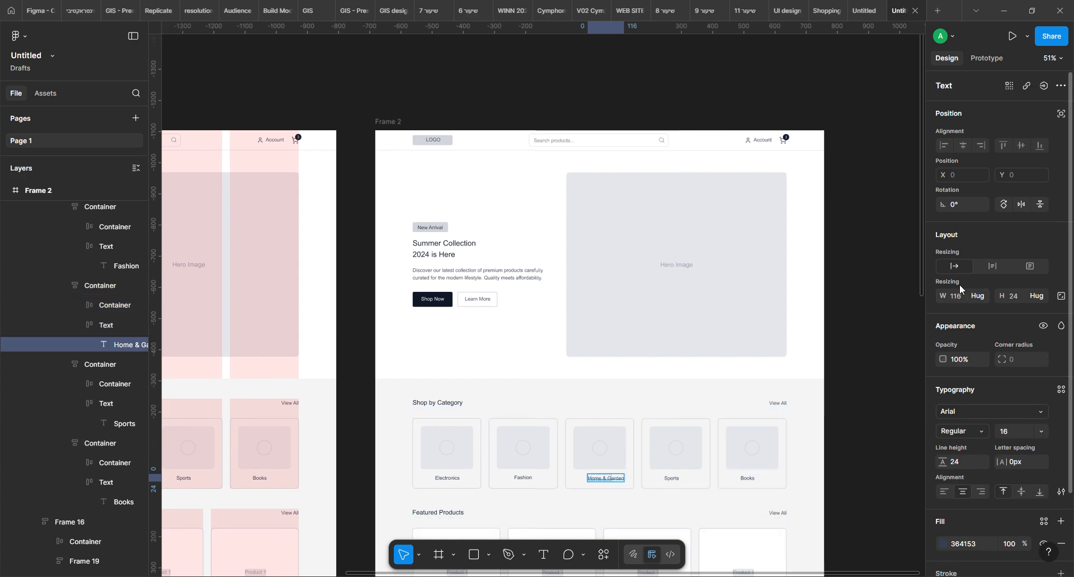
click(124, 325)
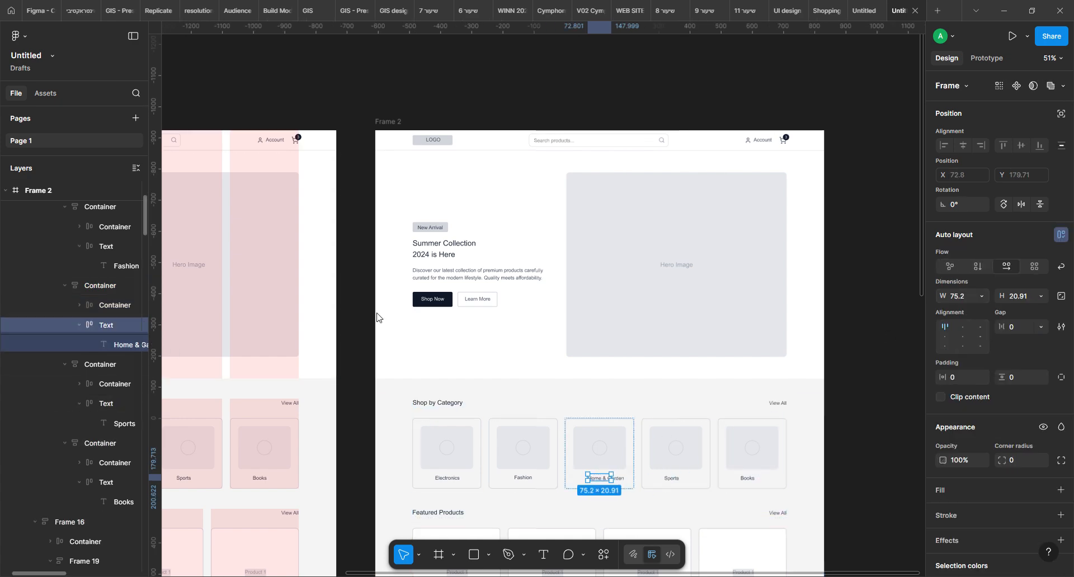
click(963, 336)
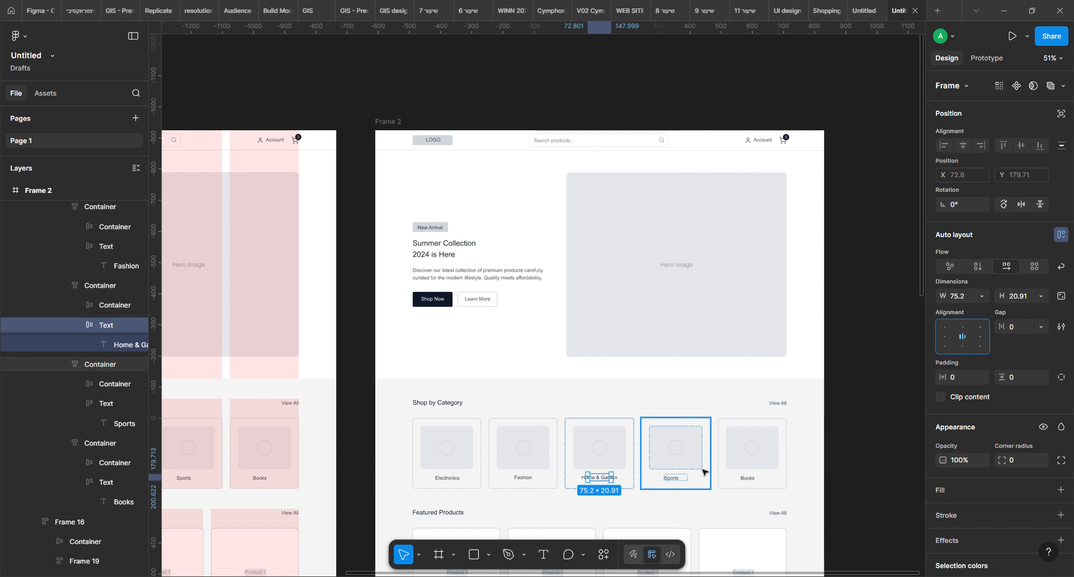
click(980, 297)
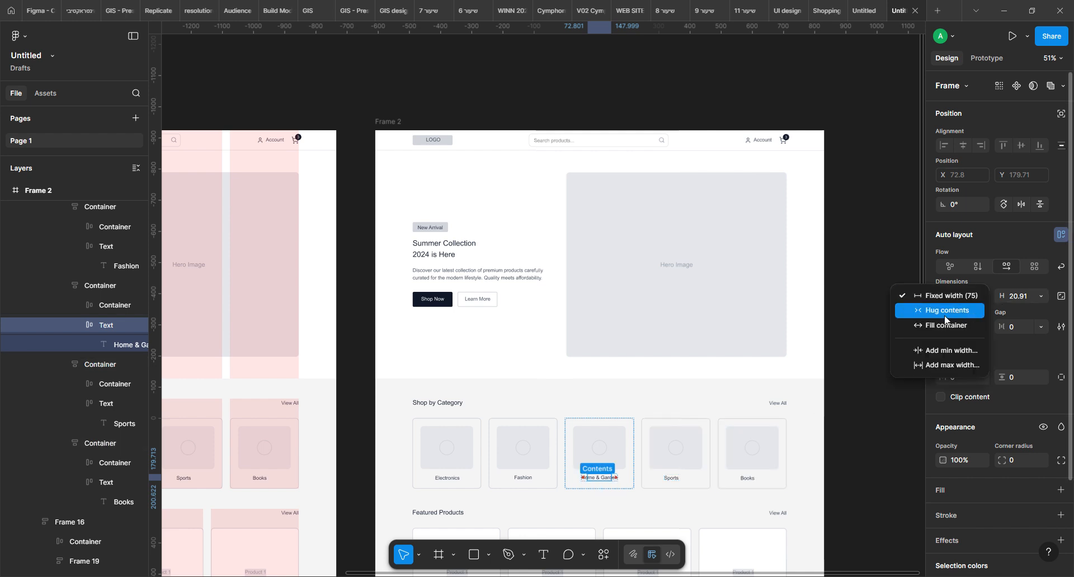
click(945, 311)
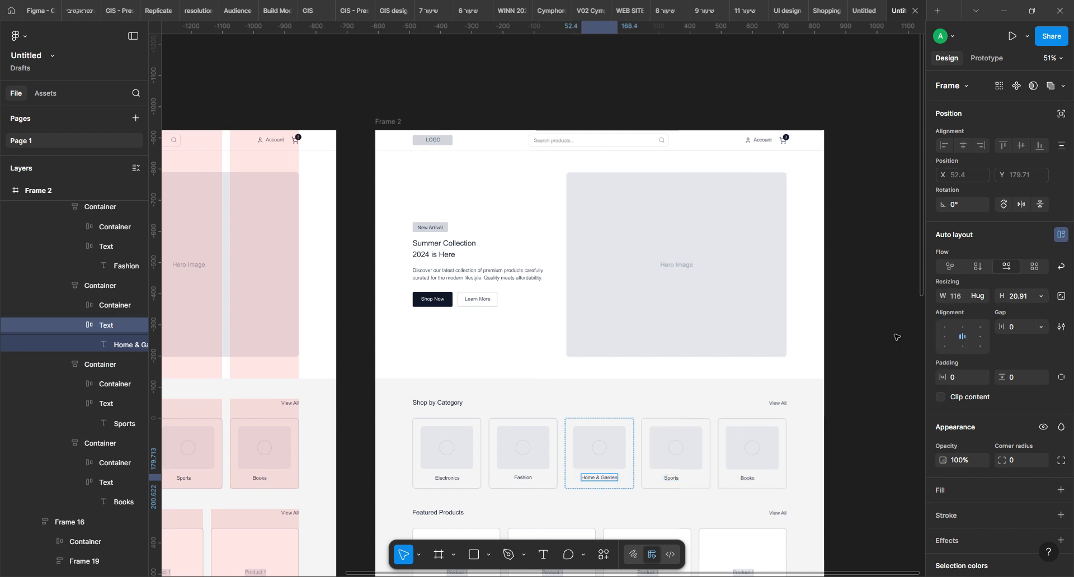
Select the Text frames of all five category cards together, set their alignment to center, and clear the selection
click(526, 479)
shift+click(450, 480)
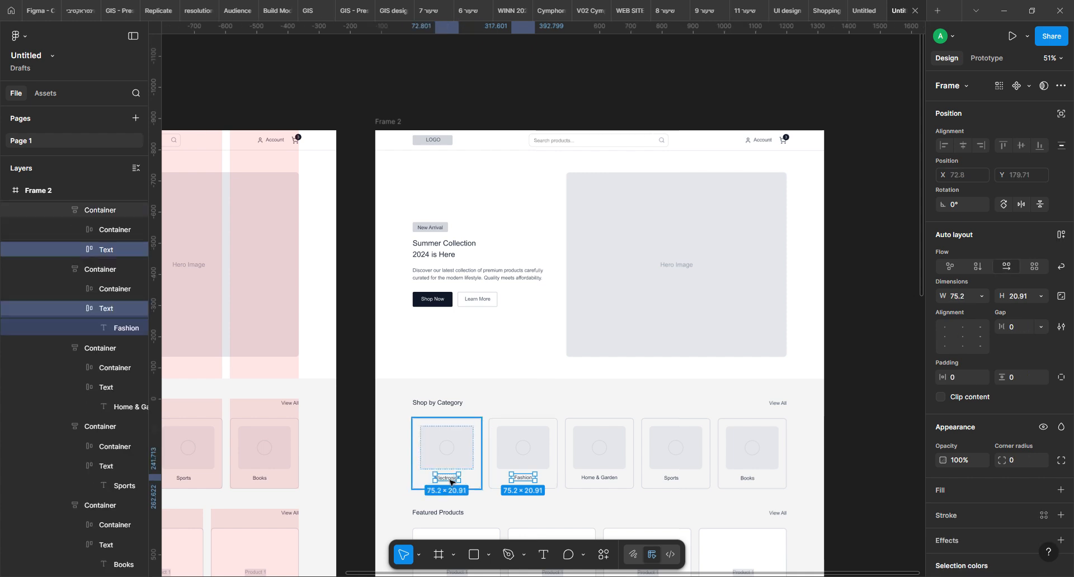
shift+click(612, 479)
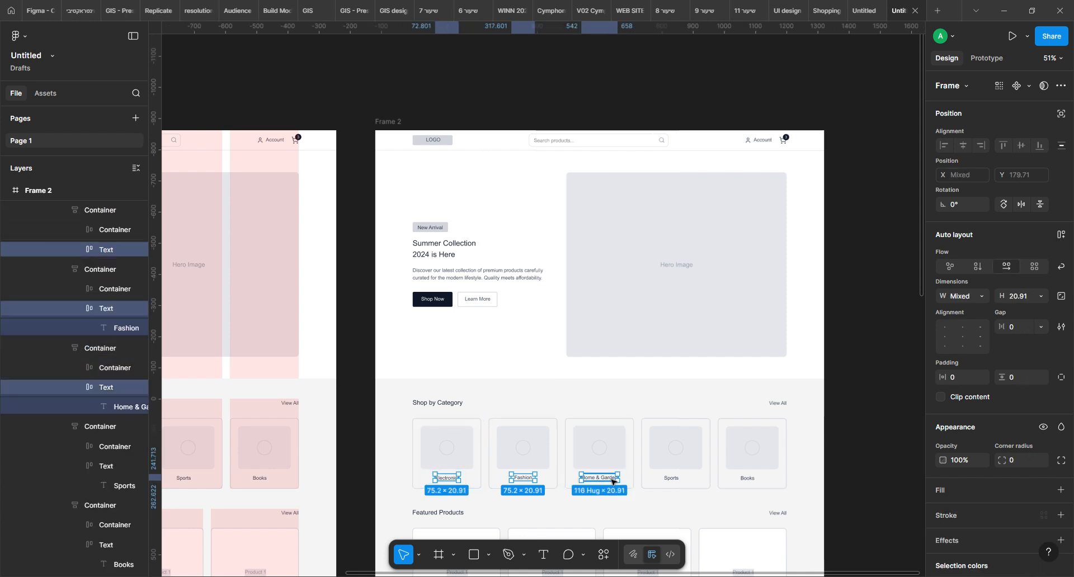
shift+click(677, 479)
shift+click(755, 484)
shift+click(756, 485)
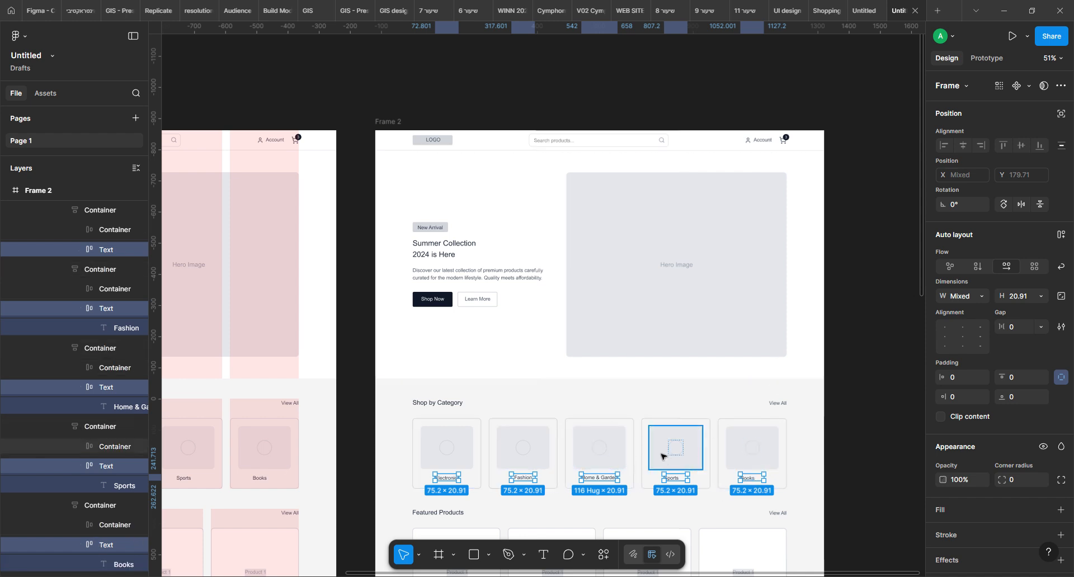
click(962, 341)
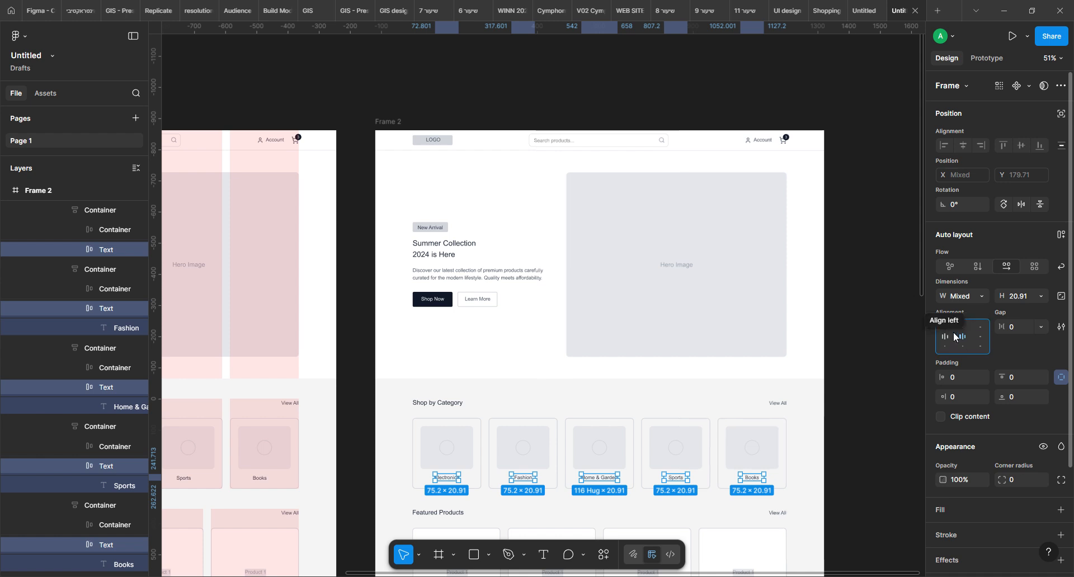
click(861, 371)
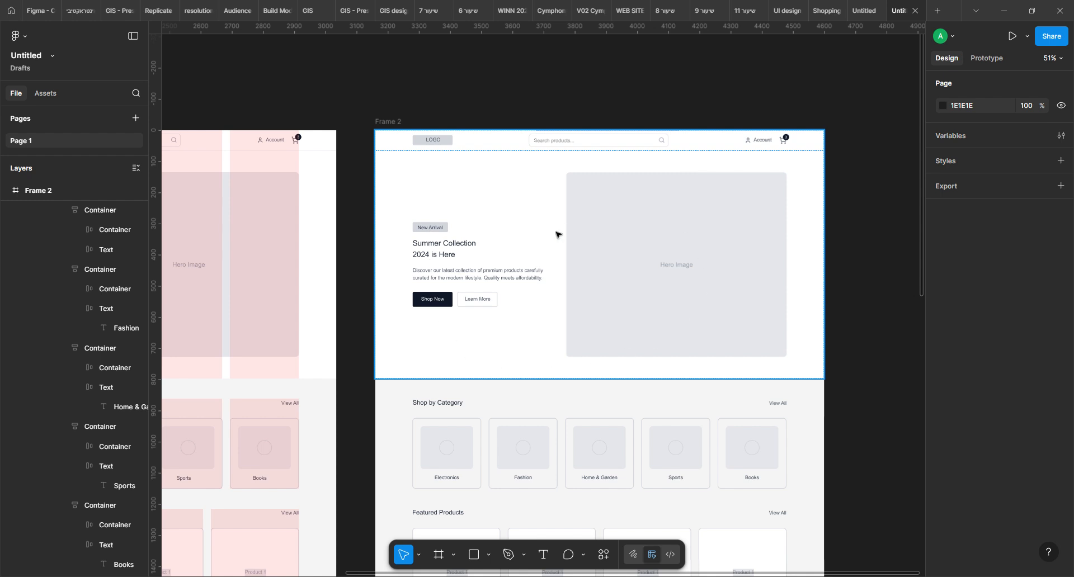
Look over Frame 2 from the hero section down to the Special Offer section
drag(884, 253, 816, 200)
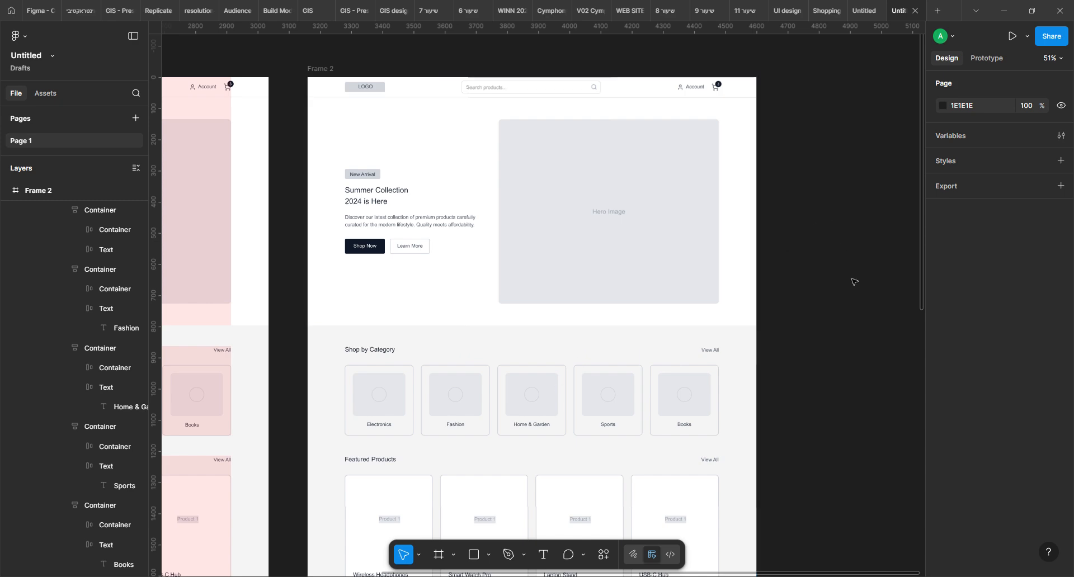
drag(840, 403, 877, 187)
drag(840, 355, 827, 471)
drag(870, 202, 849, 156)
drag(839, 340, 848, 190)
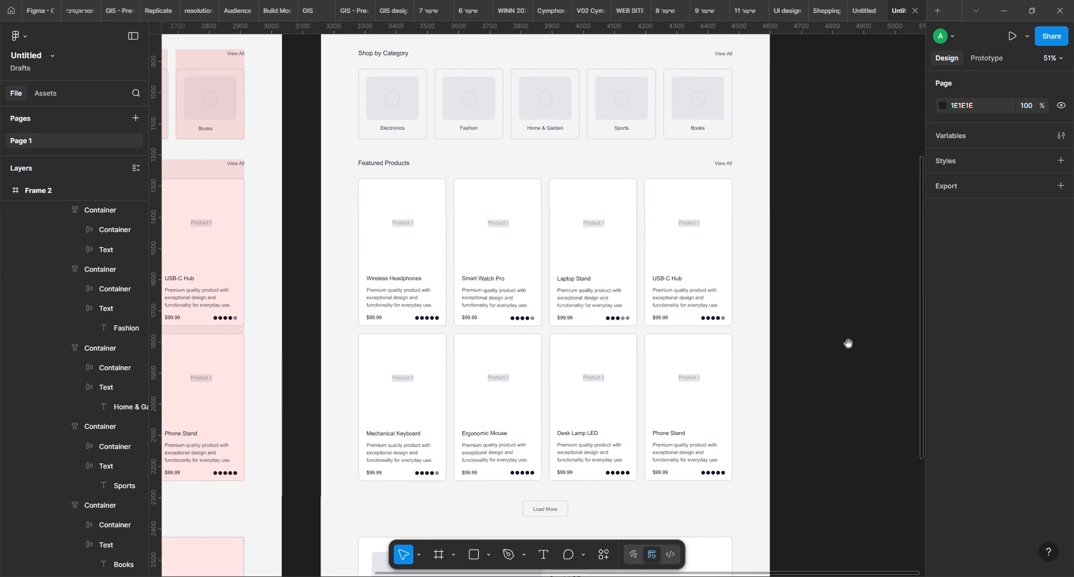
scroll(836, 282, down, 3)
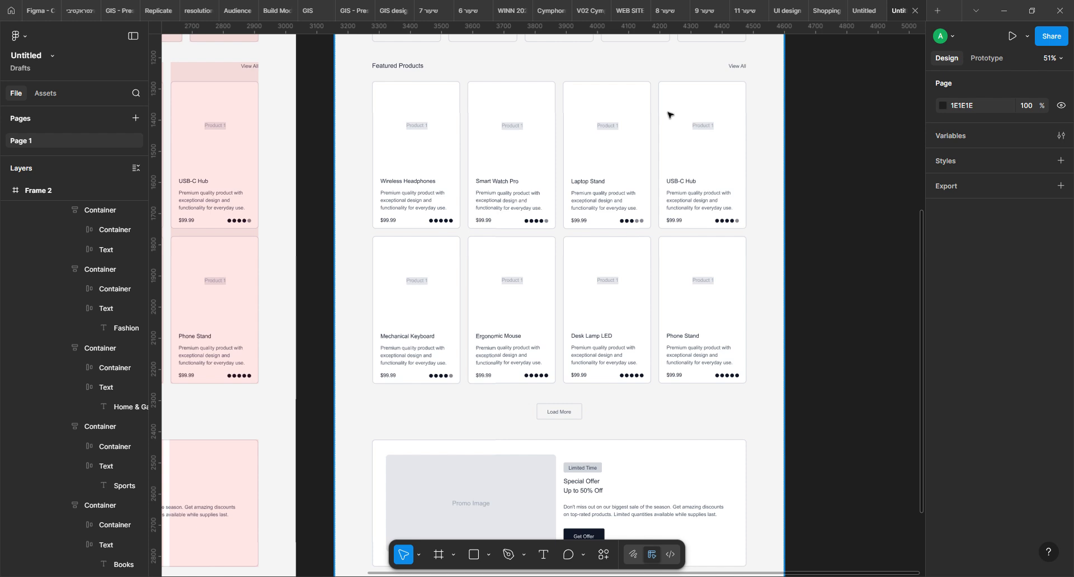
Switch to the GIS design system file
mouse_move(495, 21)
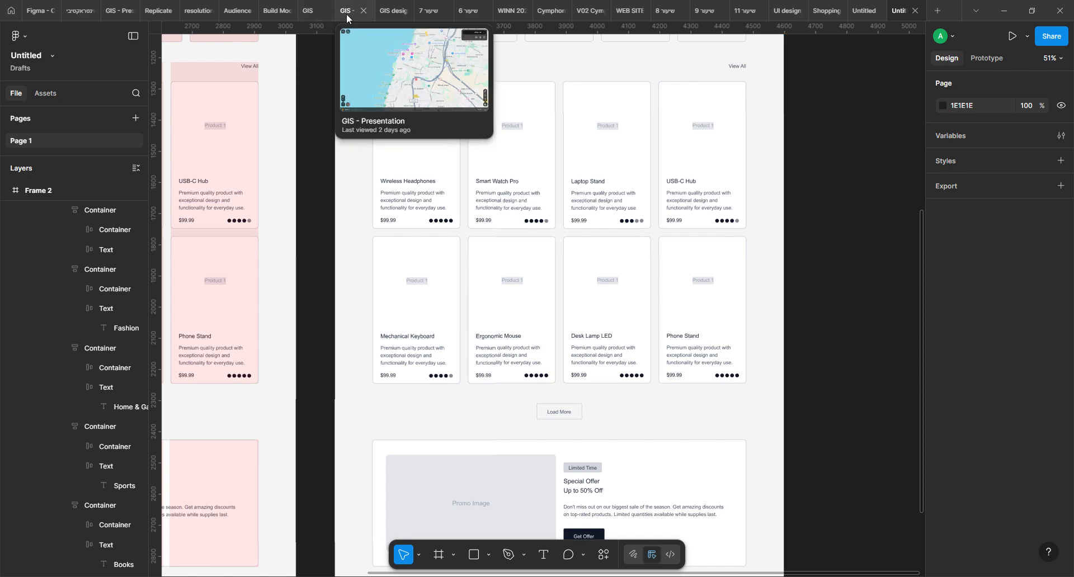
mouse_move(389, 15)
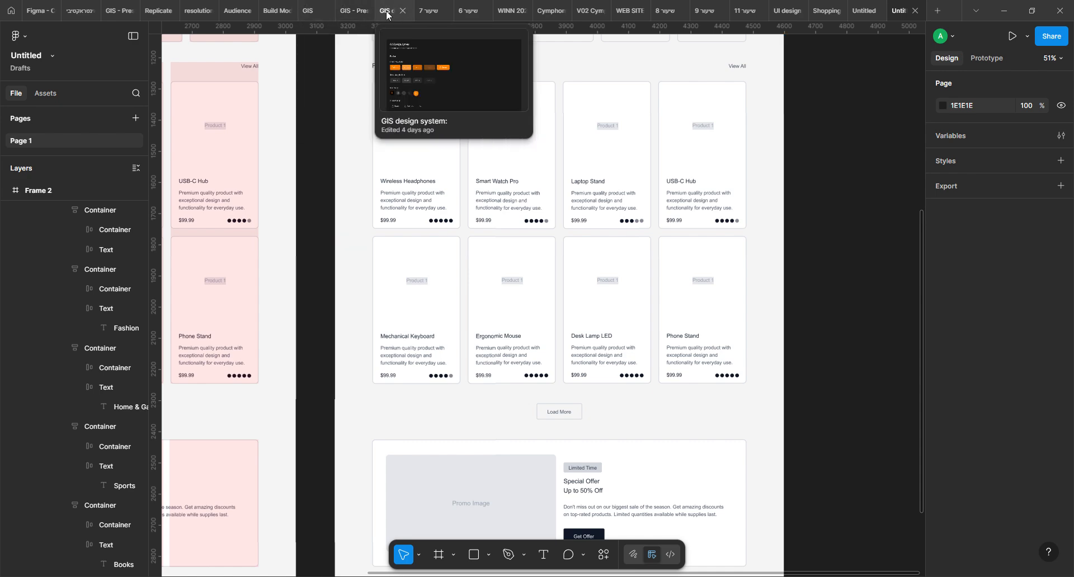
click(387, 12)
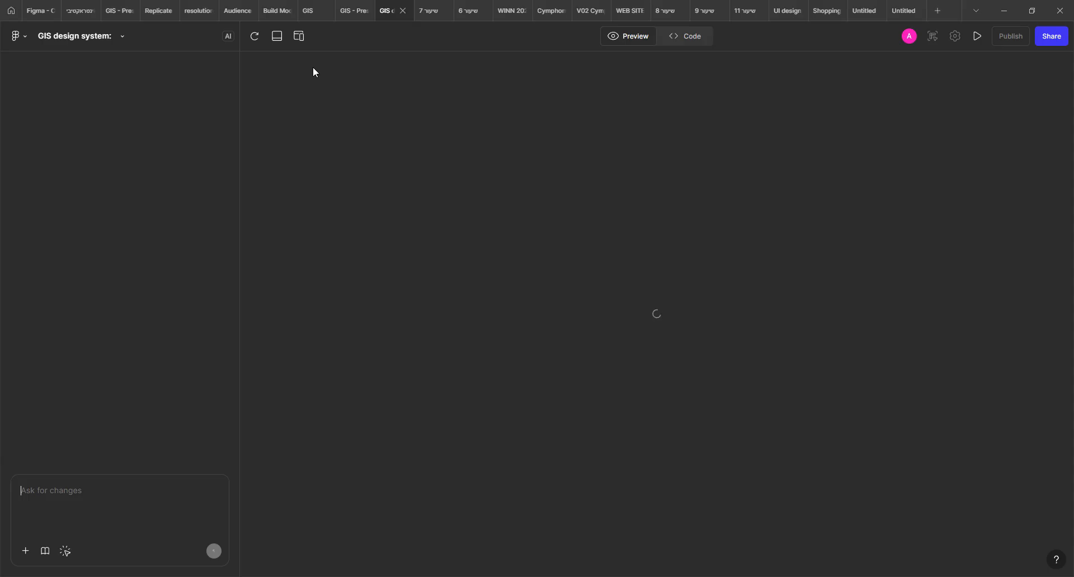
Switch to the GIS file and open its Design system page
click(349, 10)
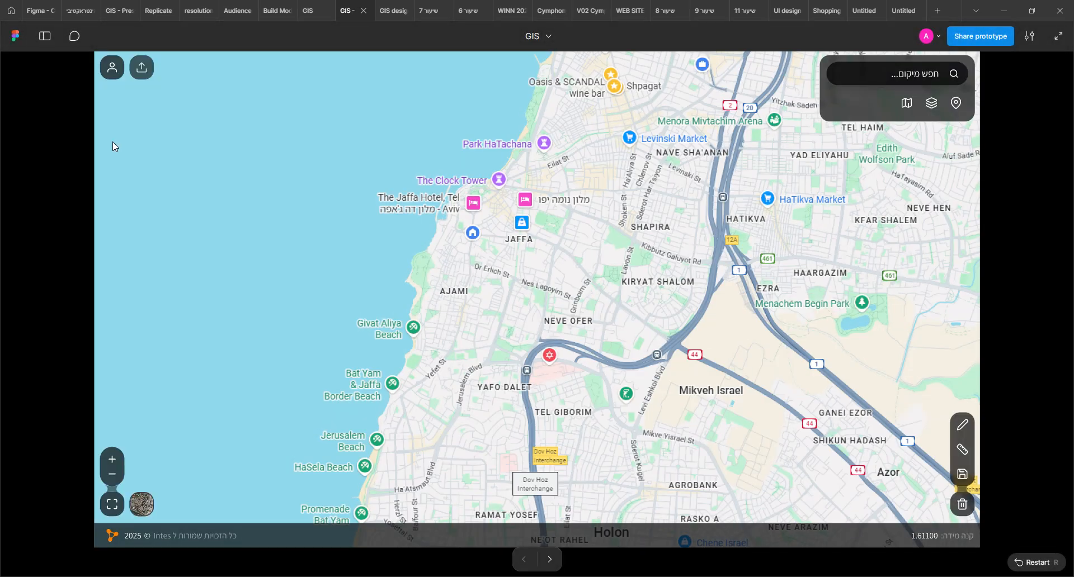
click(308, 11)
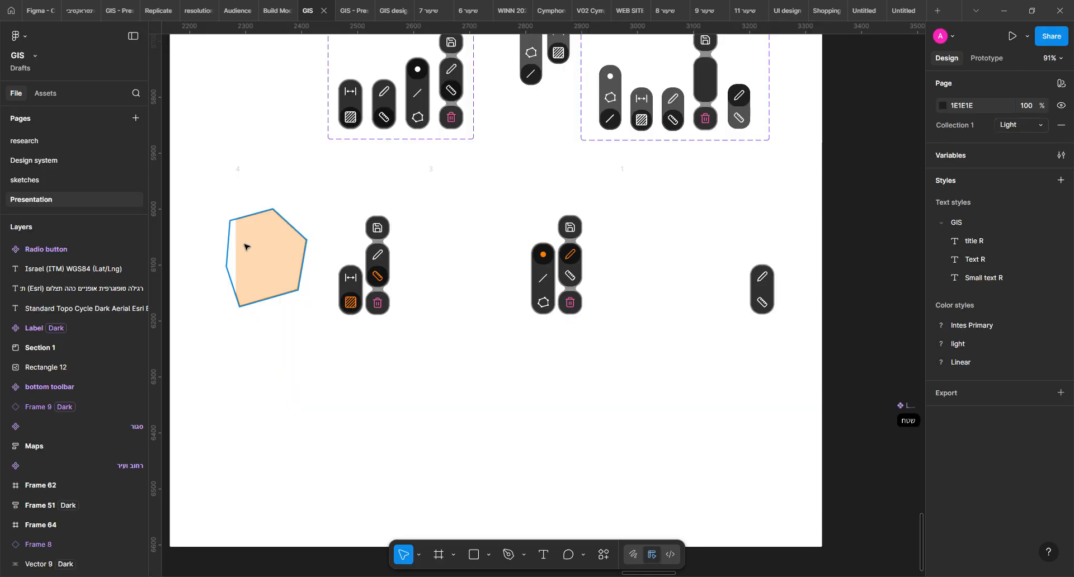
click(34, 160)
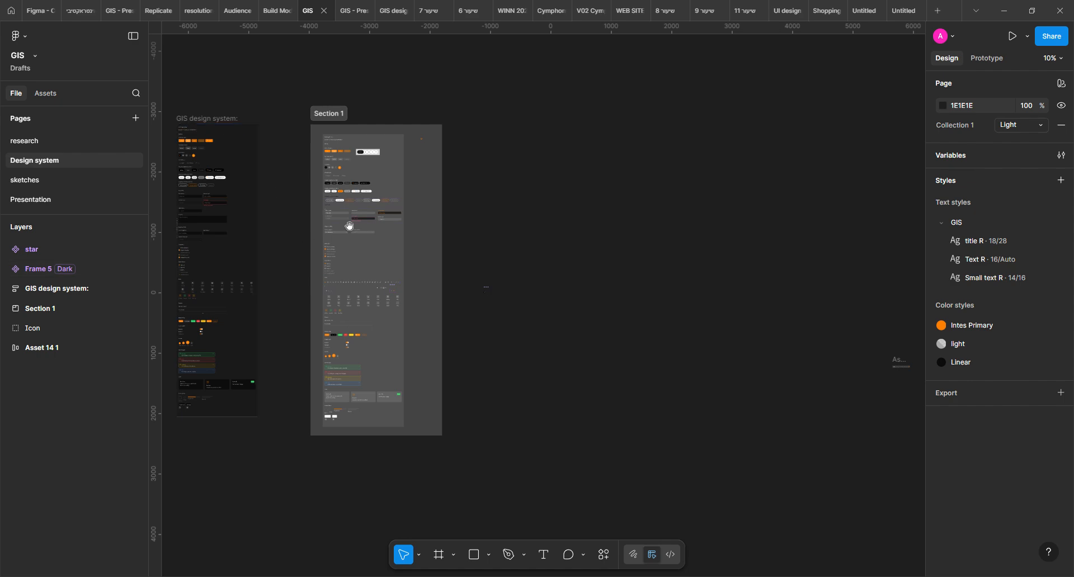
Look over the button variants and input fields of the GIS design system frame inside Section 1
scroll(500, 283, left, 5)
scroll(500, 284, up, 1)
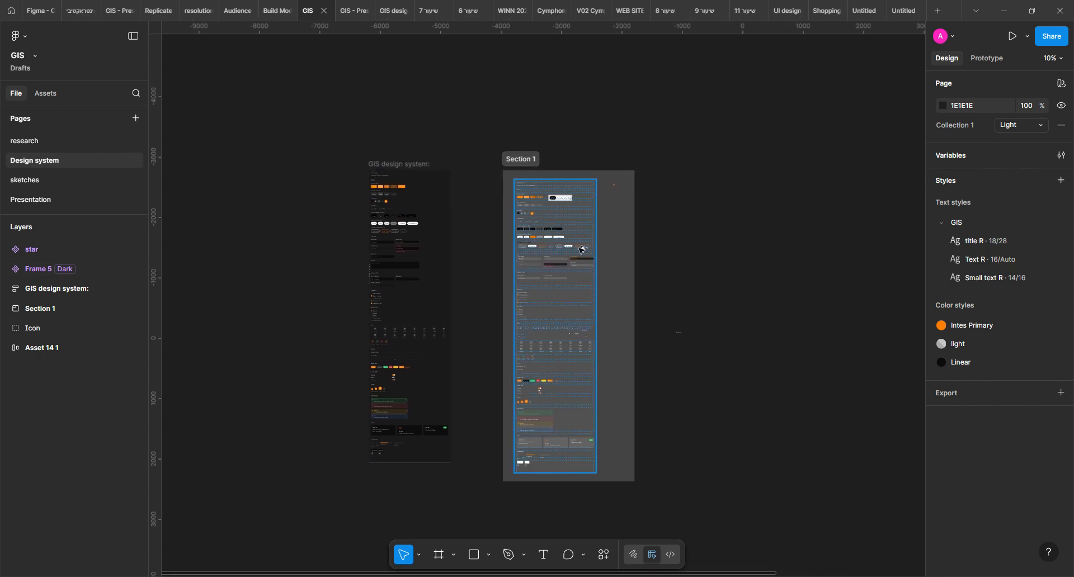
scroll(579, 253, up, 5)
scroll(448, 116, up, 4)
scroll(449, 116, left, 2)
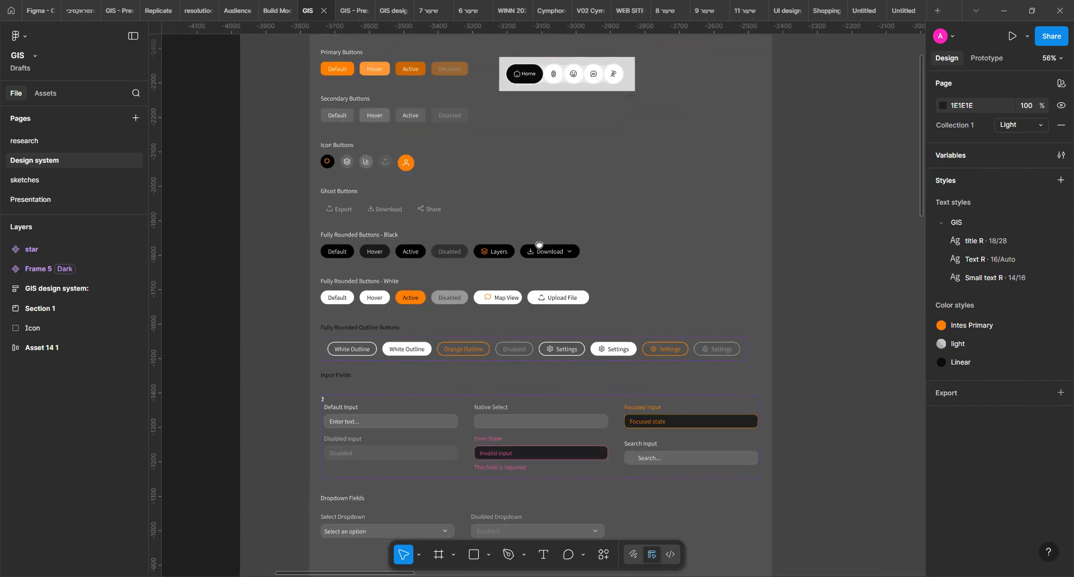
scroll(500, 262, down, 3)
scroll(500, 262, right, 1)
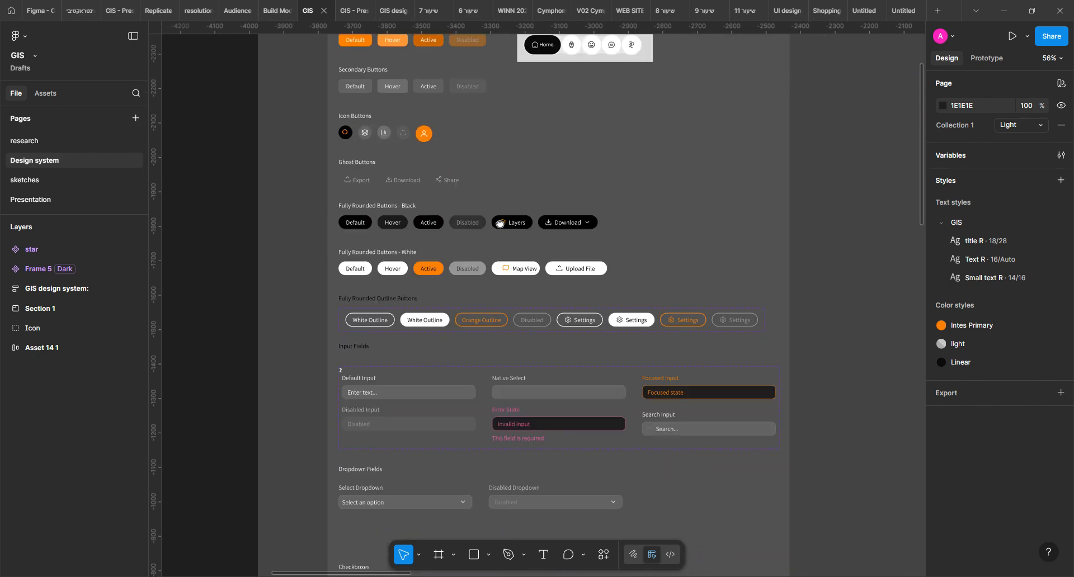
scroll(518, 265, up, 5)
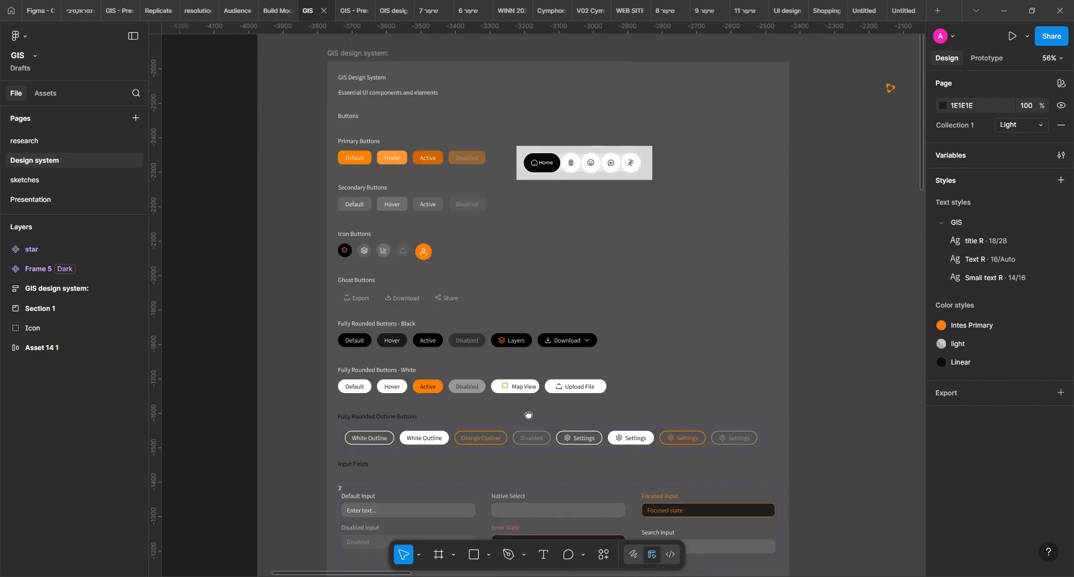
Copy the GIS design system frame from Section 1 and paste it into the Untitled wireframe file
click(284, 90)
click(284, 90)
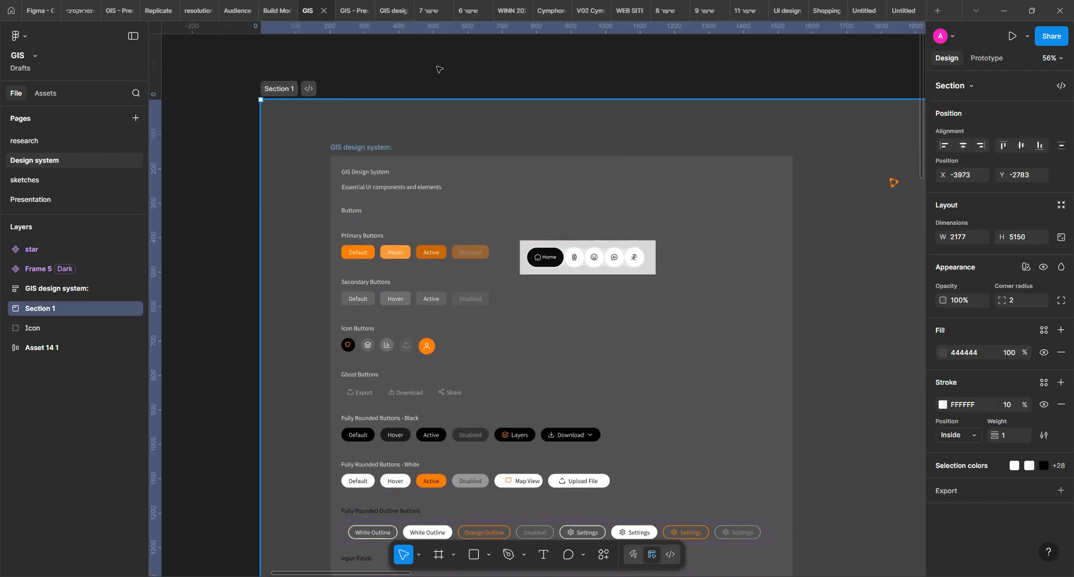
click(360, 154)
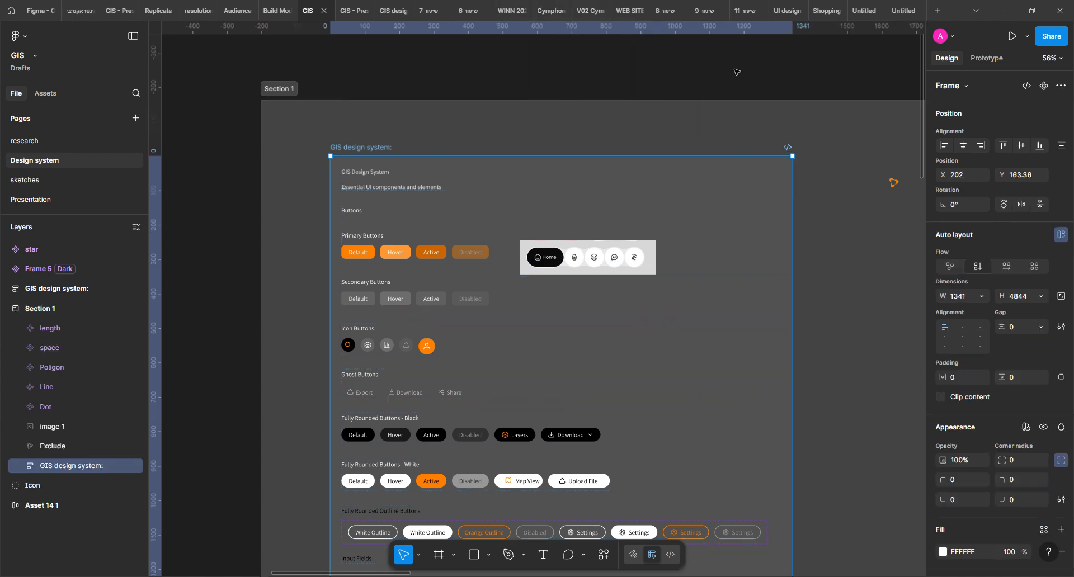
click(864, 8)
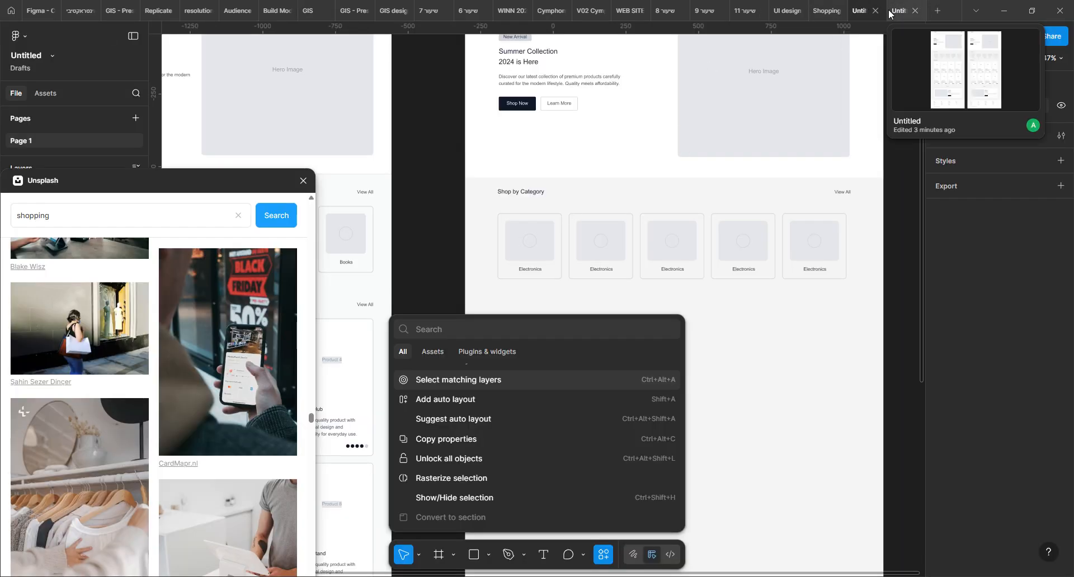
click(904, 10)
drag(739, 193, 176, 269)
key(ctrl+v)
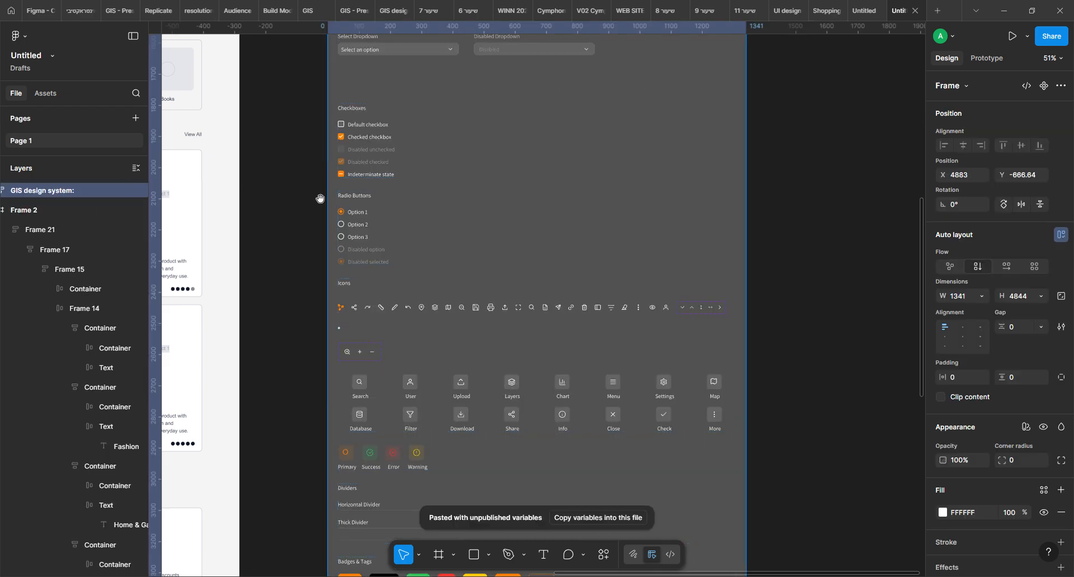
Copy the Active button from the Fully Rounded Buttons - Black row of the pasted design system
drag(320, 199, 637, 362)
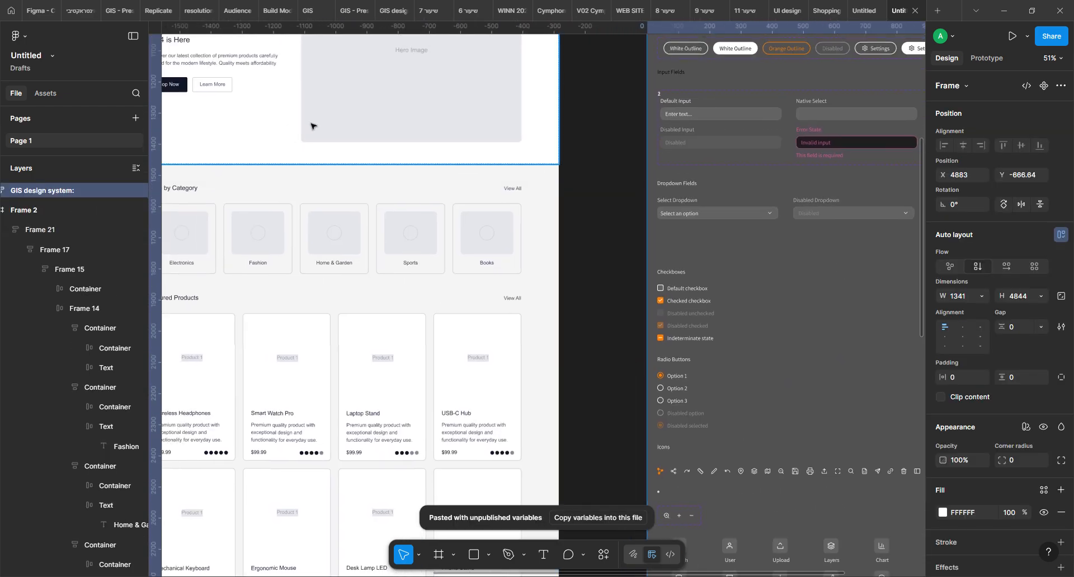
scroll(761, 233, down, 5)
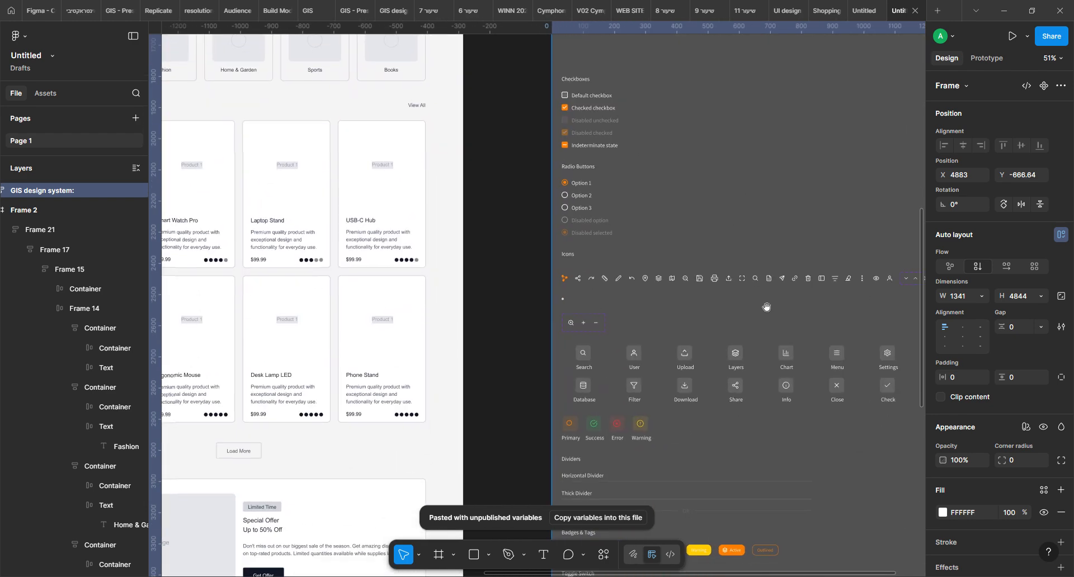
scroll(767, 306, down, 5)
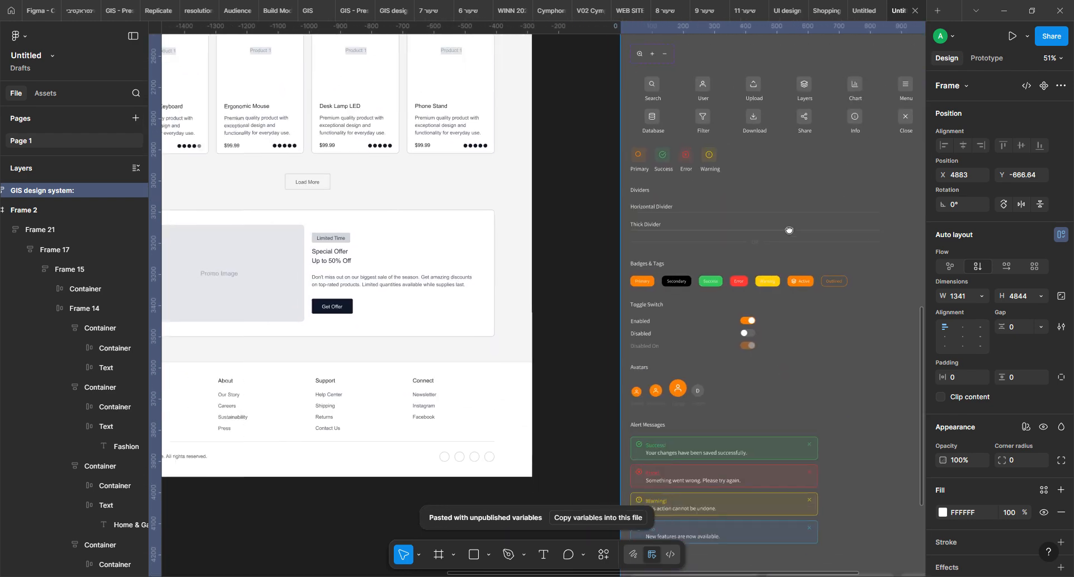
scroll(789, 230, up, 5)
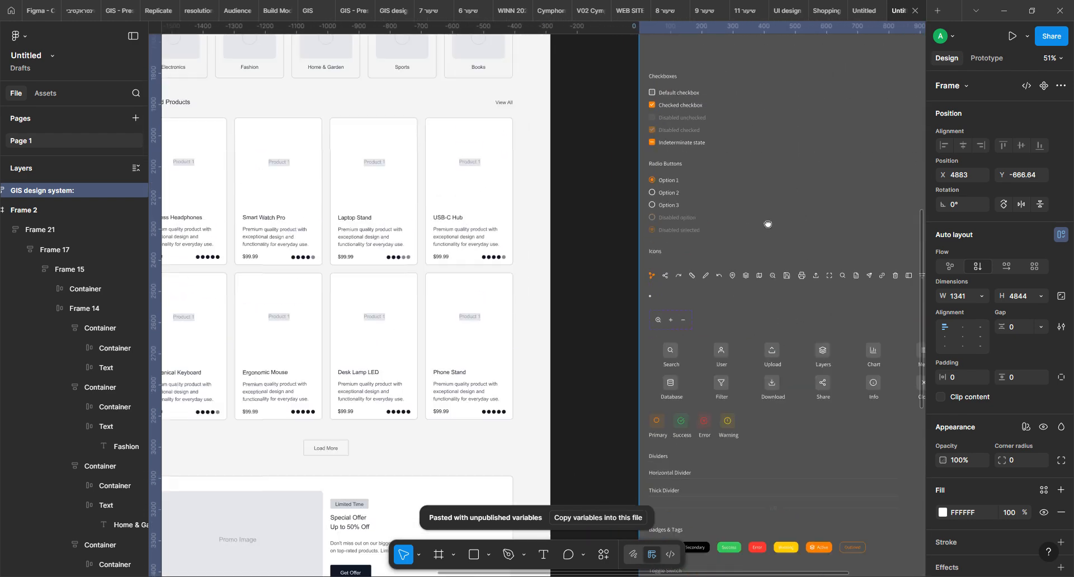
scroll(767, 223, up, 10)
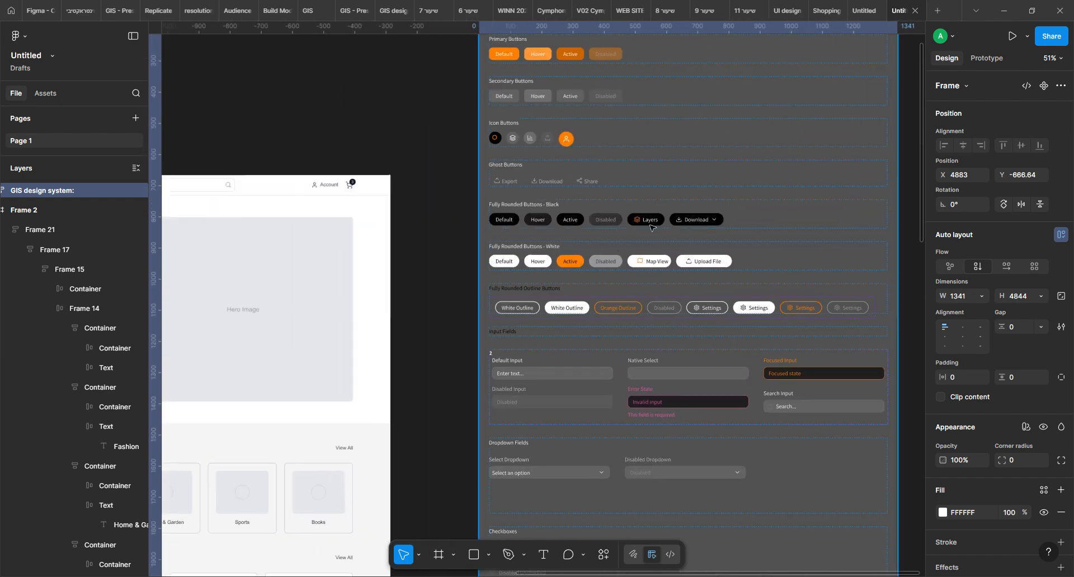
click(573, 223)
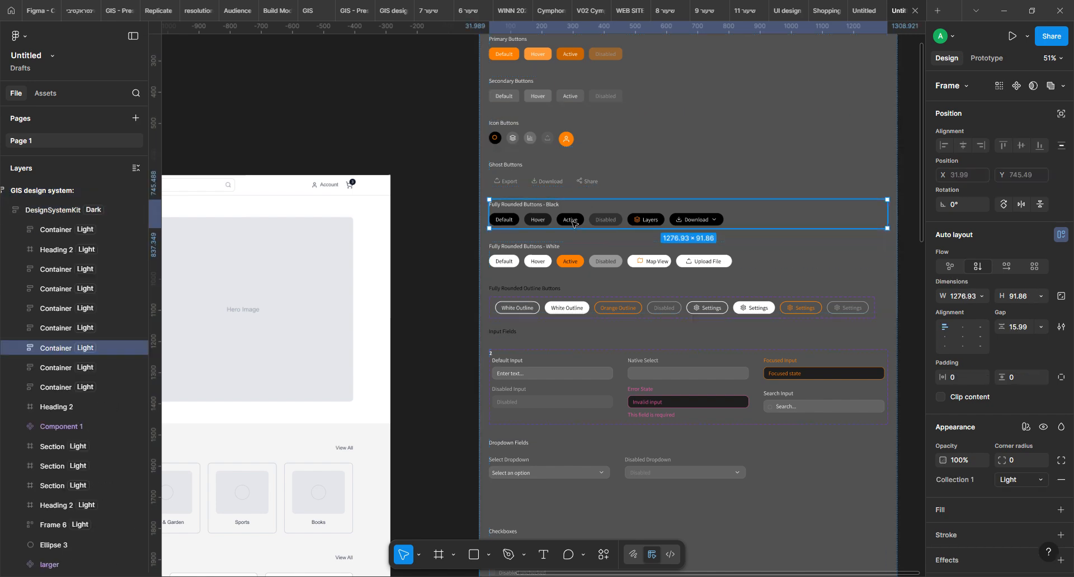
double_click(572, 222)
double_click(572, 223)
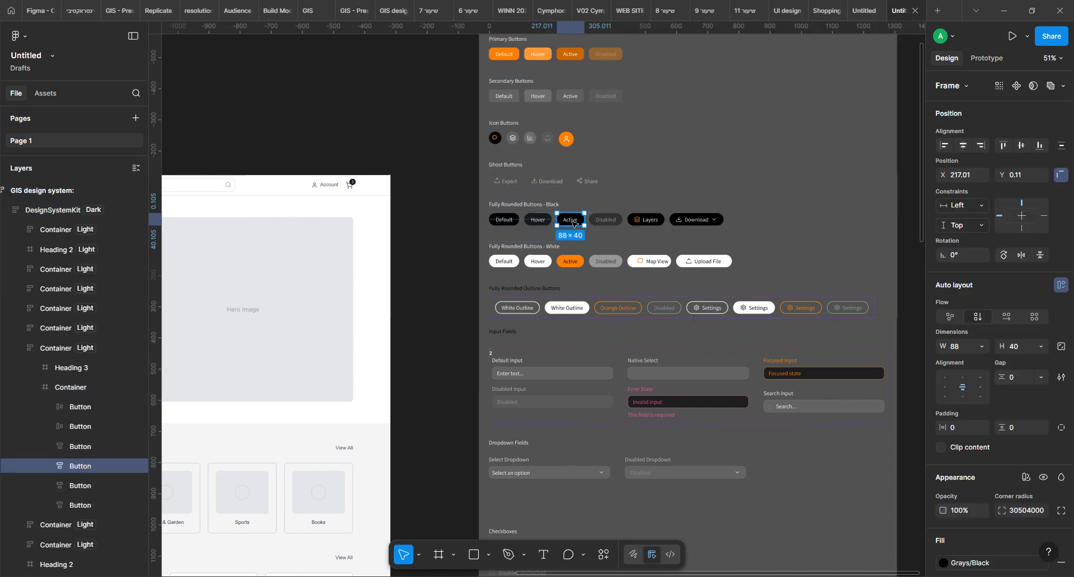
Replace the Load More button below the product cards in Frame 2 with the copied black rounded button
drag(499, 356, 880, 137)
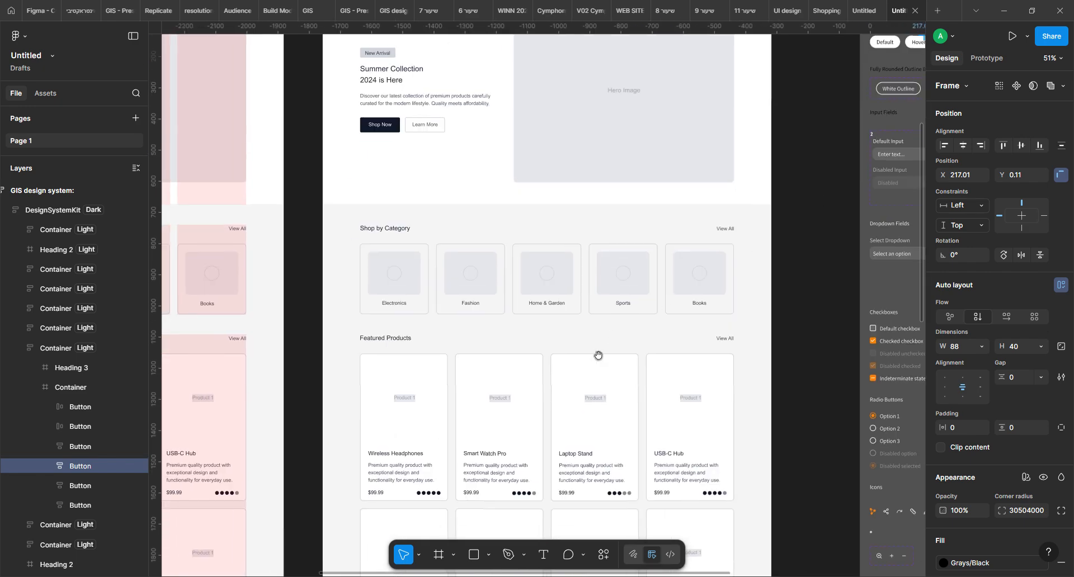
drag(598, 356, 622, 136)
scroll(579, 382, down, 5)
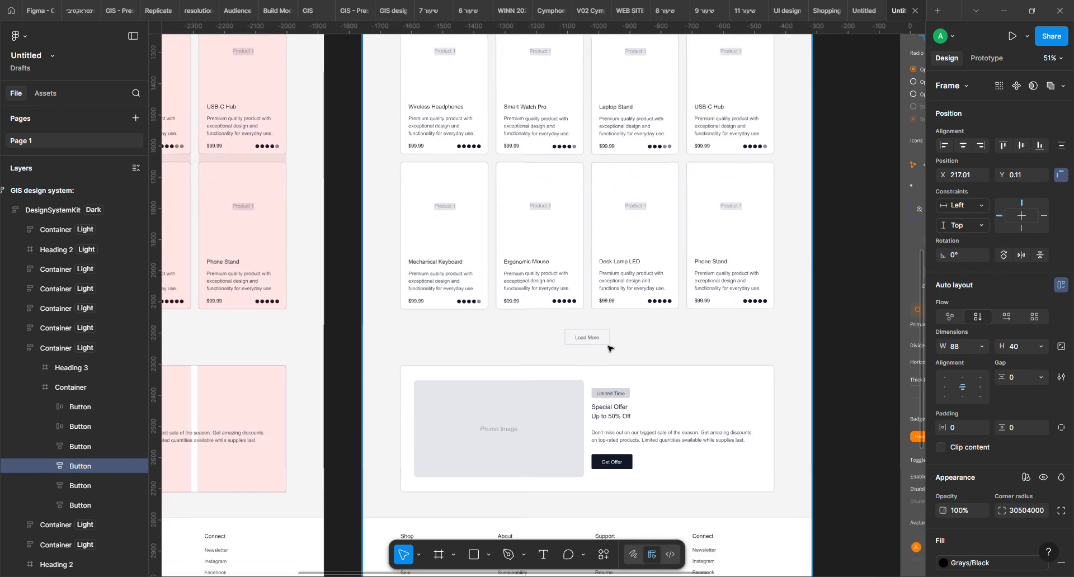
click(587, 340)
double_click(587, 340)
double_click(588, 339)
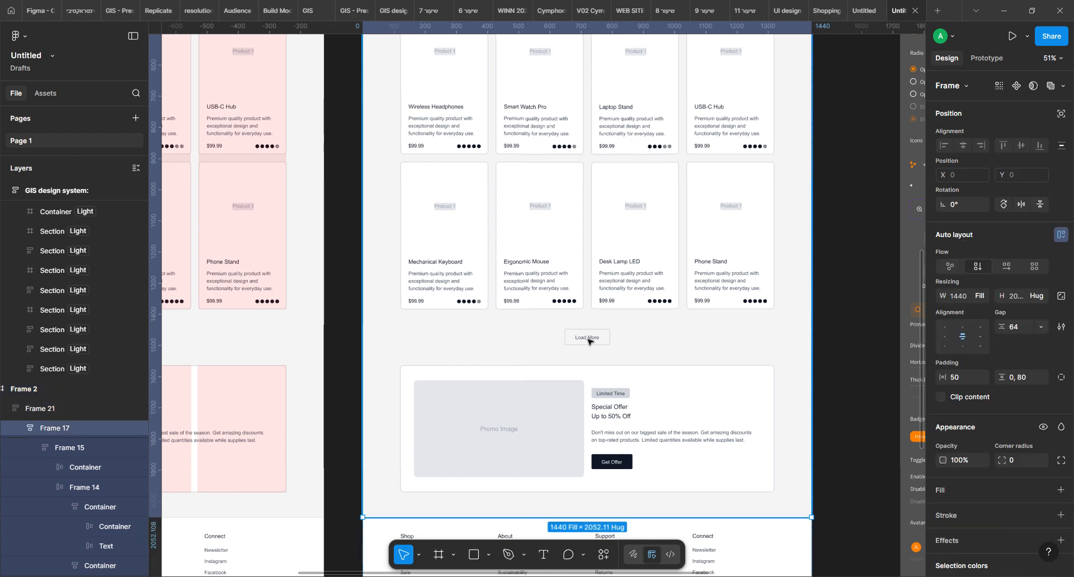
double_click(588, 340)
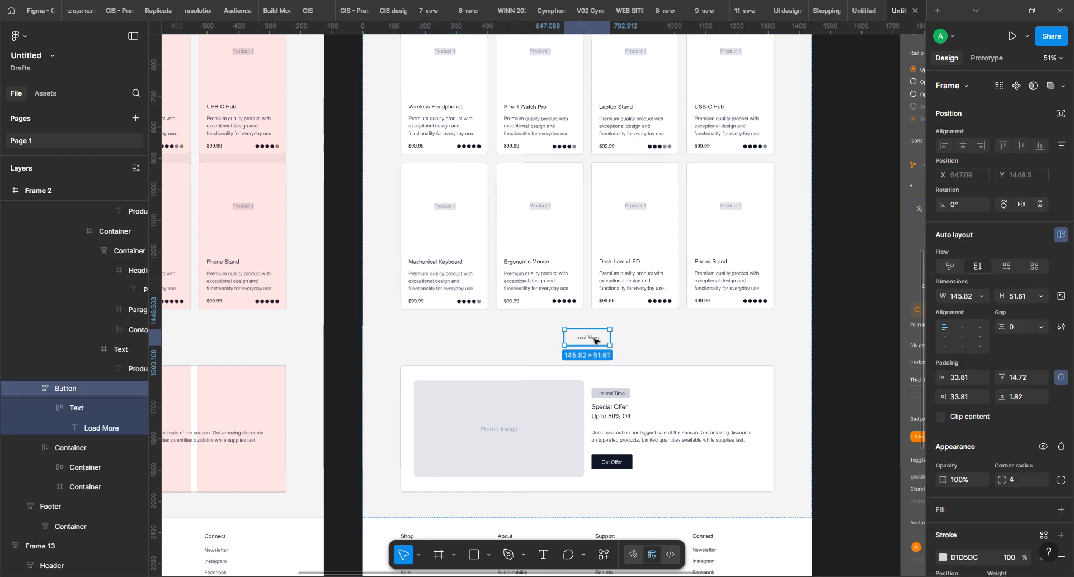
right_click(593, 339)
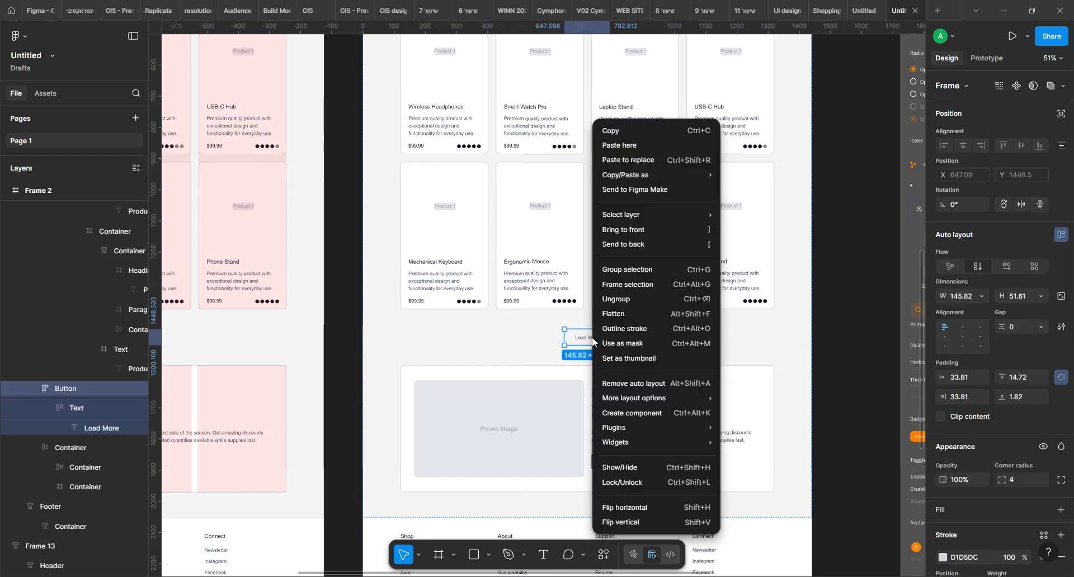
click(653, 162)
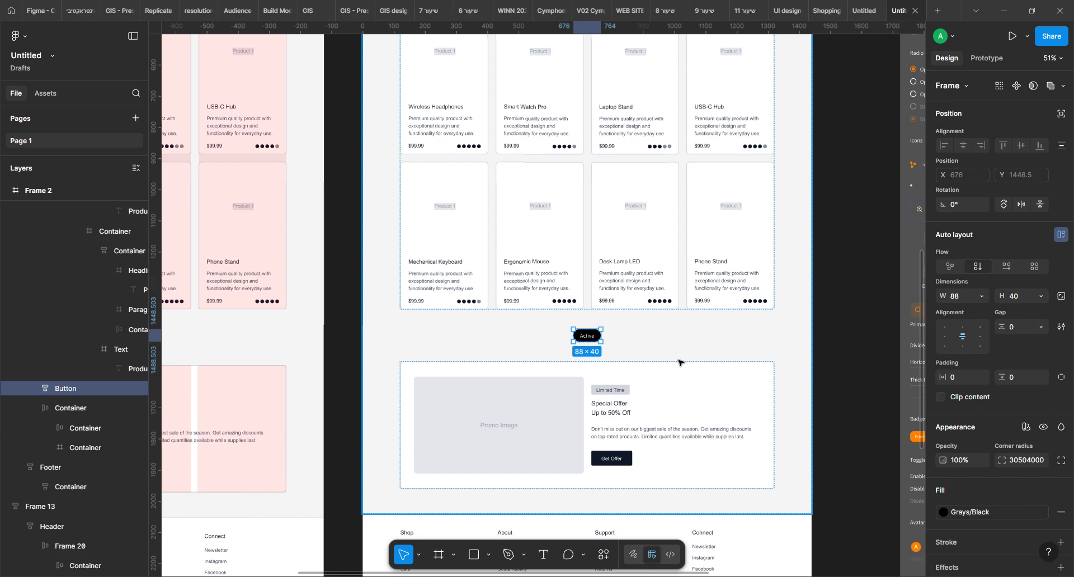
Resize the black button below the product cards to 120 wide and 50 high
click(1020, 298)
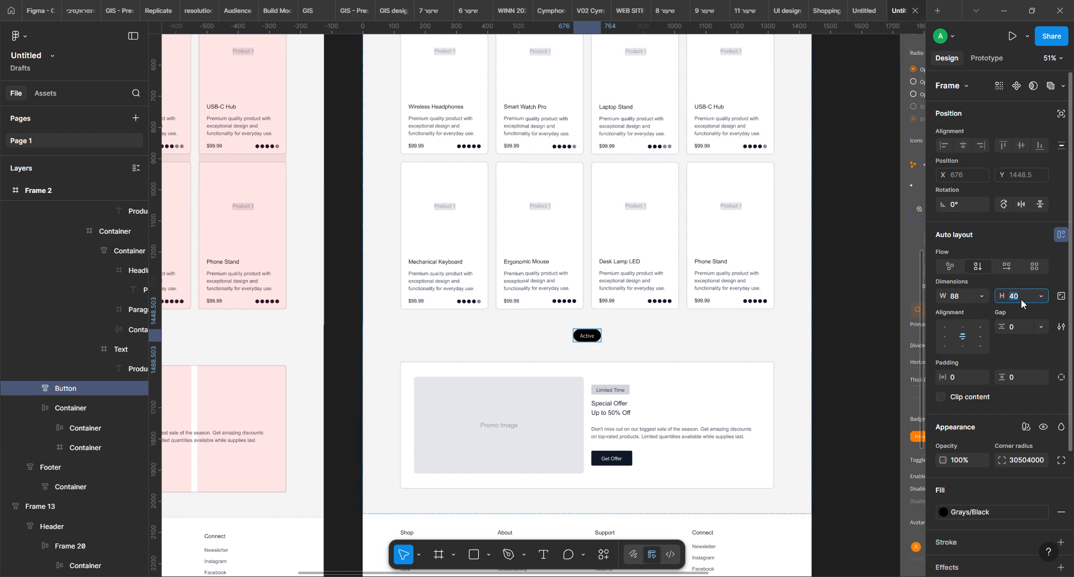
key(shift+Up)
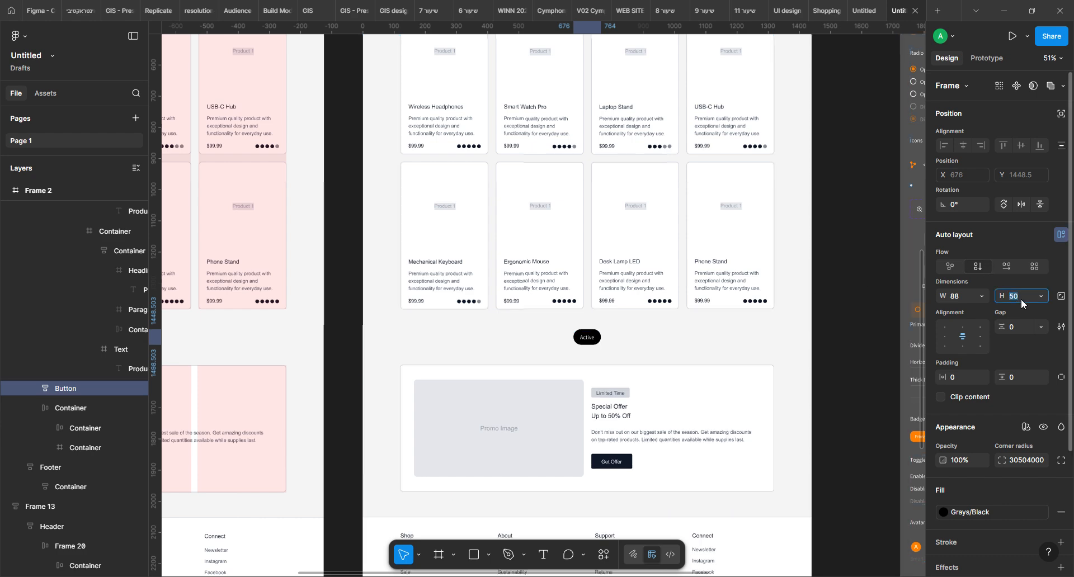
click(981, 295)
click(959, 295)
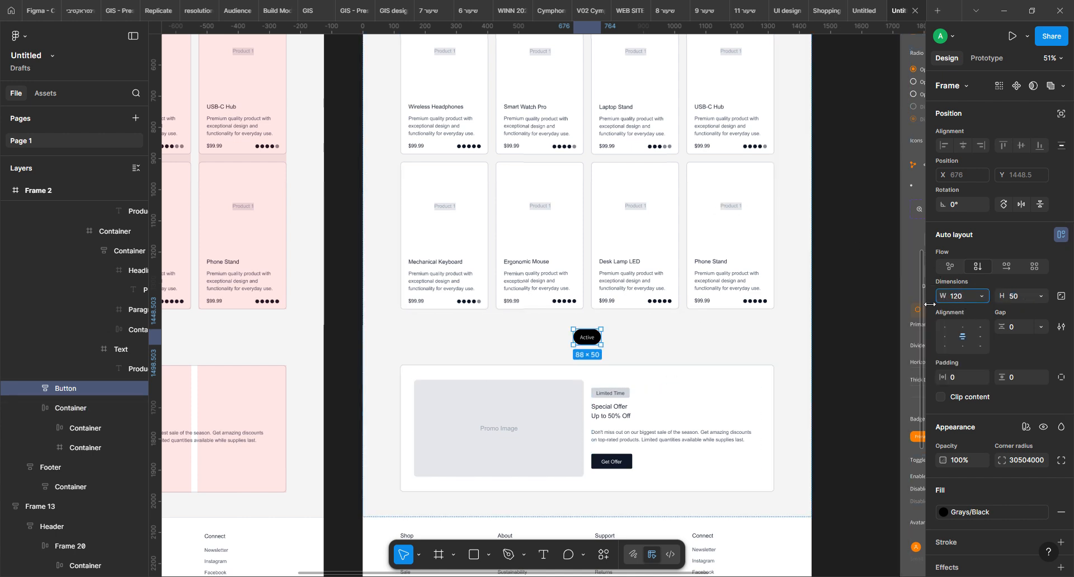
key(Return)
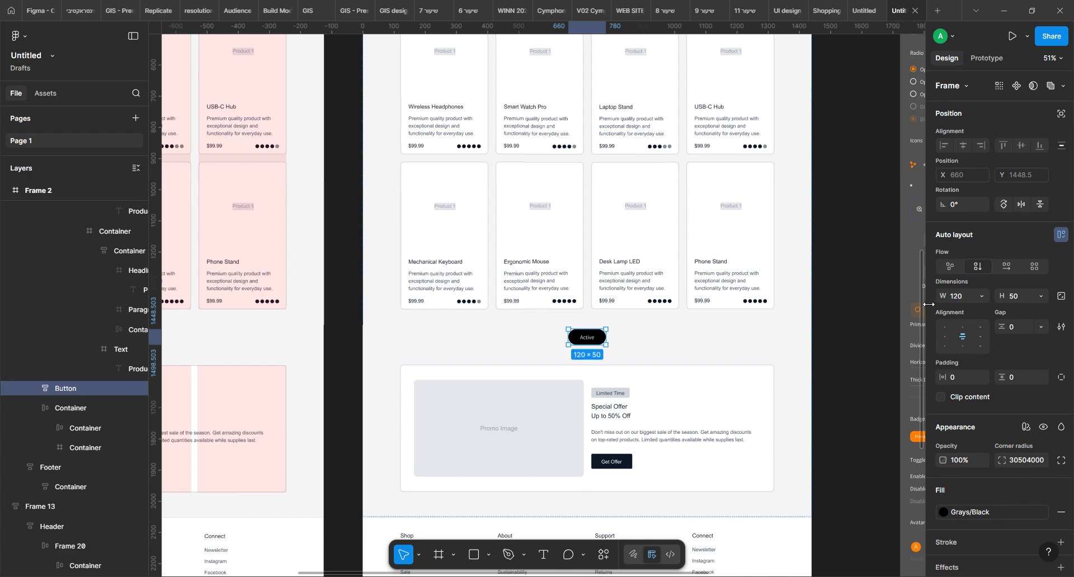
Change the black button's label to "Load more" and clear the selection
double_click(589, 343)
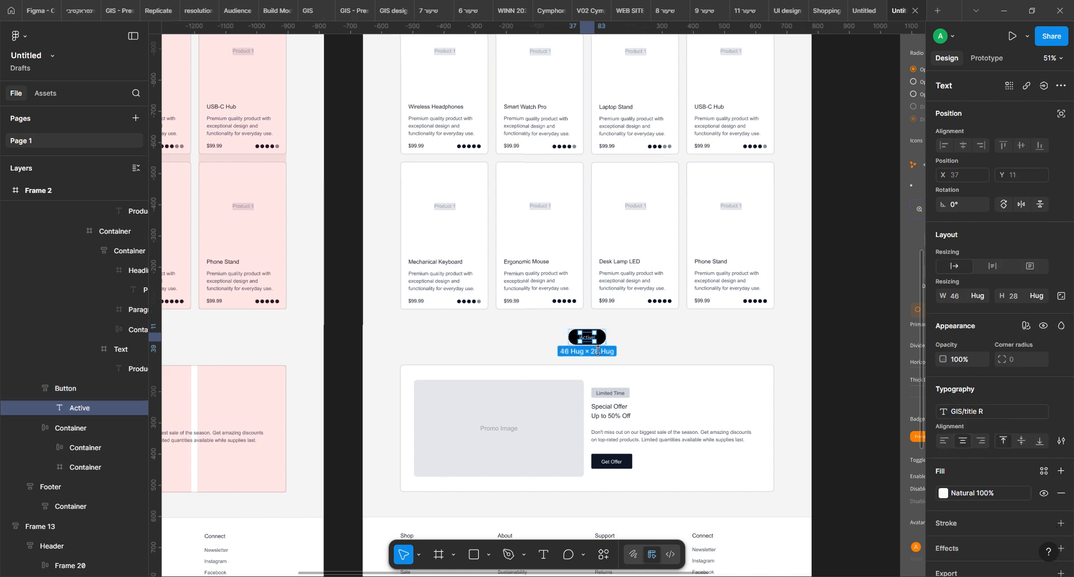
double_click(591, 345)
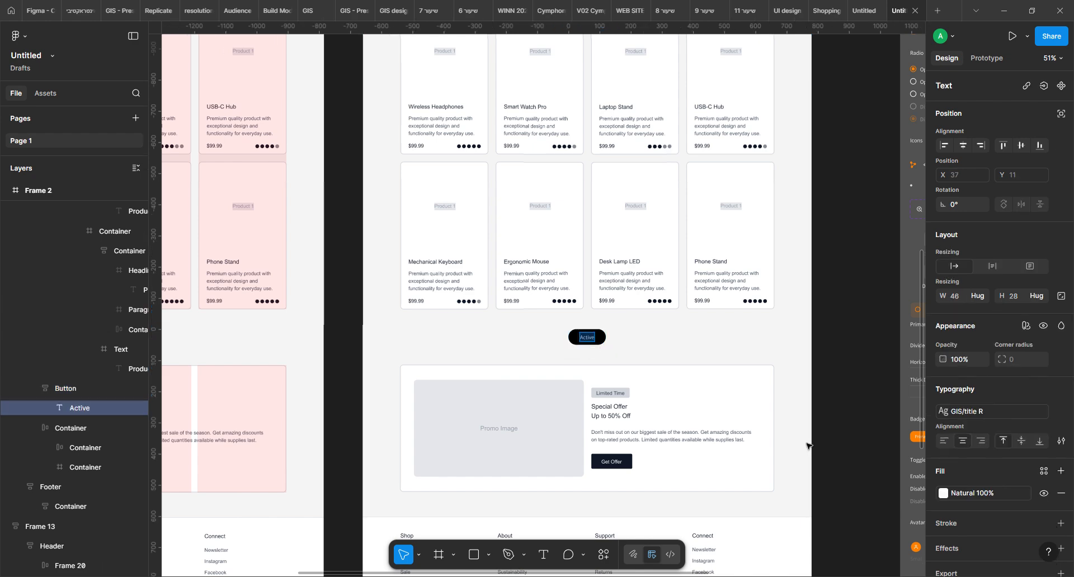
text(Load more)
key(Escape)
click(843, 285)
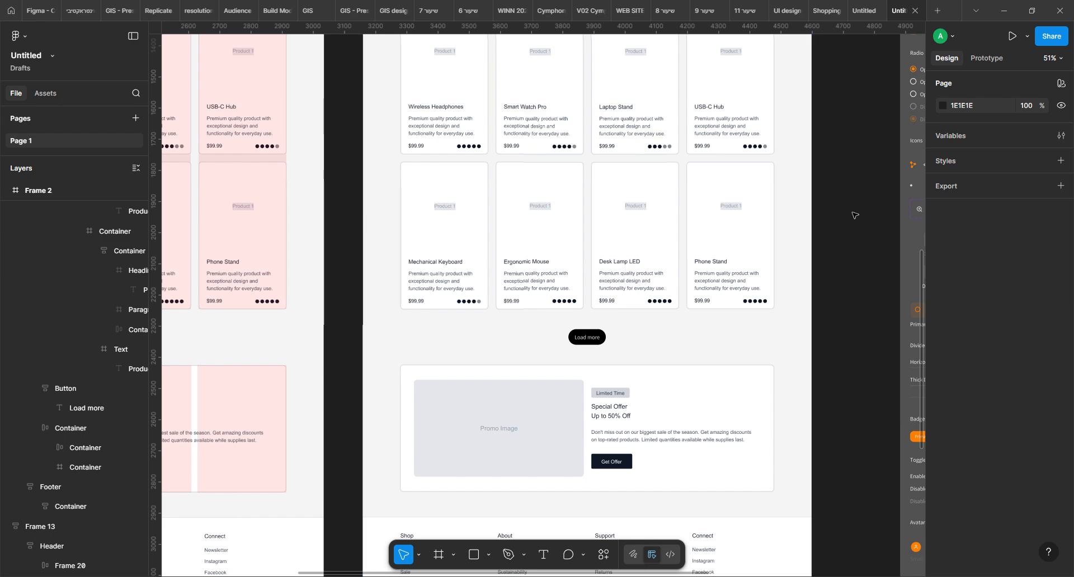
Copy the Load more button and paste it in place of the Get Offer button in the Special Offer section
click(598, 345)
double_click(600, 342)
double_click(602, 339)
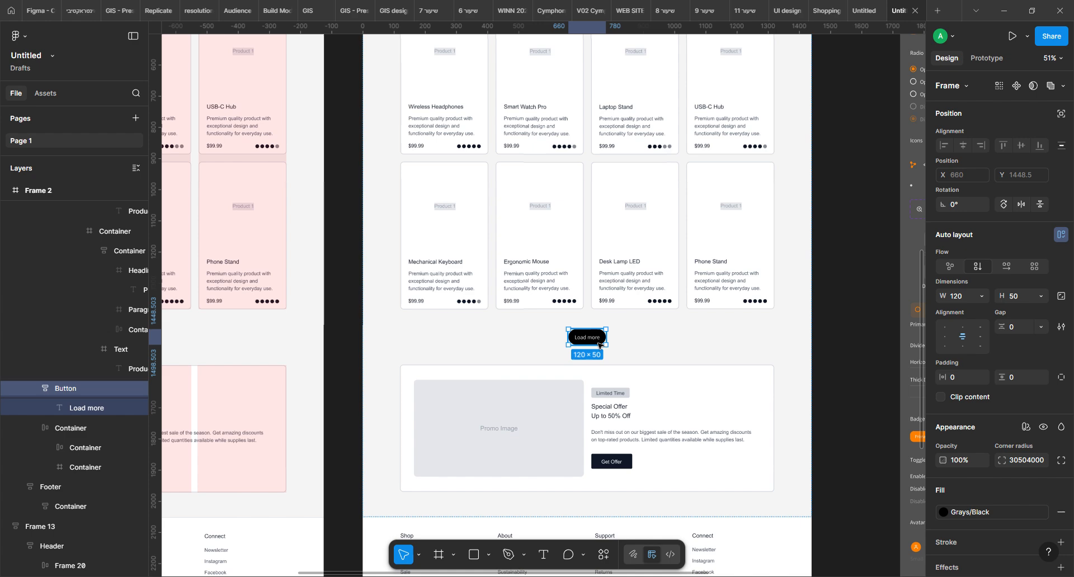
click(616, 464)
double_click(616, 463)
double_click(616, 463)
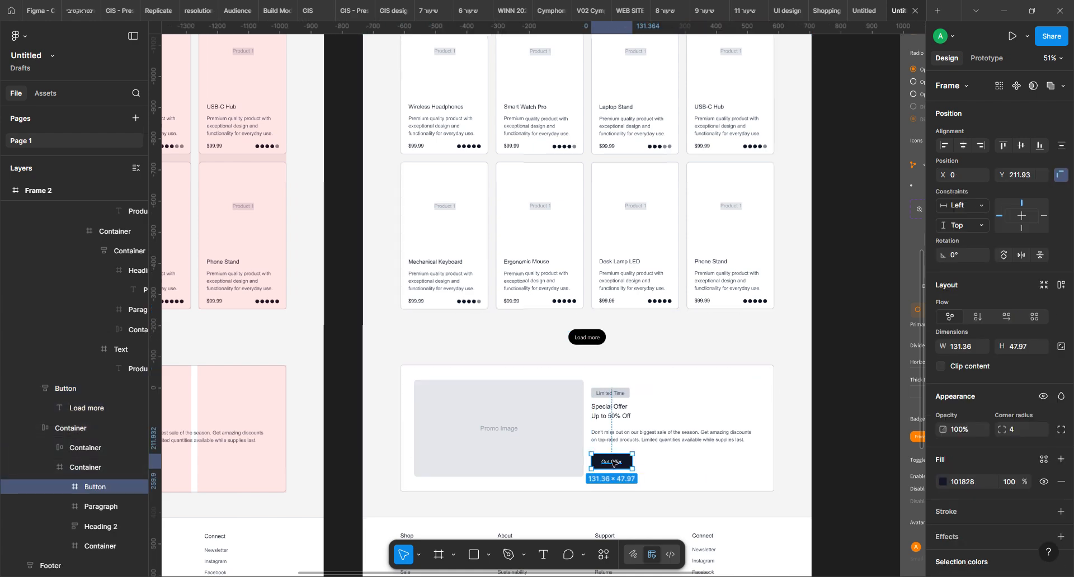
key(ctrl+shift+r)
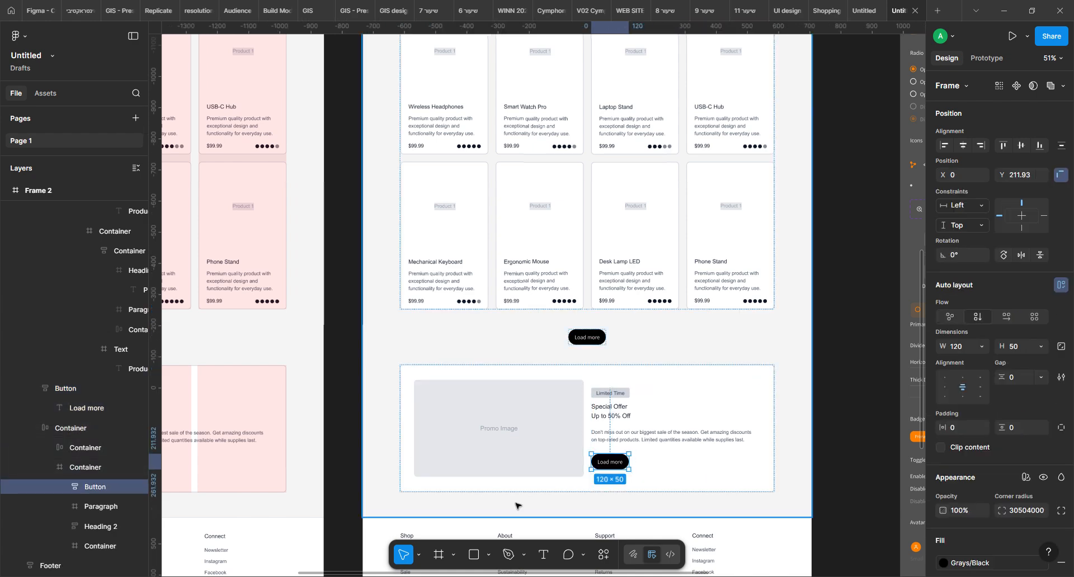
Change the label of the Special Offer section's new button to "Get offer"
double_click(607, 462)
text(Get offer)
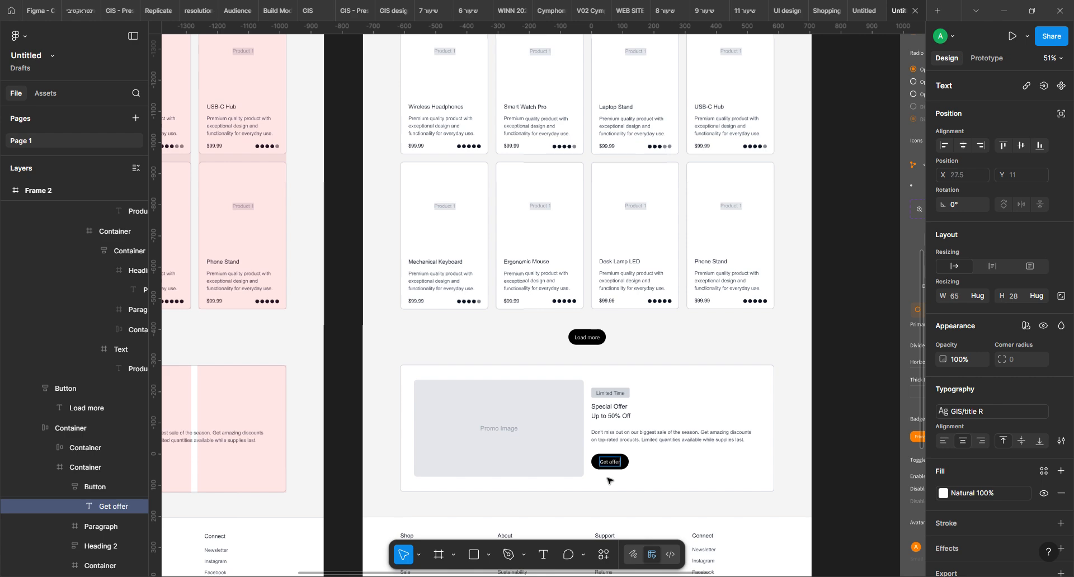
Replace the Shop Now and Learn More buttons in Frame 2's hero section with the copied black button
click(838, 294)
click(845, 293)
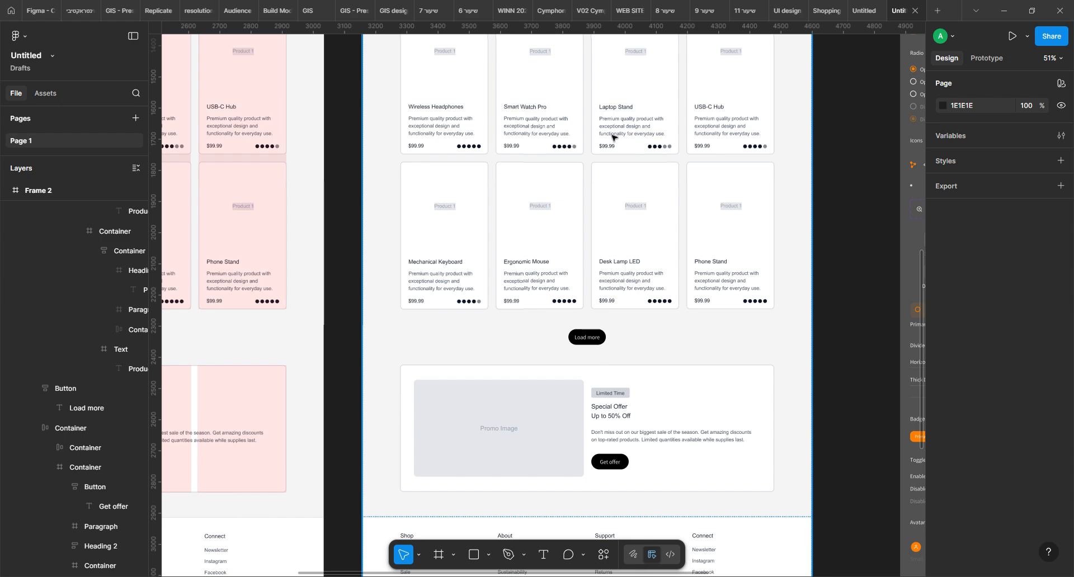
scroll(599, 157, up, 5)
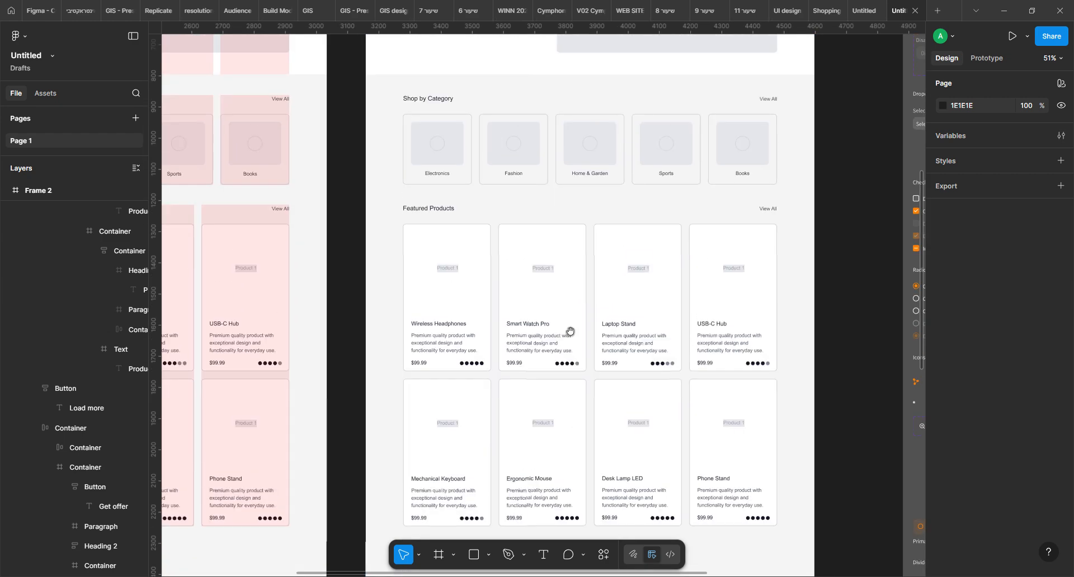
scroll(585, 185, up, 6)
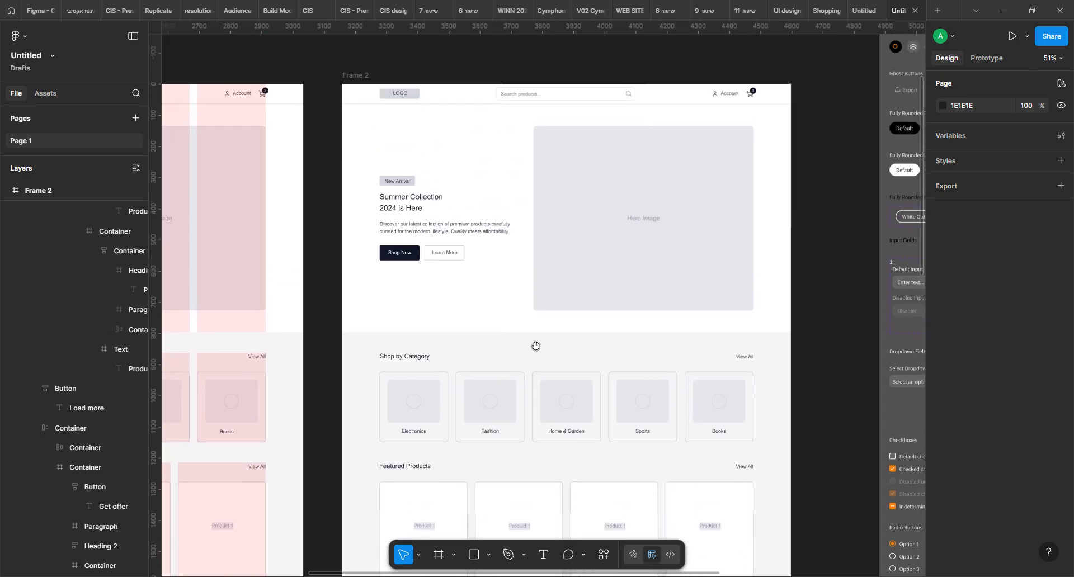
click(384, 260)
click(386, 262)
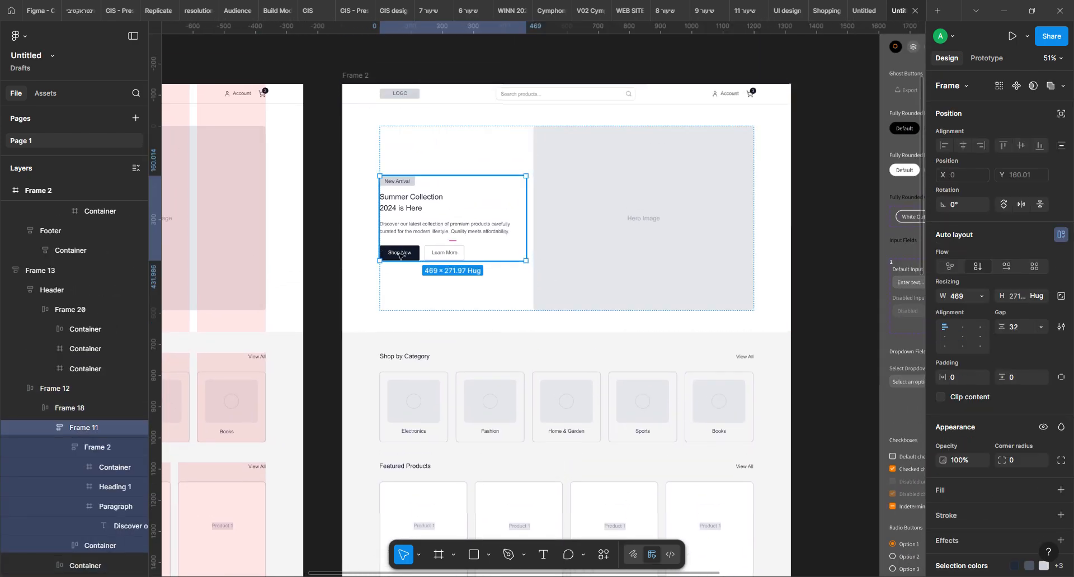
click(400, 255)
click(401, 255)
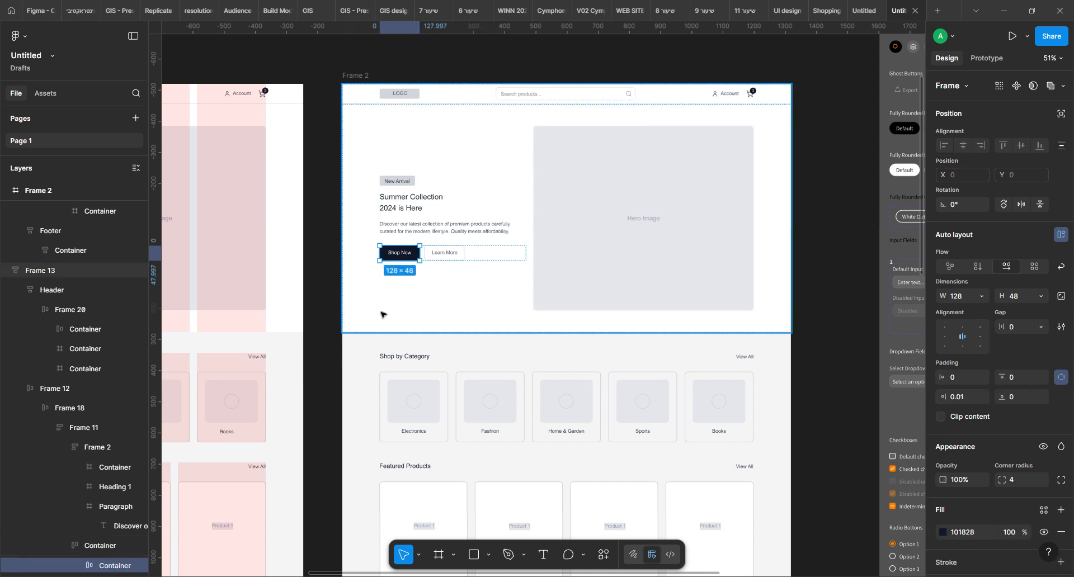
key(ctrl+shift+r)
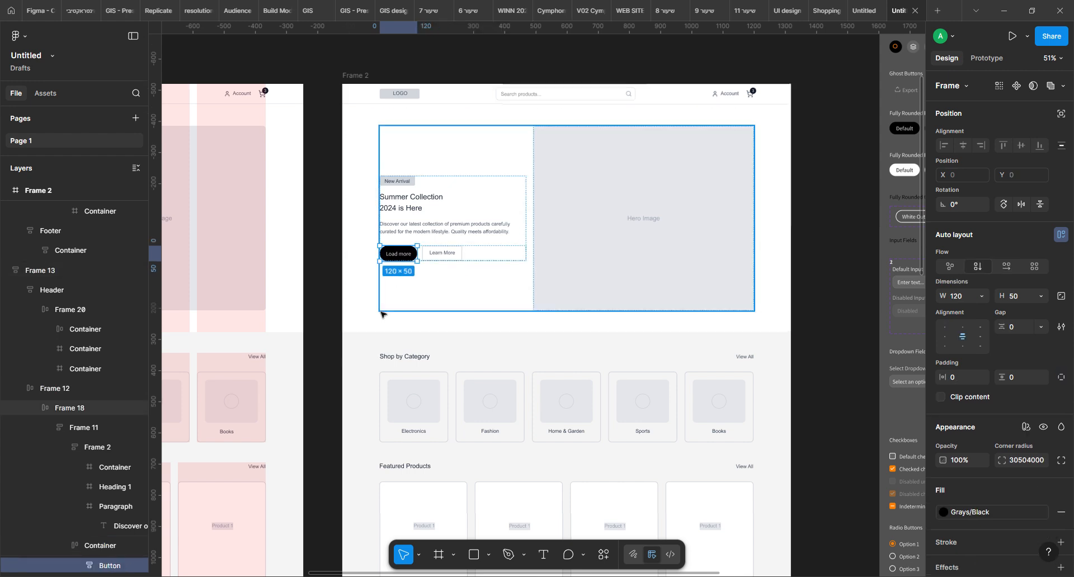
click(444, 255)
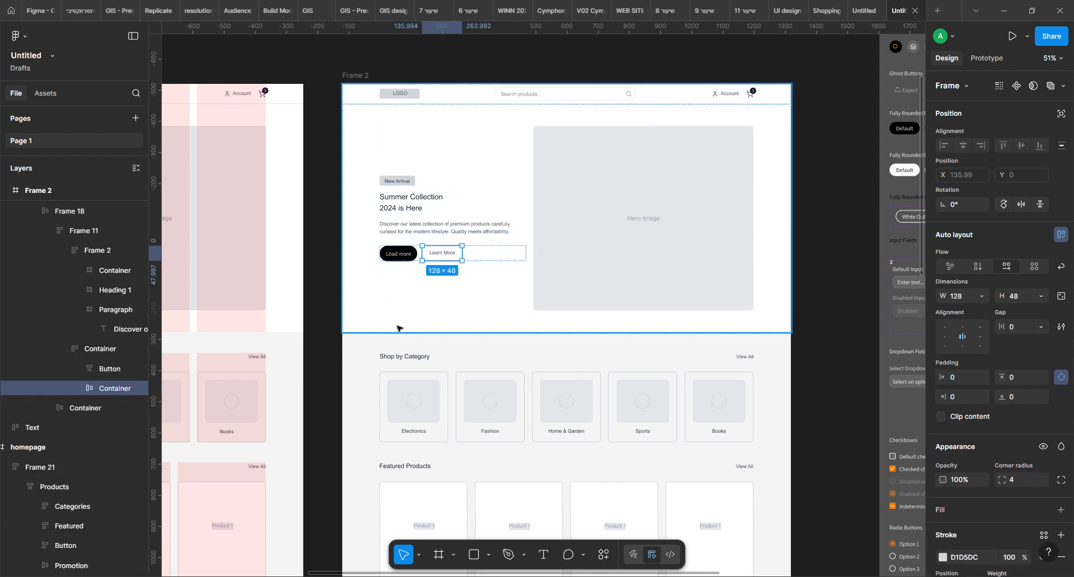
key(ctrl+shift+r)
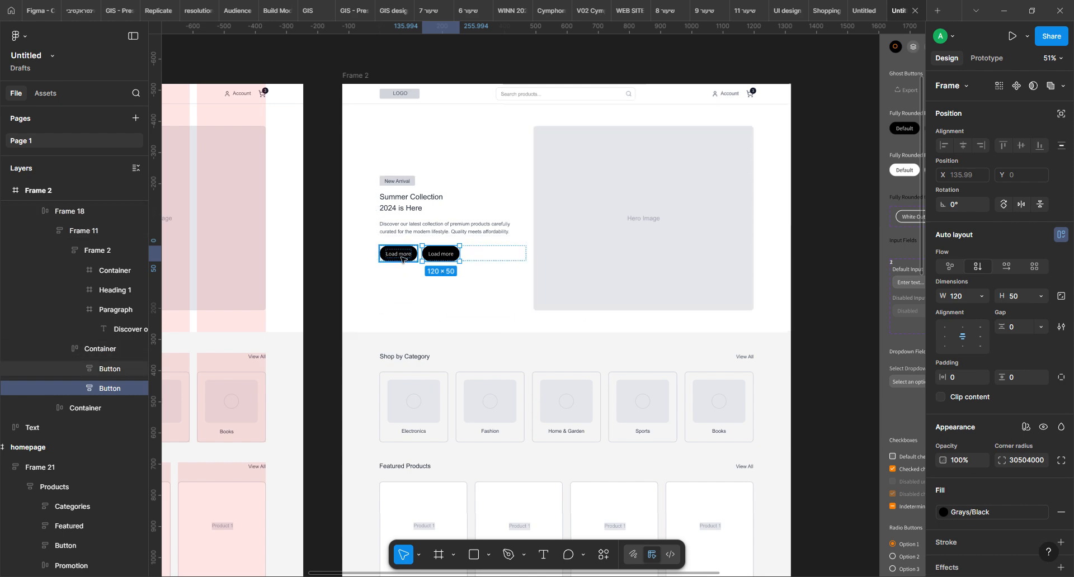
Change the label of the first black button in the hero section to "Shop noa"
drag(305, 276, 427, 293)
click(502, 266)
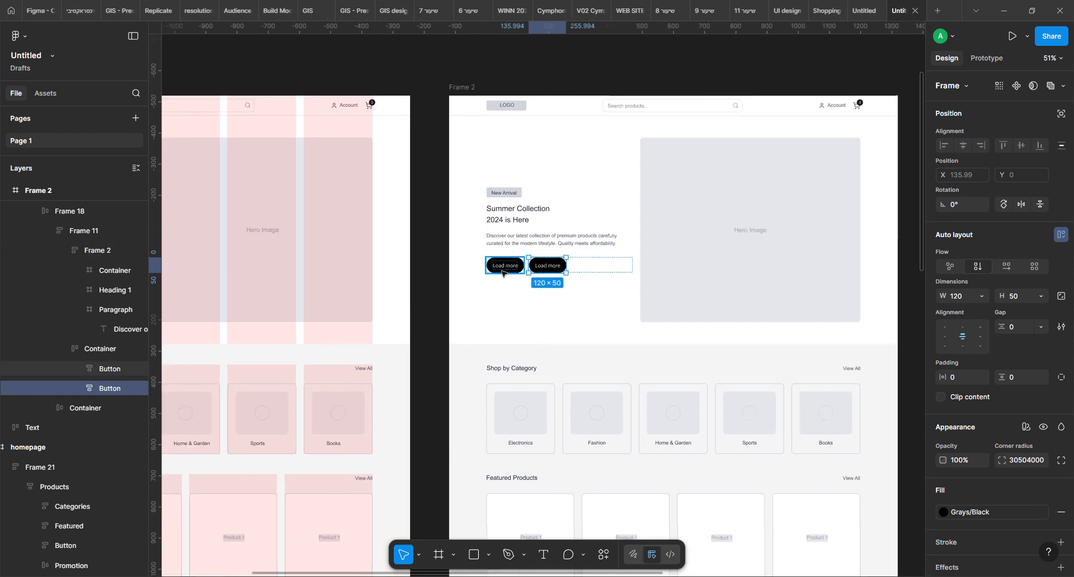
double_click(503, 268)
double_click(503, 268)
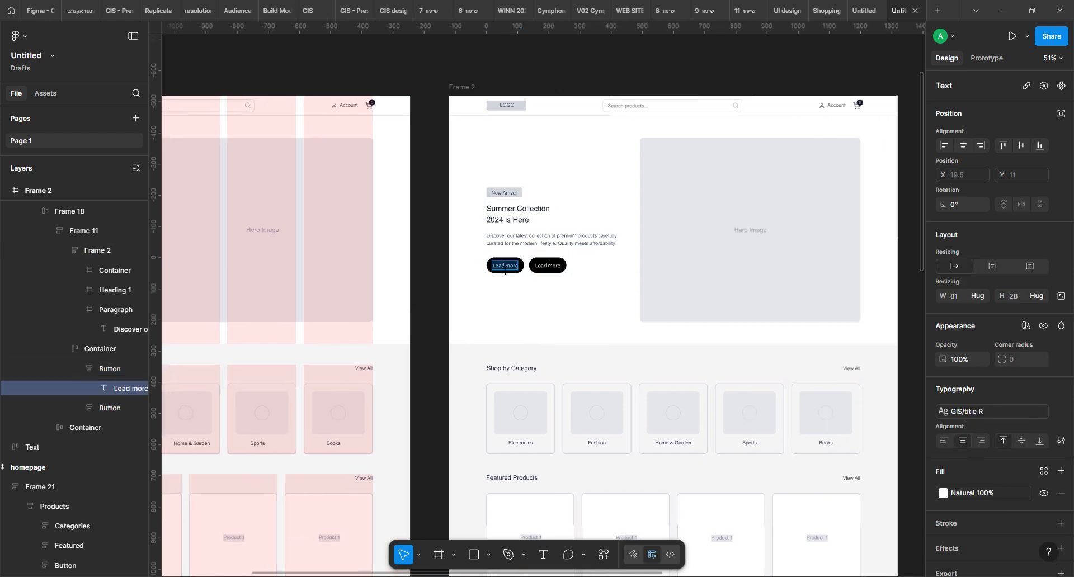
text(Shop noa)
Change the second hero button's label to "Learn more" and clear the selection
double_click(551, 267)
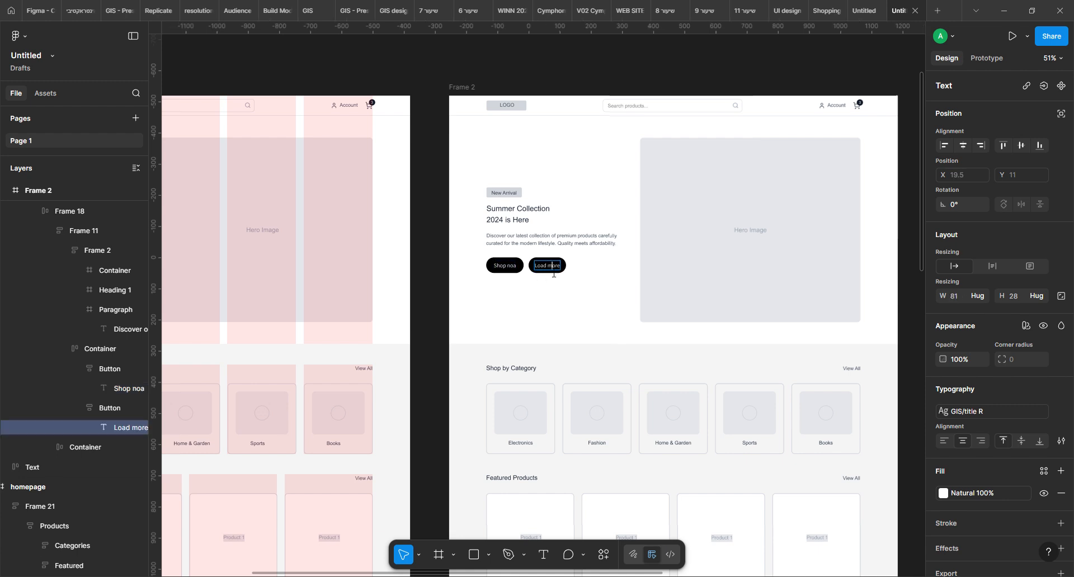
text(Learn more)
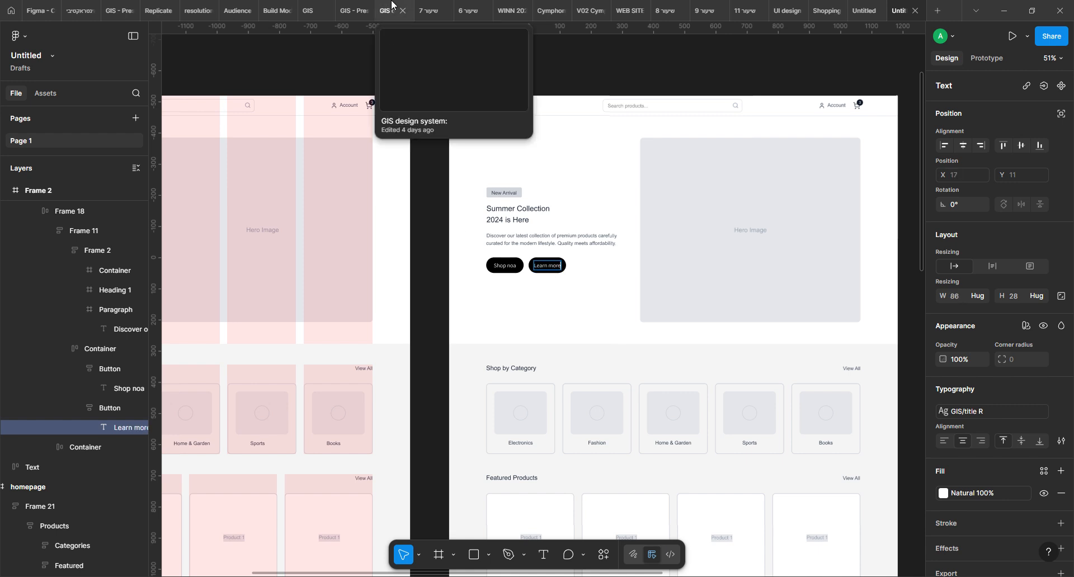
key(Escape)
drag(420, 191, 716, 185)
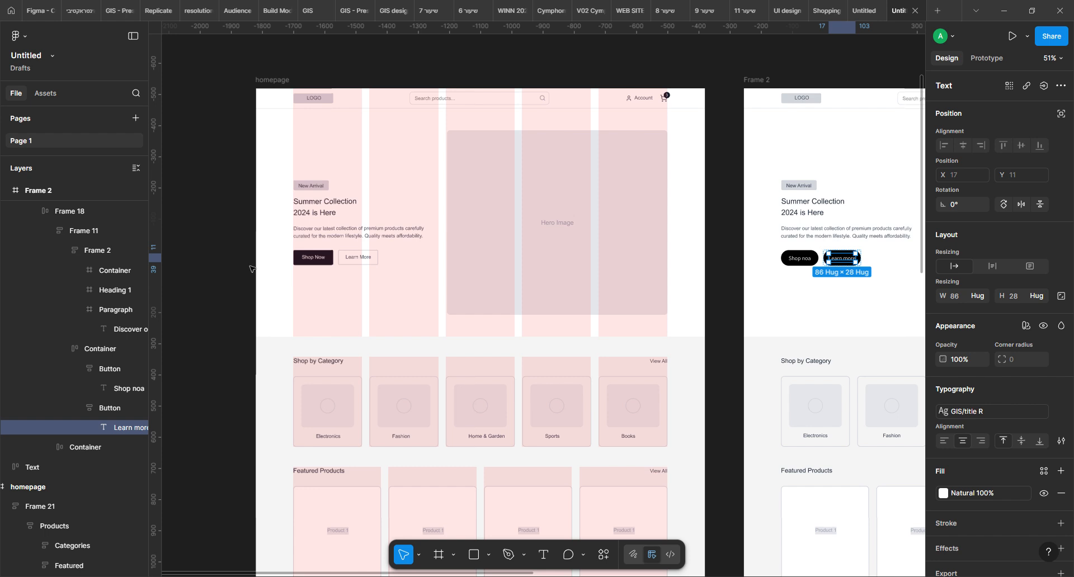
click(728, 269)
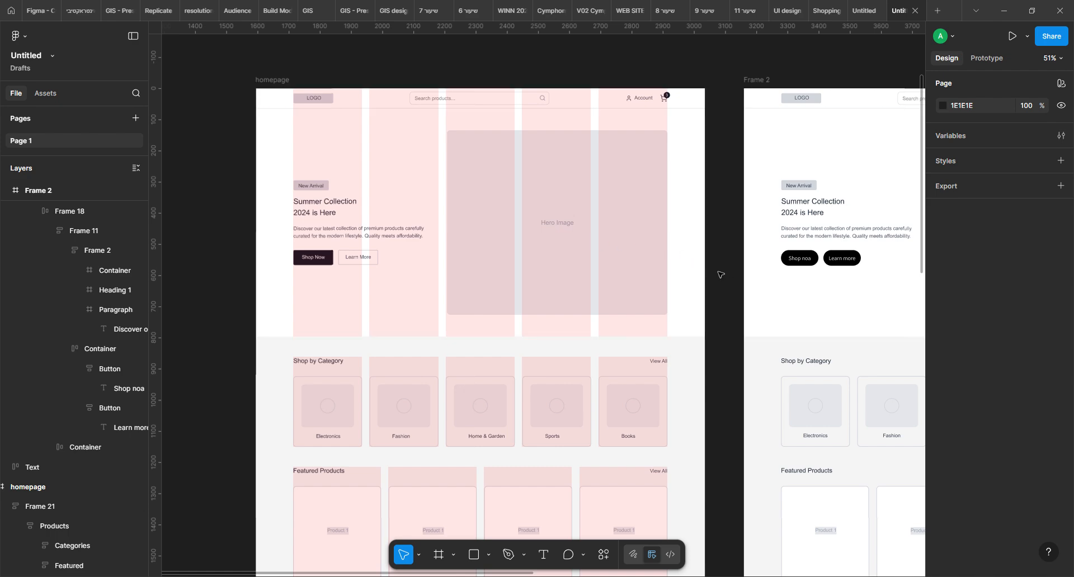
Give the Learn more button in Frame 2's hero section a white FFFFFF fill and a black 000000 stroke
drag(734, 316, 304, 329)
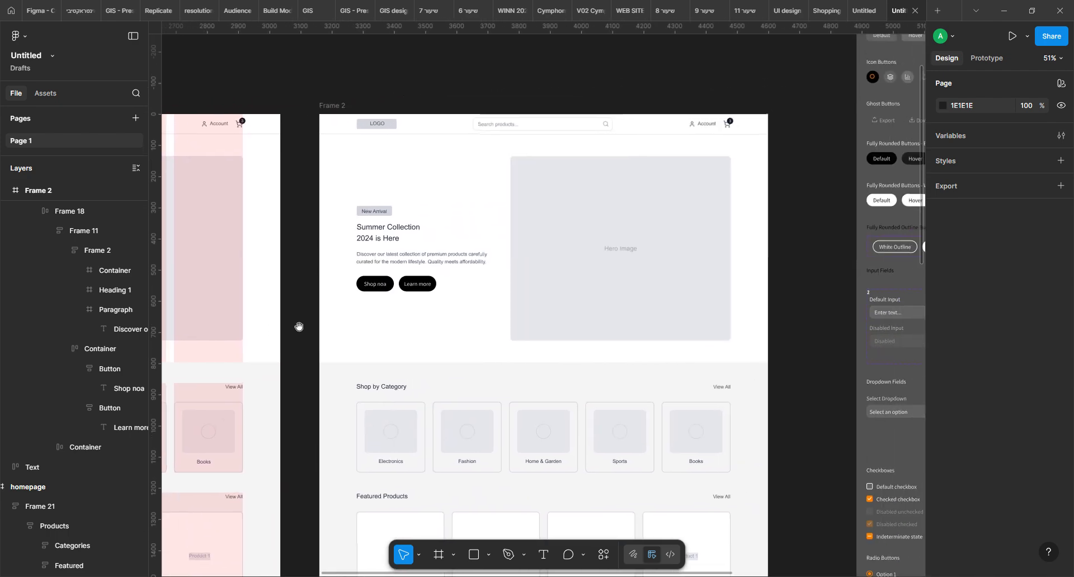
ctrl+click(430, 289)
ctrl+click(430, 295)
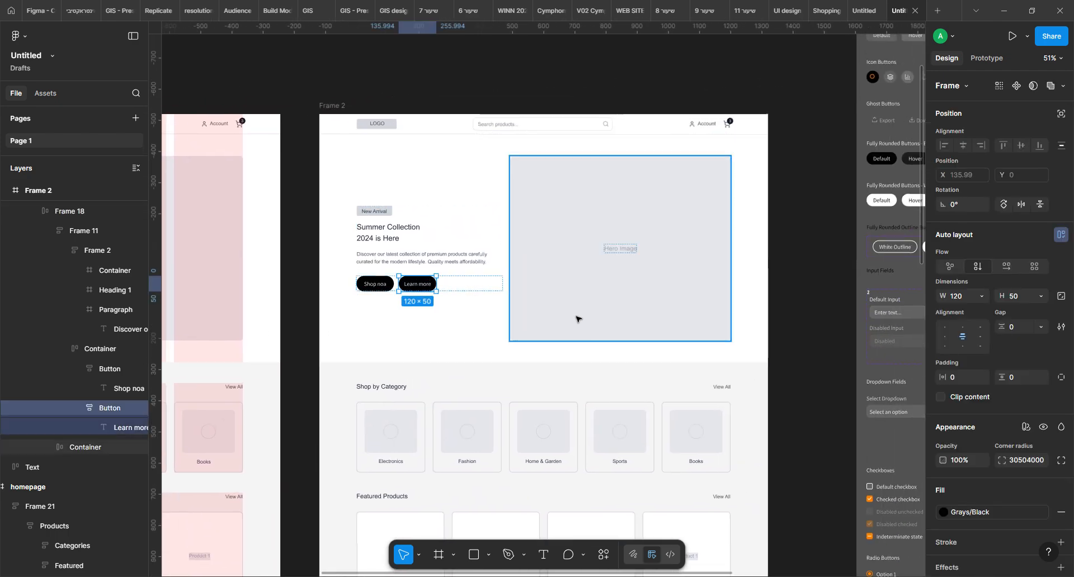
click(1005, 510)
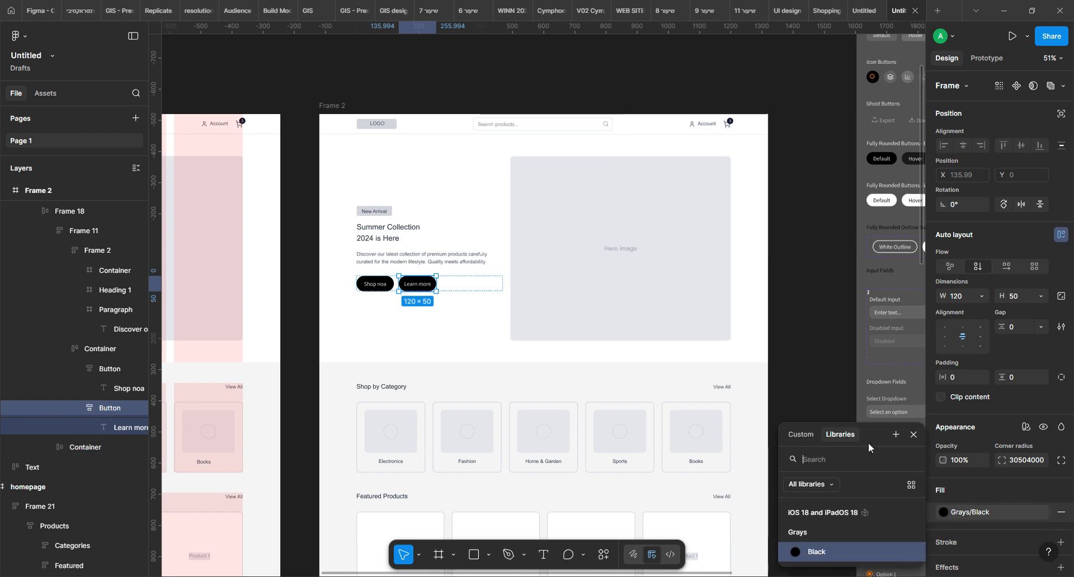
drag(869, 435, 858, 202)
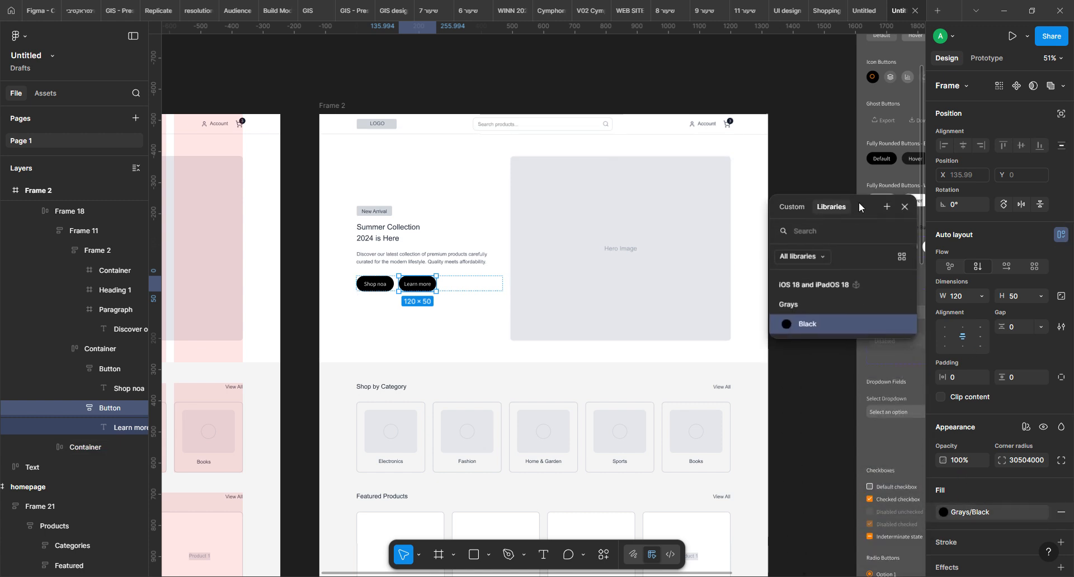
click(791, 206)
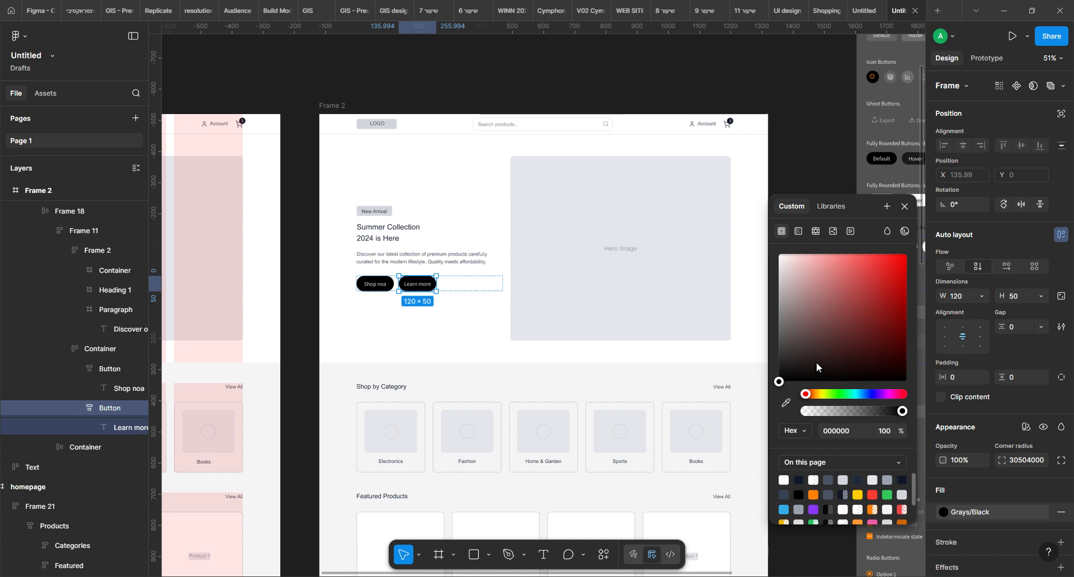
drag(808, 315, 778, 253)
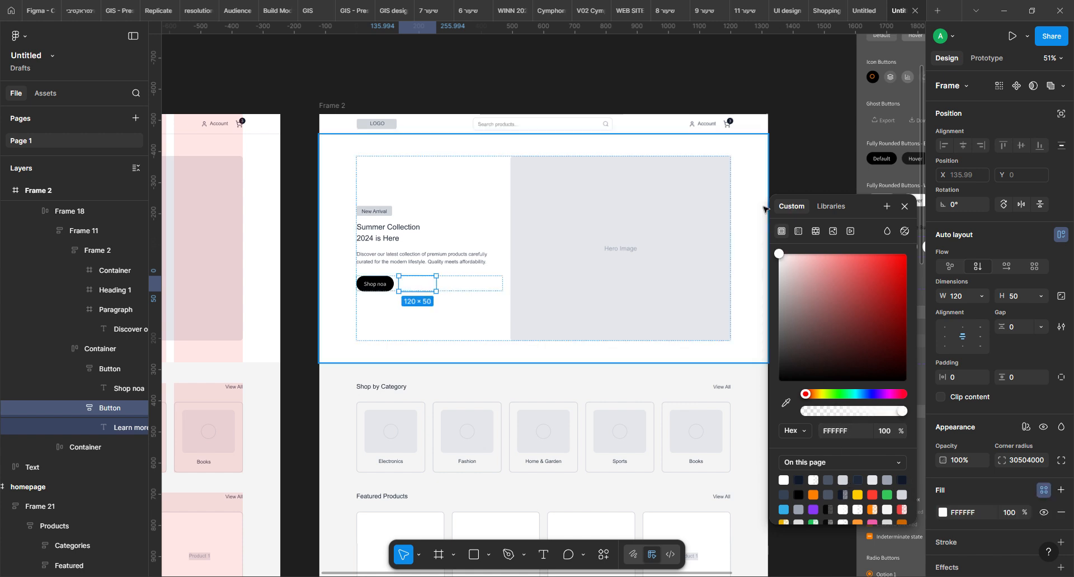
click(947, 546)
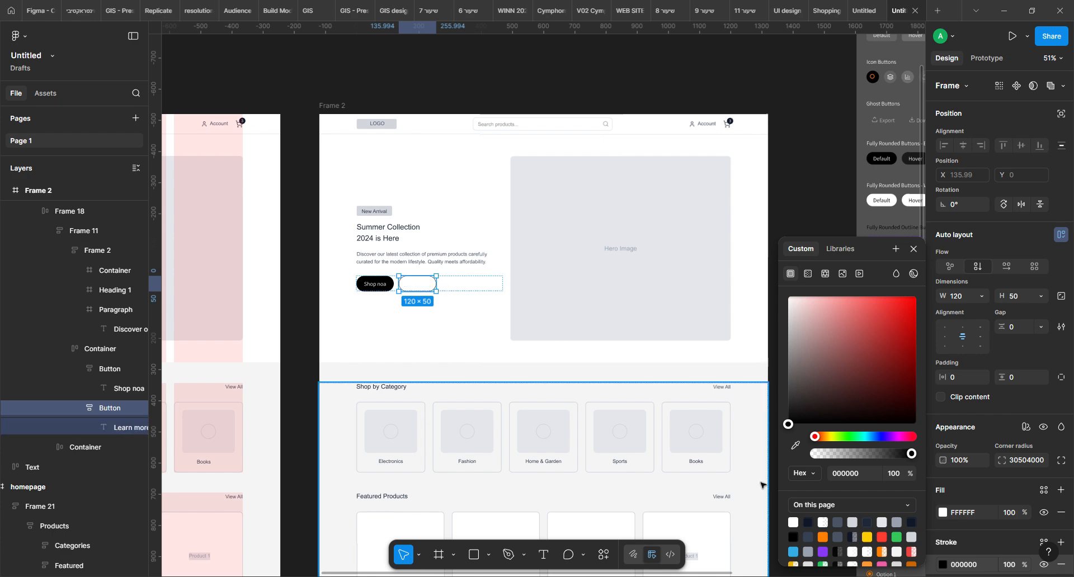
Set the Learn more label's text color to black 000000 and clear the selection
click(419, 285)
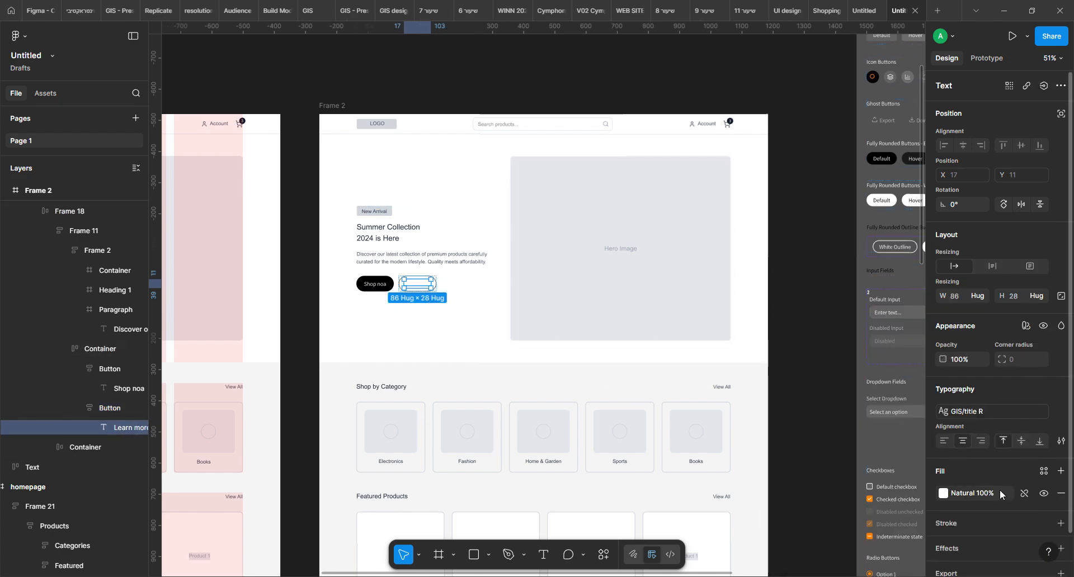
click(1044, 471)
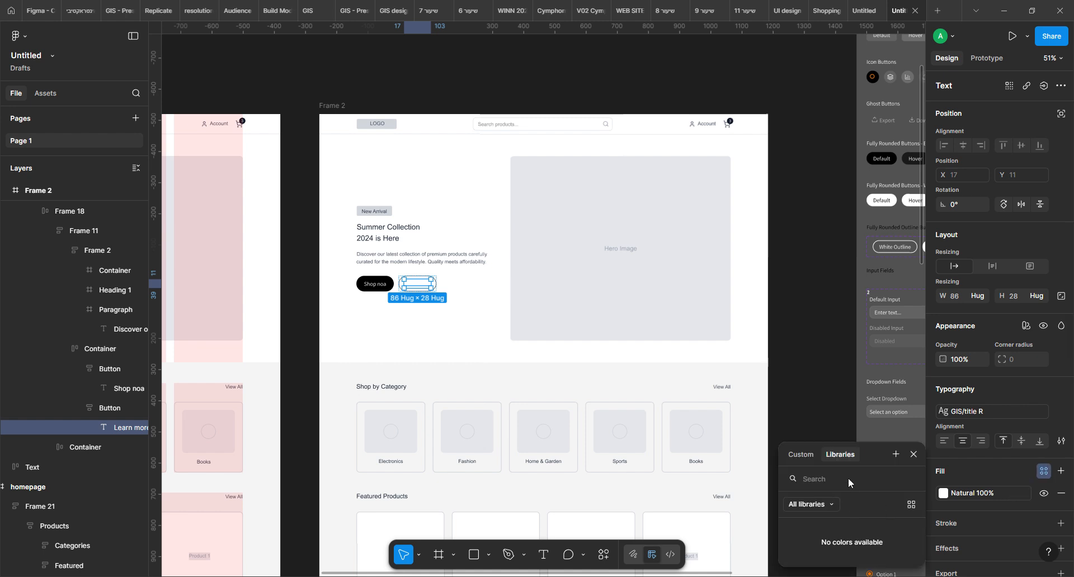
click(801, 455)
click(795, 539)
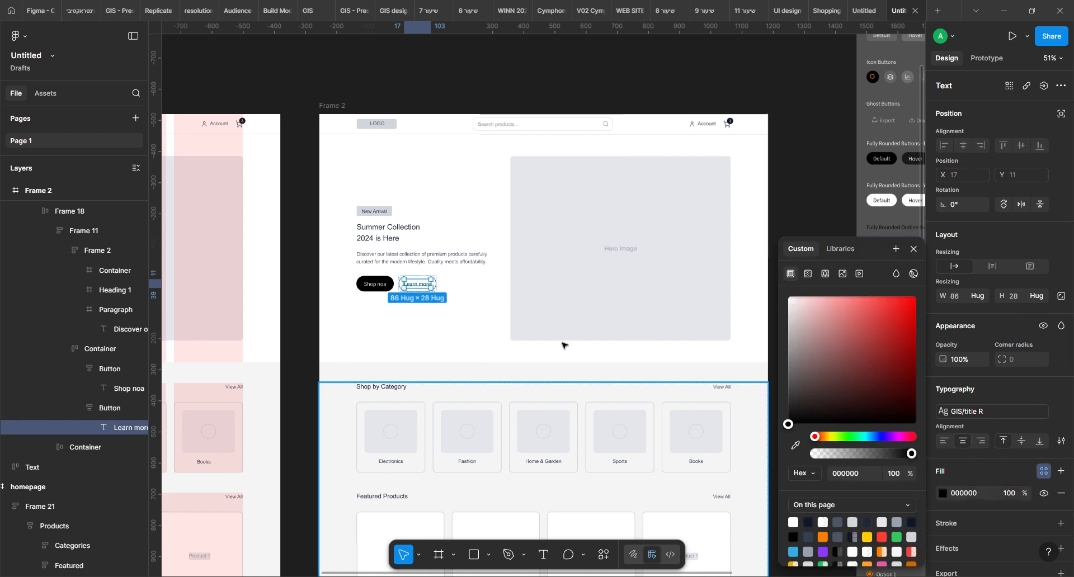
click(741, 80)
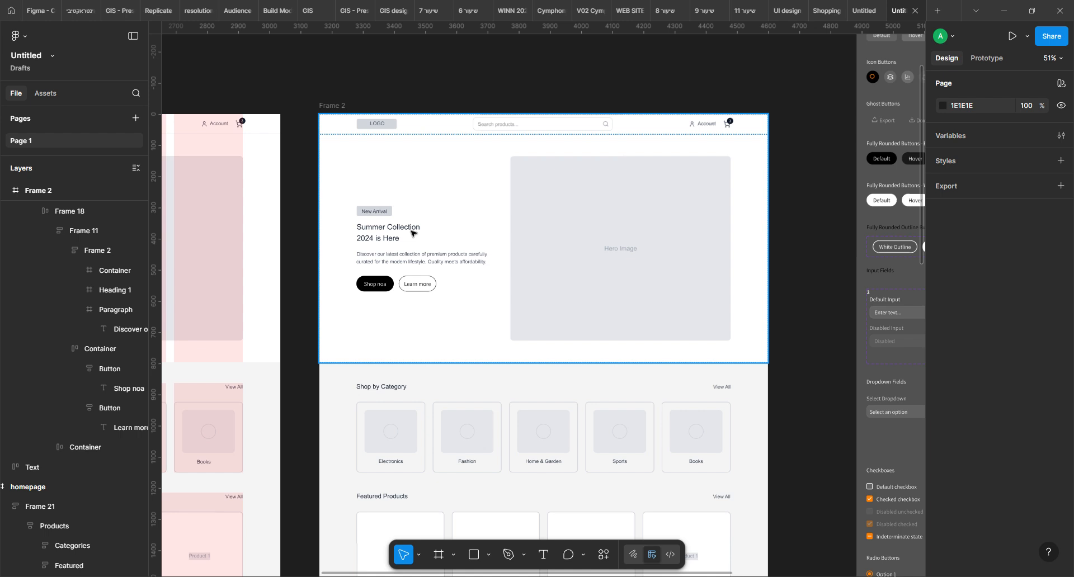
Try duplicating the Electronics card in the Shop by Category row, inspect the width resizing options, and undo the duplicate
click(390, 433)
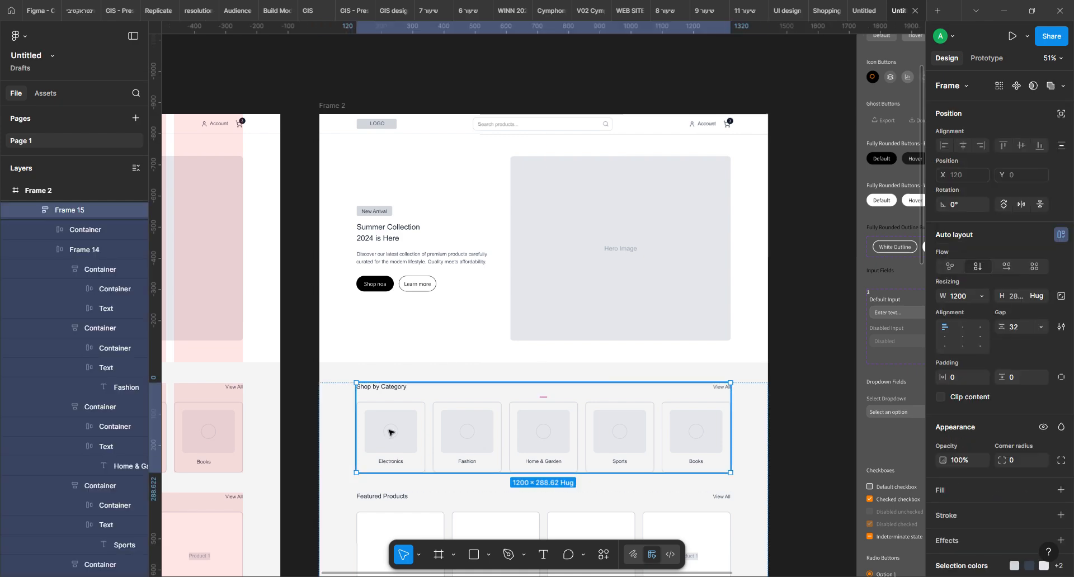
click(390, 433)
click(390, 433)
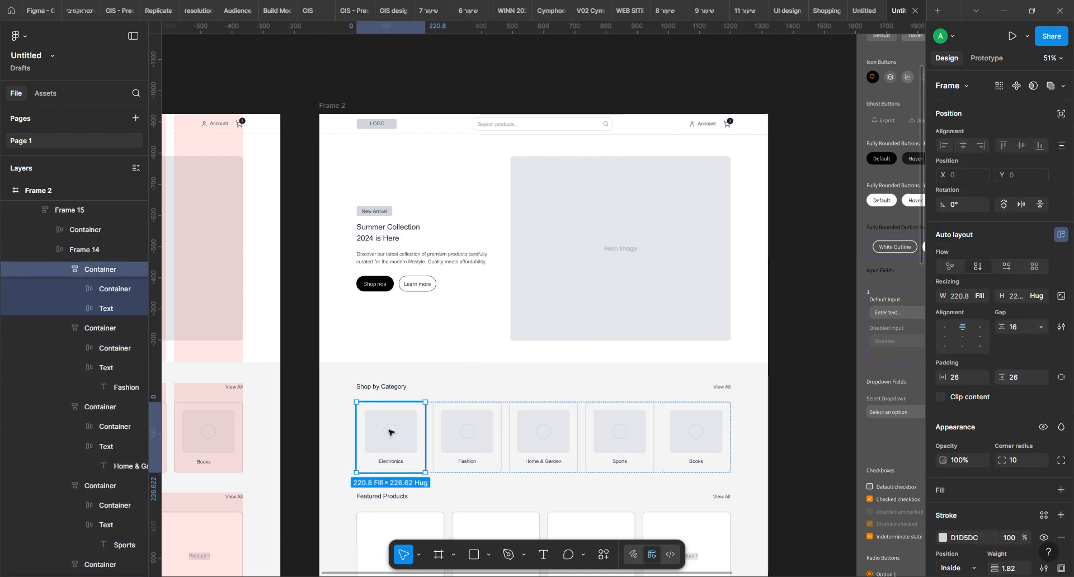
key(ctrl+d)
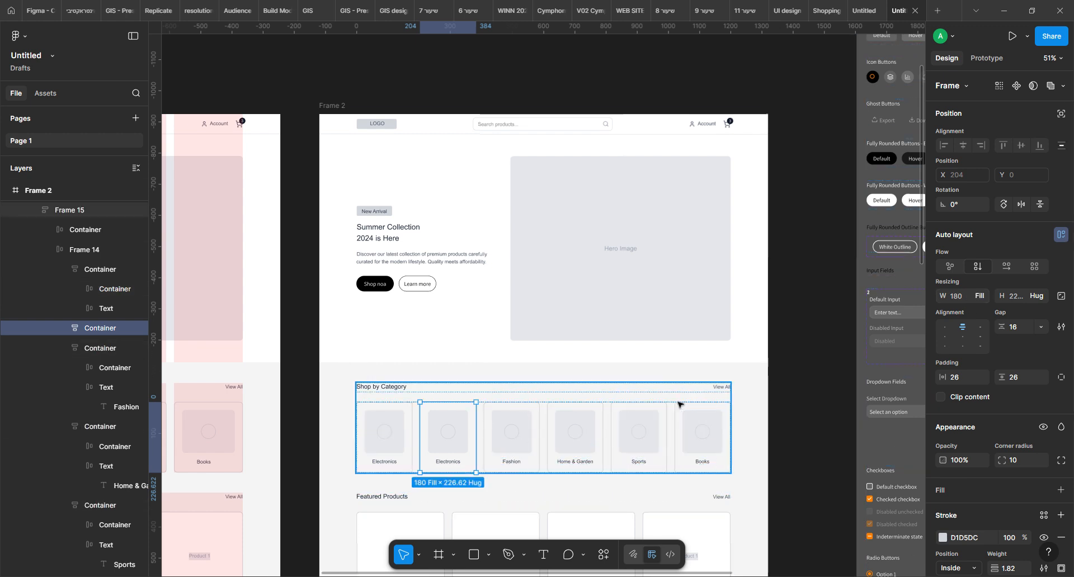
click(388, 398)
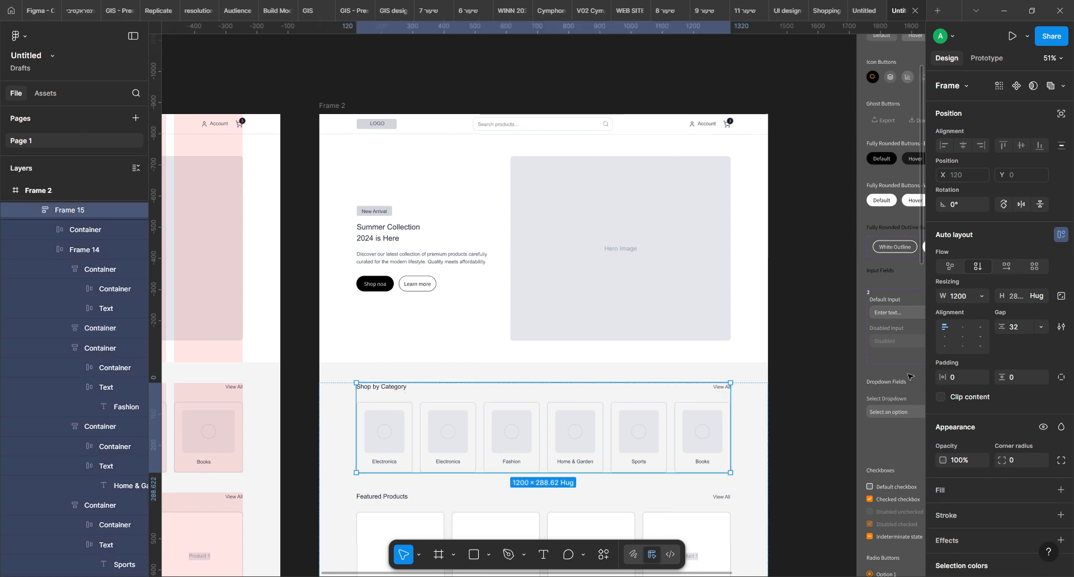
click(982, 297)
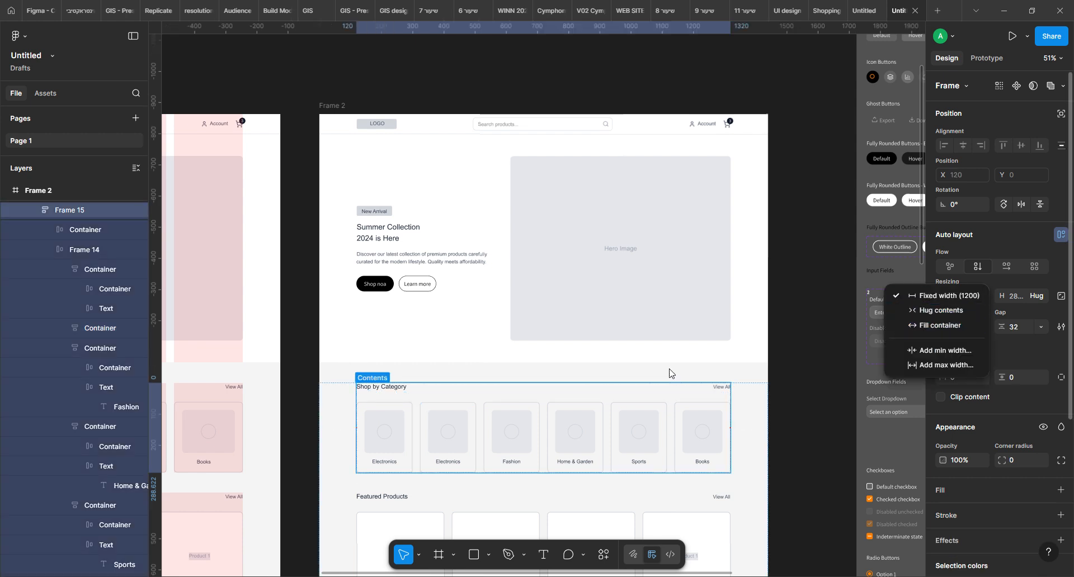
ctrl+click(423, 468)
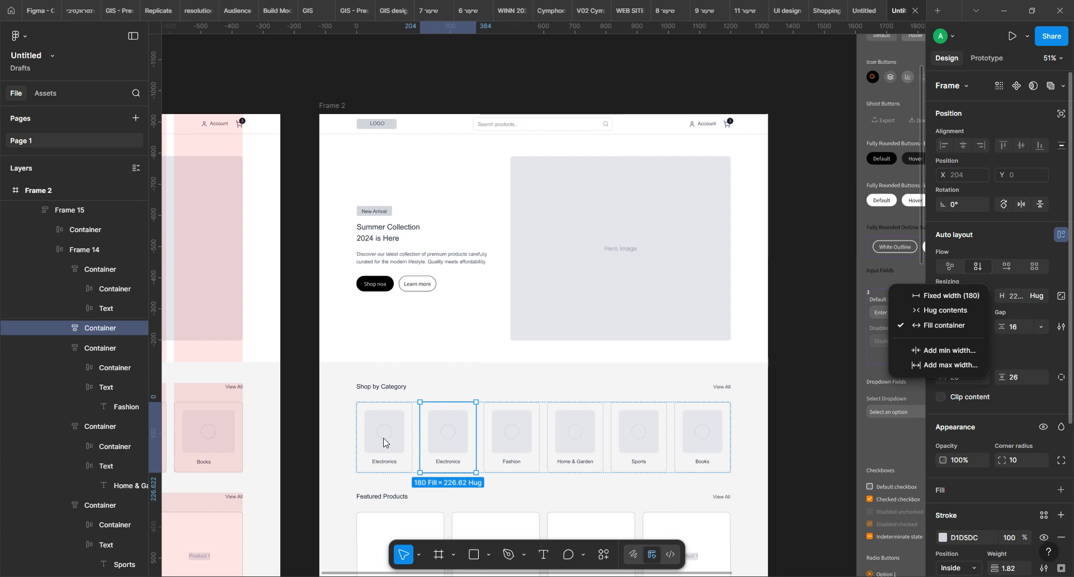
key(ctrl+z)
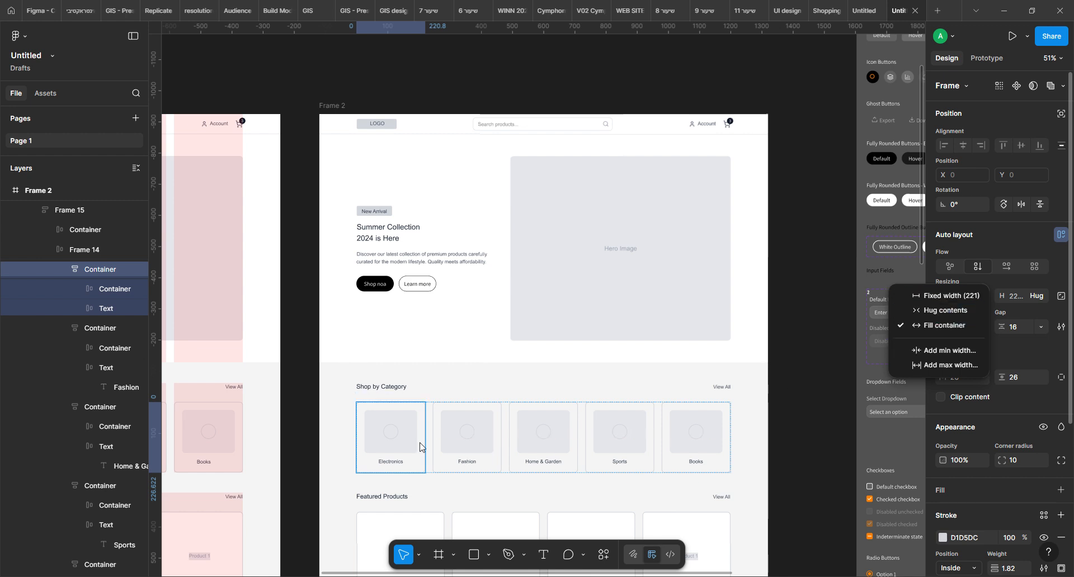
click(477, 450)
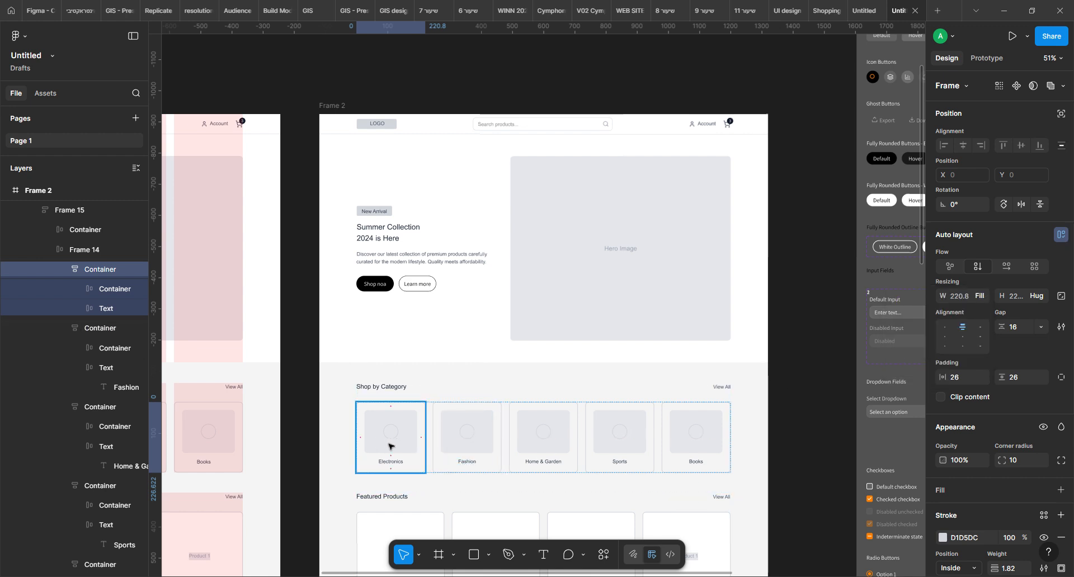
shift+click(477, 438)
shift+click(543, 440)
shift+click(618, 439)
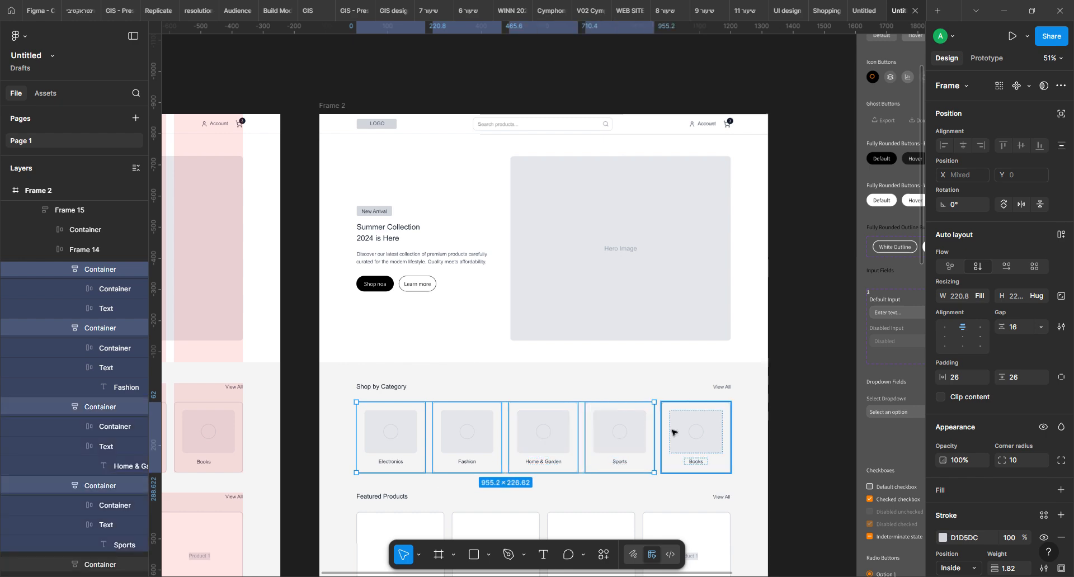
shift+click(683, 435)
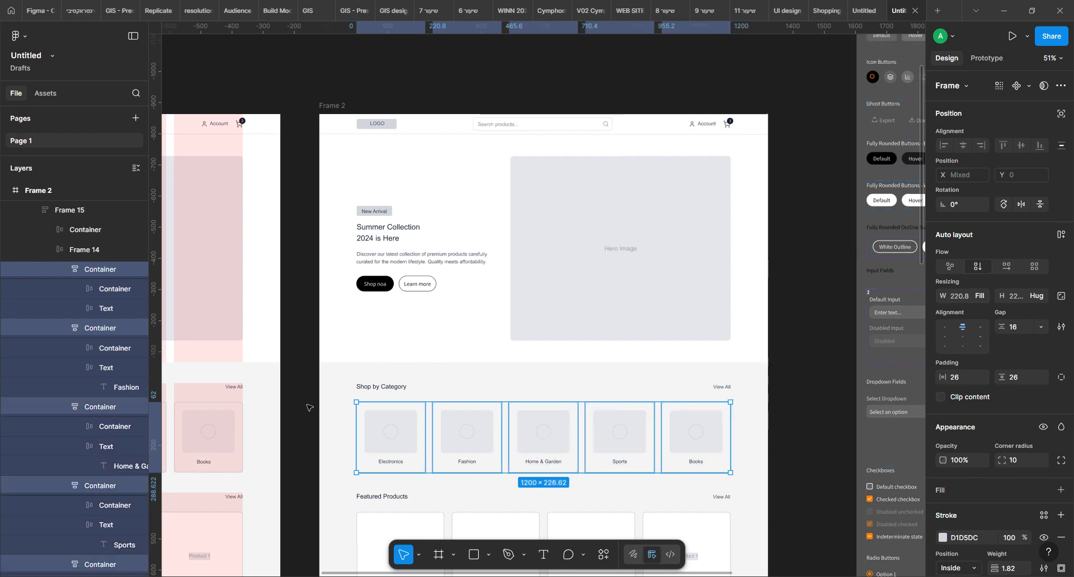
click(811, 431)
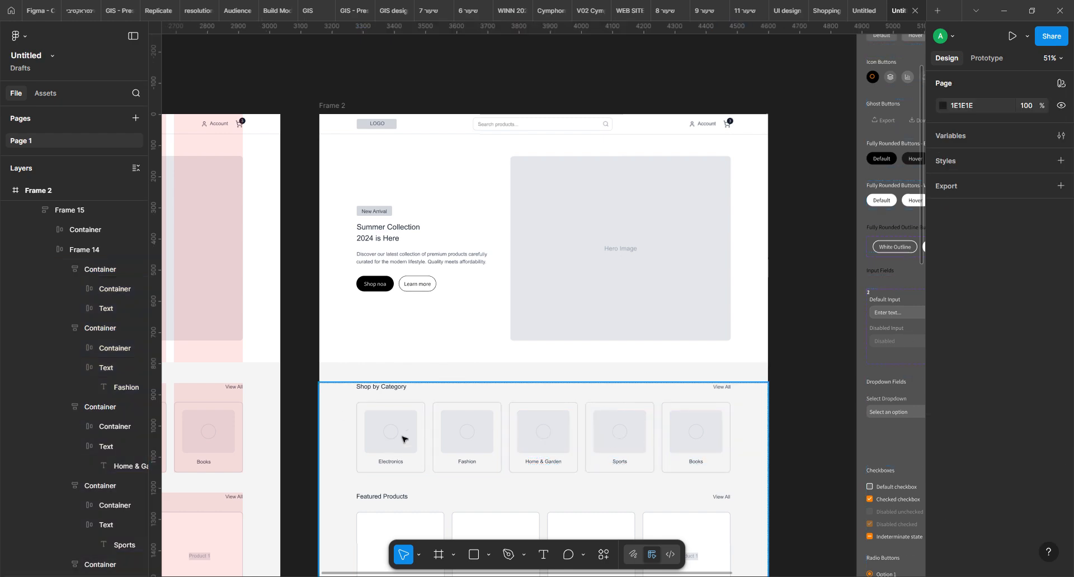
Select all five cards in Frame 2's Shop by Category row, collapsing the layer list, and set their width resizing to Fixed width
click(404, 439)
double_click(404, 439)
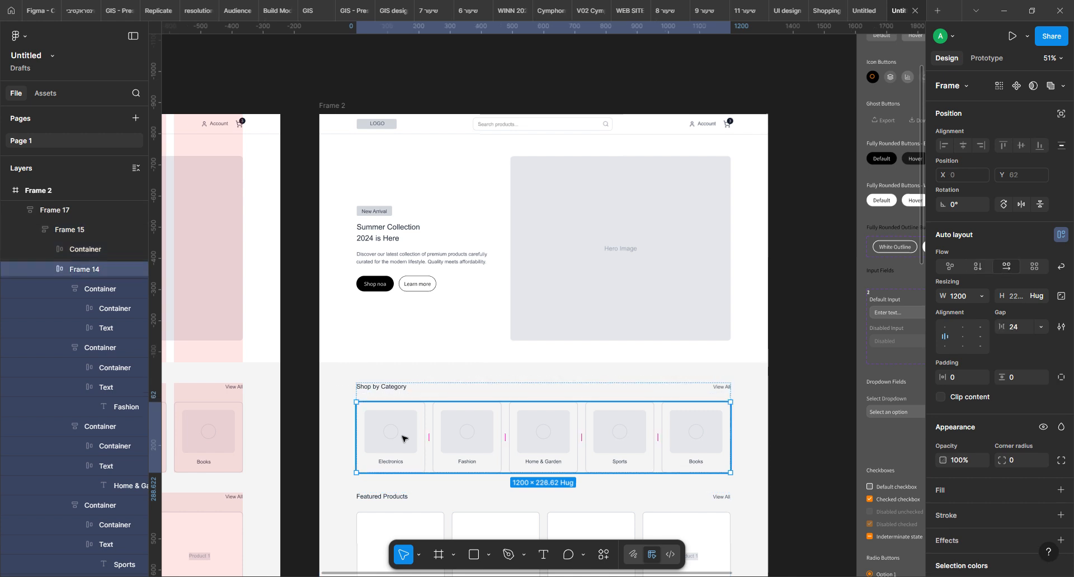
key(Return)
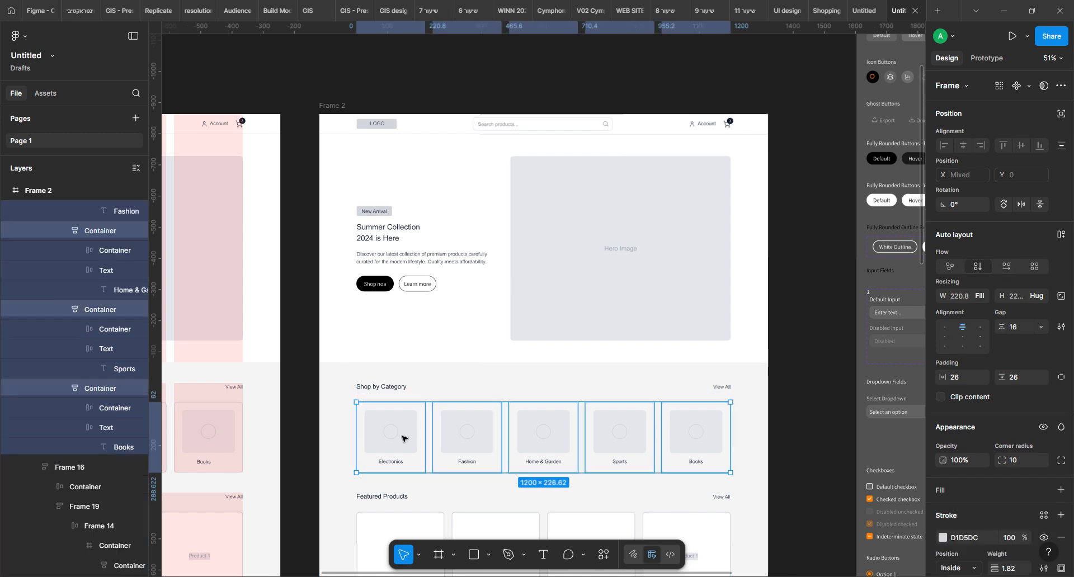
click(135, 169)
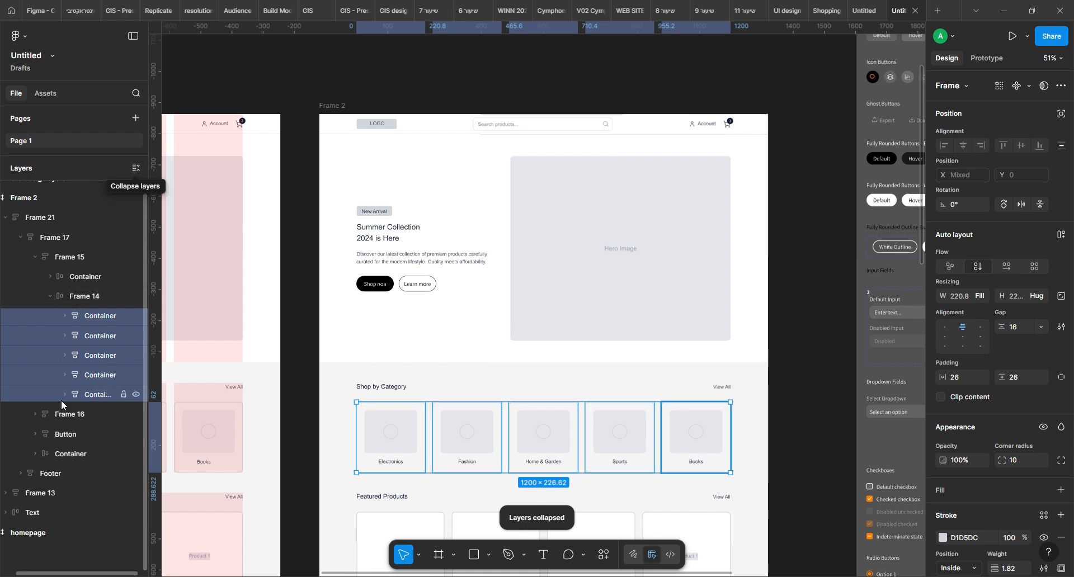
click(79, 298)
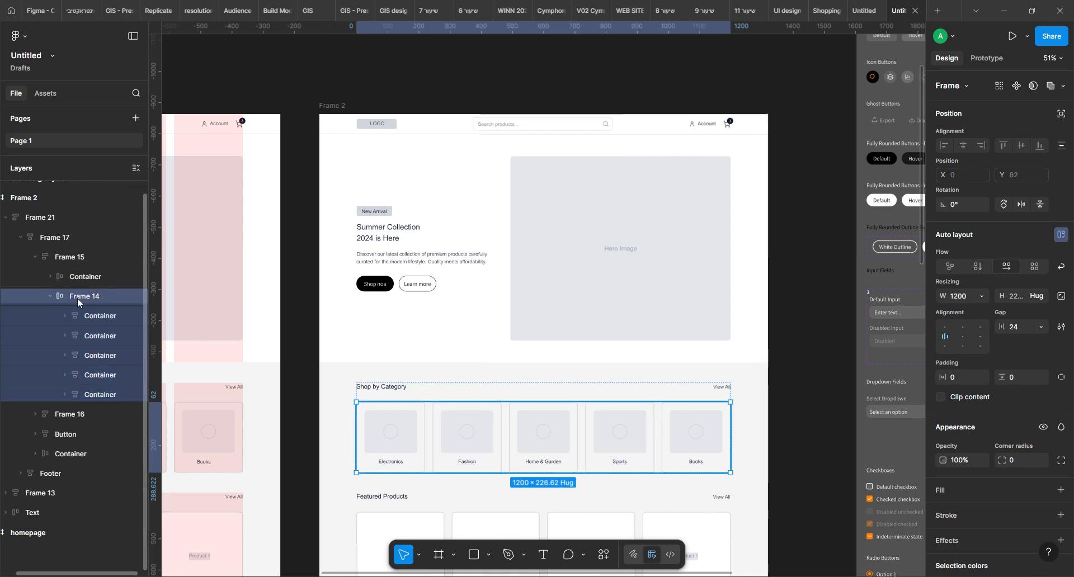
key(Return)
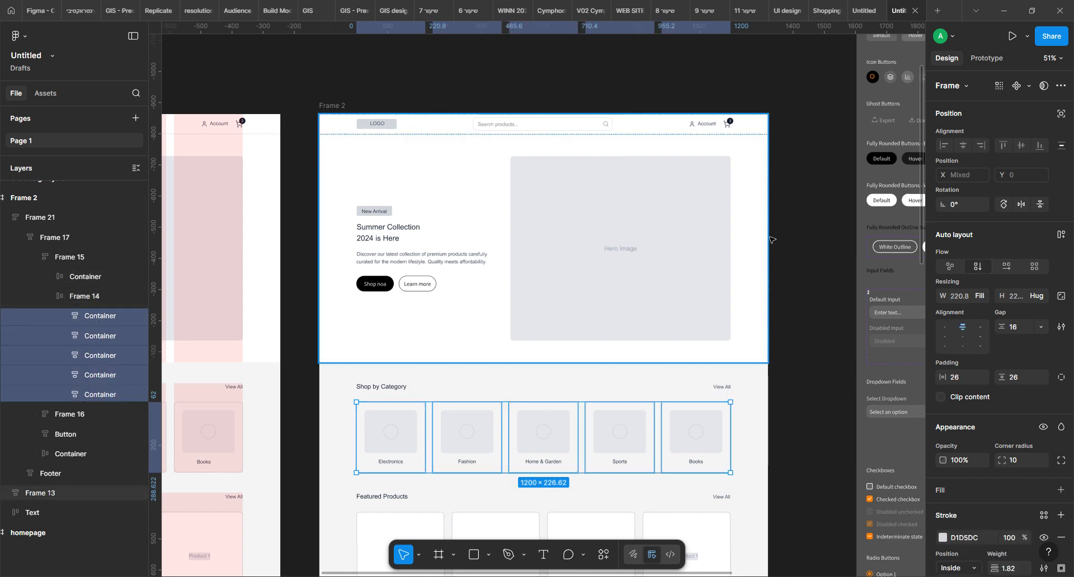
click(981, 298)
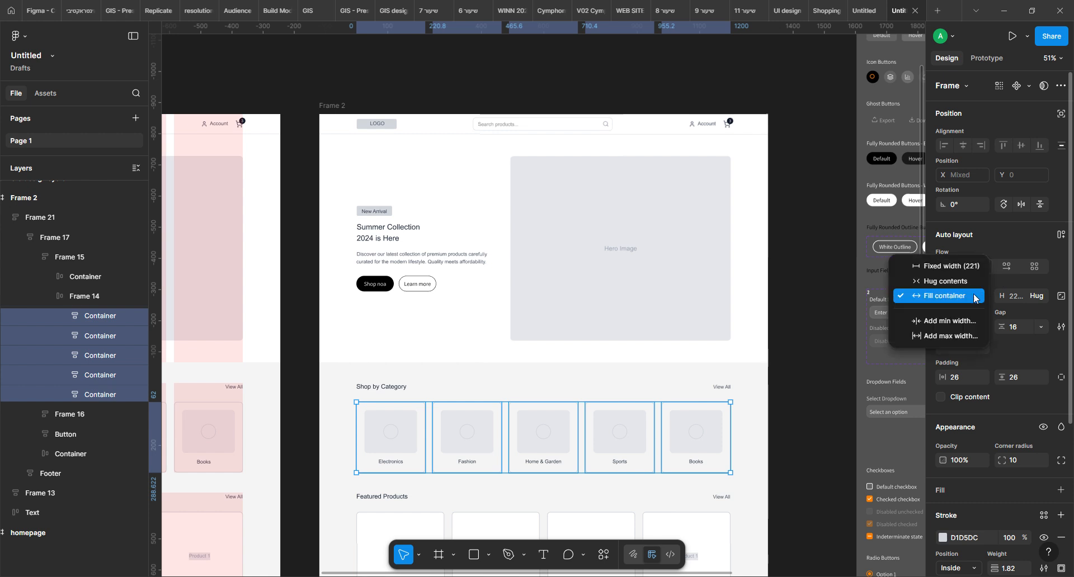
click(960, 267)
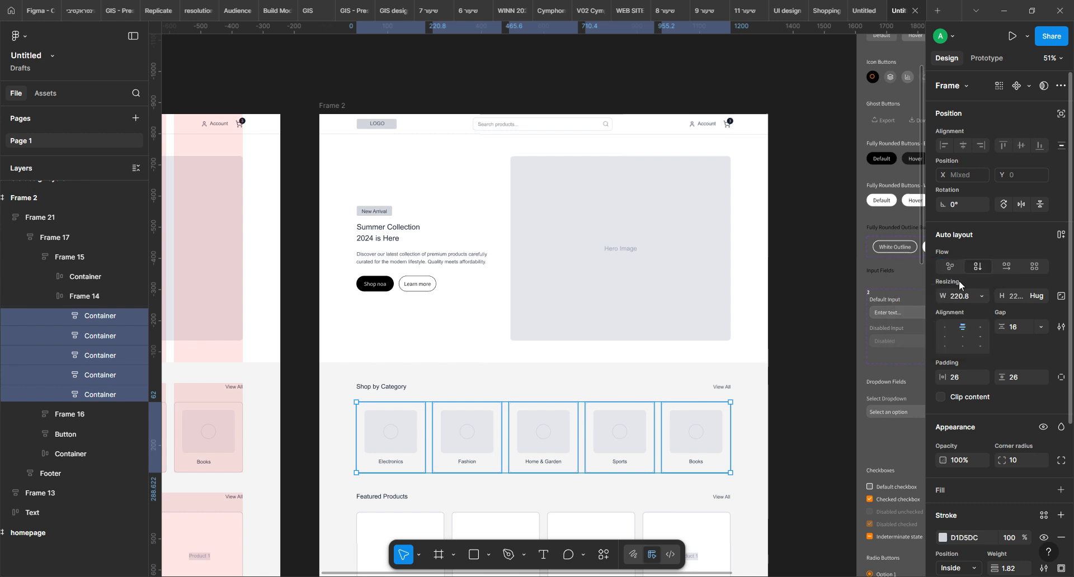
Duplicate the Electronics card in the Shop by Category row and delete the Books card that overflows the frame
click(395, 451)
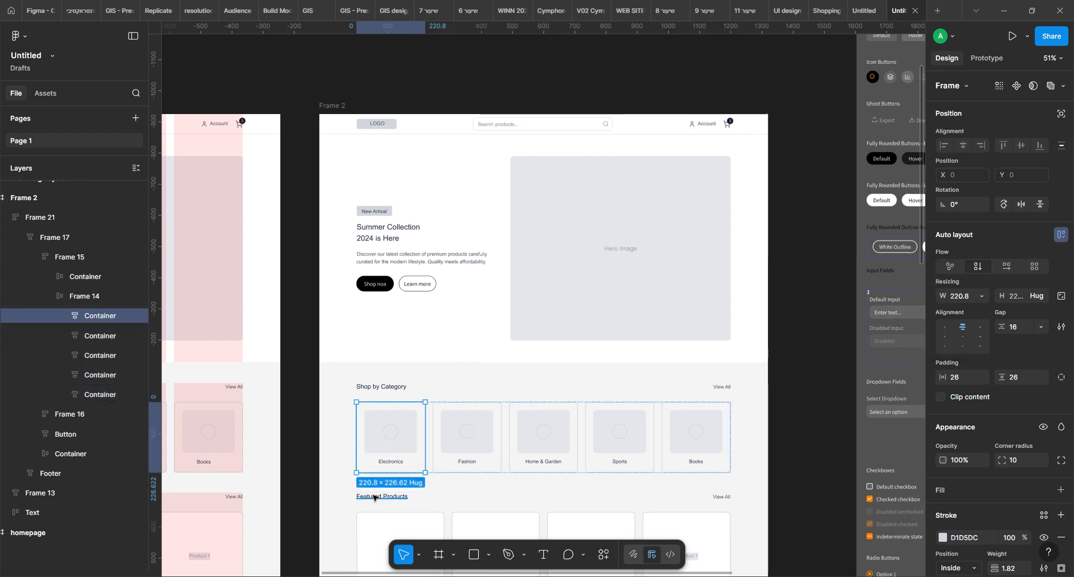
key(ctrl+d)
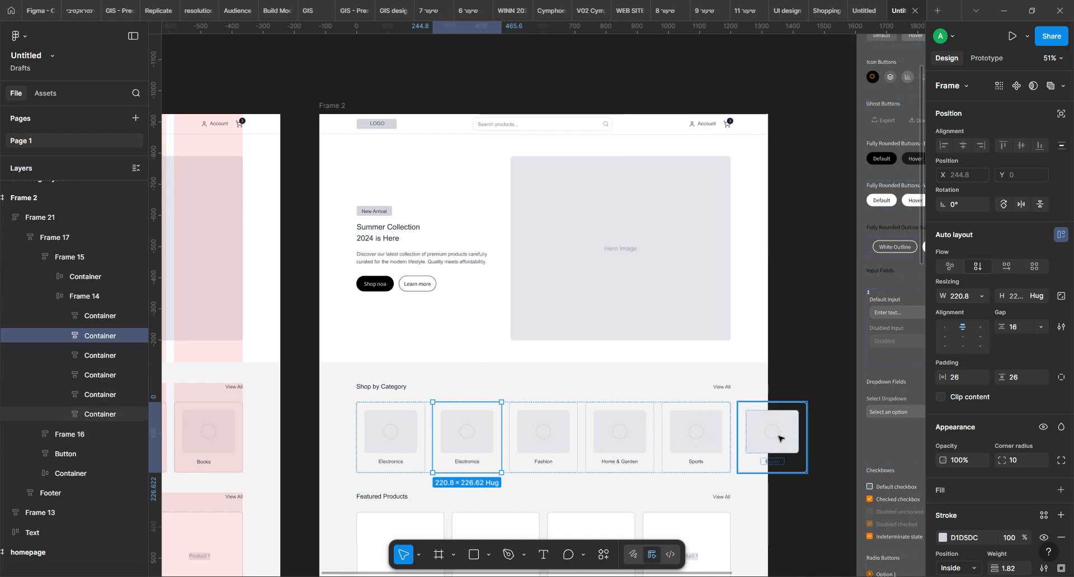
click(801, 370)
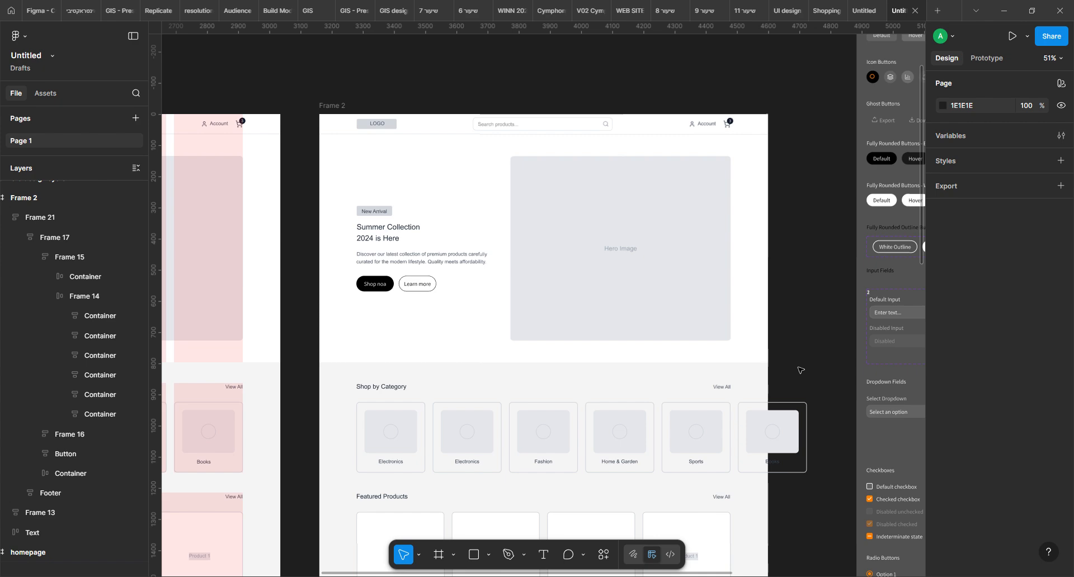
click(777, 428)
key(Delete)
Select the Hero Image placeholder in Frame 2 and run the Unsplash plugin
drag(307, 414, 818, 337)
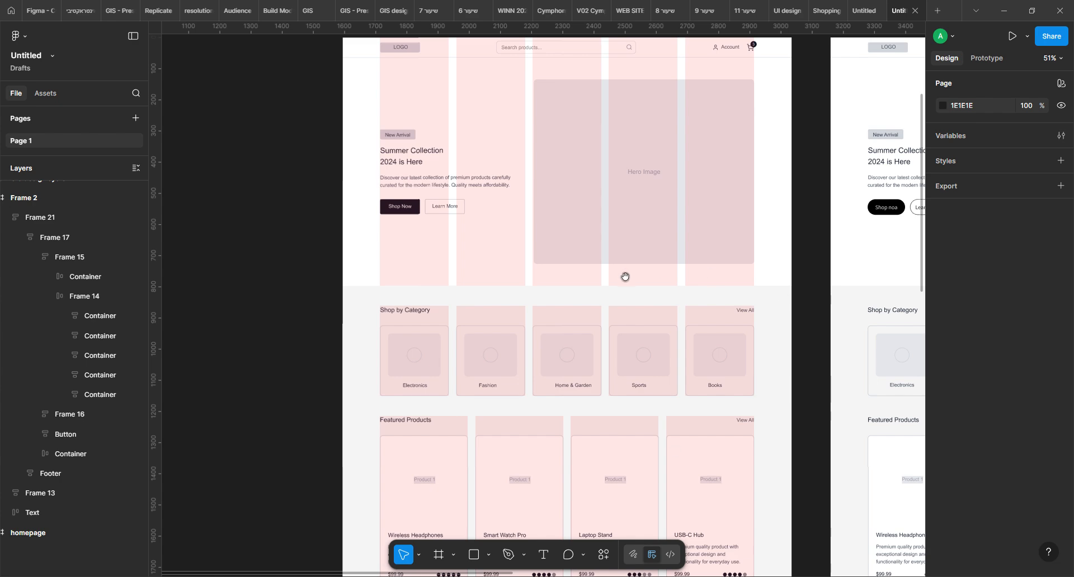
drag(881, 399, 372, 424)
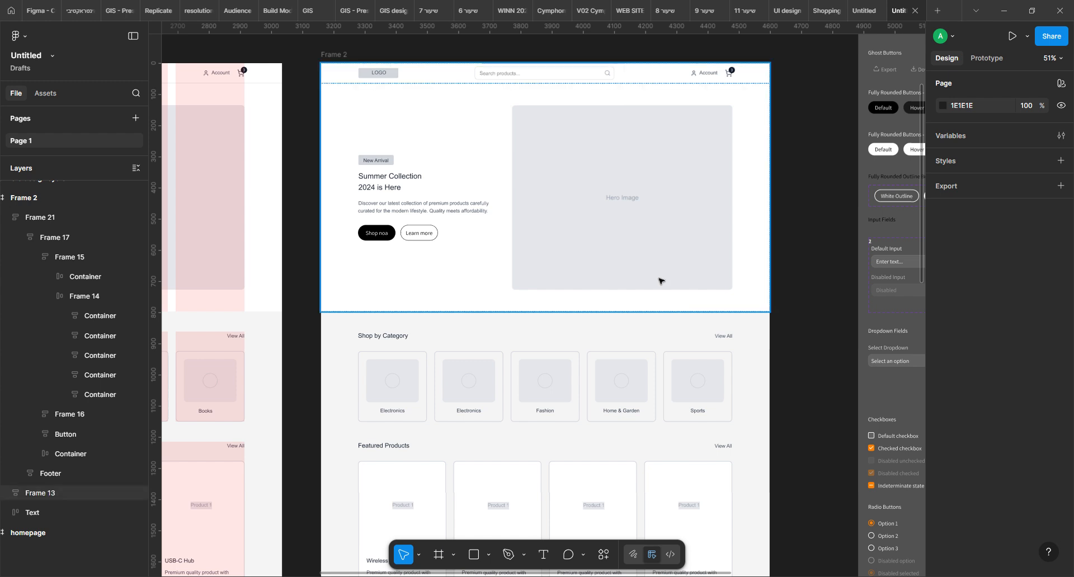
click(692, 238)
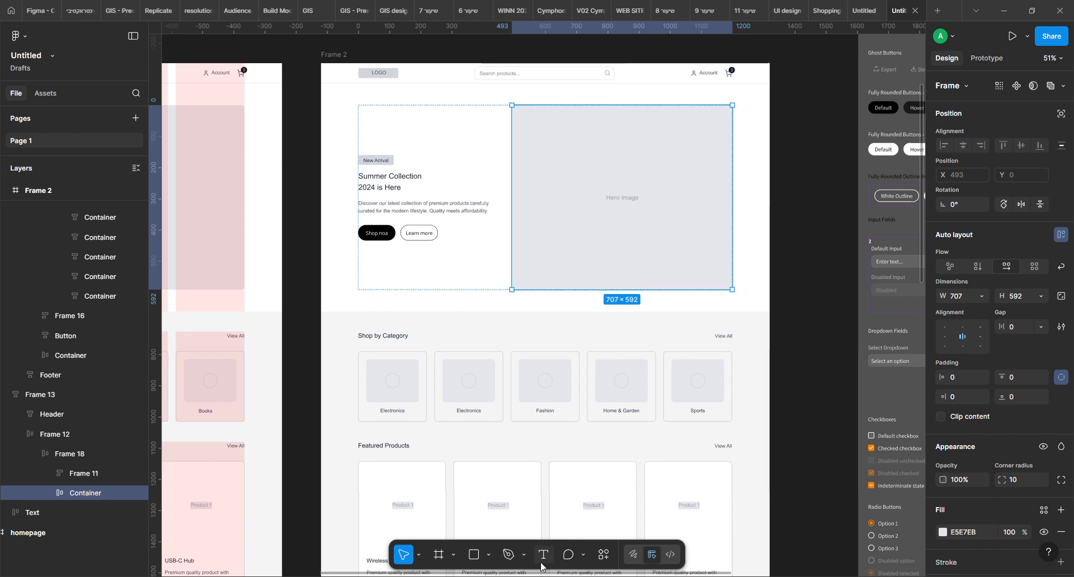
click(603, 555)
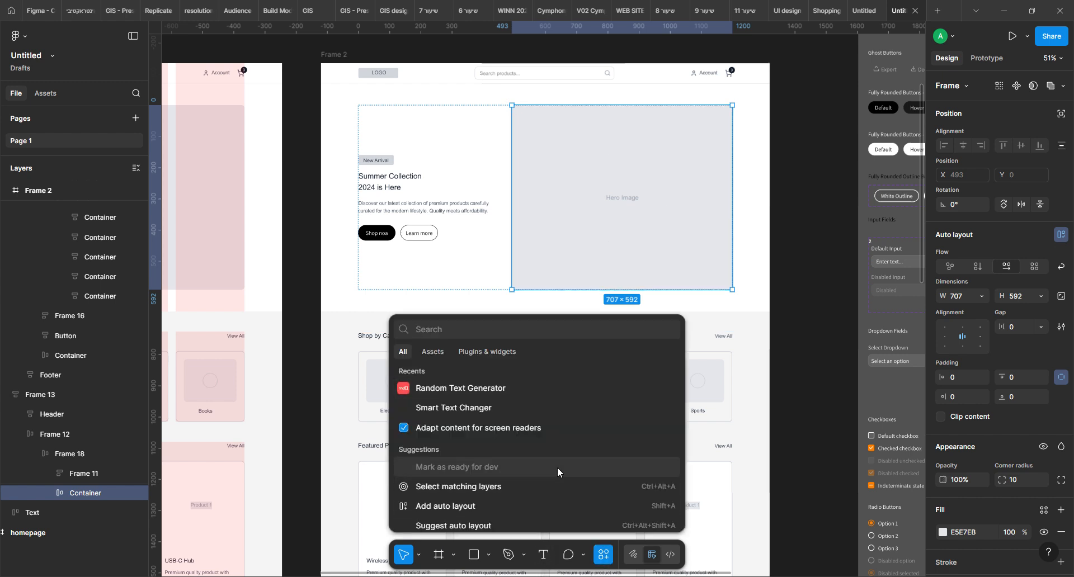
click(490, 357)
key(Escape)
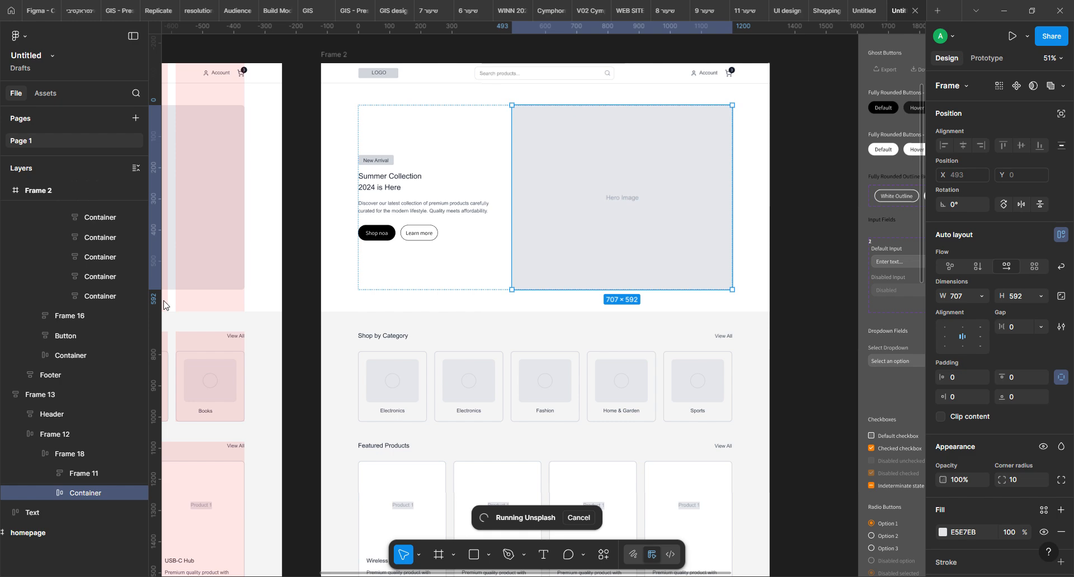
Move the Unsplash window clear of Frame 2 and search its photos for "shopping"
drag(568, 152, 228, 130)
click(119, 190)
text(sho)
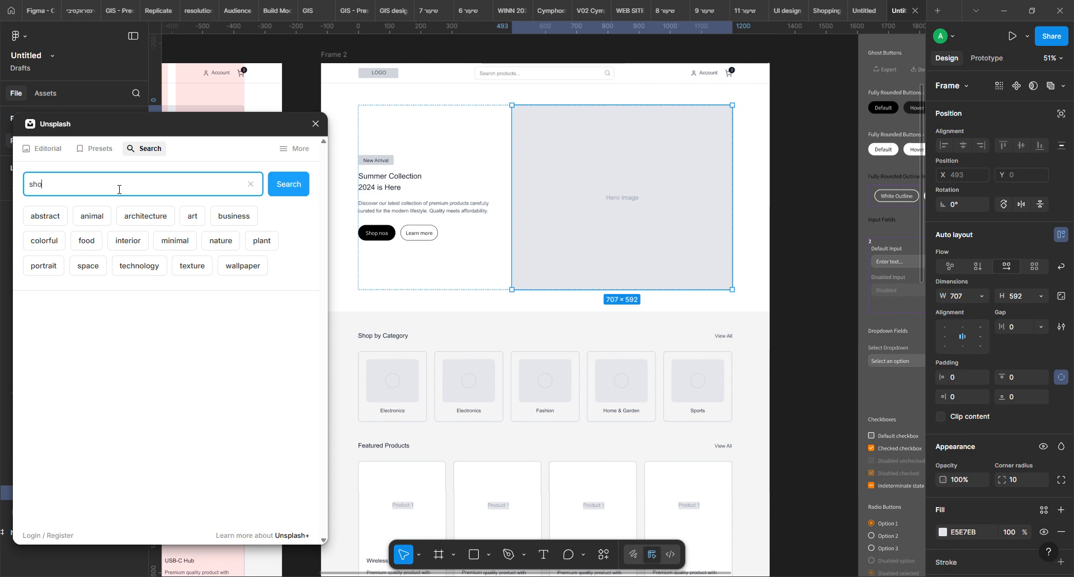
key(Return)
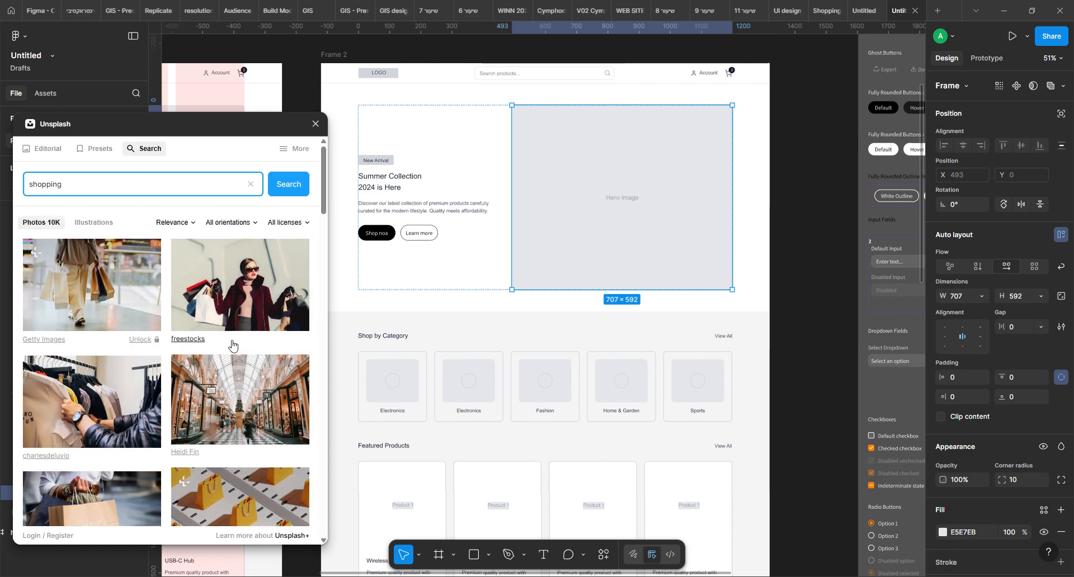
Fill the hero placeholder with the Look Studio photo of a woman in a striped dress holding shopping bags, and clear the selection
scroll(231, 344, down, 5)
scroll(232, 346, down, 10)
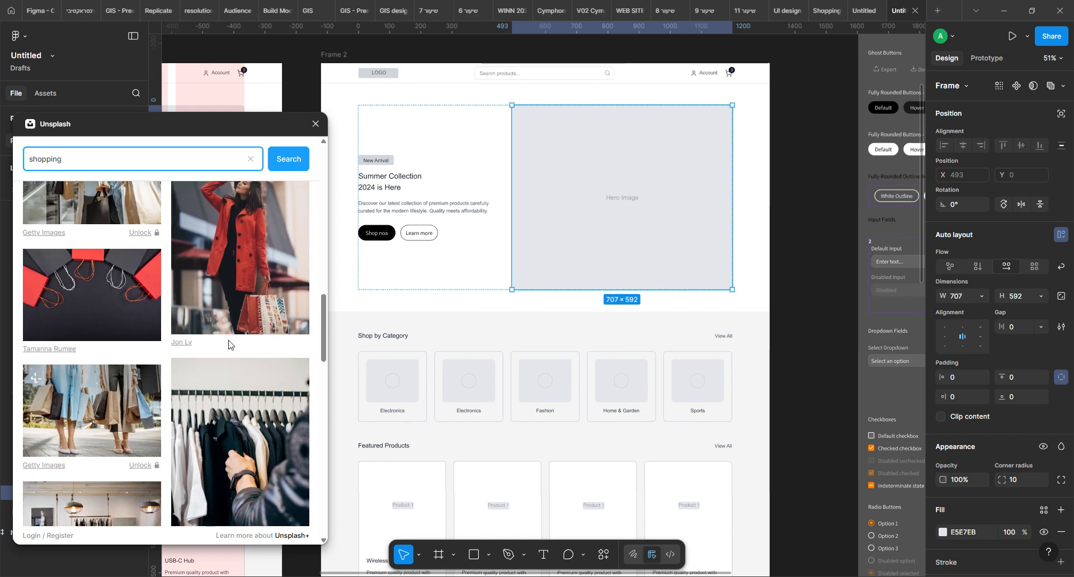
scroll(232, 345, down, 10)
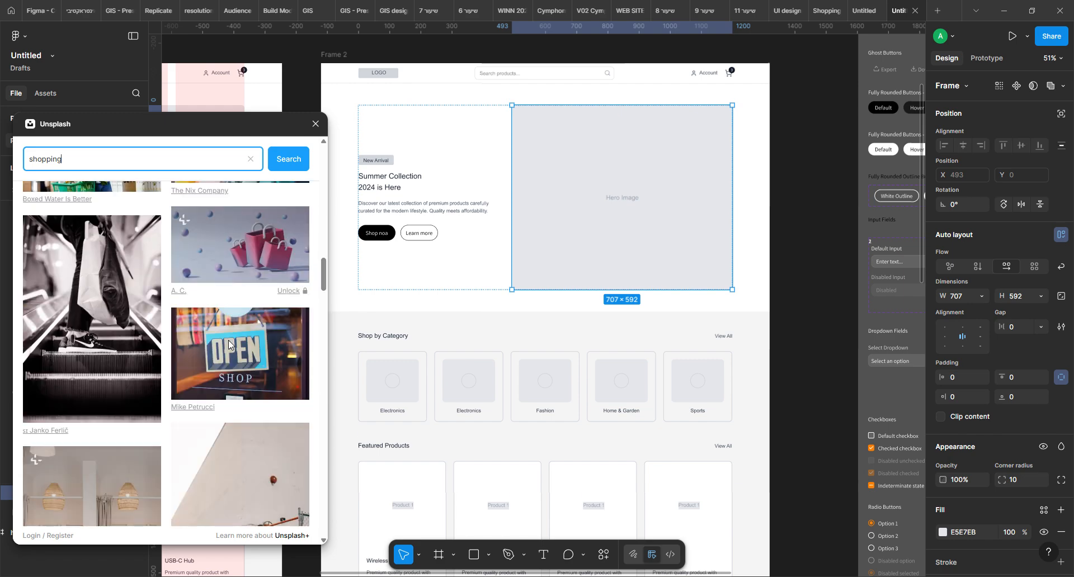
scroll(228, 340, down, 10)
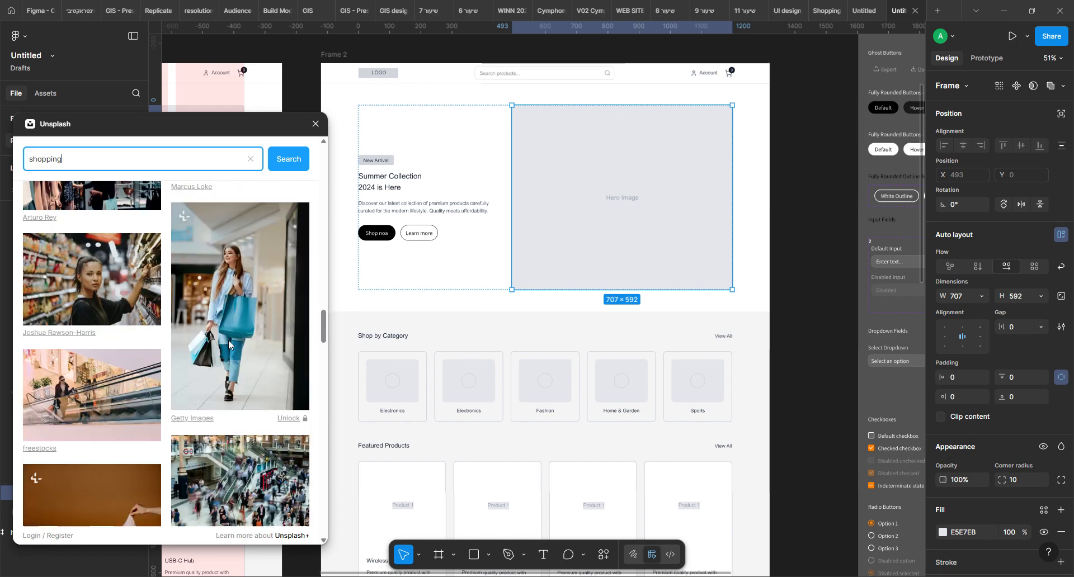
scroll(228, 342, down, 10)
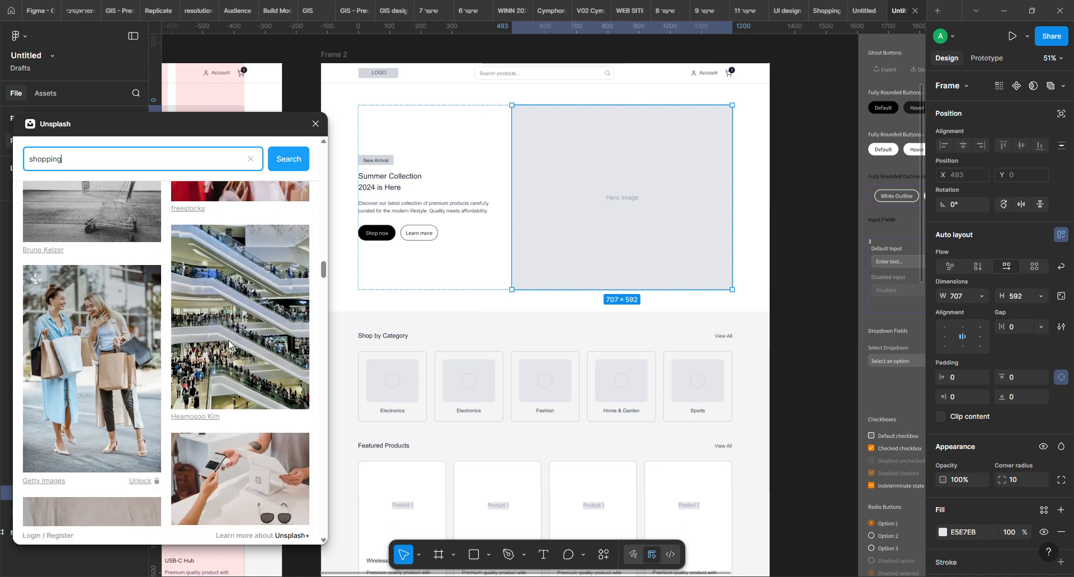
scroll(228, 342, down, 10)
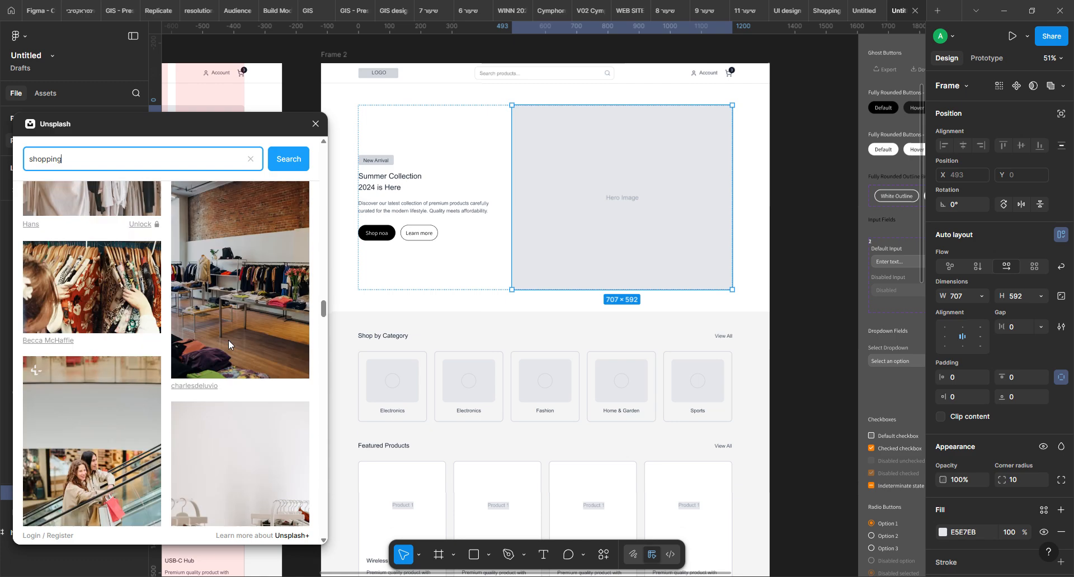
scroll(229, 342, down, 10)
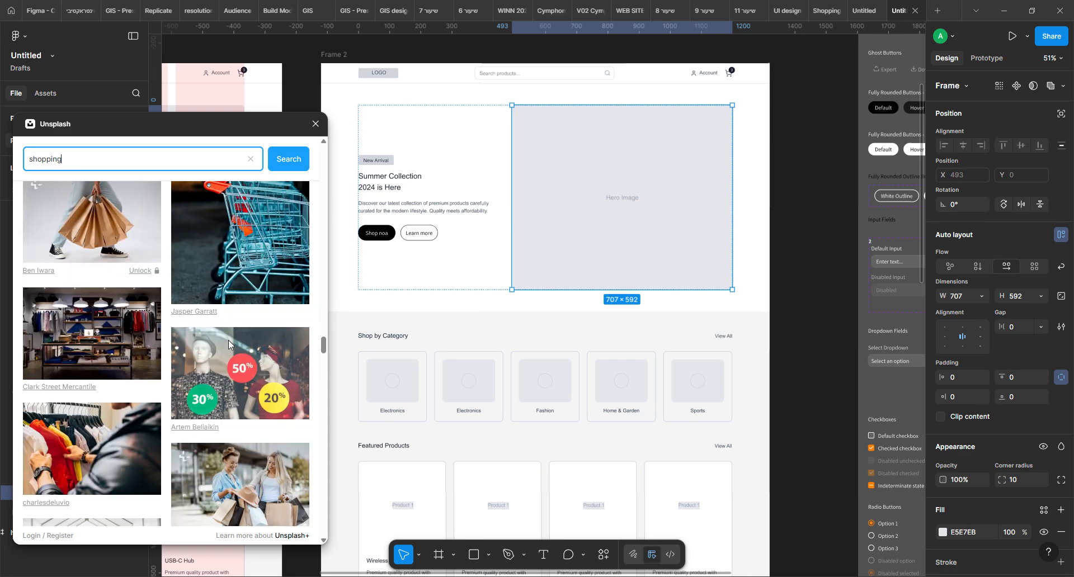
scroll(228, 344, down, 10)
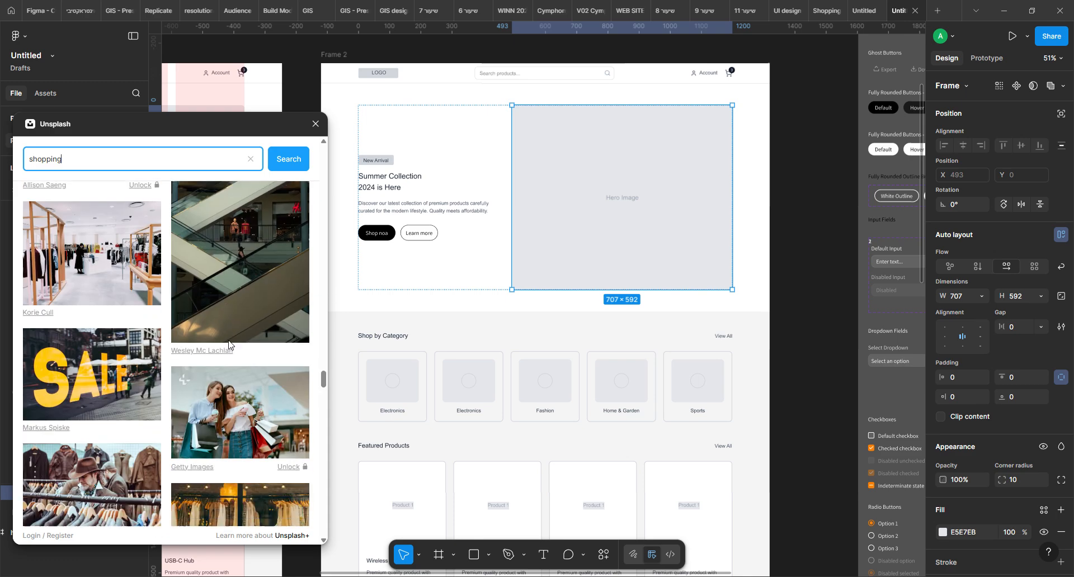
scroll(228, 344, down, 6)
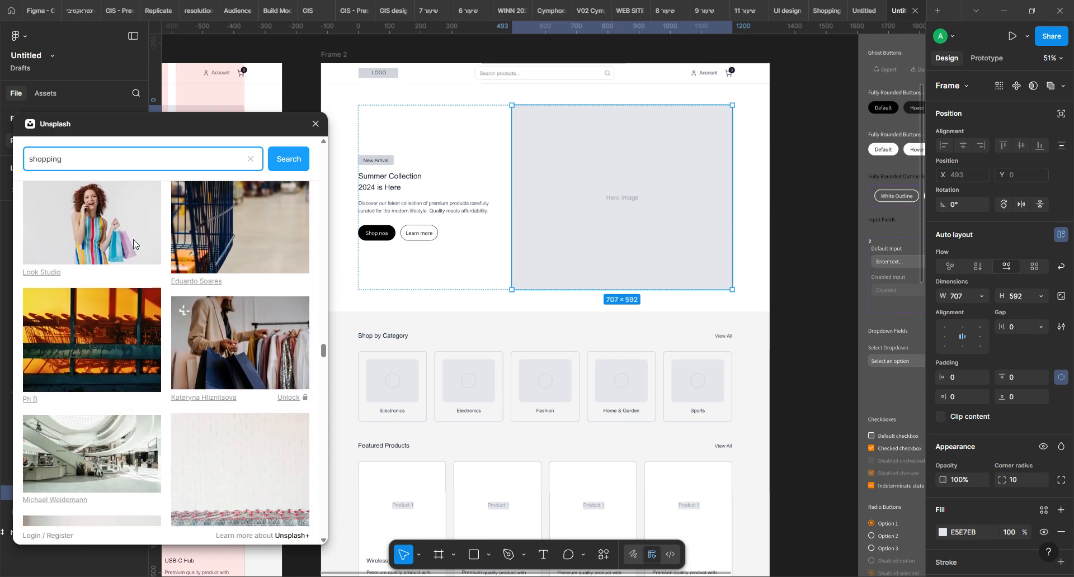
click(110, 234)
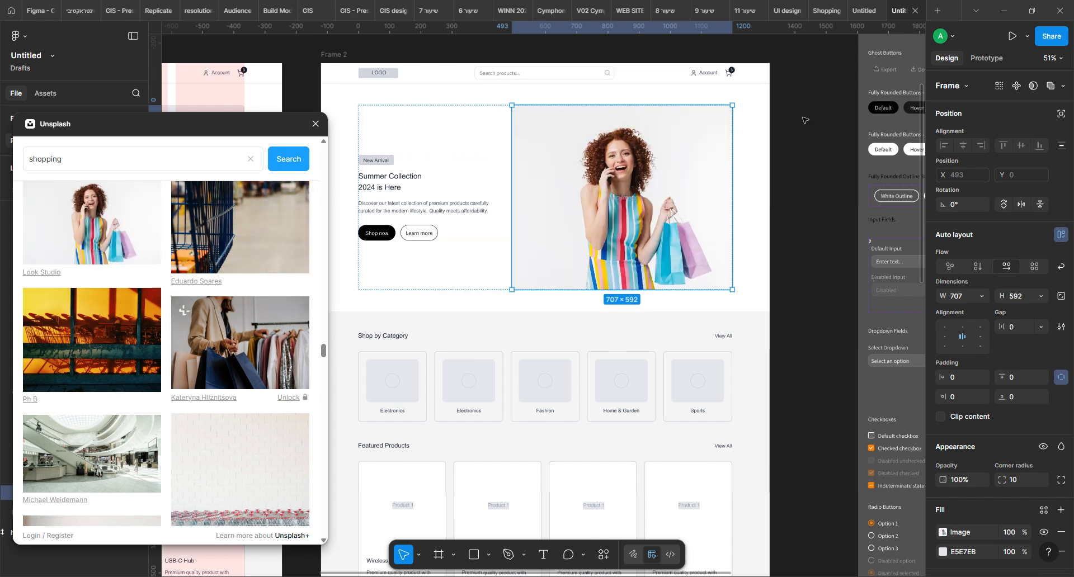
click(816, 138)
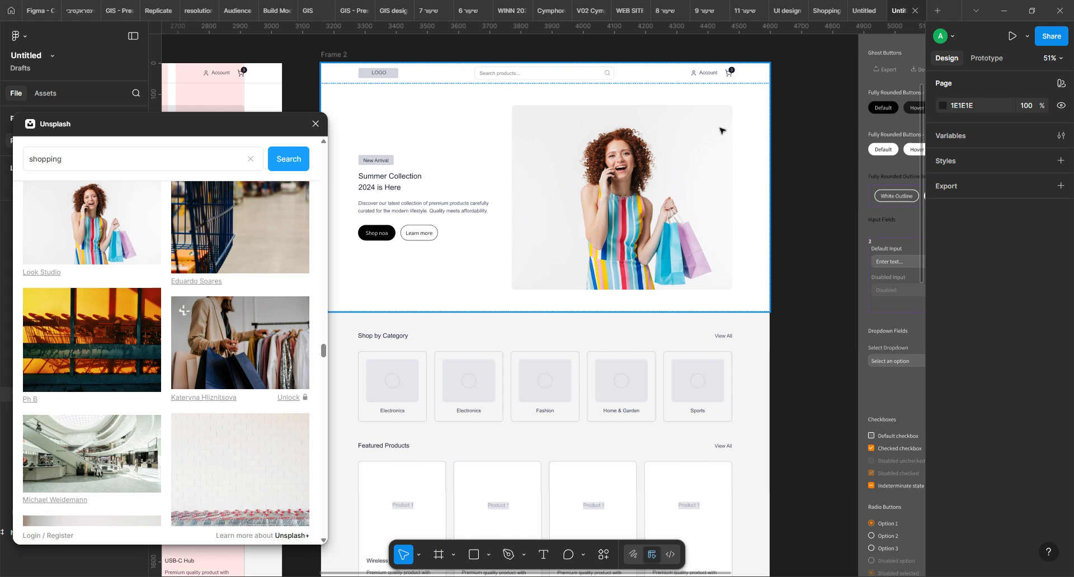
Select the hero image and look through the available actions and recently used plugins
click(666, 175)
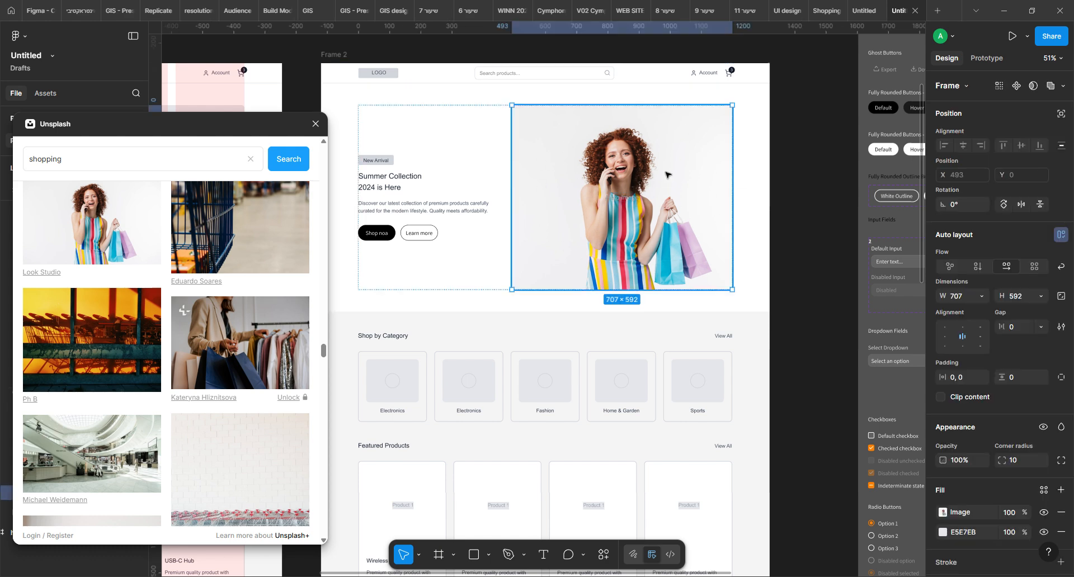
click(602, 555)
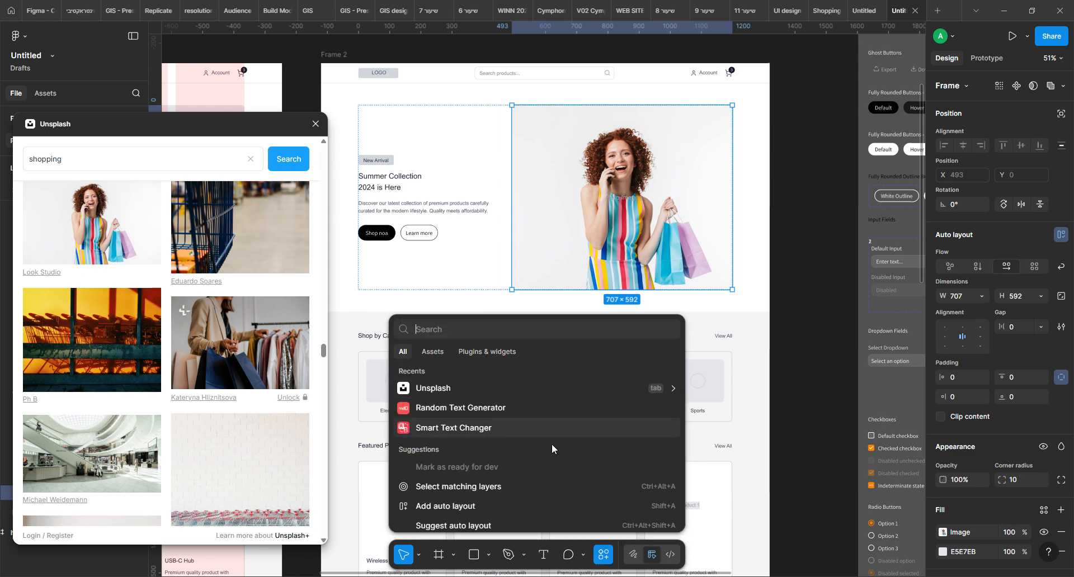
scroll(551, 456, down, 2)
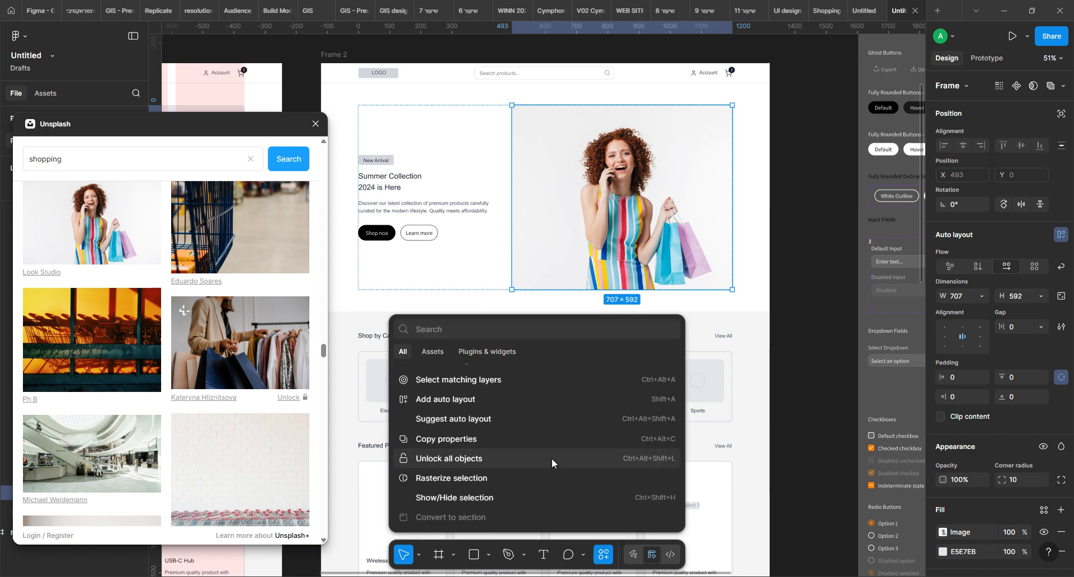
scroll(552, 449, up, 2)
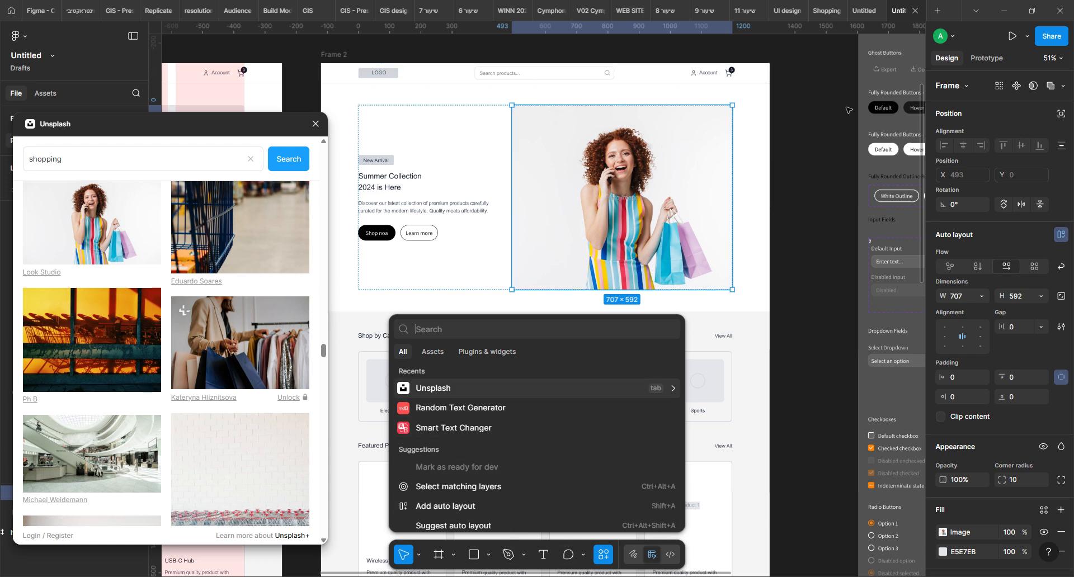
Close the actions list and move the Unsplash window out of the way of the layer list and Frame 2
click(832, 124)
click(575, 224)
double_click(608, 199)
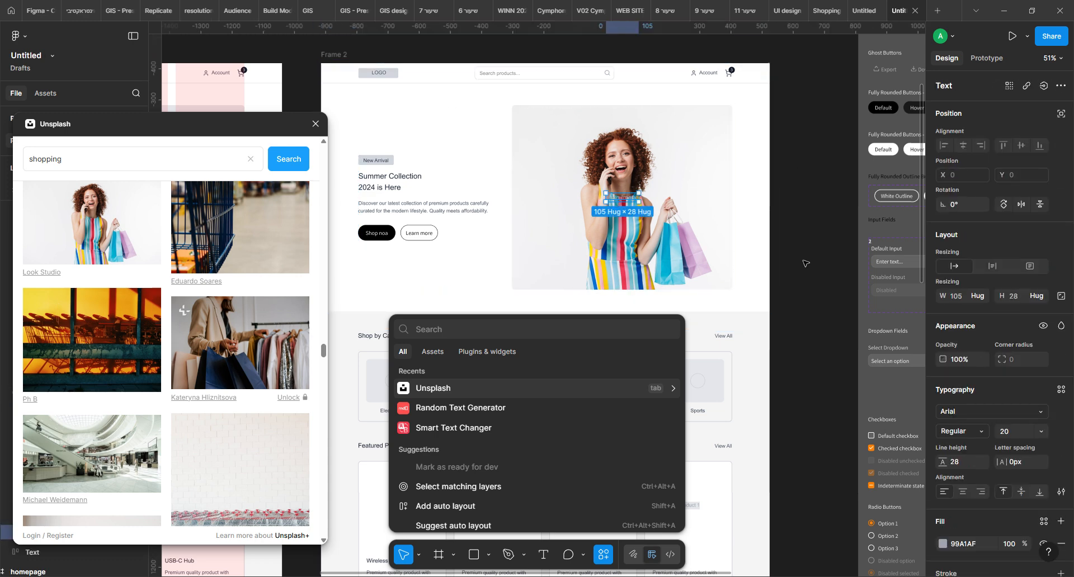
click(786, 191)
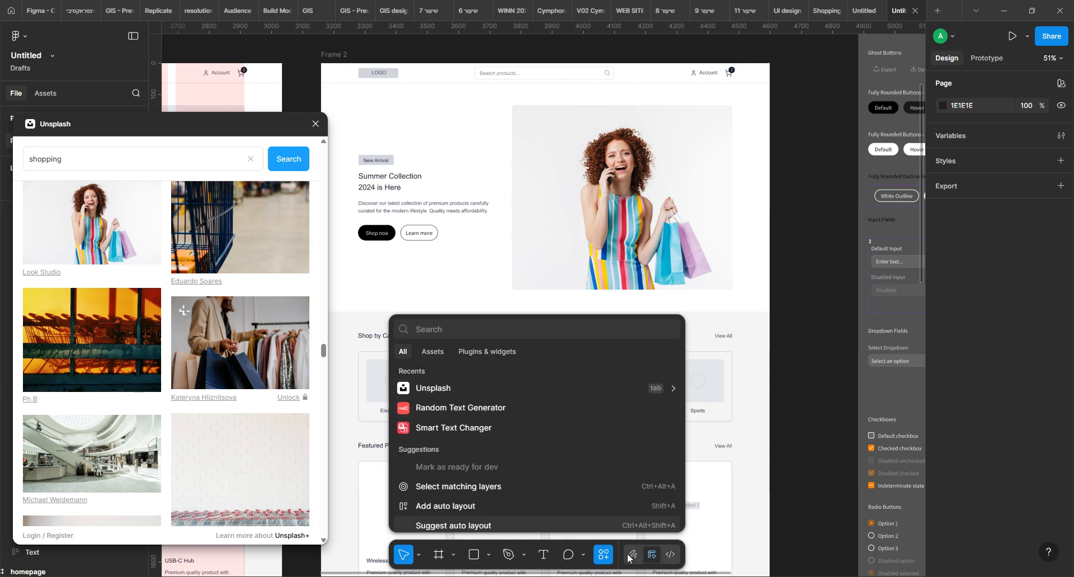
click(604, 555)
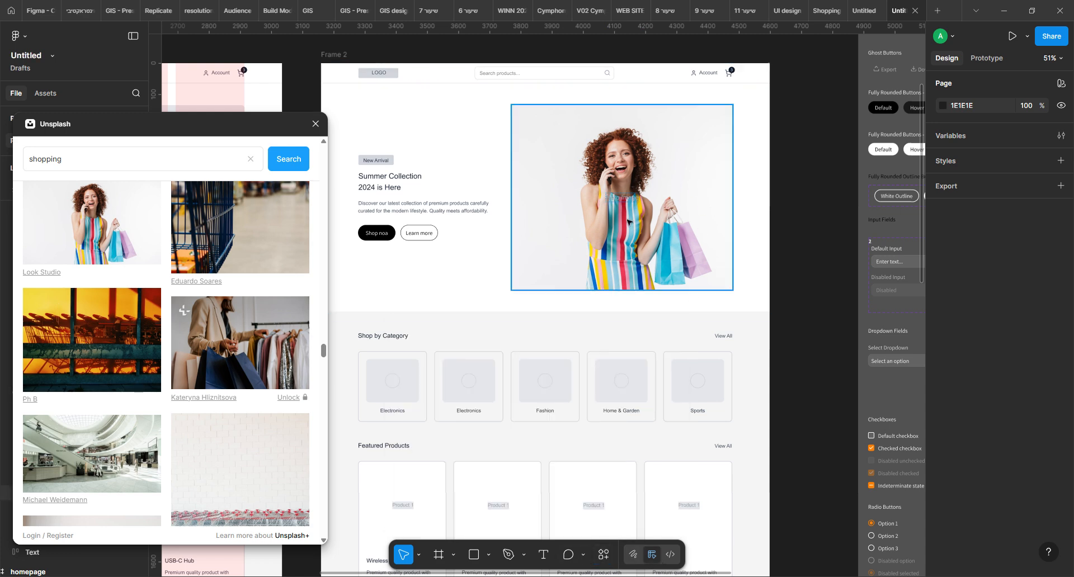
click(490, 170)
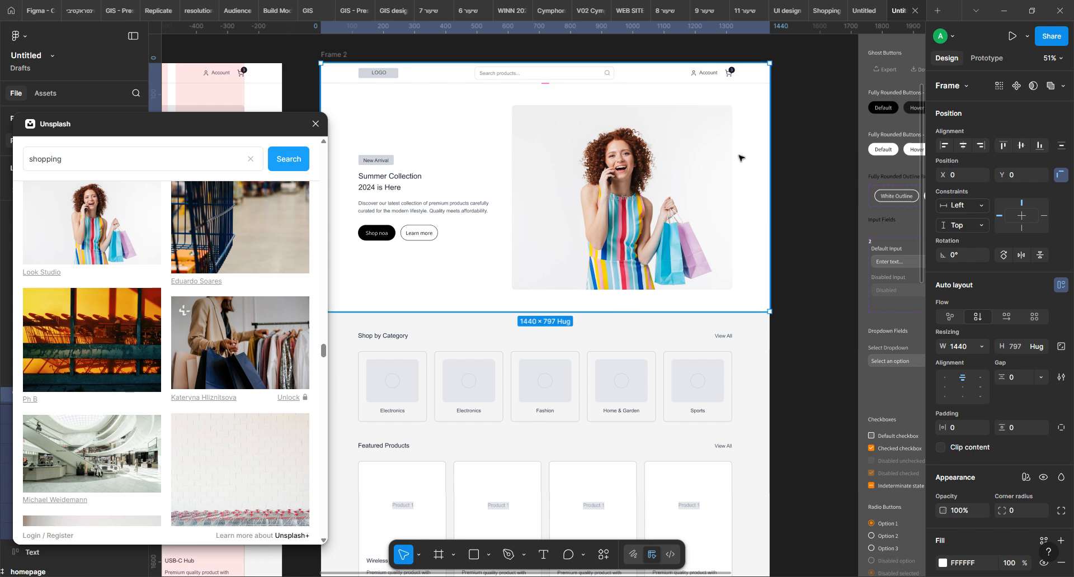
drag(280, 117, 269, 178)
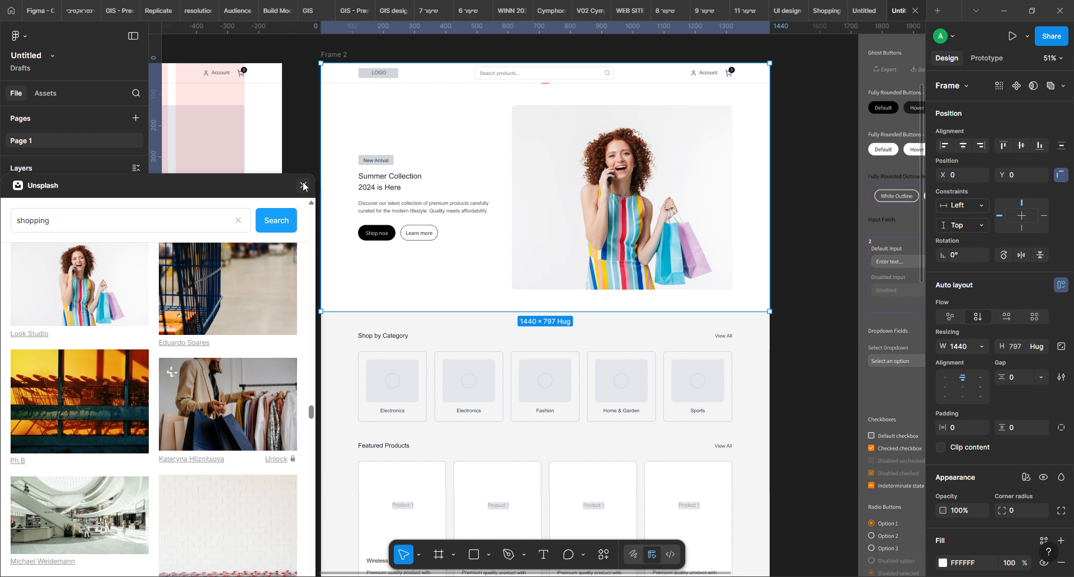
drag(279, 184, 143, 404)
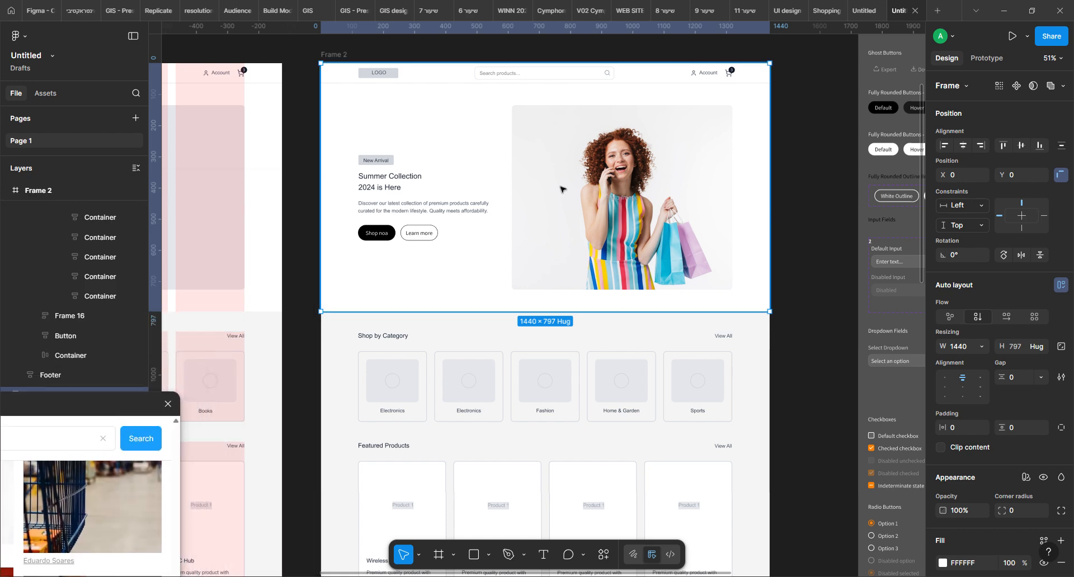
Set the vertical padding of Frame 2's hero section to 0
click(749, 134)
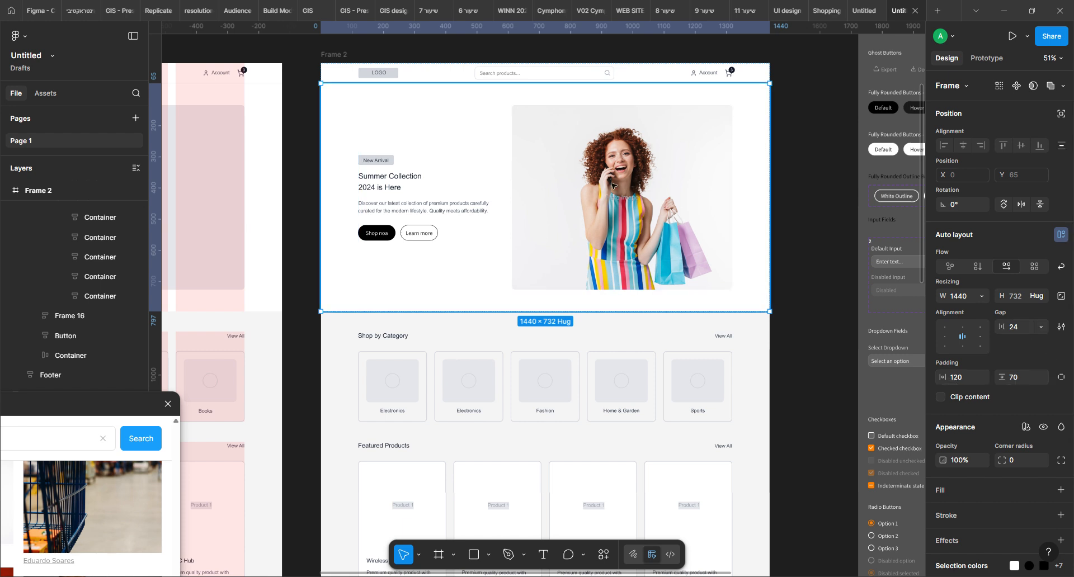
double_click(619, 222)
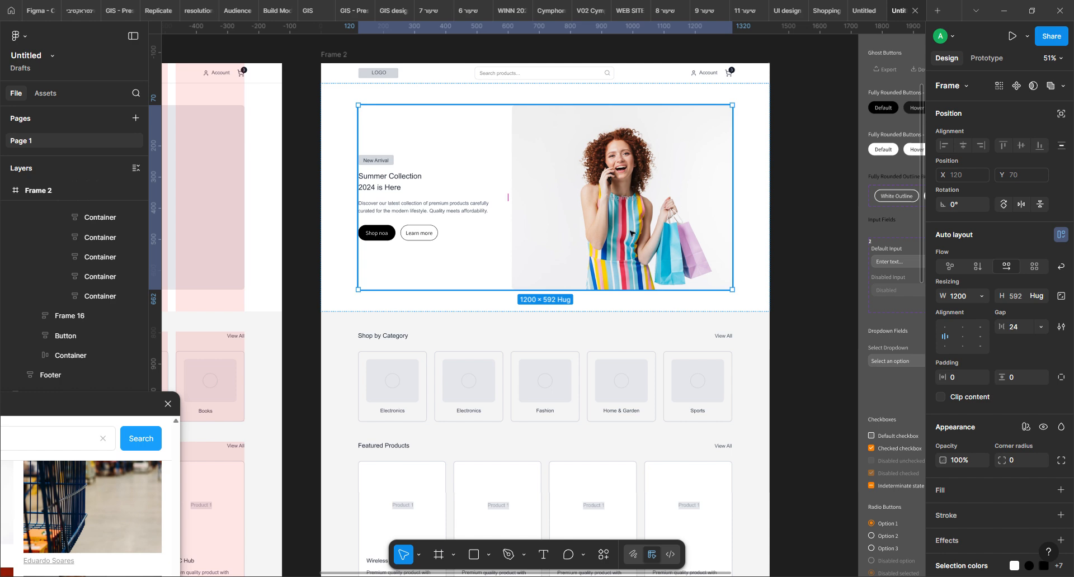
click(757, 163)
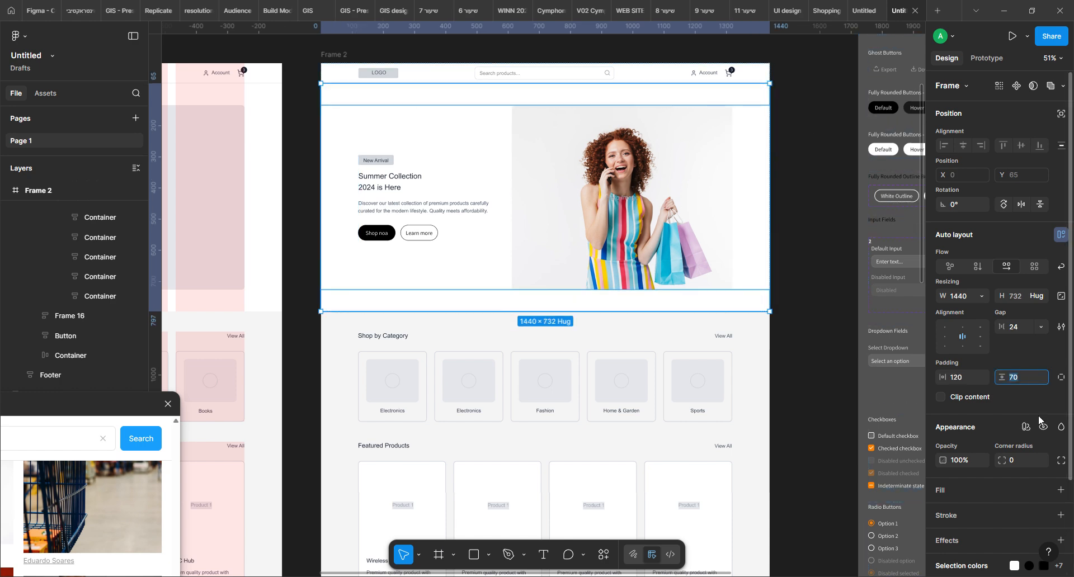
text(0)
key(Return)
Try to enlarge the hero image proportionally towards the frame's right edge by resizing it, and undo the resize
click(730, 185)
mouse_move(522, 277)
mouse_down()
mouse_move(513, 363)
mouse_move(515, 295)
mouse_move(530, 297)
mouse_move(541, 342)
mouse_move(544, 292)
mouse_move(534, 291)
mouse_up()
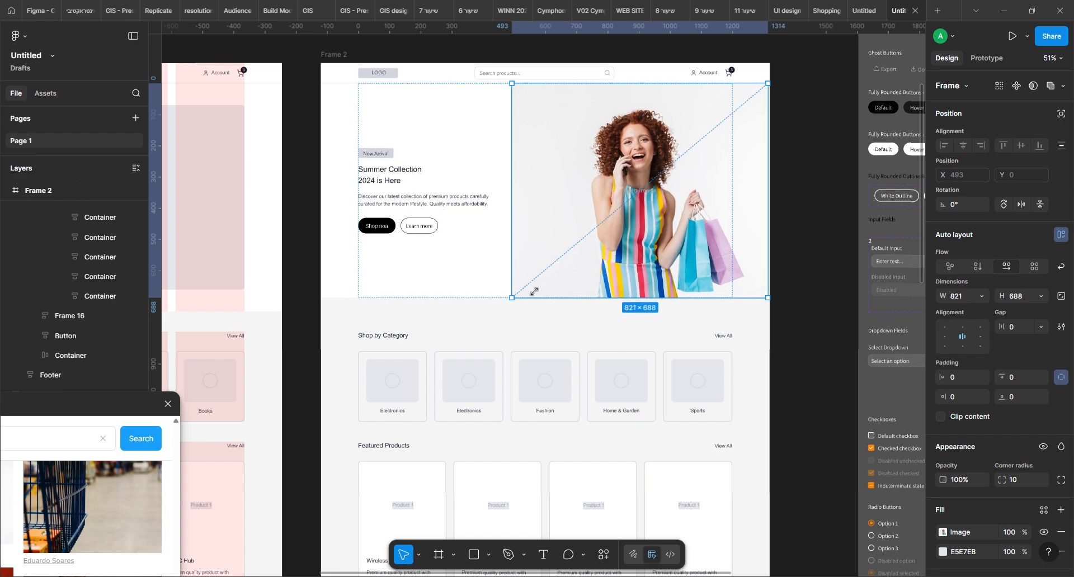
key(ctrl+z)
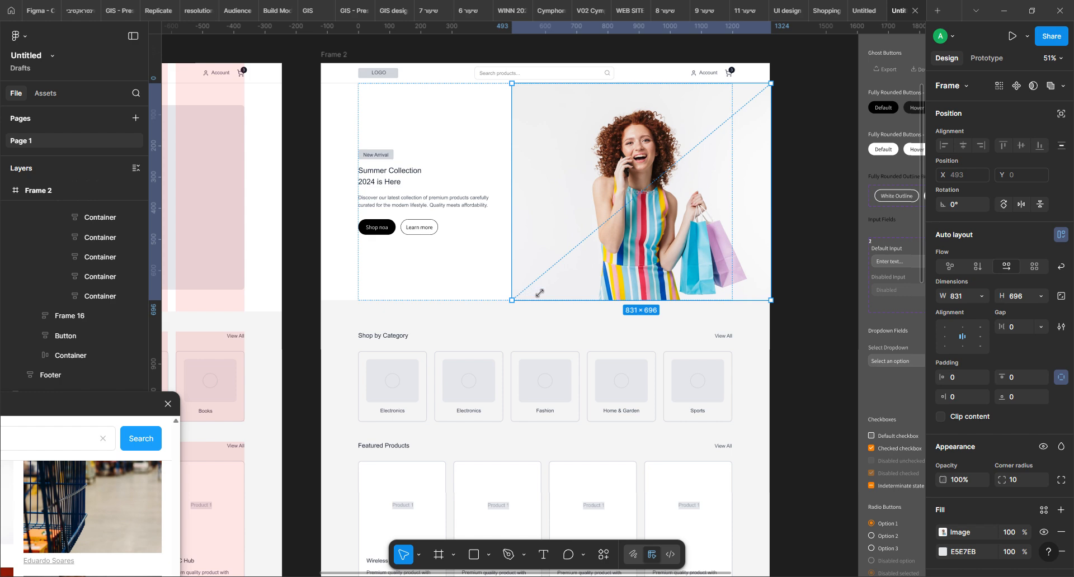
key(ctrl+z)
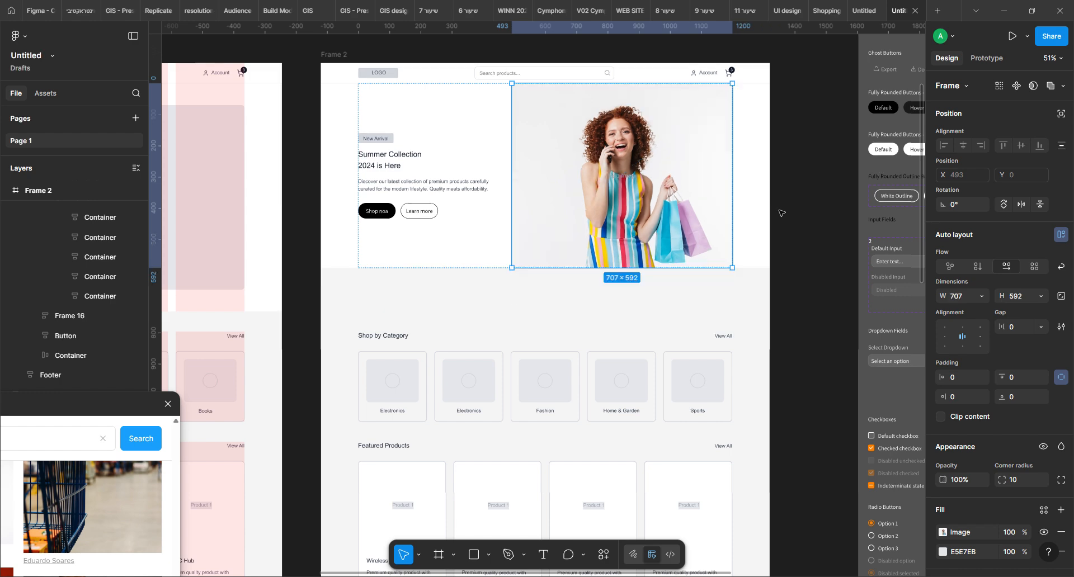
Scale the hero image proportionally to 827 × 692.48 with the Scale tool so it reaches Frame 2's right edge
key(k)
mouse_move(741, 275)
mouse_down()
mouse_move(772, 290)
mouse_move(758, 272)
mouse_up()
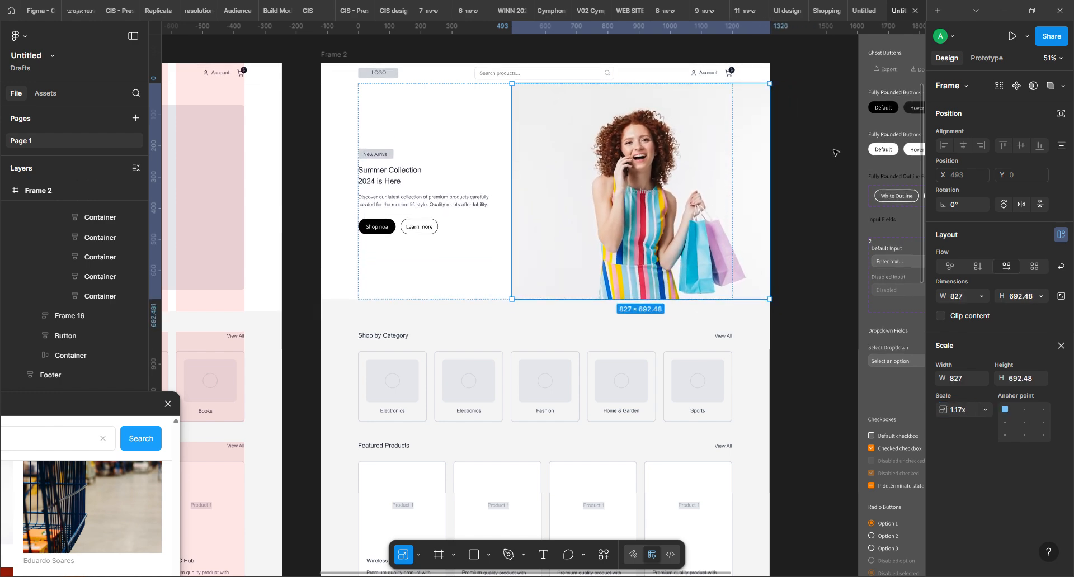
click(771, 322)
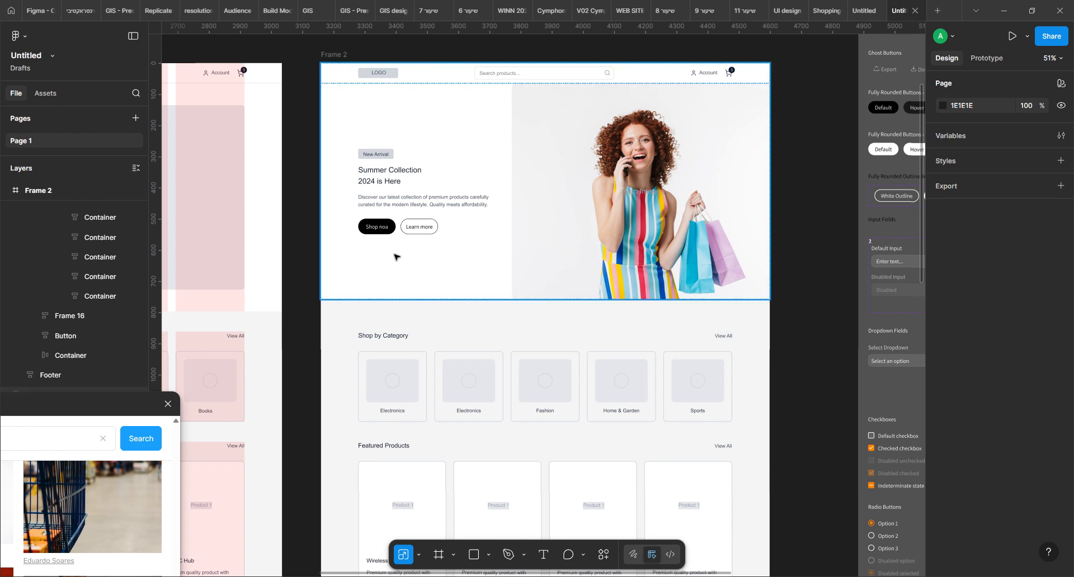
Leave scaling and set the hero image's corner radius to 0
click(549, 169)
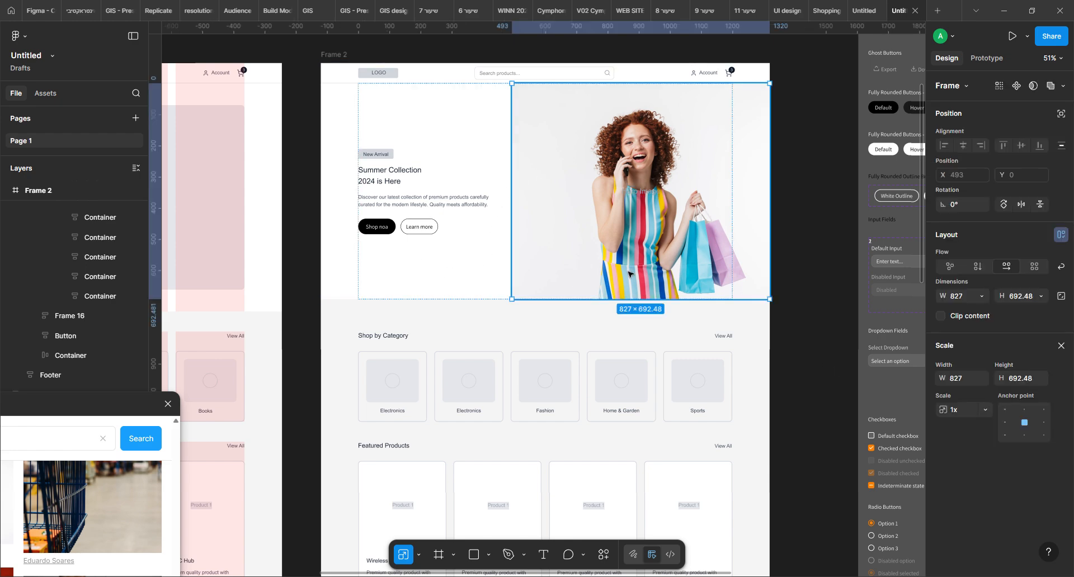
click(1060, 347)
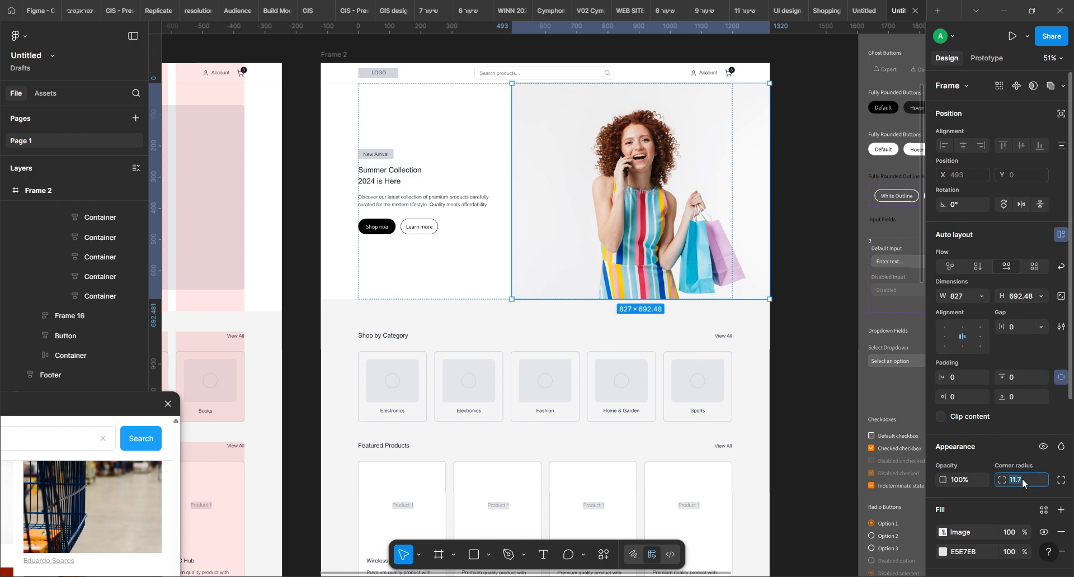
text(0)
key(Return)
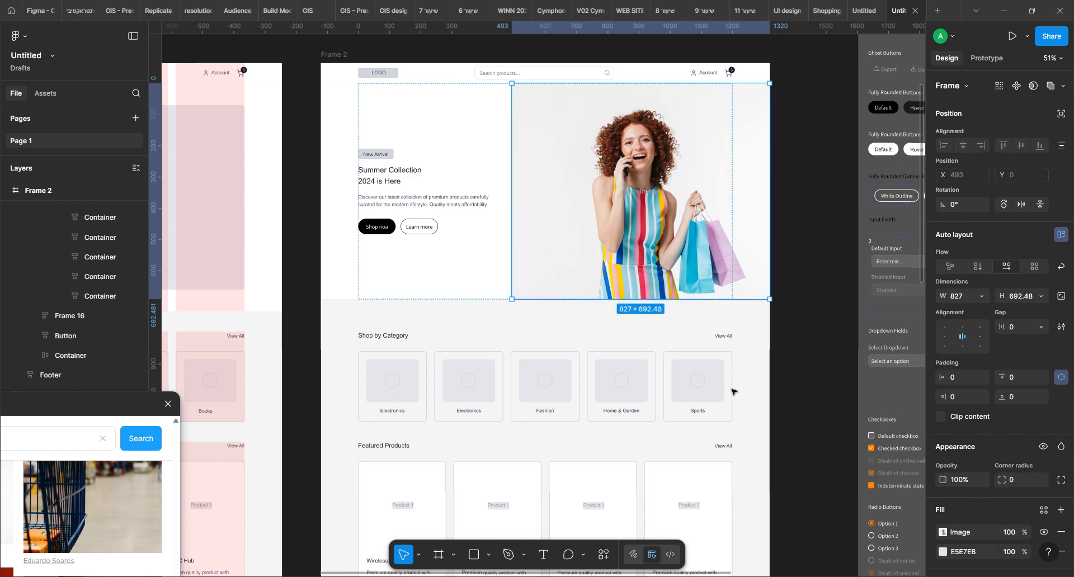
click(816, 194)
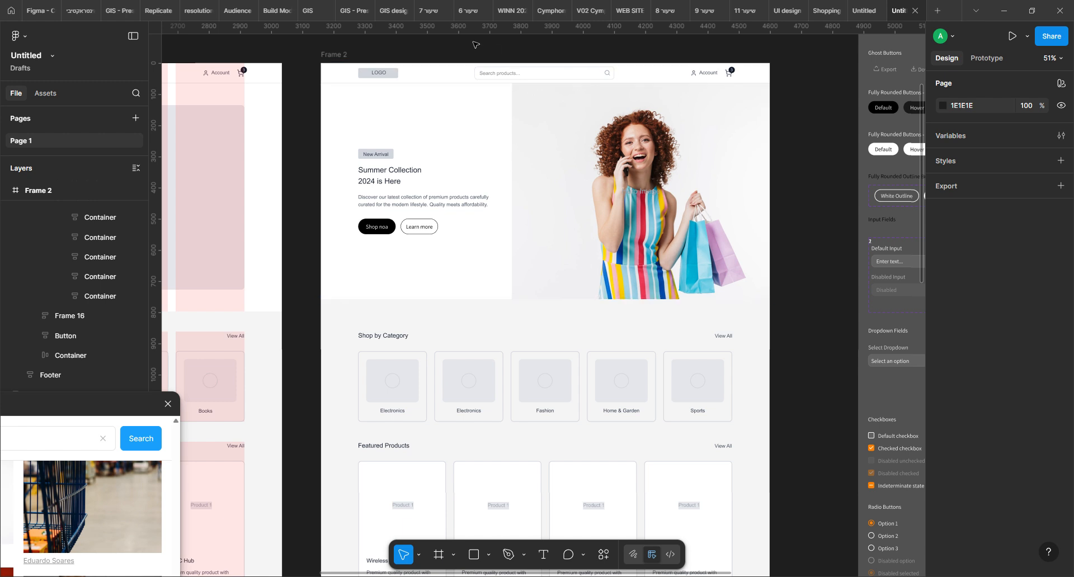
Add a fill to the hero section and sample its colour, F1F1F1, from the left edge of the photo's background
click(645, 195)
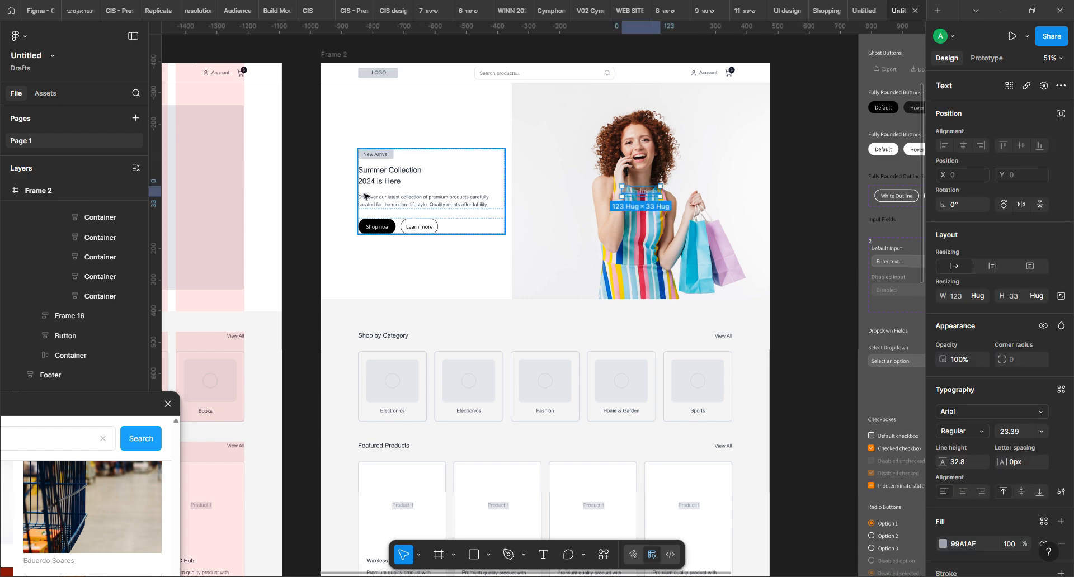
key(Escape)
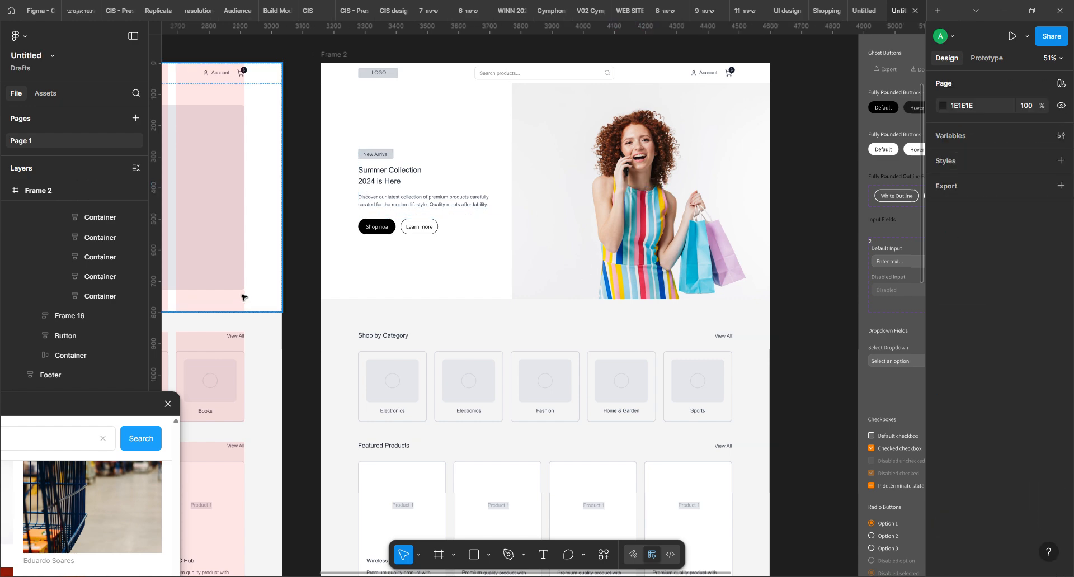
click(460, 264)
double_click(461, 264)
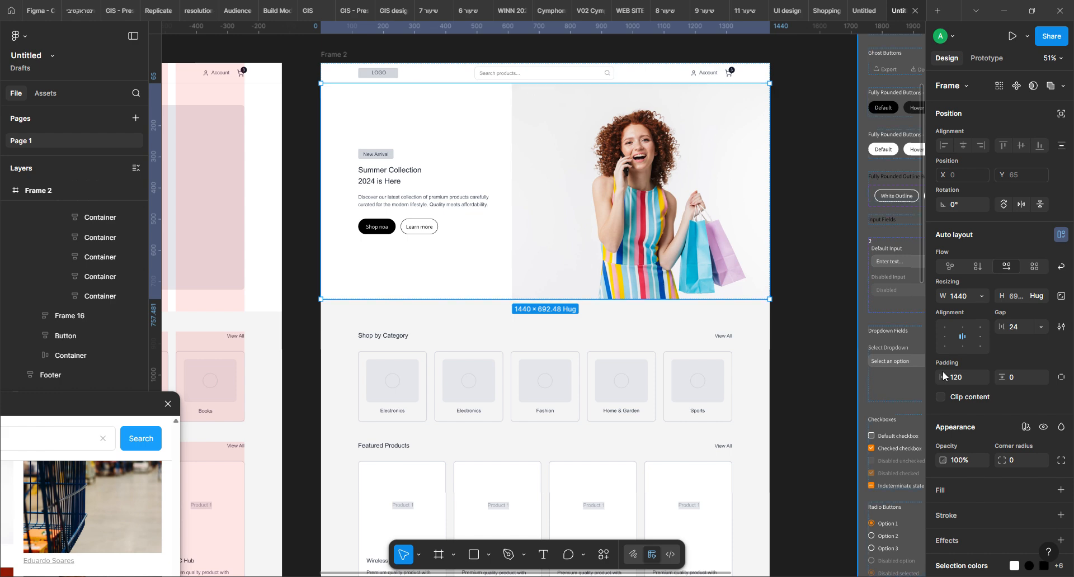
click(1061, 491)
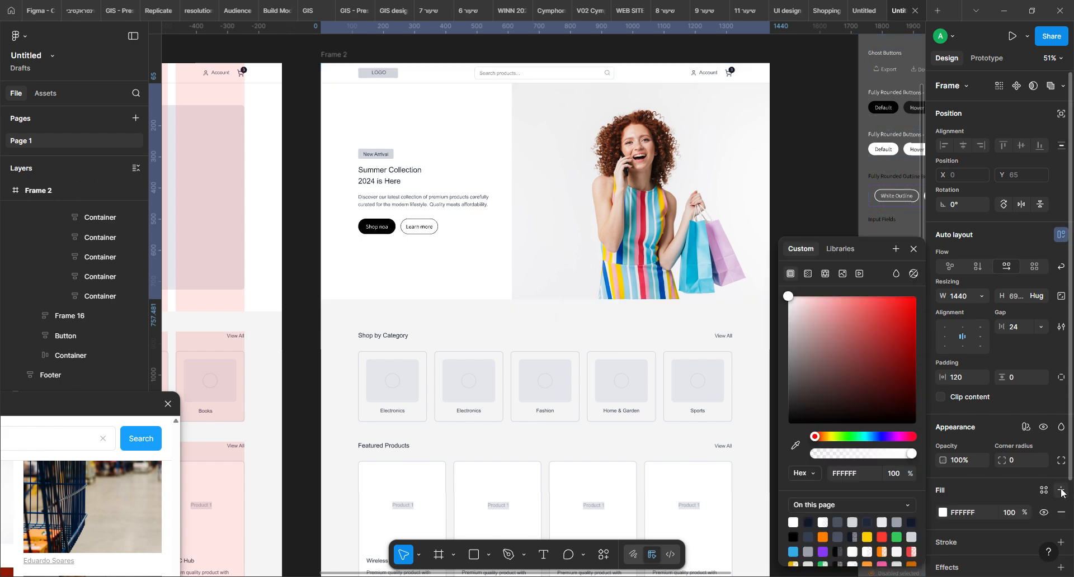
click(795, 445)
click(517, 116)
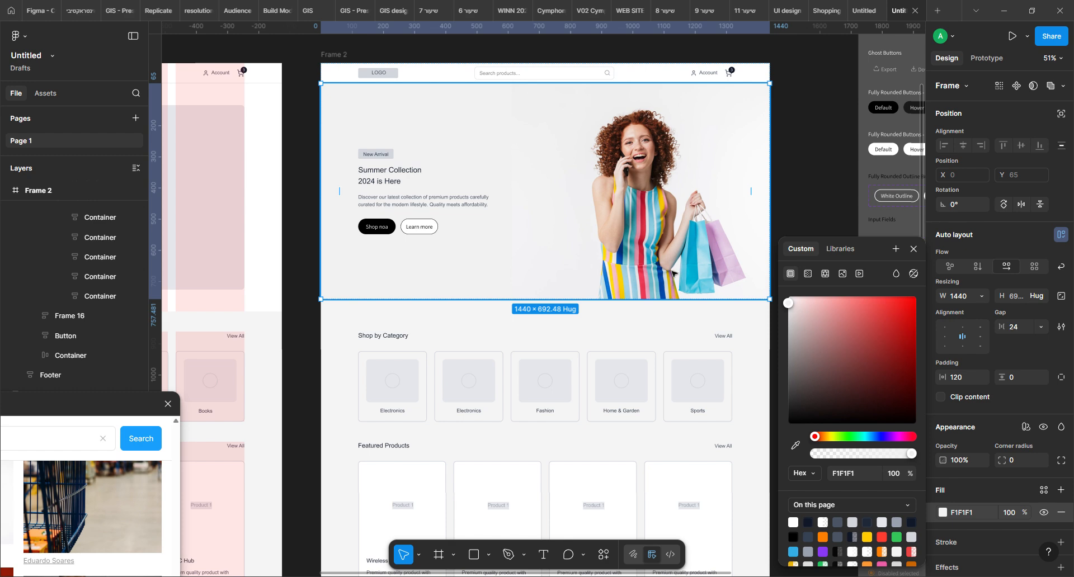
click(818, 136)
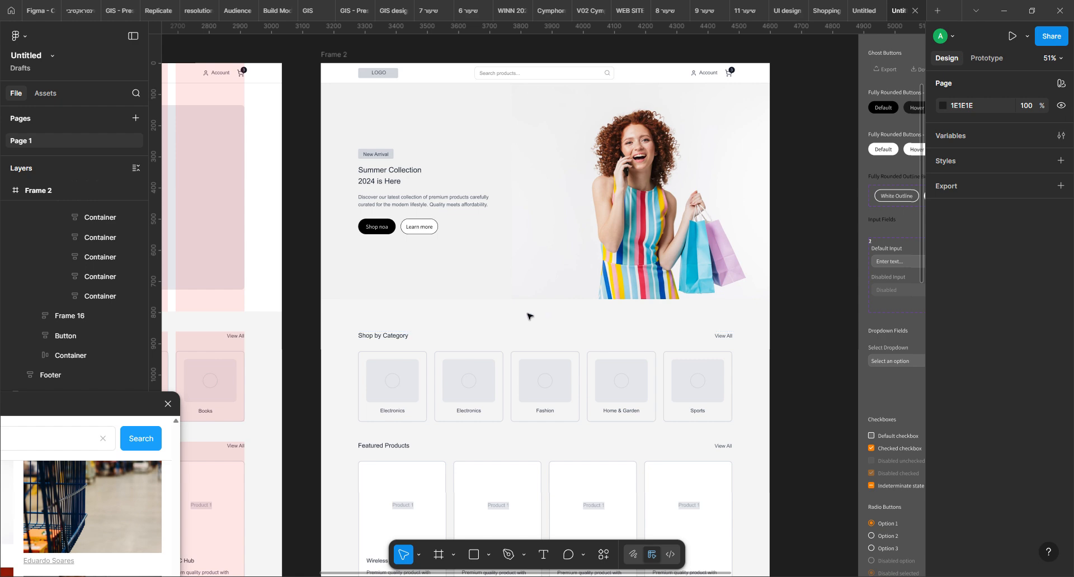
Change the fill of the whole Frame 2 to white, FFFFFF
click(369, 300)
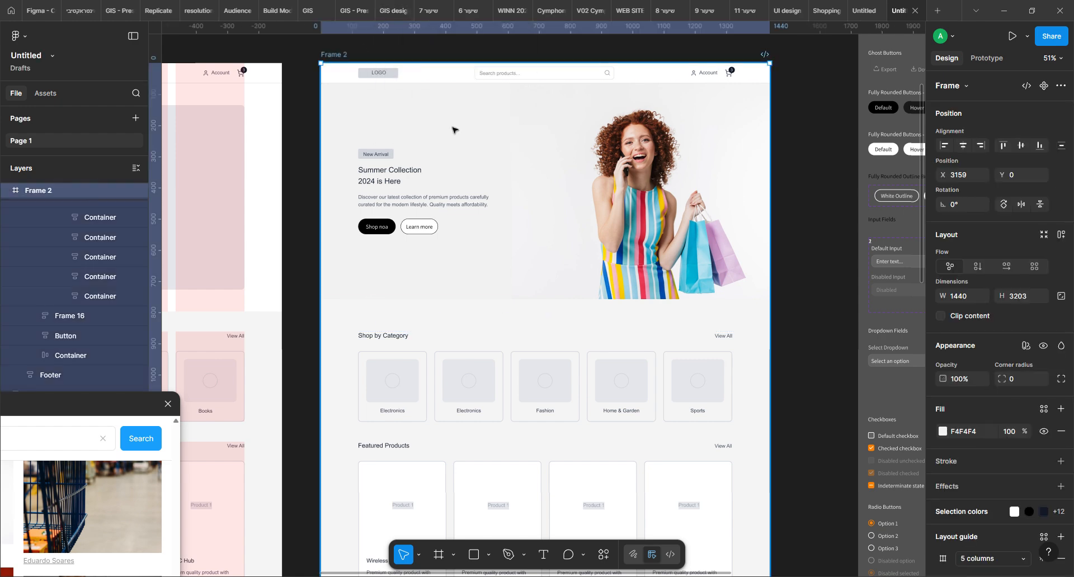
click(943, 432)
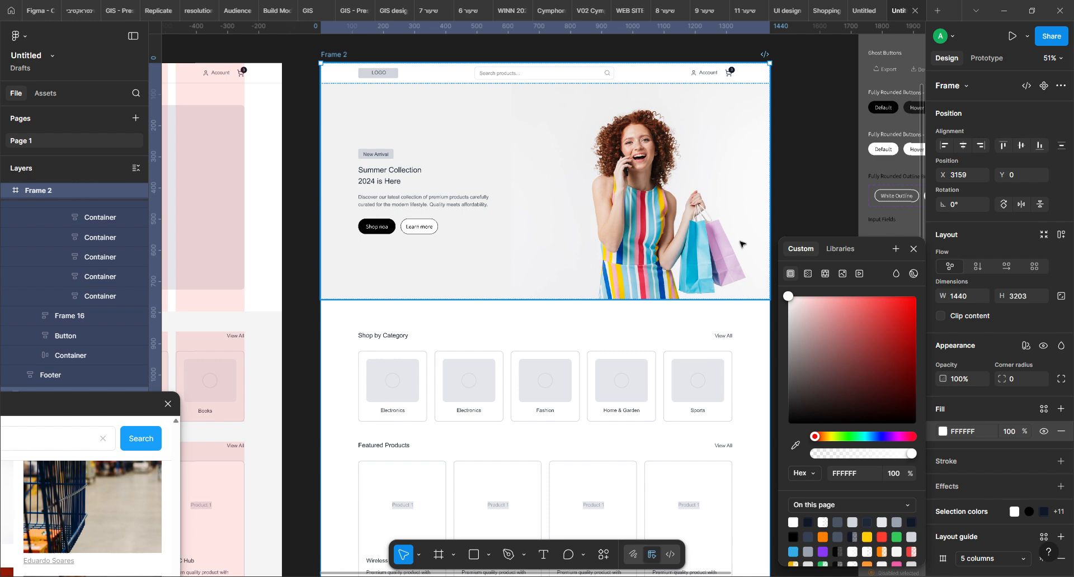
click(864, 537)
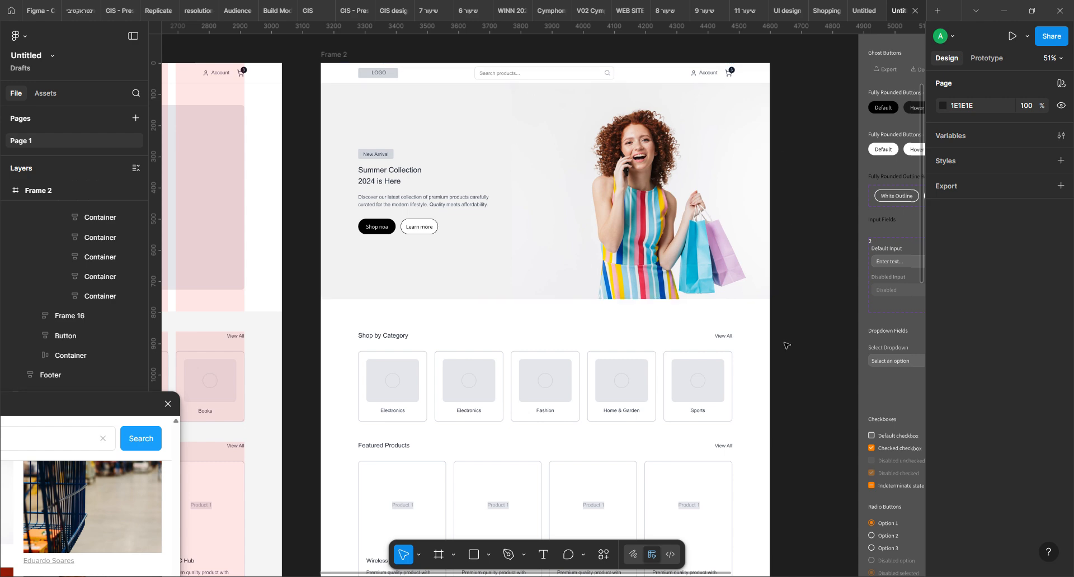
Bring the Unsplash window back beside the Shop by Category cards and search its photos for "electronics"
scroll(560, 392, down, 4)
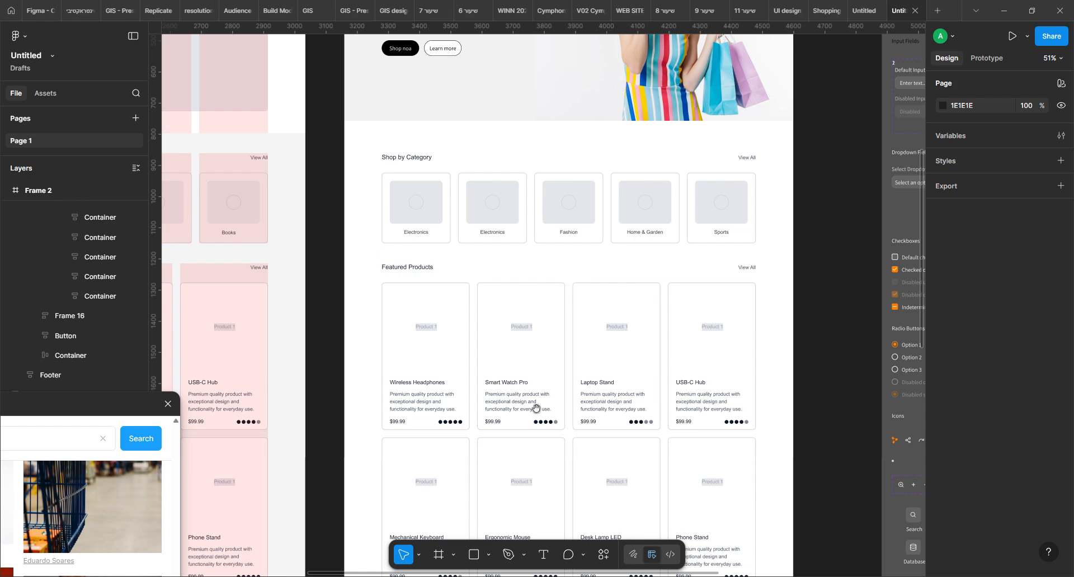
scroll(537, 336, up, 3)
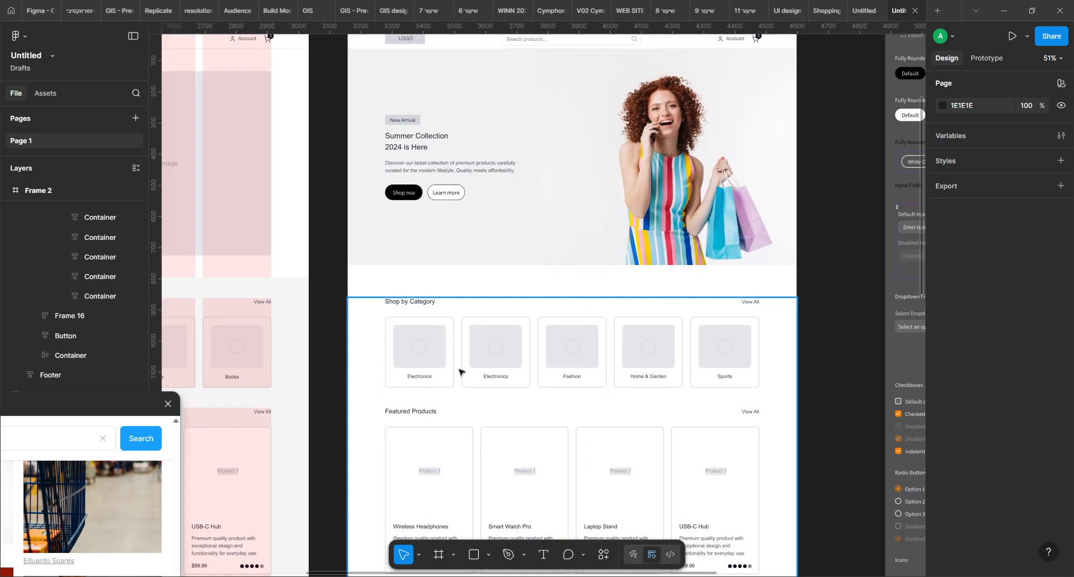
scroll(522, 491, down, 3)
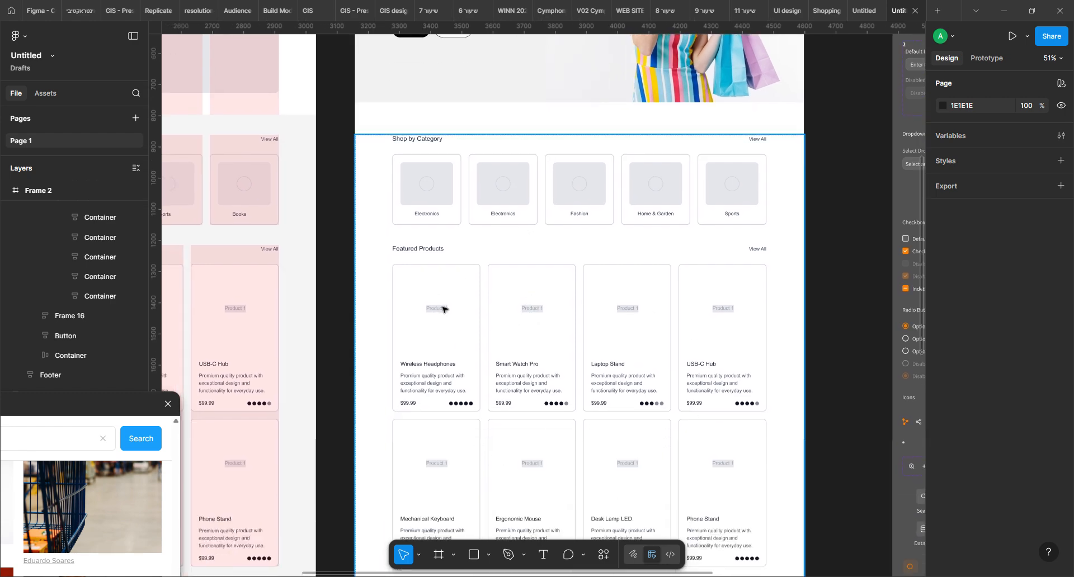
scroll(472, 185, up, 3)
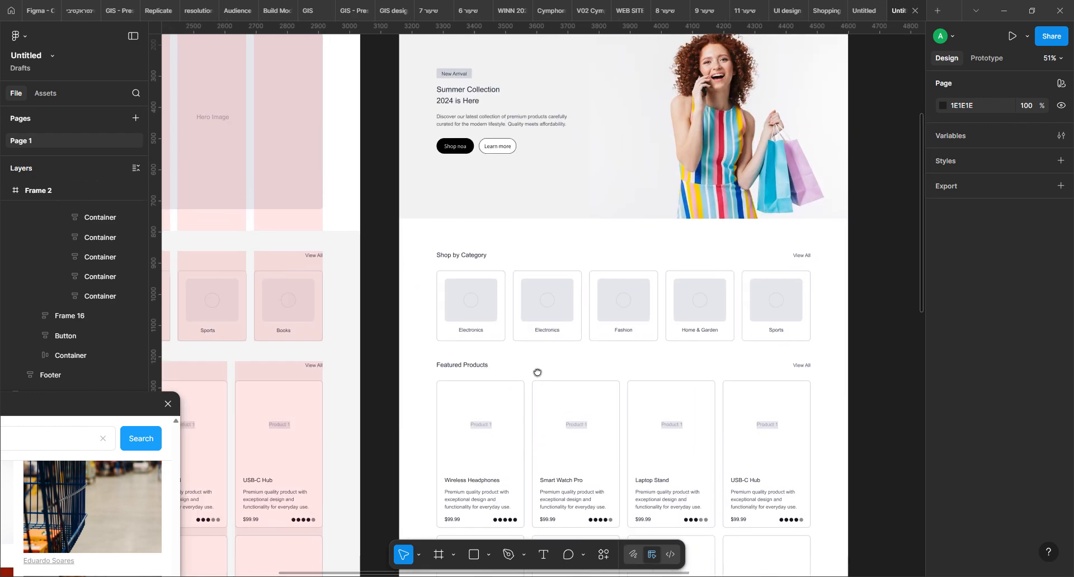
drag(99, 394, 315, 263)
double_click(112, 306)
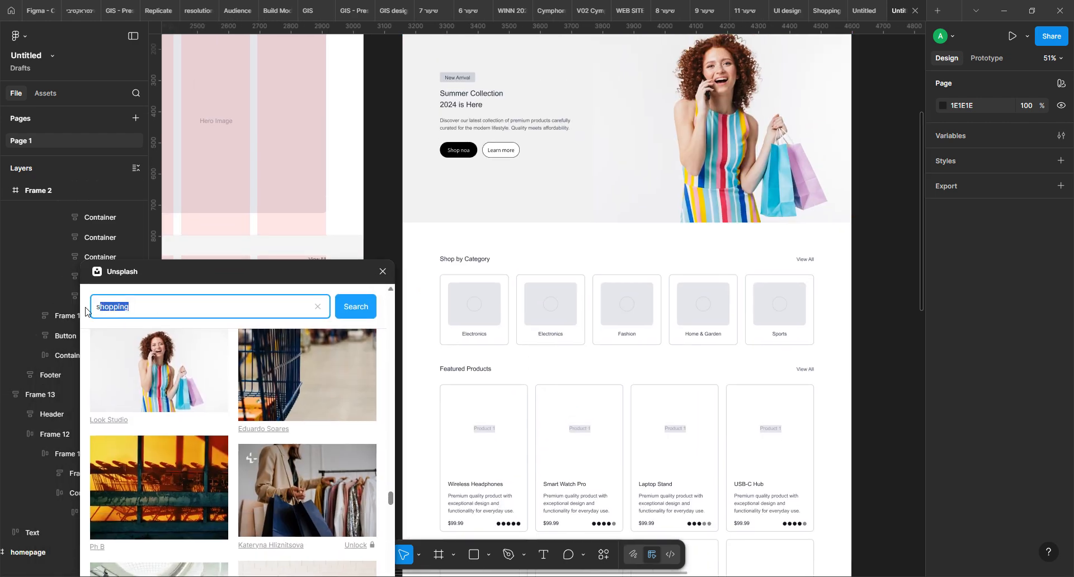
text(elec)
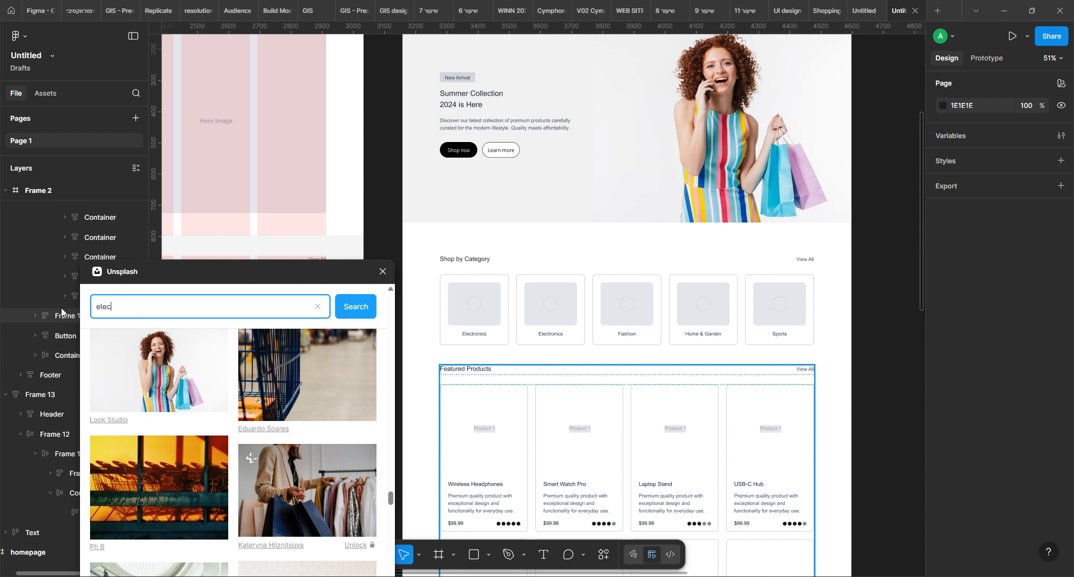
text(tronics)
click(359, 306)
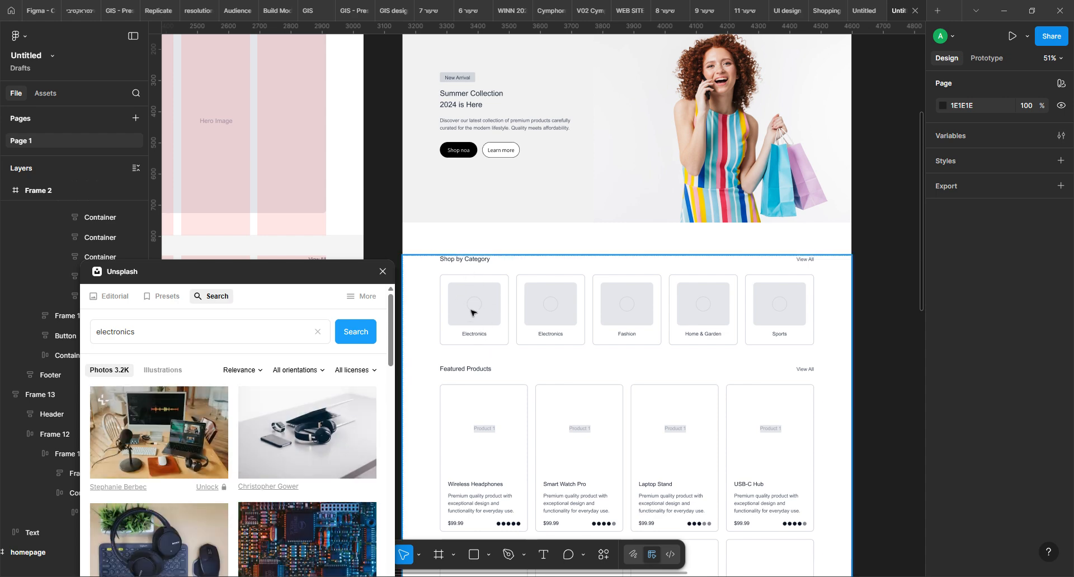
scroll(317, 411, down, 10)
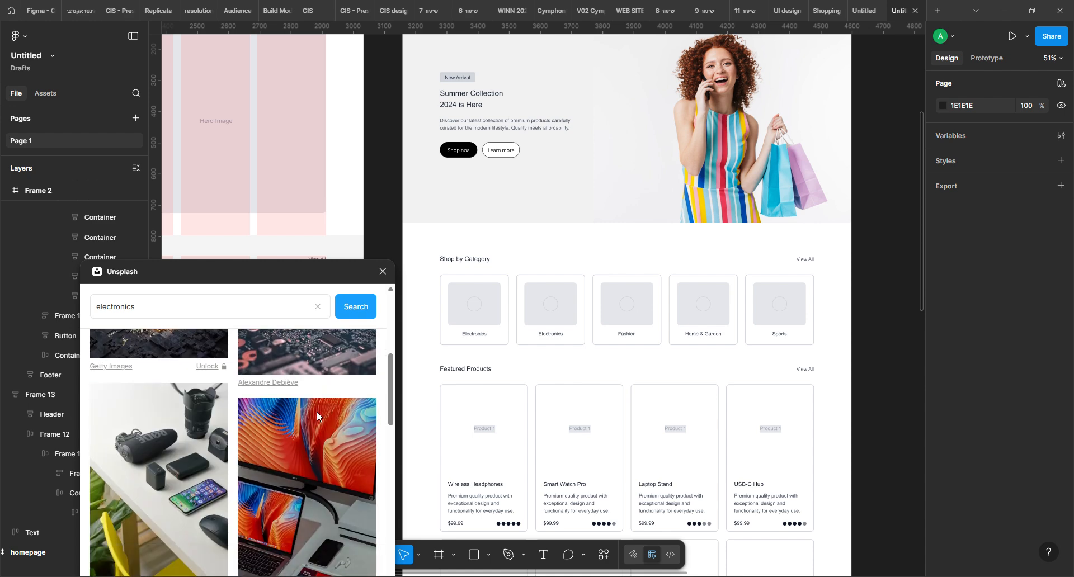
scroll(316, 411, down, 6)
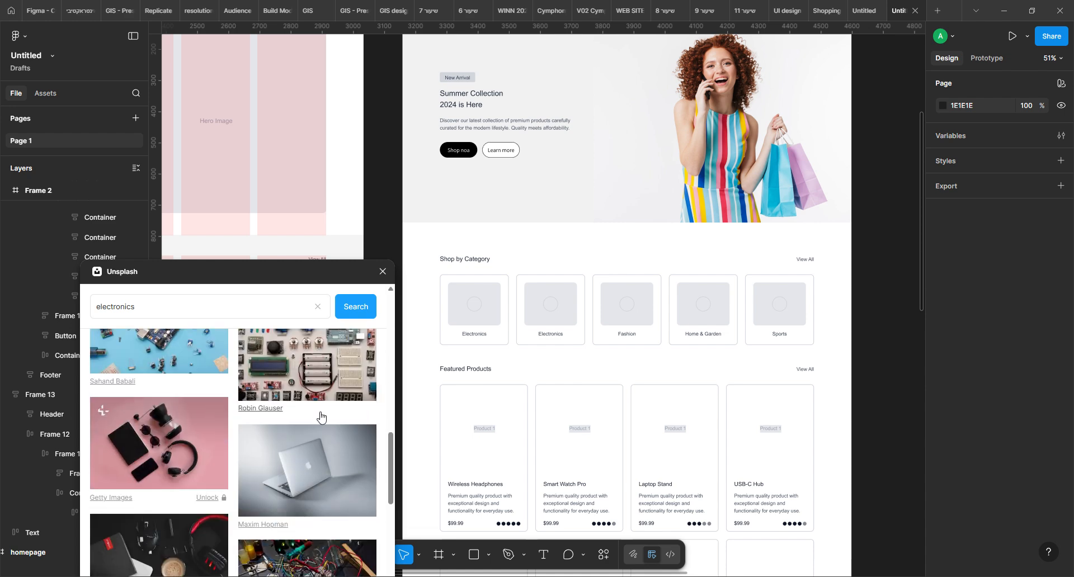
click(145, 440)
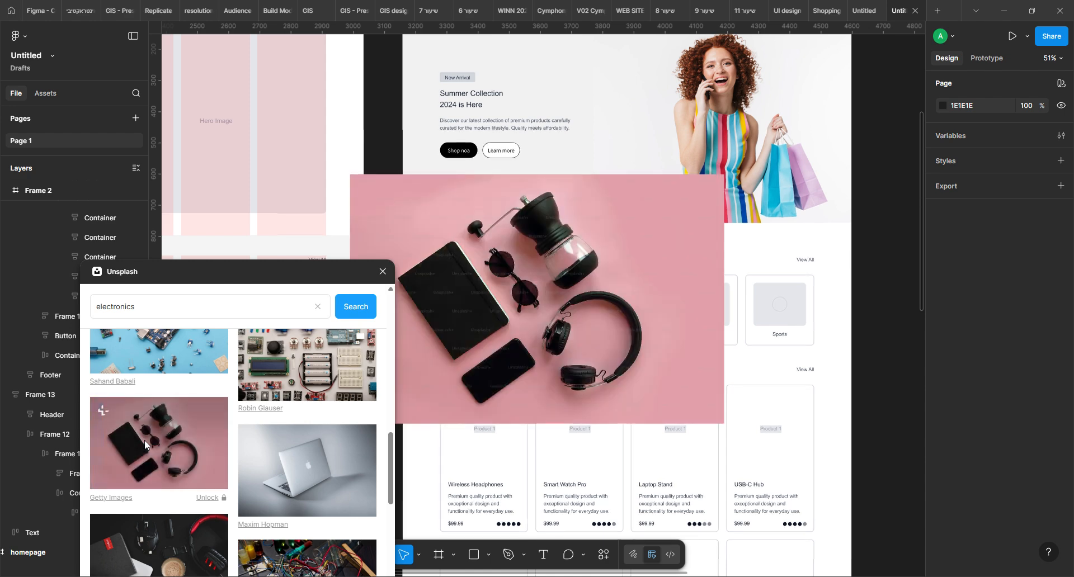
drag(340, 272, 260, 275)
click(440, 348)
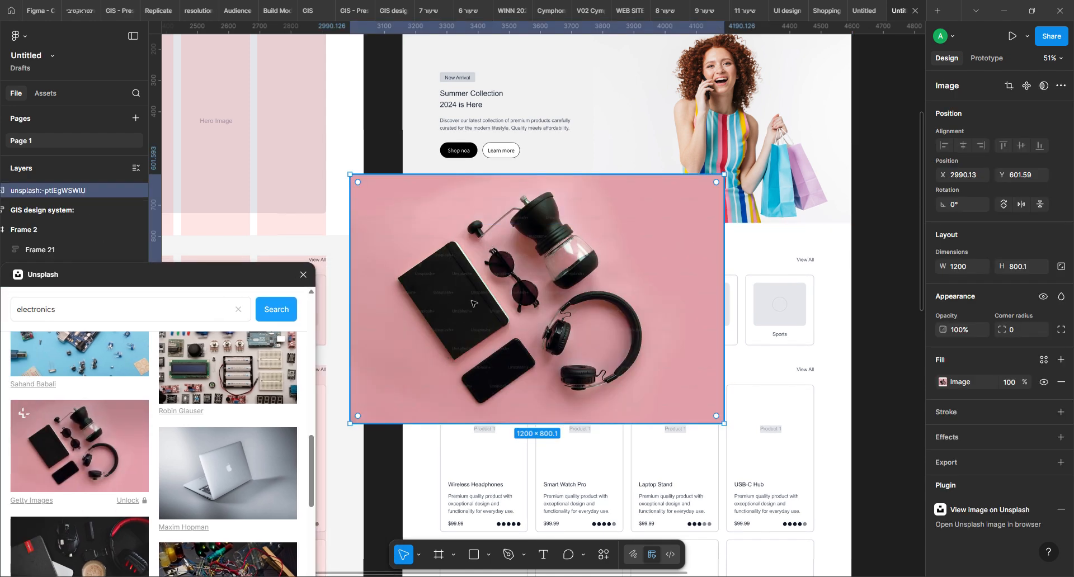
drag(724, 176, 424, 374)
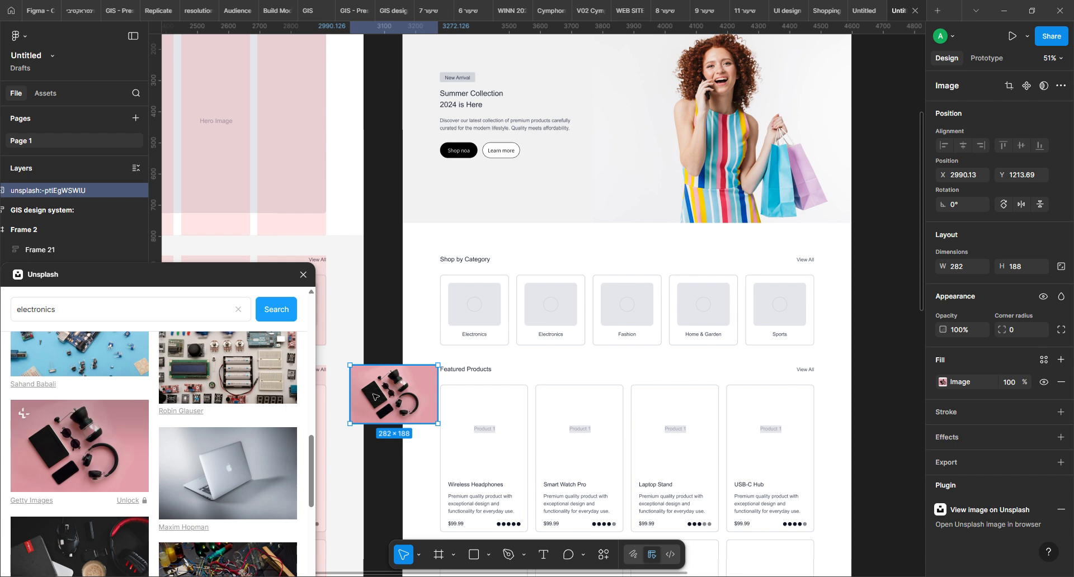
key(Delete)
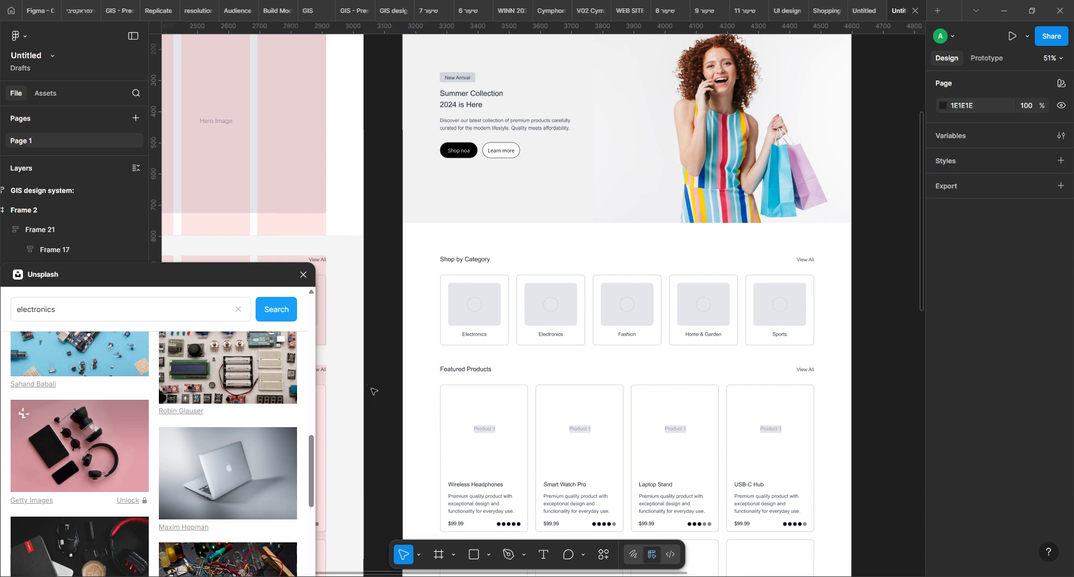
Switch the first Electronics card's placeholder to an image fill using the Unsplash photo of black gadgets on pink, and delete its placeholder circle
click(467, 314)
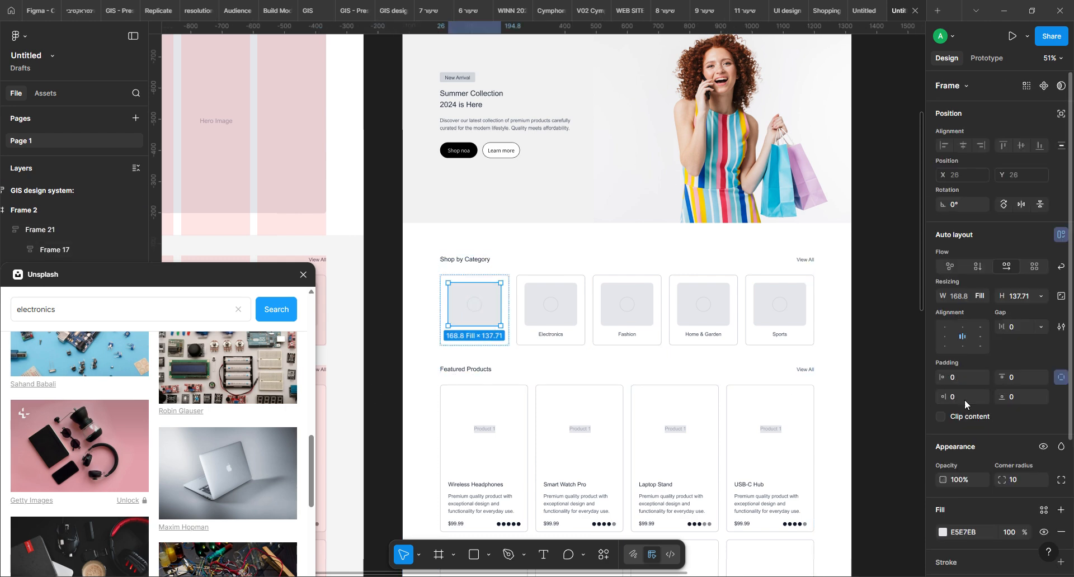
click(943, 533)
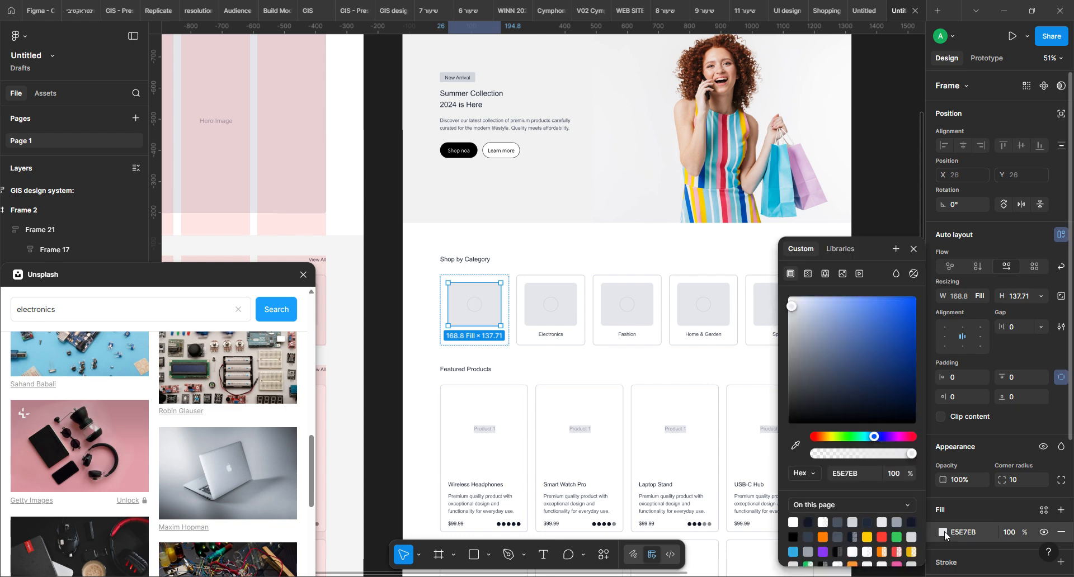
click(842, 274)
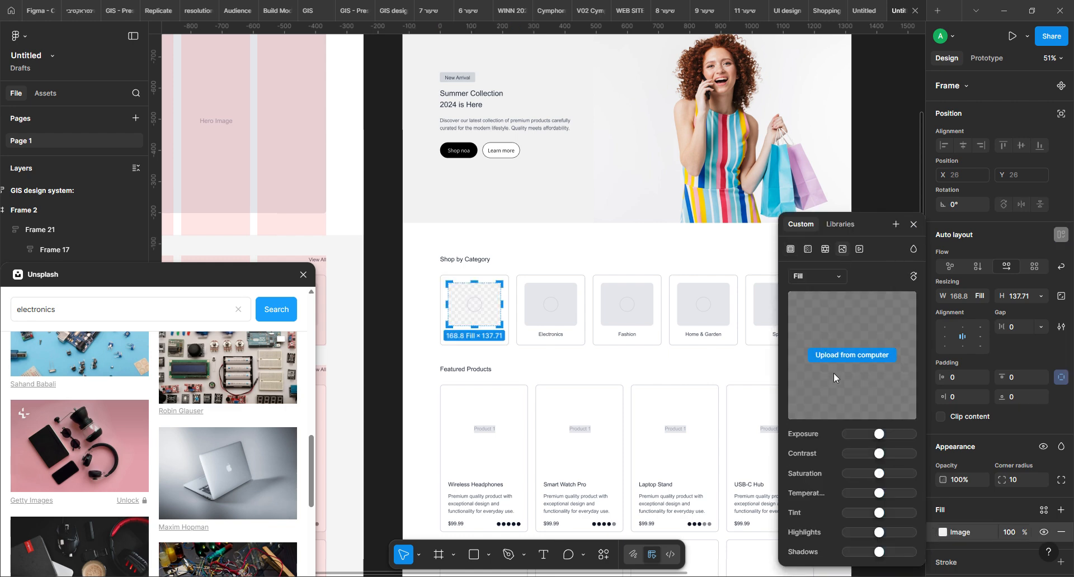
click(89, 430)
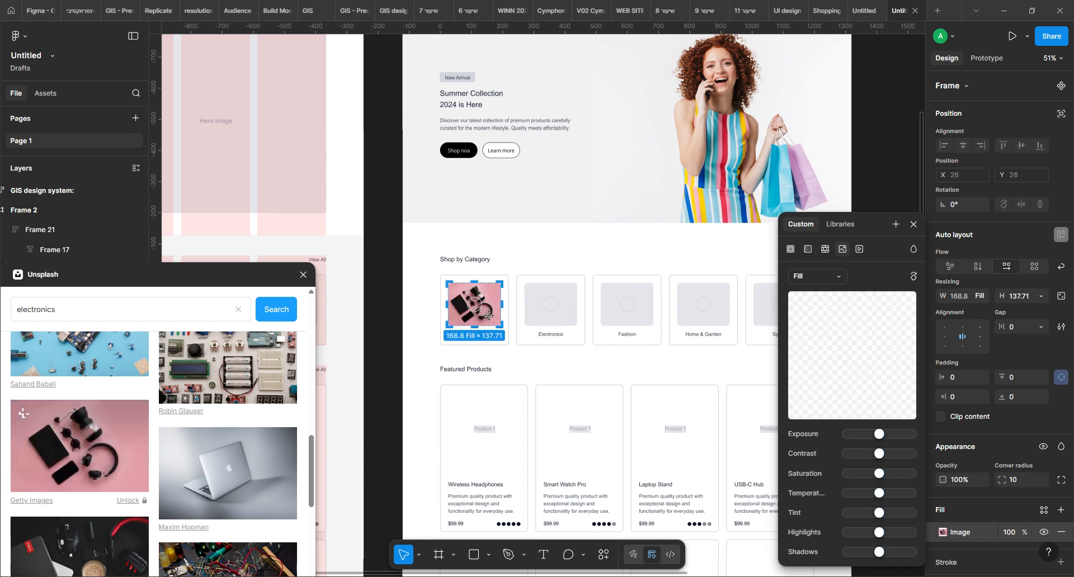
click(488, 312)
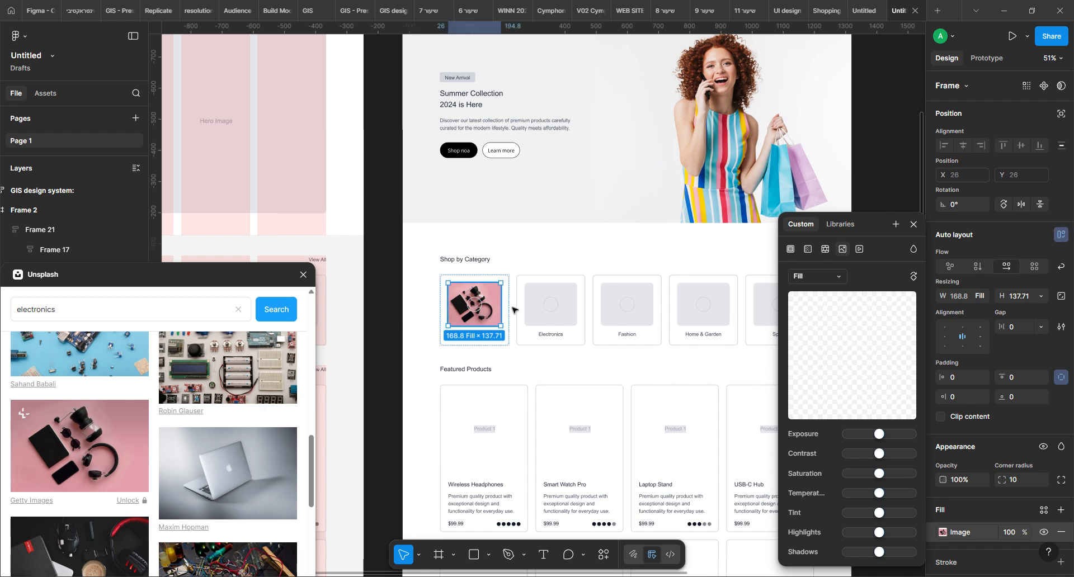
double_click(482, 311)
key(Delete)
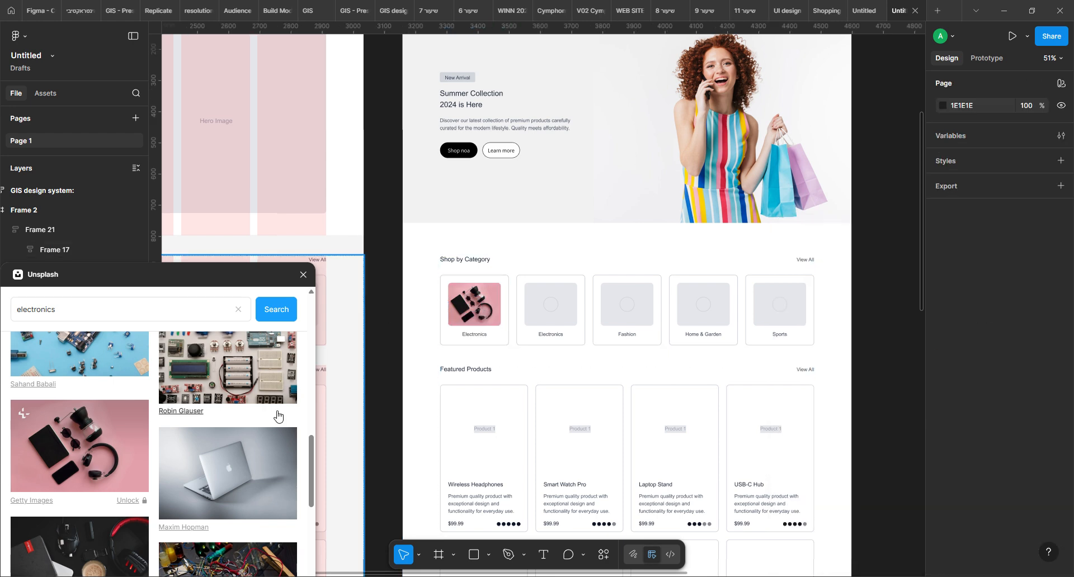
Delete the placeholder circles inside the image areas of the second Electronics card and the Fashion card
click(555, 314)
double_click(557, 311)
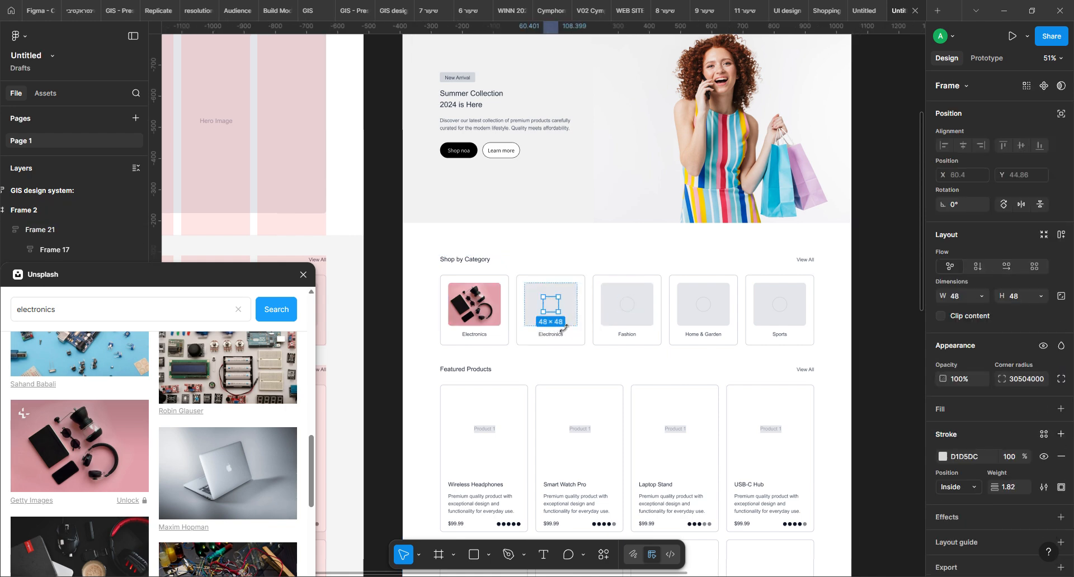
key(Delete)
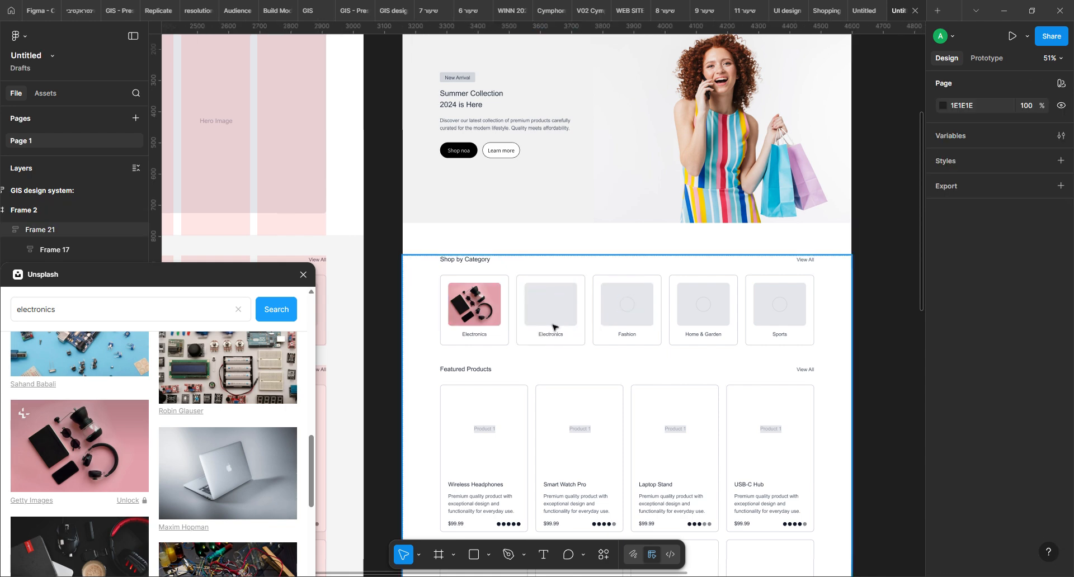
click(632, 314)
double_click(637, 318)
key(Delete)
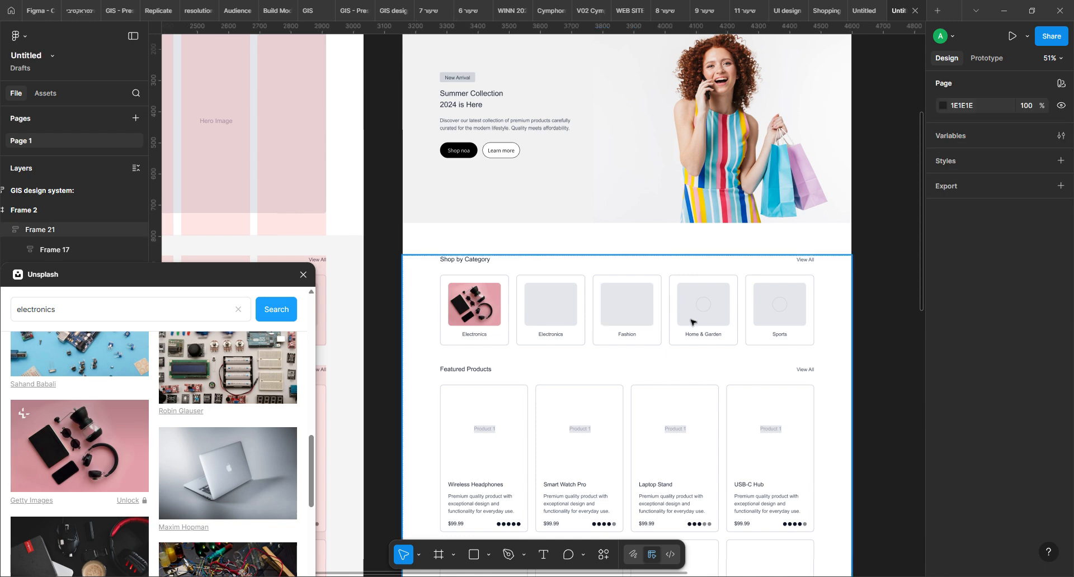
Delete the placeholder circles inside the image areas of the Home & Garden and Sports cards
click(699, 306)
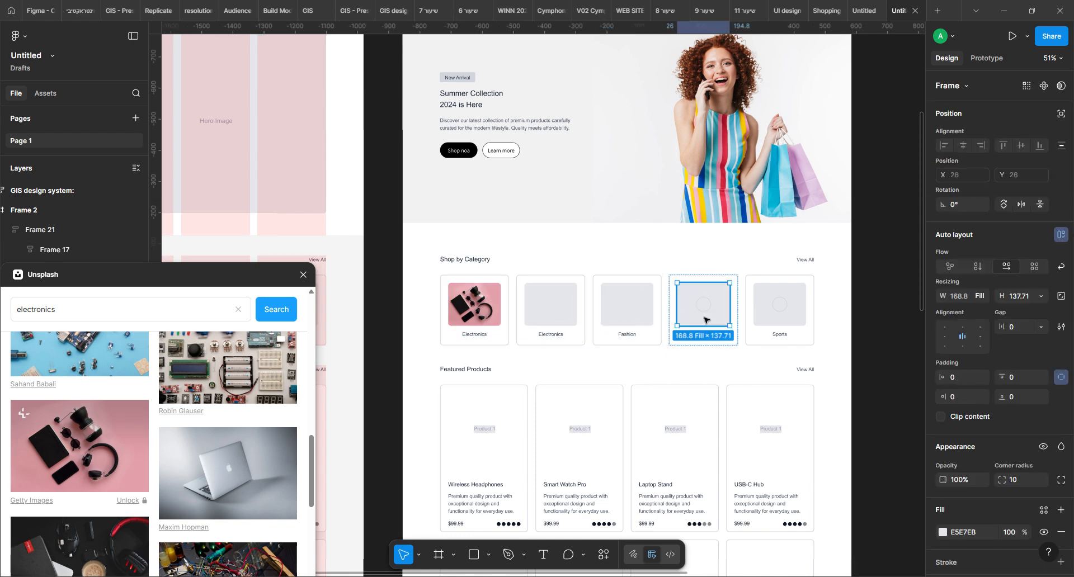
double_click(706, 311)
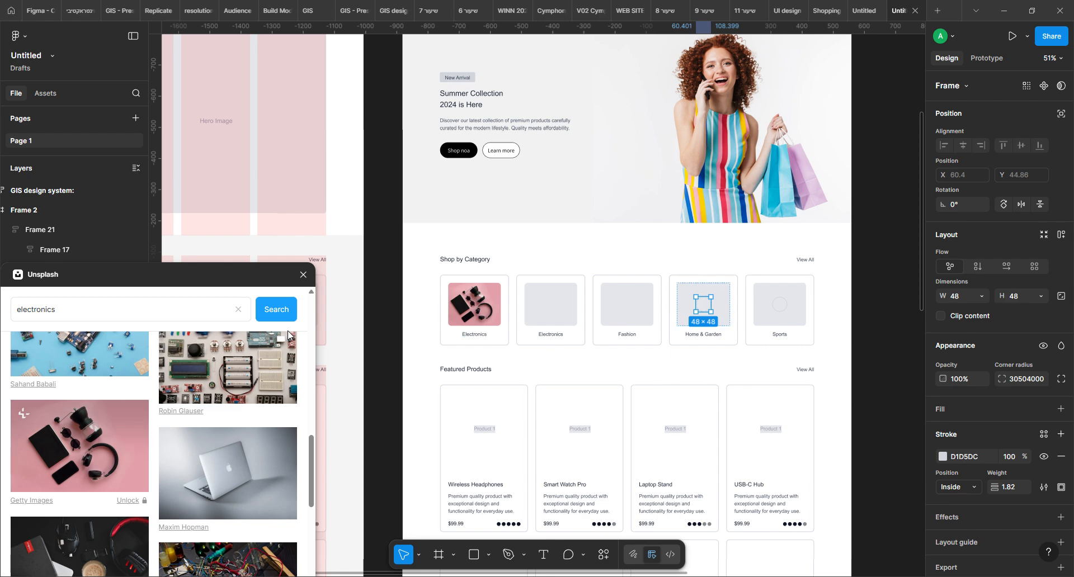
key(Delete)
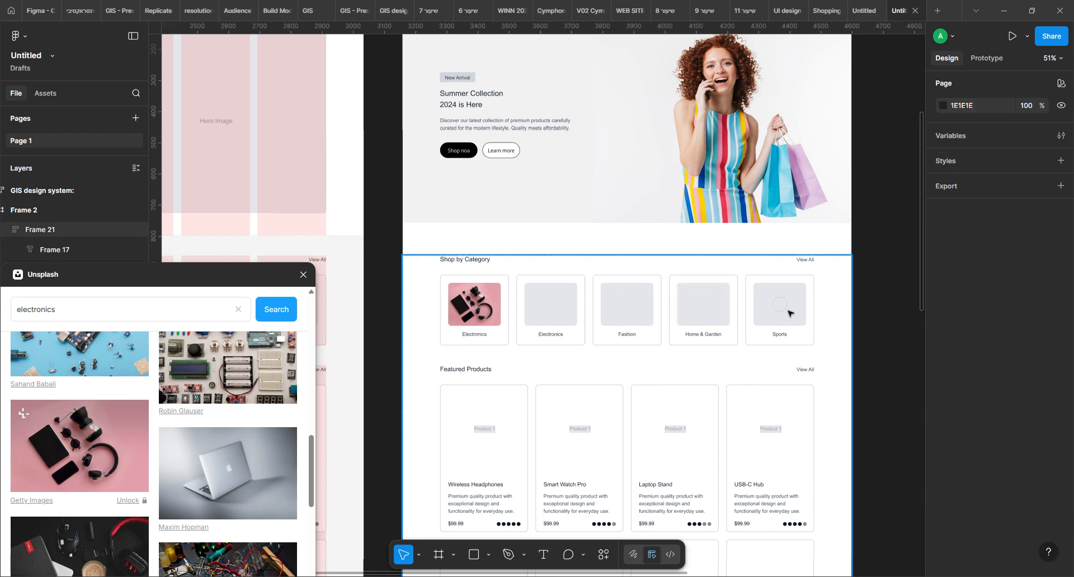
click(769, 327)
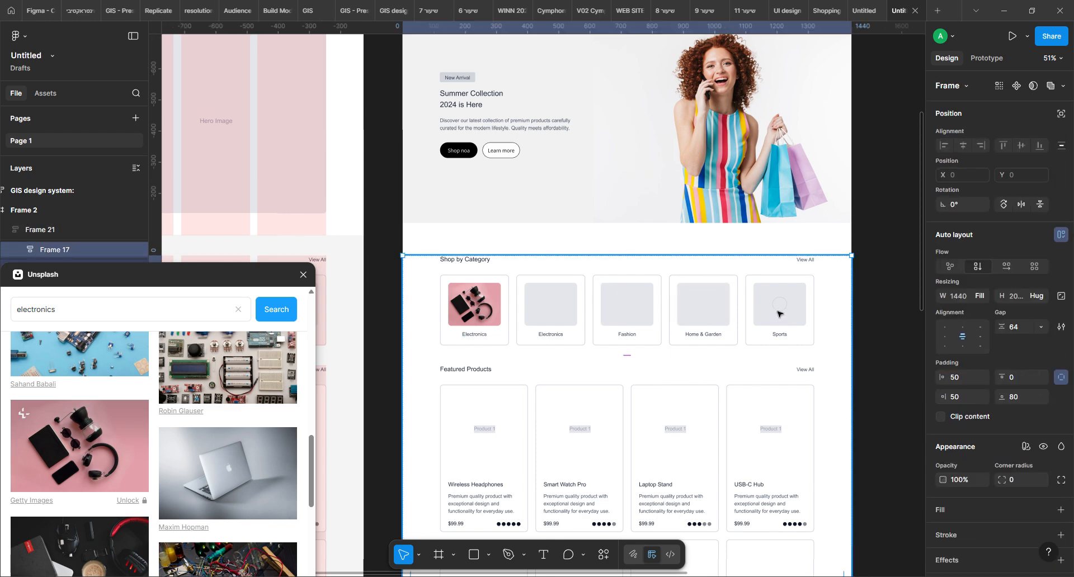
double_click(778, 313)
double_click(778, 314)
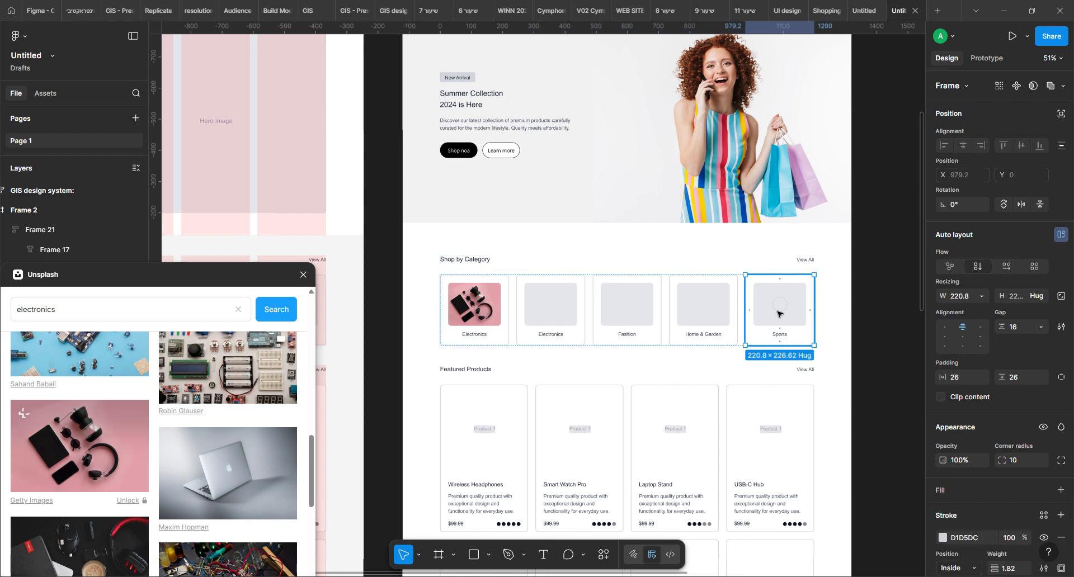
double_click(778, 313)
double_click(778, 311)
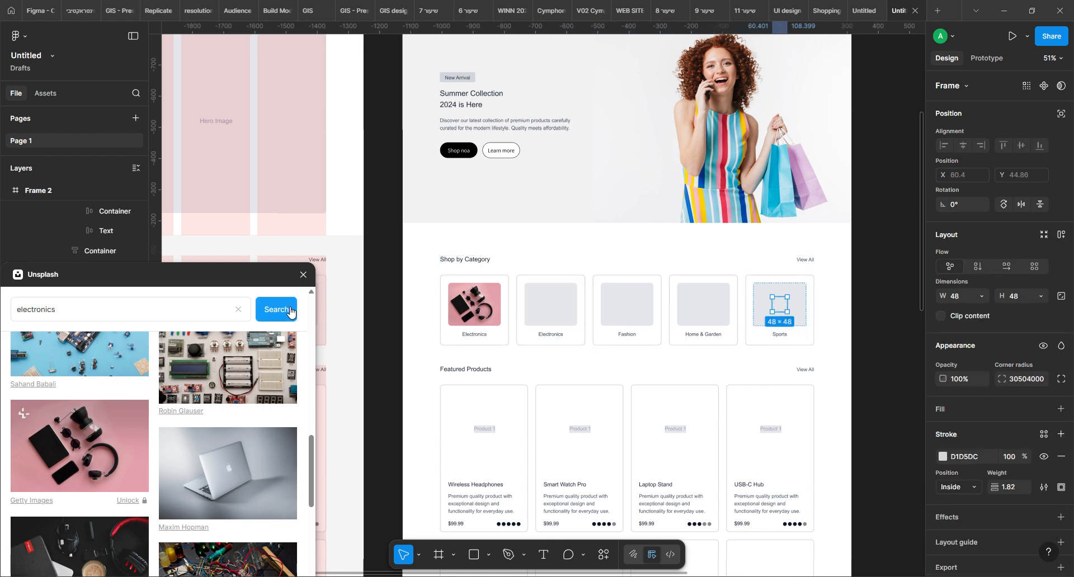
key(Delete)
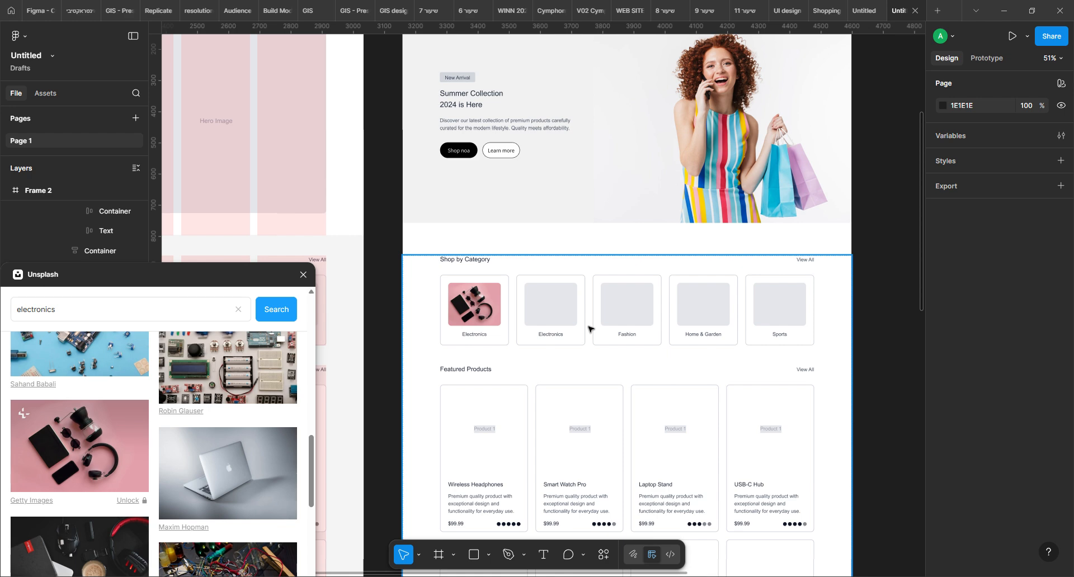
Switch the image areas of the second Electronics, Fashion, Home & Garden and Sports cards from solid colour to image fills
click(556, 317)
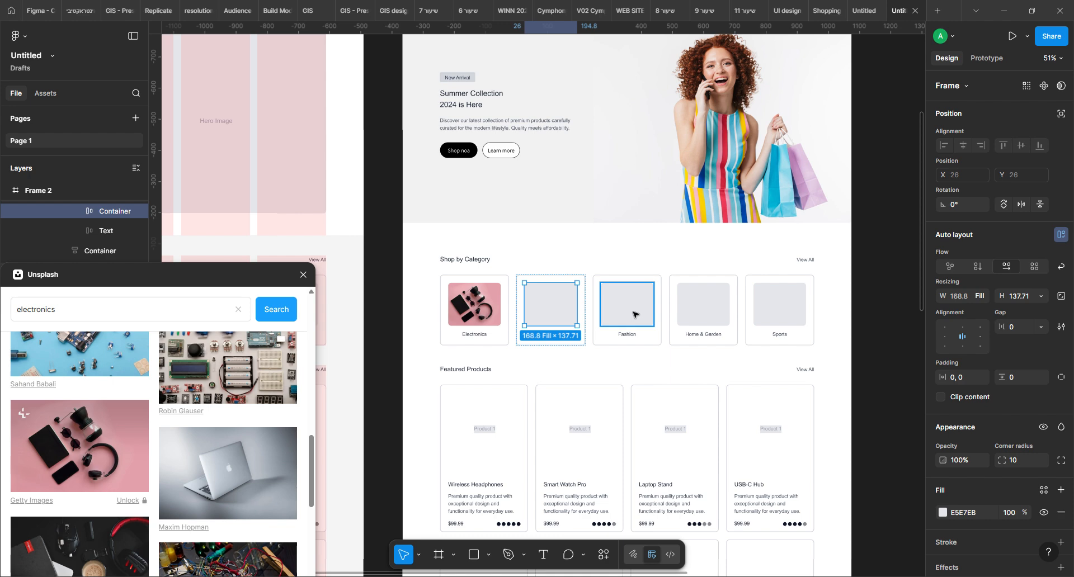
click(634, 312)
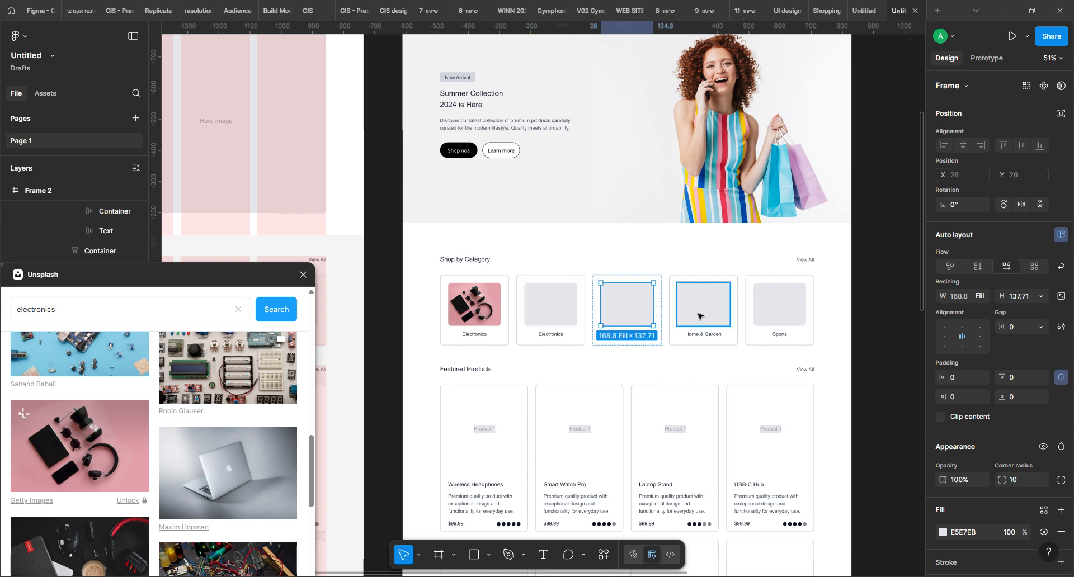
shift+click(557, 309)
shift+click(691, 310)
shift+click(778, 308)
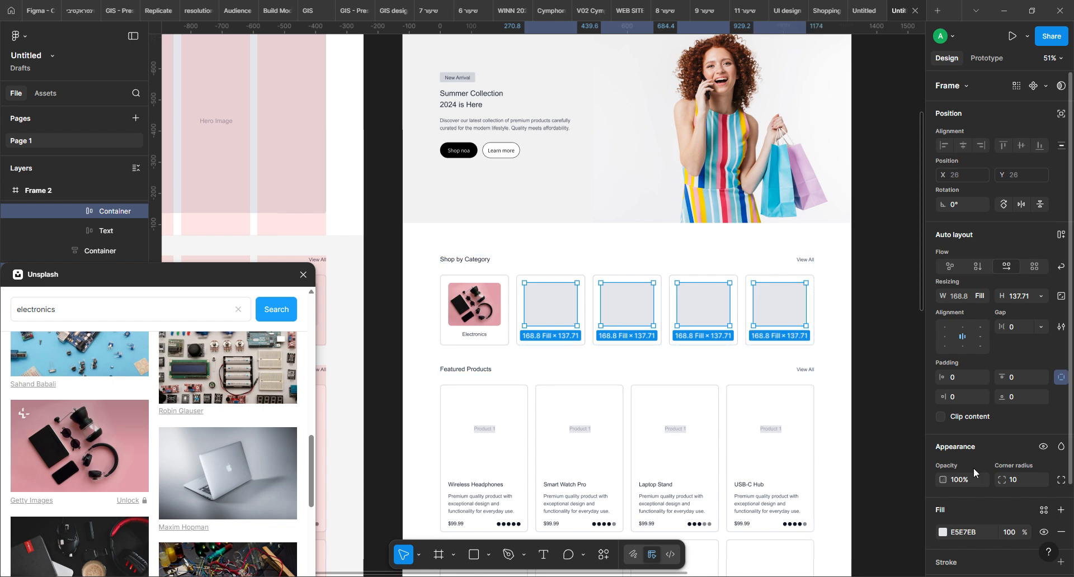
scroll(975, 465, down, 2)
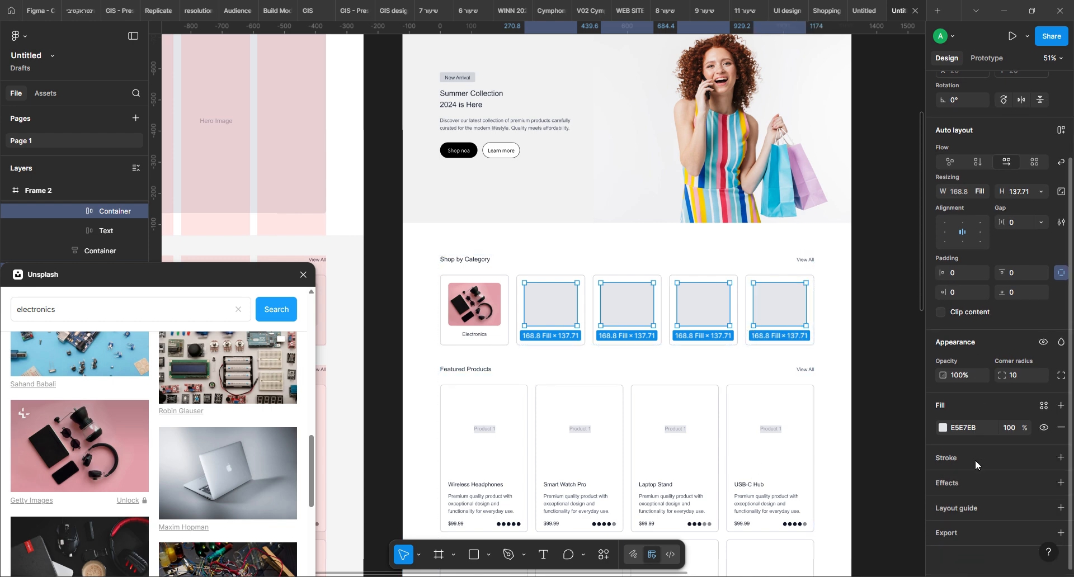
click(944, 428)
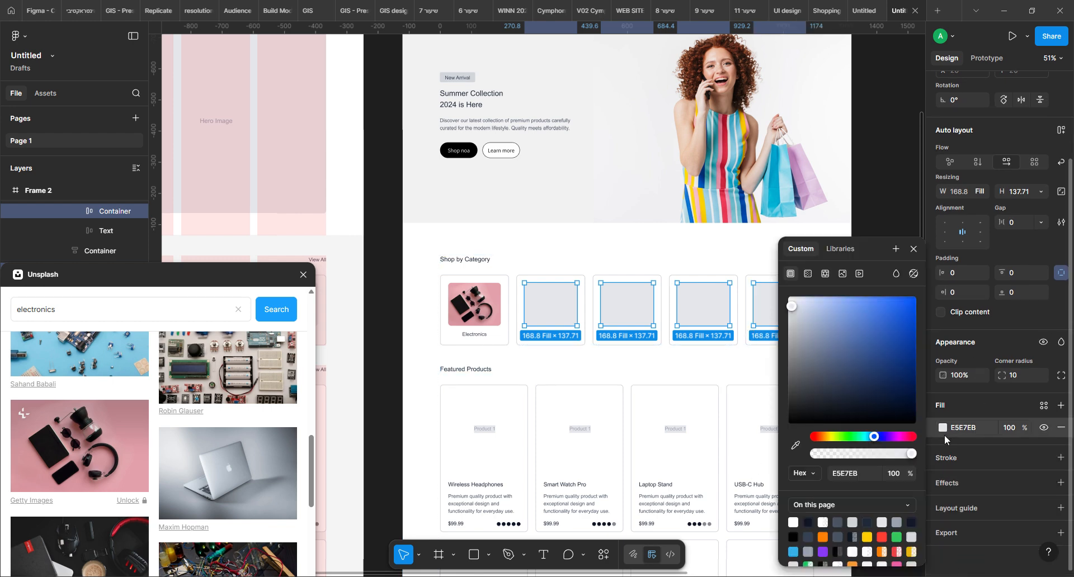
click(843, 273)
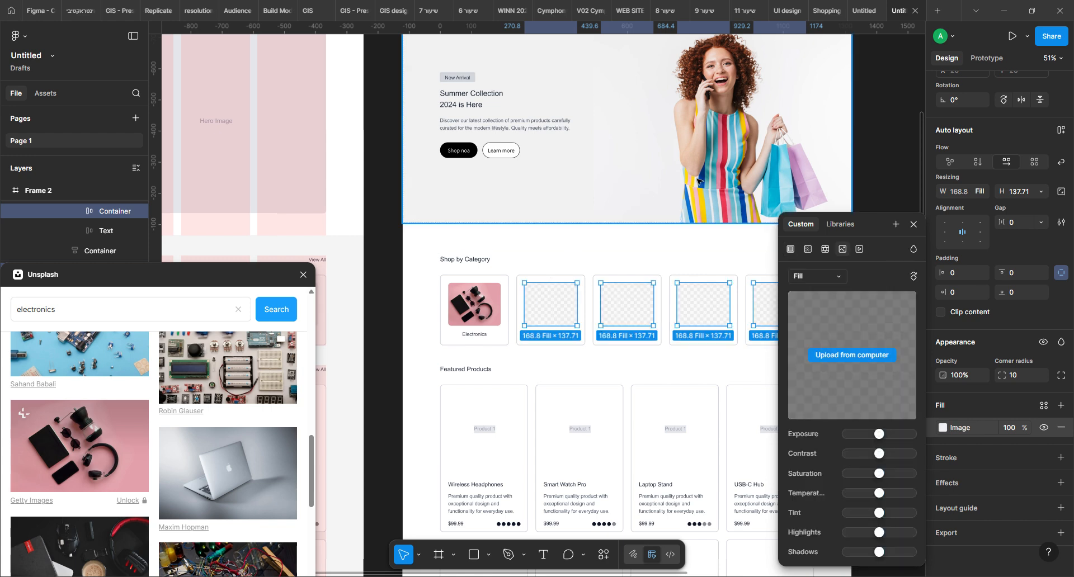
click(882, 179)
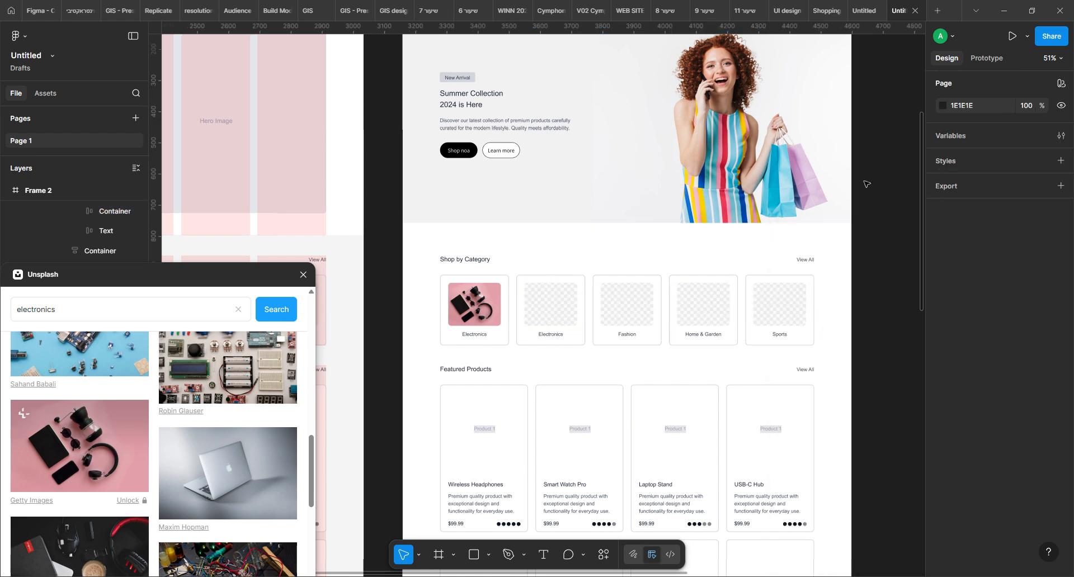
click(557, 307)
scroll(73, 426, up, 1)
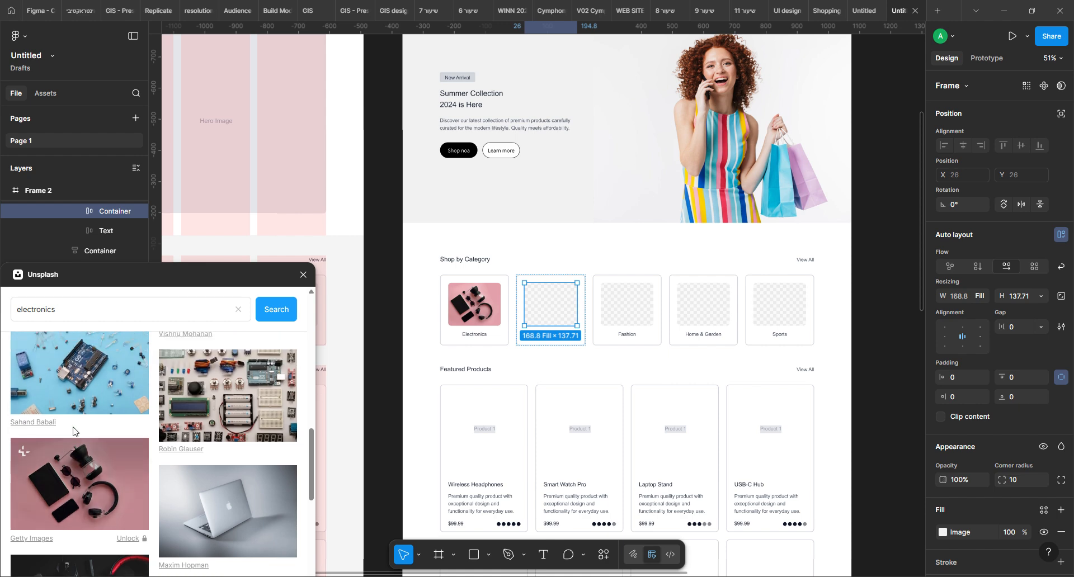
click(371, 337)
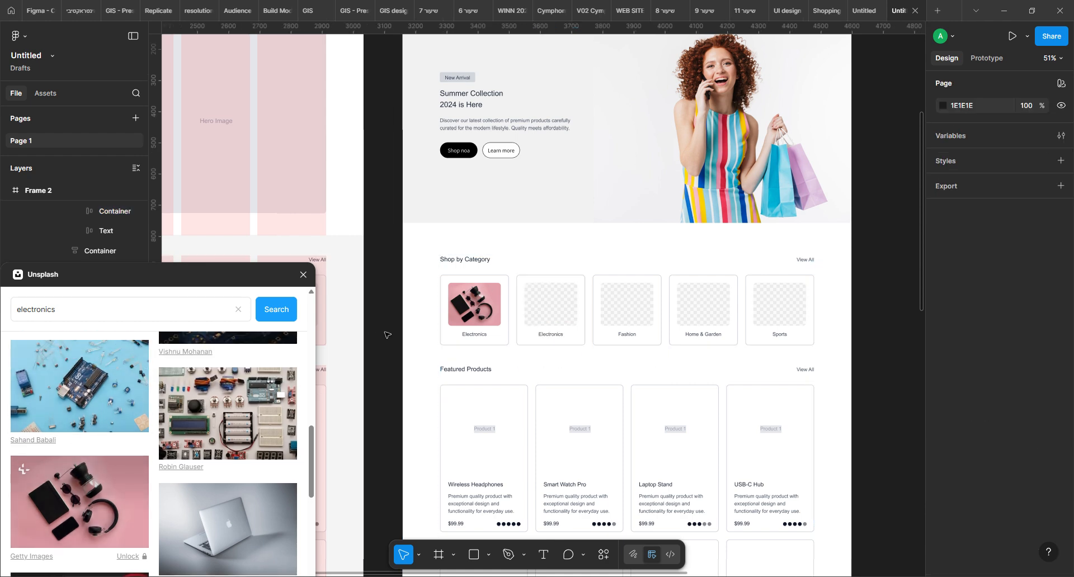
click(552, 311)
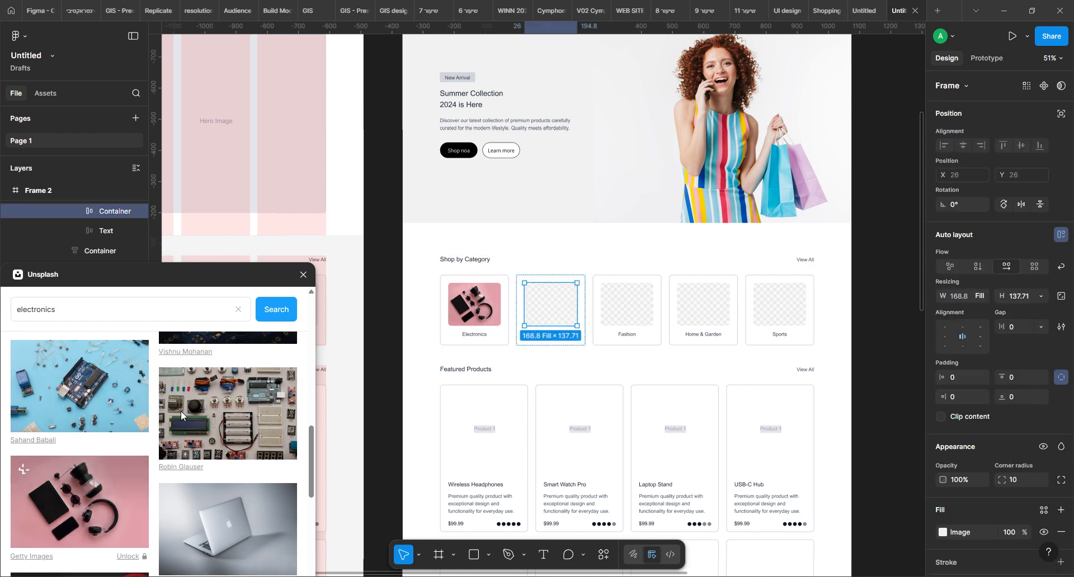
click(396, 282)
Change the label of the second Electronics card to "Books"
drag(390, 353, 458, 362)
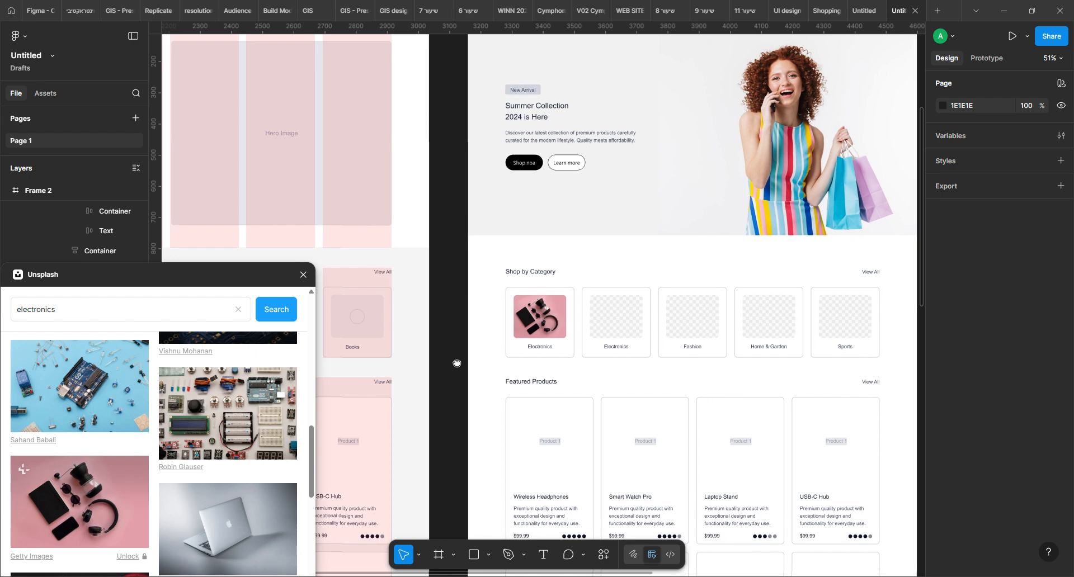
ctrl+double_click(613, 349)
text(Books)
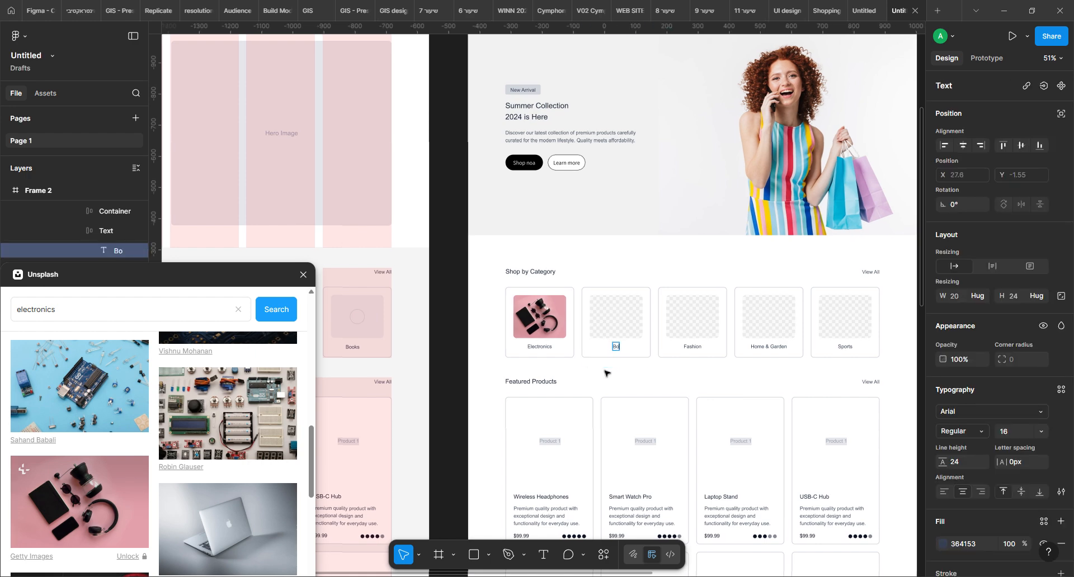
Select the Books card's image area and search the Unsplash photos for "books"
click(629, 323)
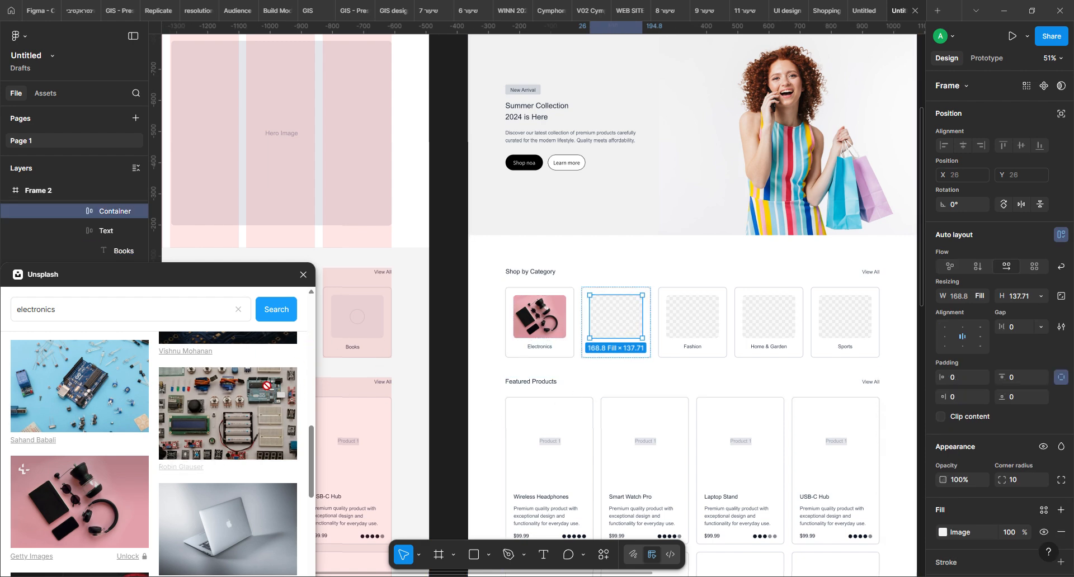
scroll(274, 381, down, 5)
click(65, 311)
double_click(66, 312)
text(book)
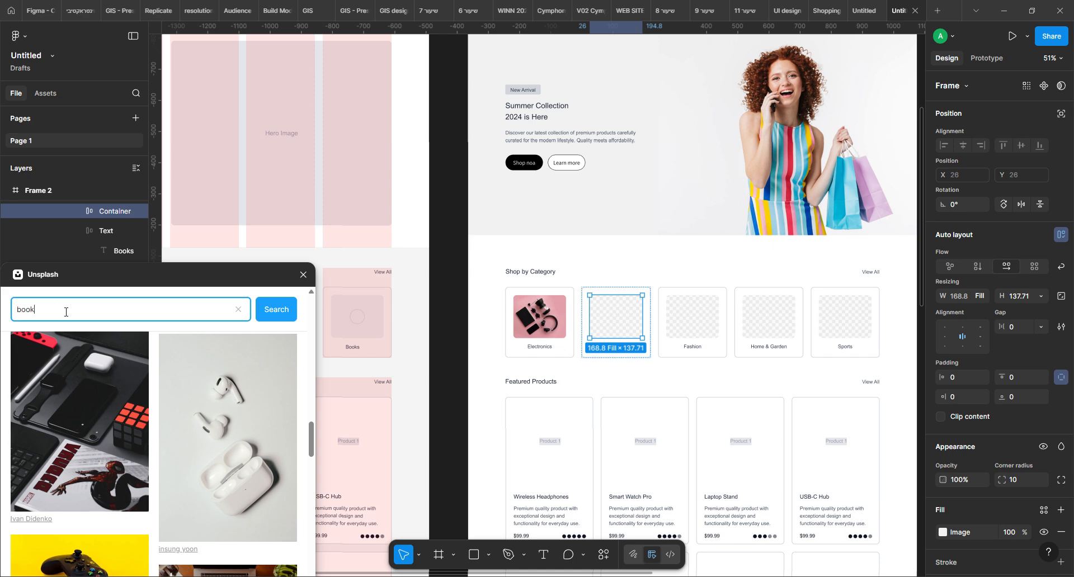
text(s)
key(Return)
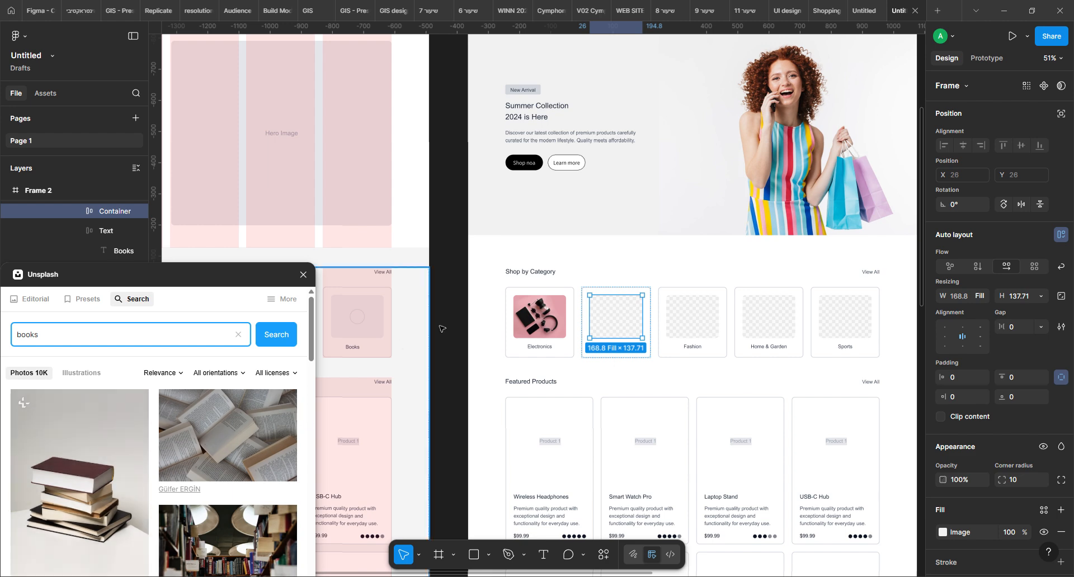
Fill the Books card's image area with the Unsplash photo of colourful books stacked in mid-air on a blue-grey background
scroll(143, 428, down, 5)
scroll(144, 432, down, 3)
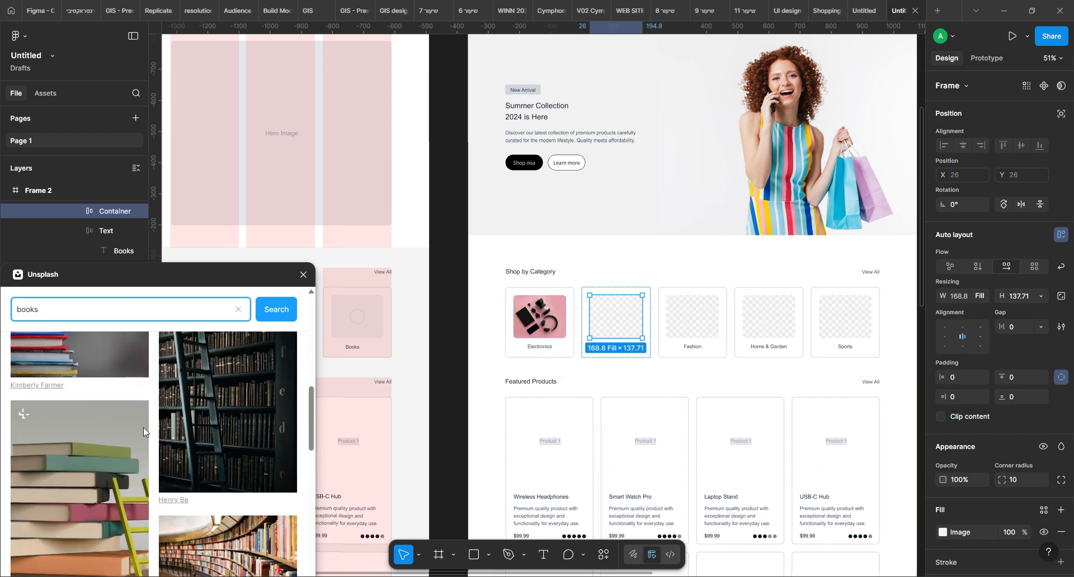
scroll(144, 427, up, 3)
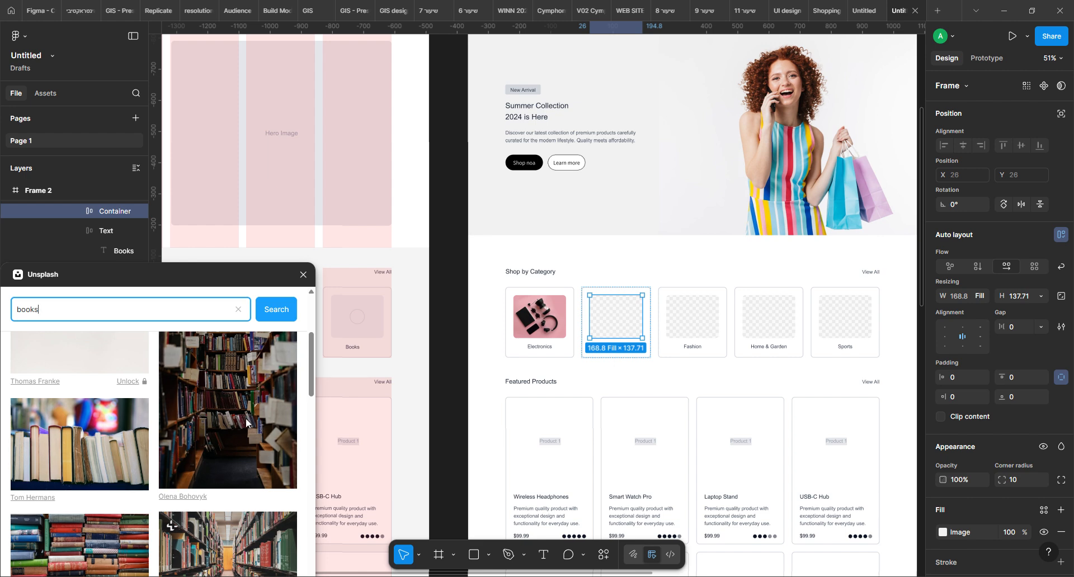
scroll(246, 420, down, 5)
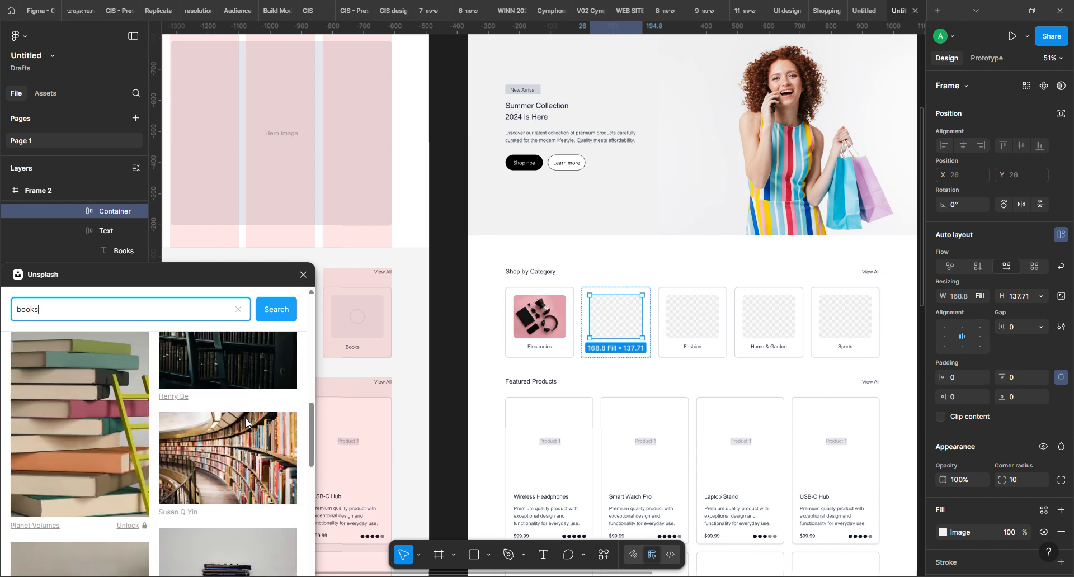
scroll(247, 418, down, 3)
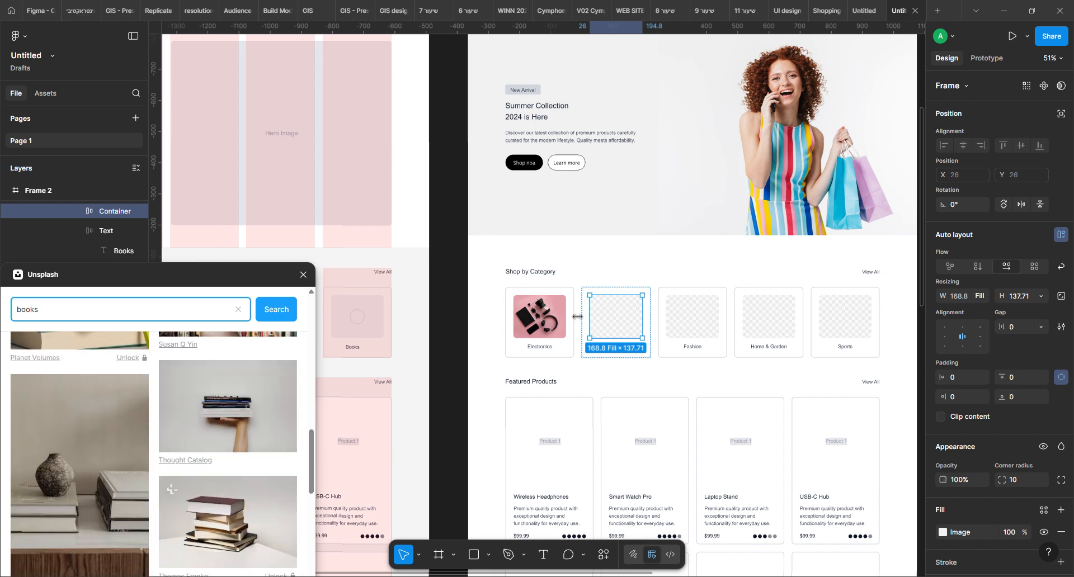
scroll(127, 458, down, 4)
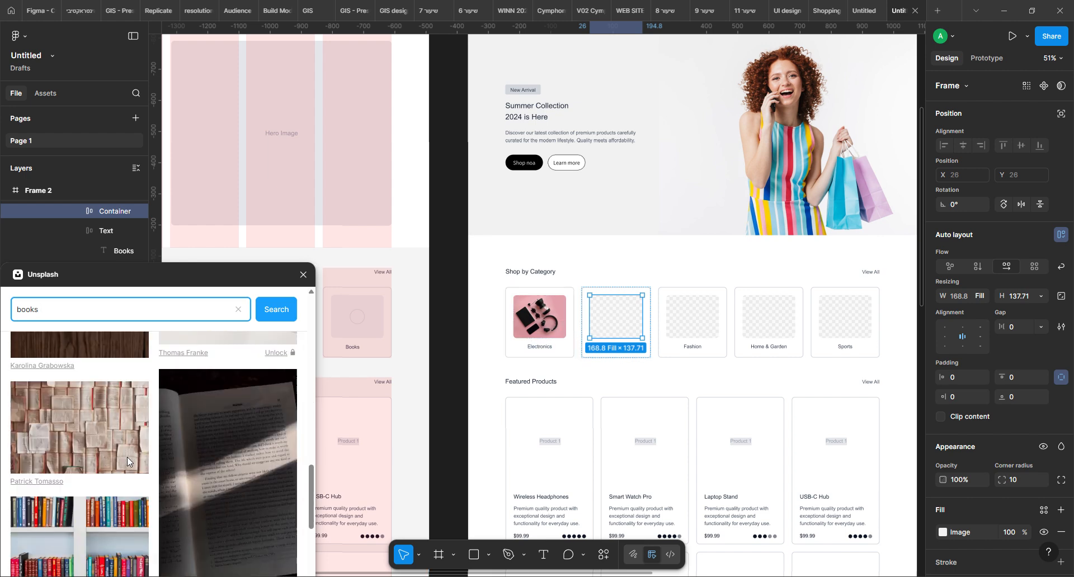
scroll(126, 458, down, 5)
scroll(127, 457, down, 7)
scroll(127, 458, up, 9)
scroll(126, 458, up, 8)
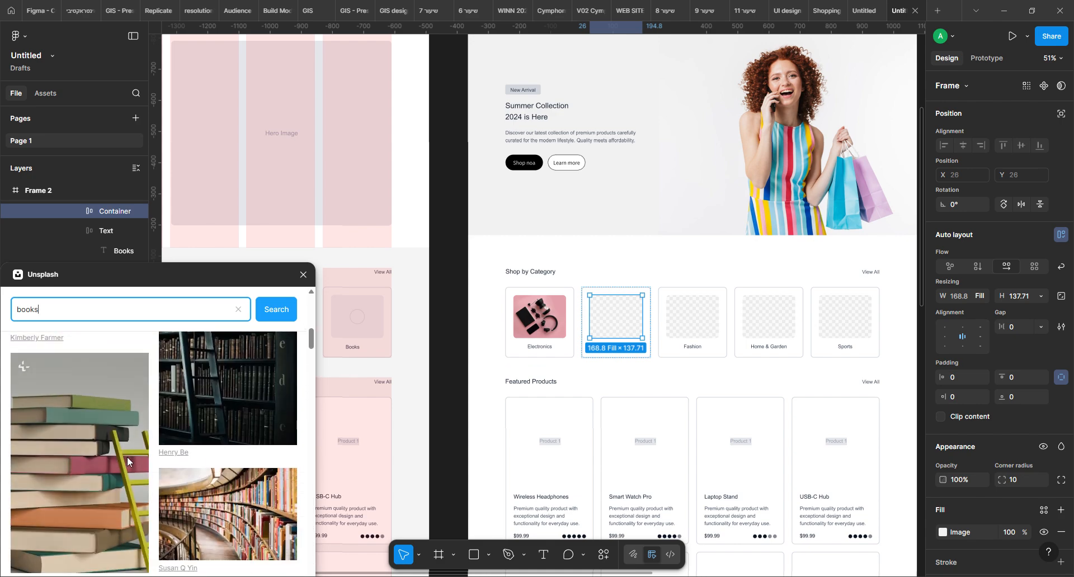
scroll(127, 458, down, 4)
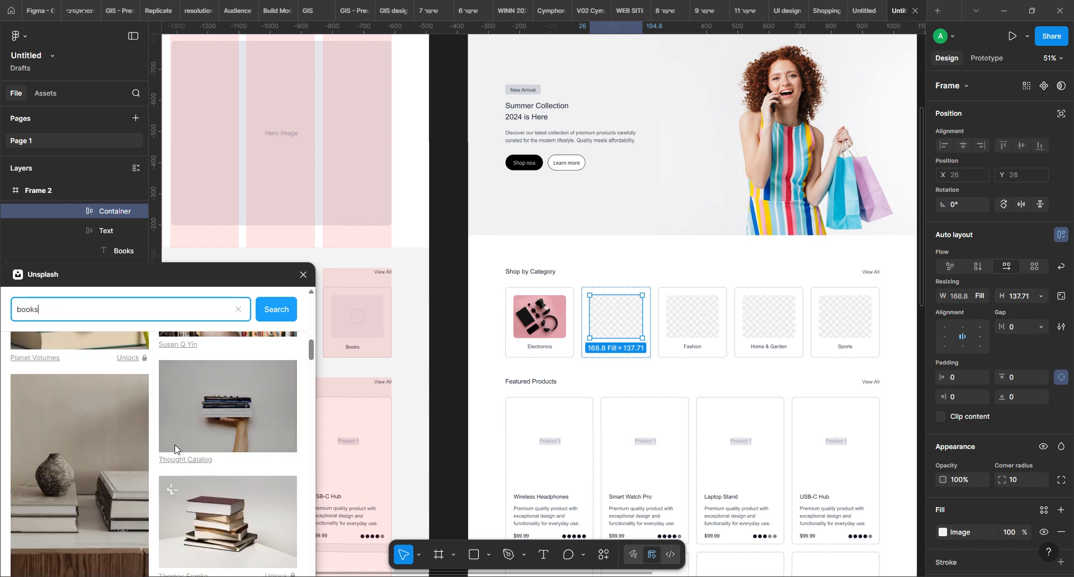
scroll(173, 442, up, 12)
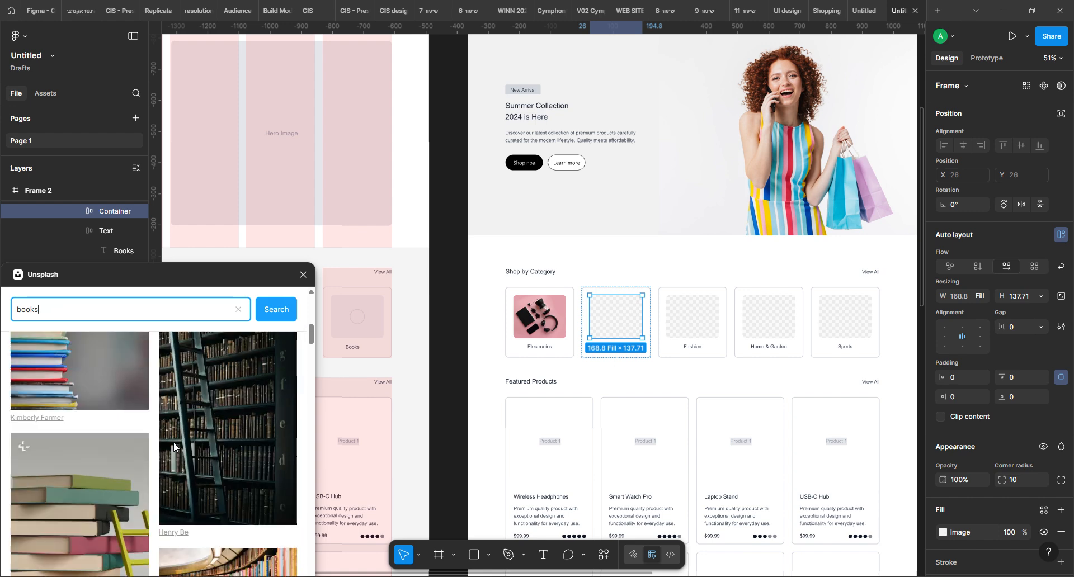
scroll(174, 443, up, 3)
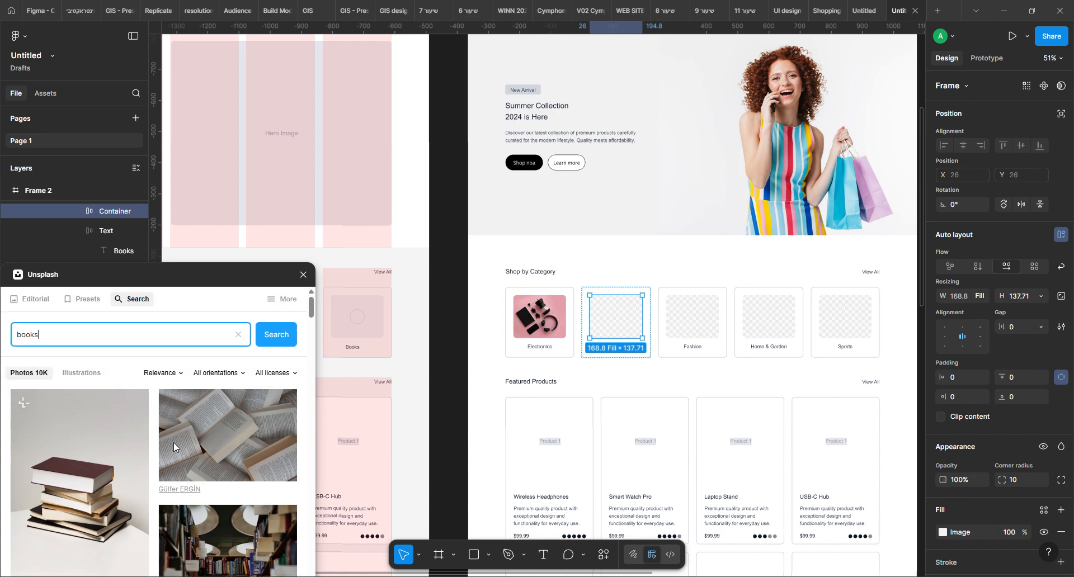
scroll(174, 442, down, 4)
scroll(174, 443, down, 10)
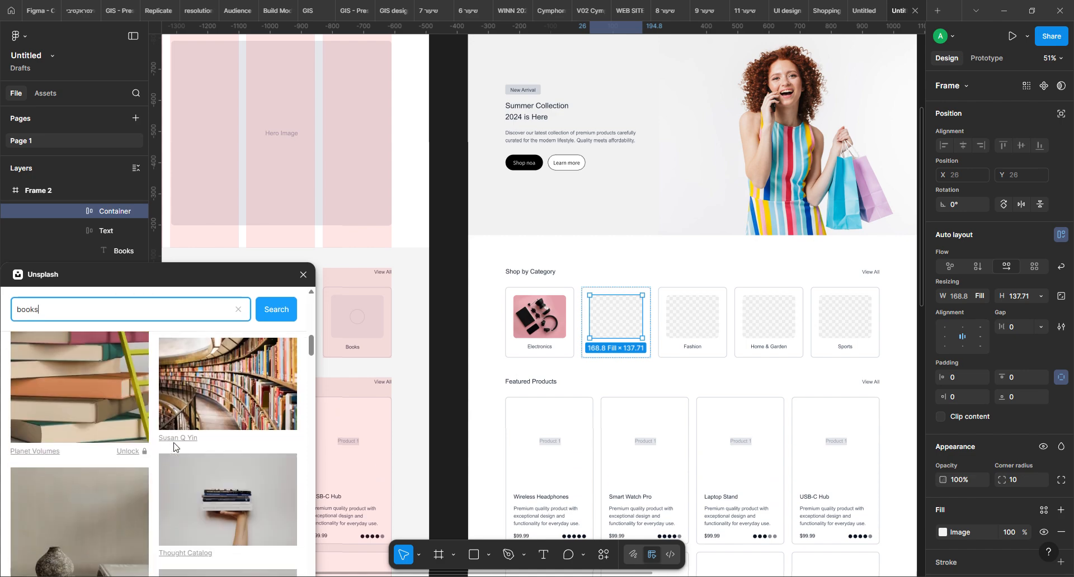
scroll(173, 442, down, 8)
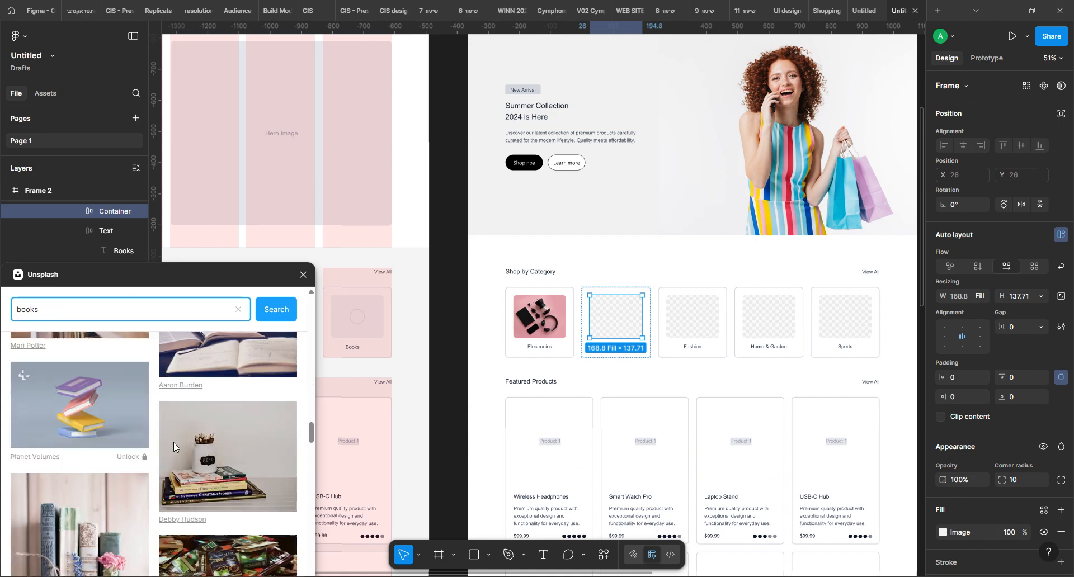
click(84, 411)
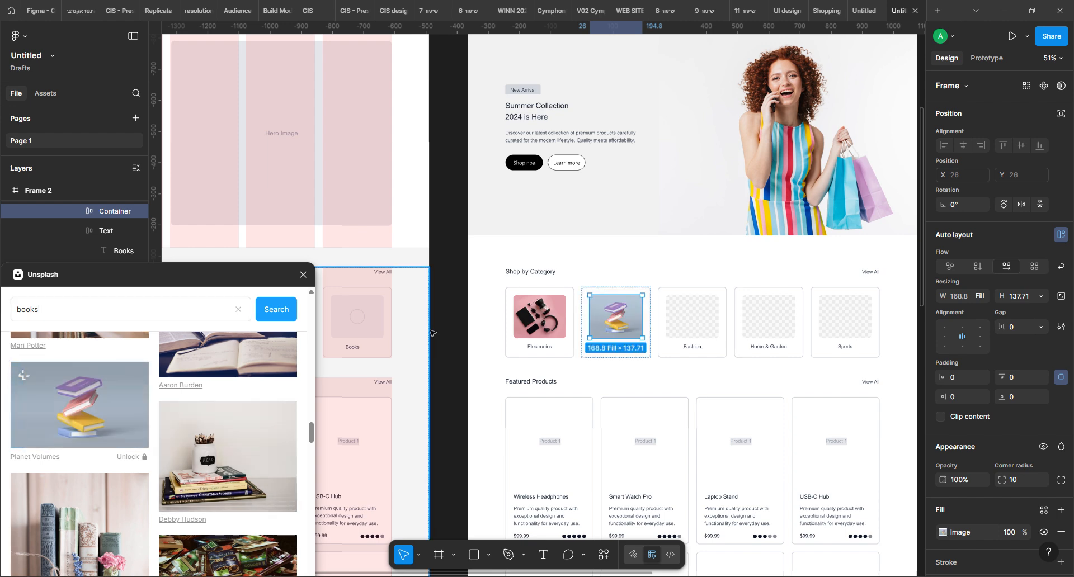
Select the Fashion card's image area and search the Unsplash photos for "fashion"
click(695, 323)
click(77, 313)
drag(77, 313, 2, 309)
text(fashion)
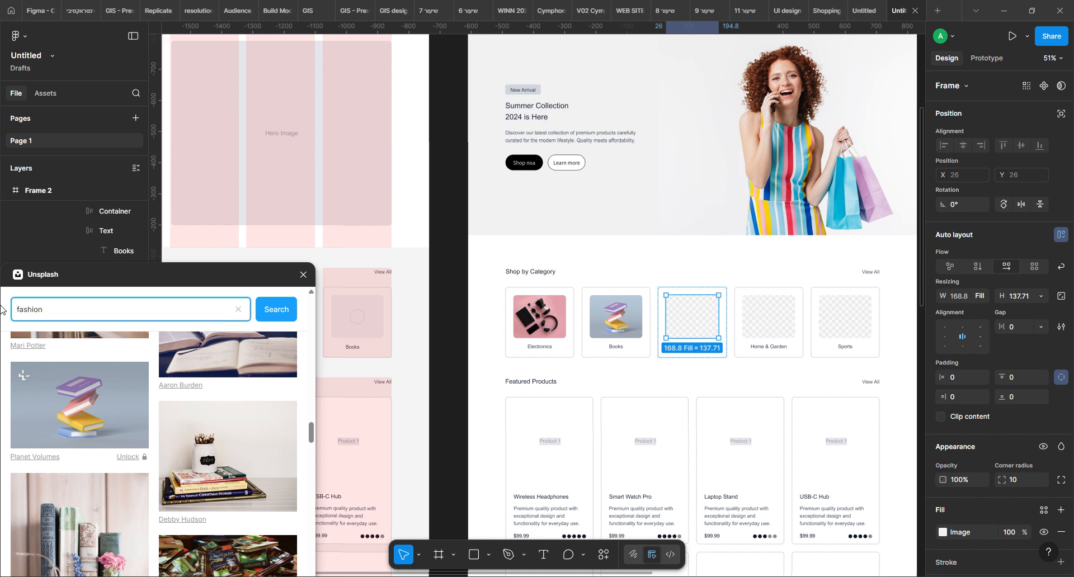
key(Return)
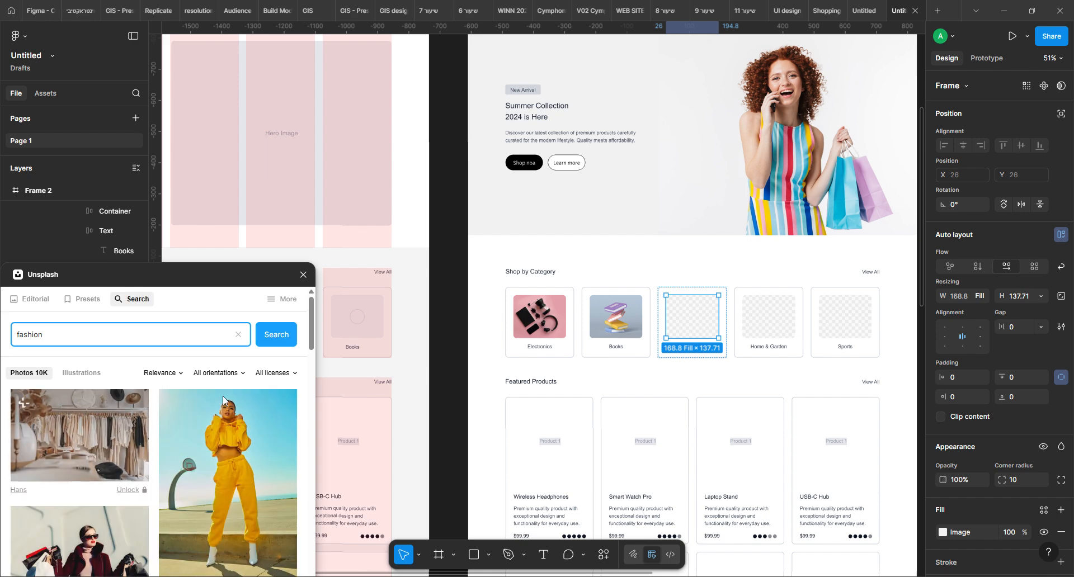
Fill the Fashion card's image area with the Unsplash photo of a wooden chair draped with white cloth, with shoes beside it
scroll(172, 442, down, 5)
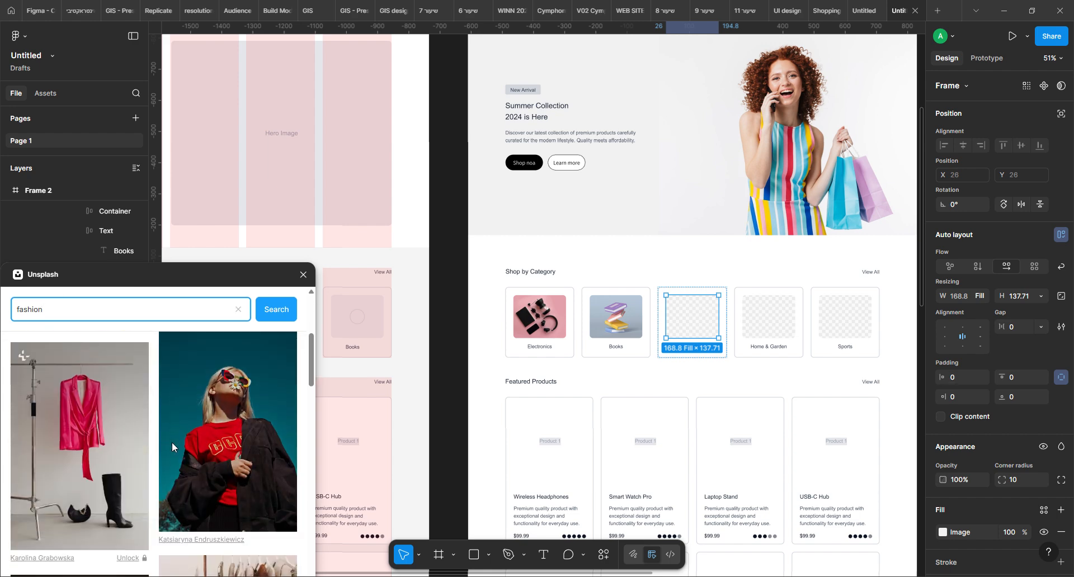
scroll(173, 442, down, 10)
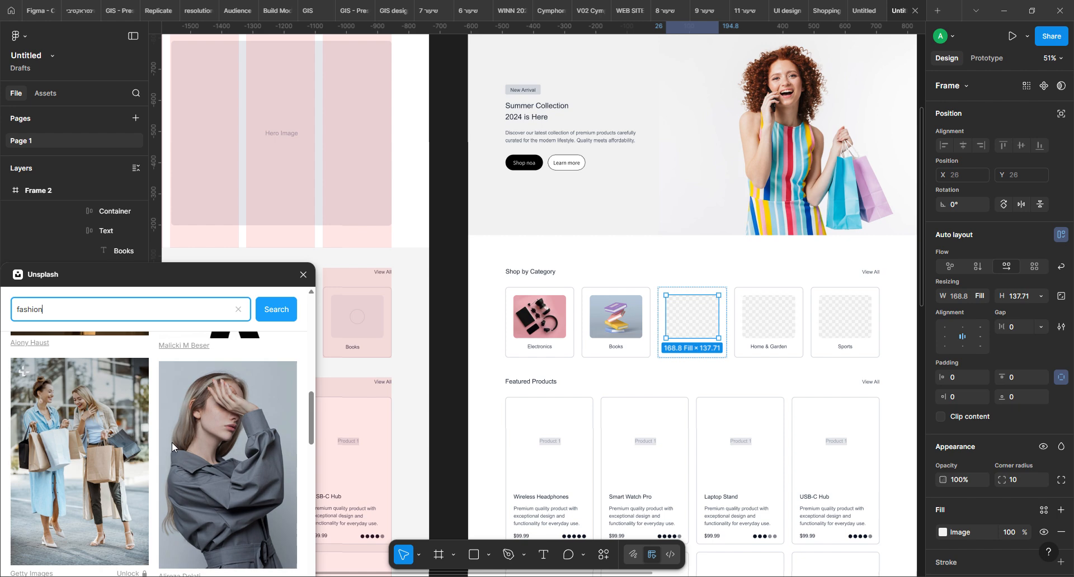
scroll(172, 442, down, 10)
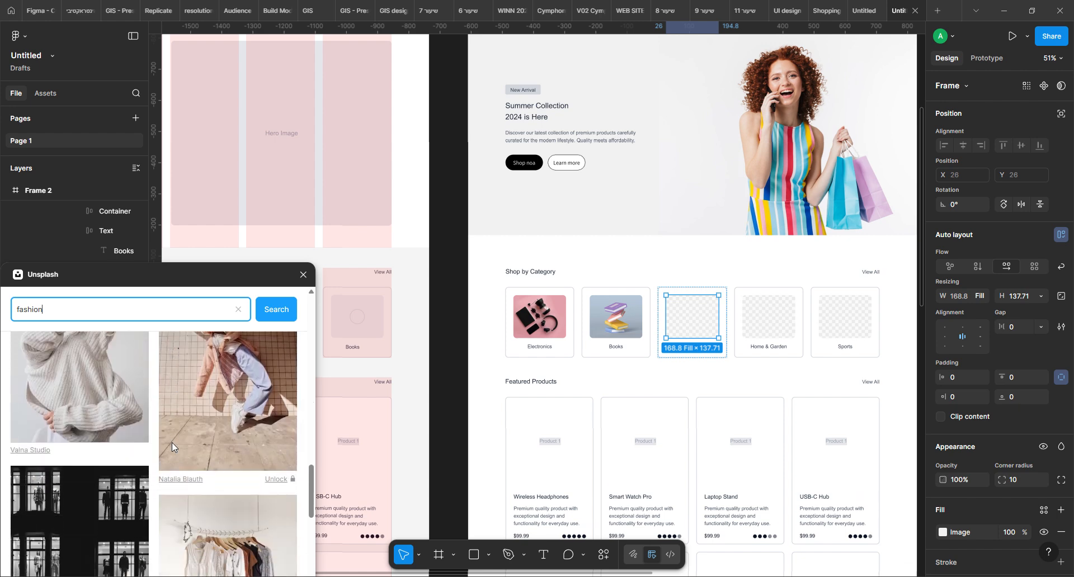
scroll(172, 445, down, 10)
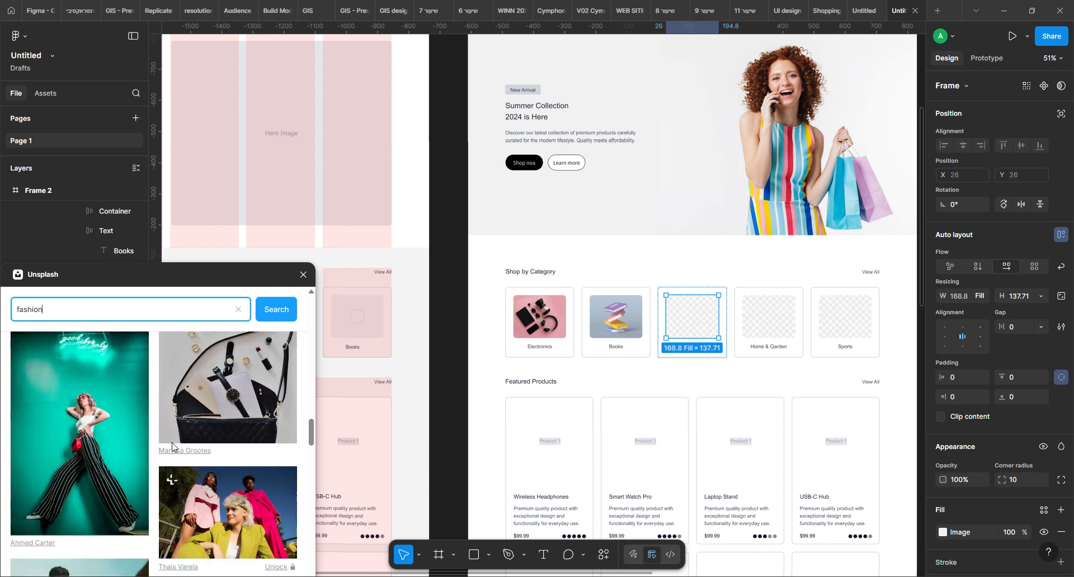
scroll(175, 446, down, 5)
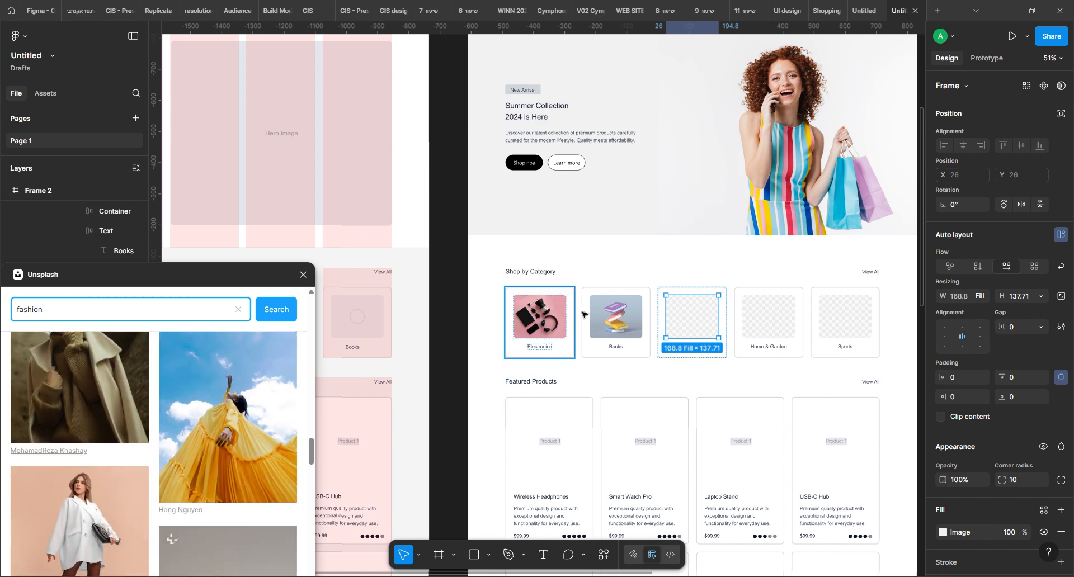
scroll(136, 454, down, 8)
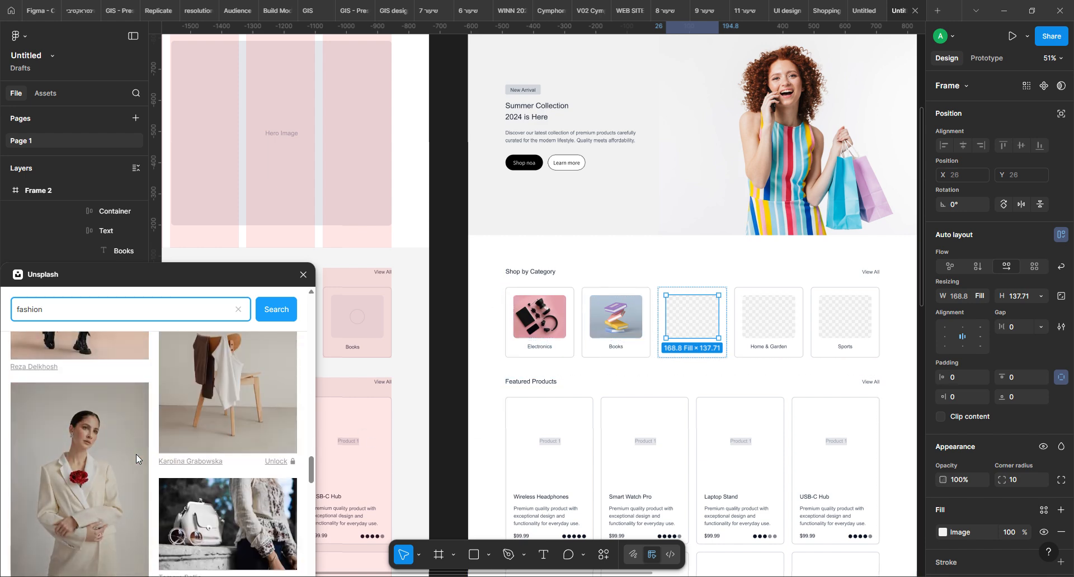
scroll(134, 455, down, 8)
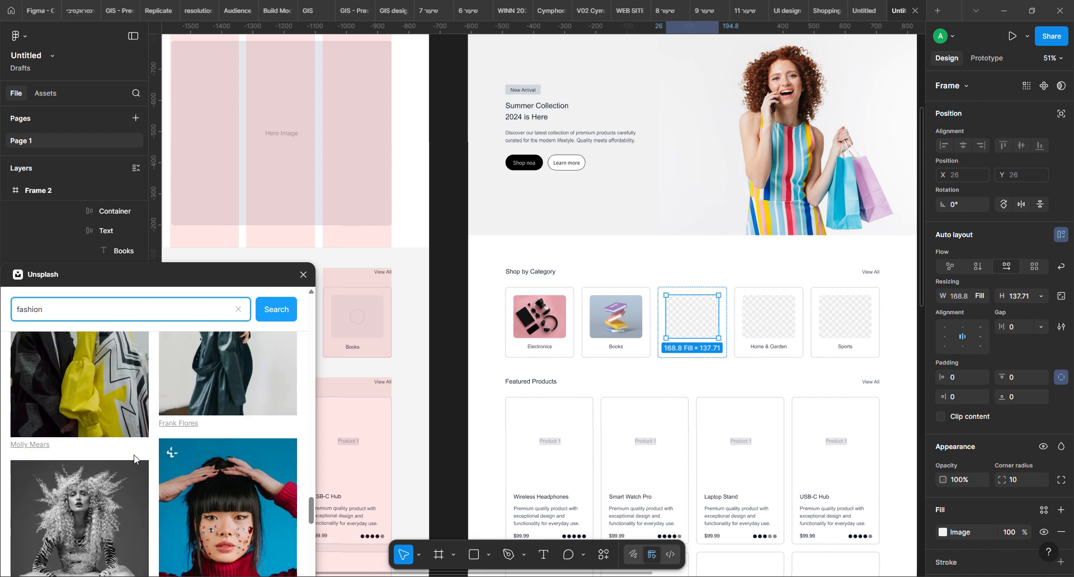
scroll(133, 455, up, 8)
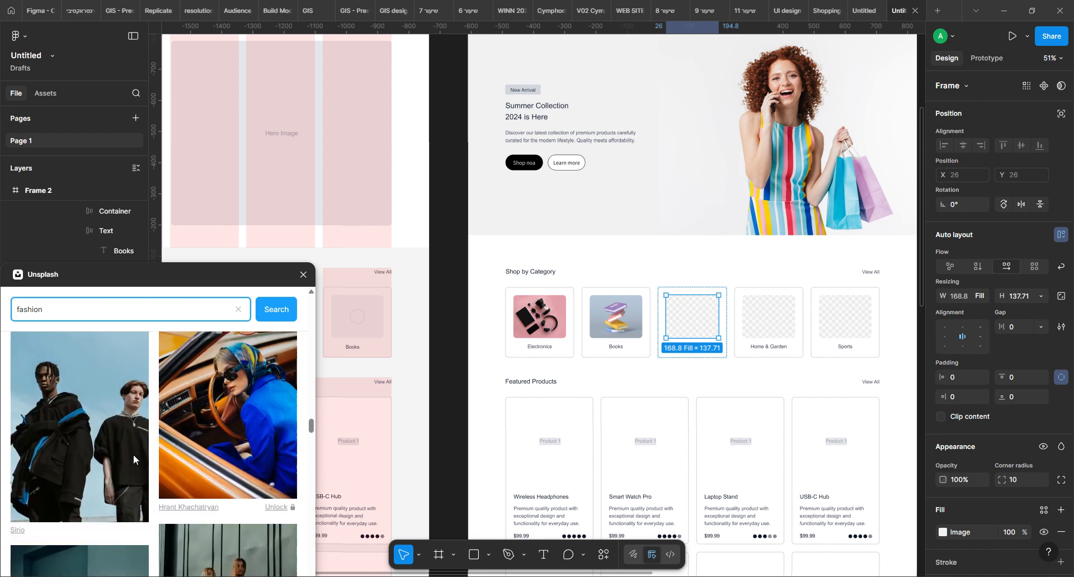
scroll(133, 454, down, 8)
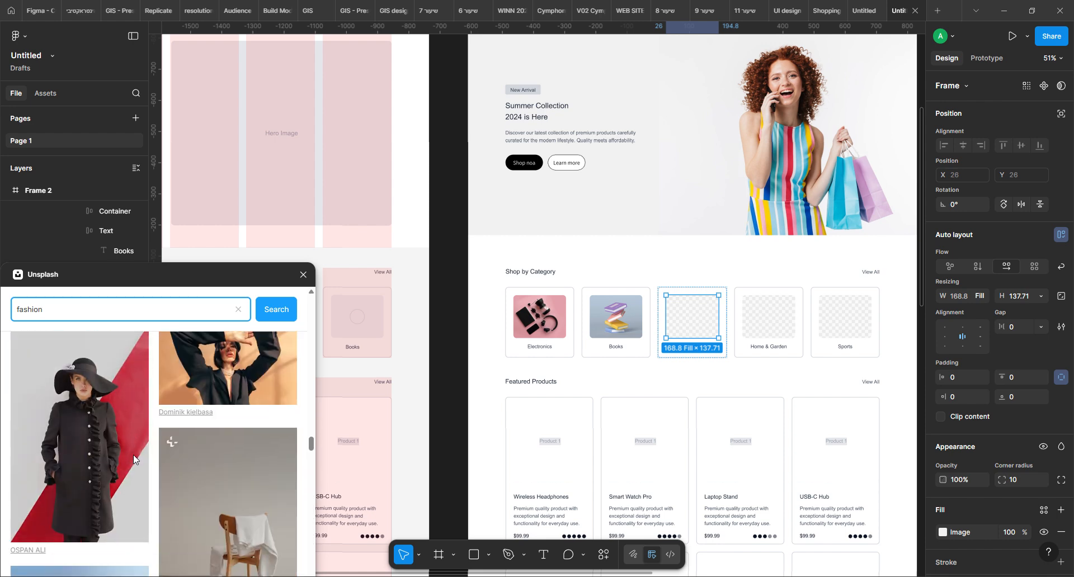
click(250, 430)
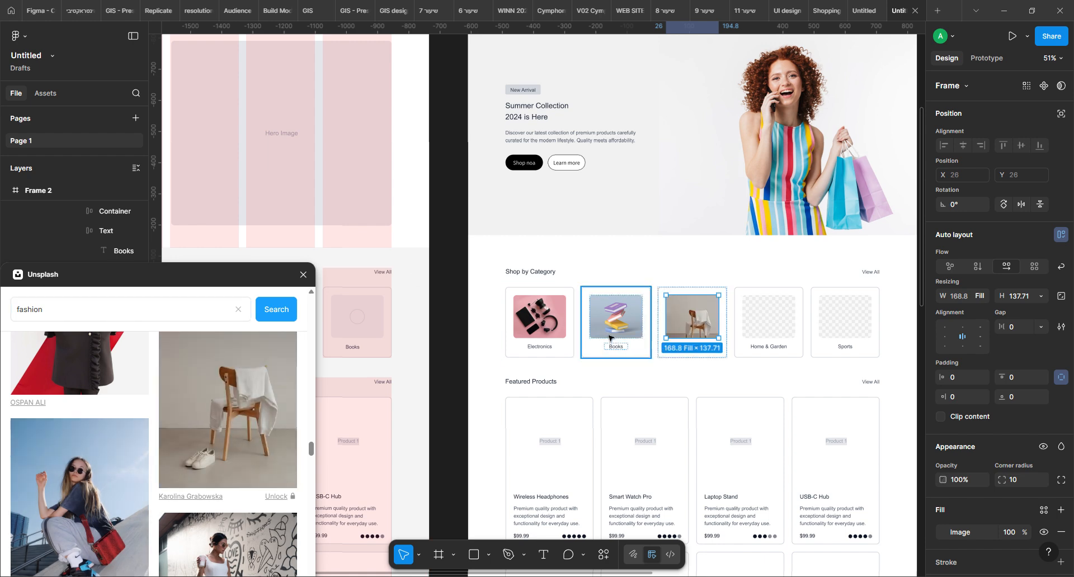
Crop the chair photo in the Fashion card, shifting it upward within its frame
double_click(701, 326)
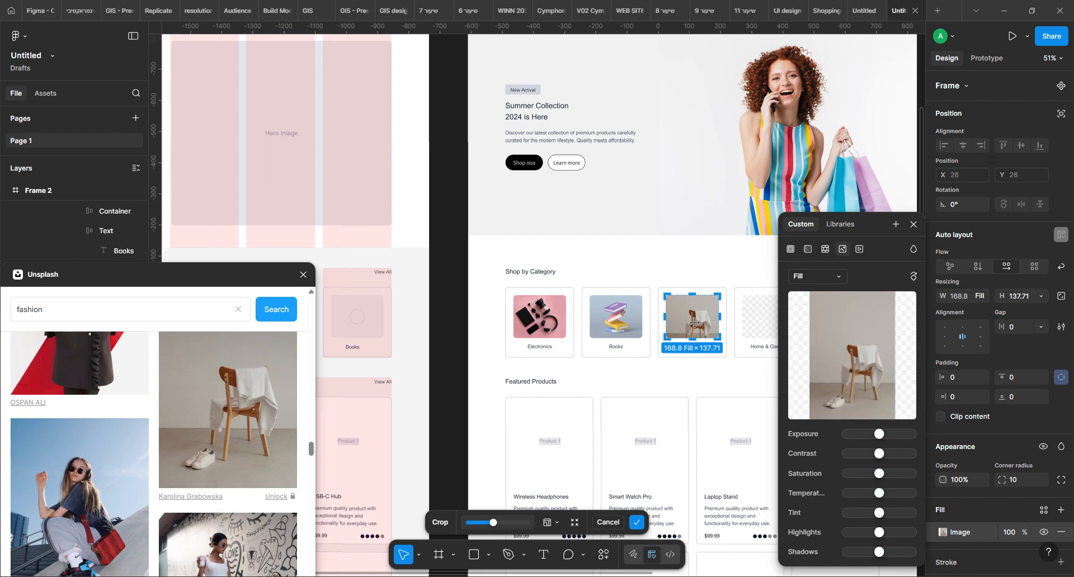
mouse_move(696, 324)
mouse_down()
mouse_move(693, 306)
mouse_move(694, 316)
mouse_up()
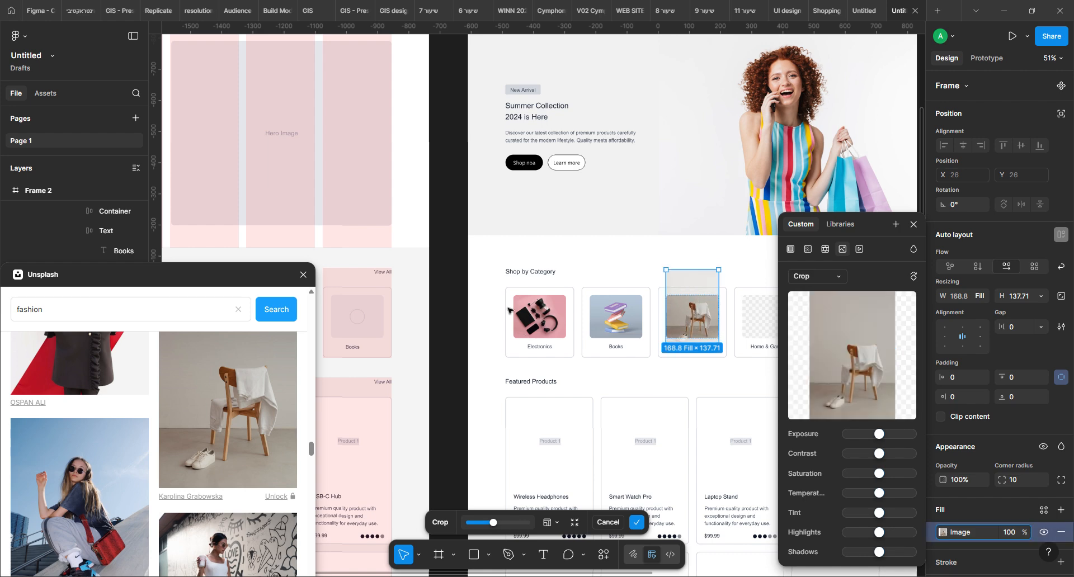
click(455, 306)
click(454, 307)
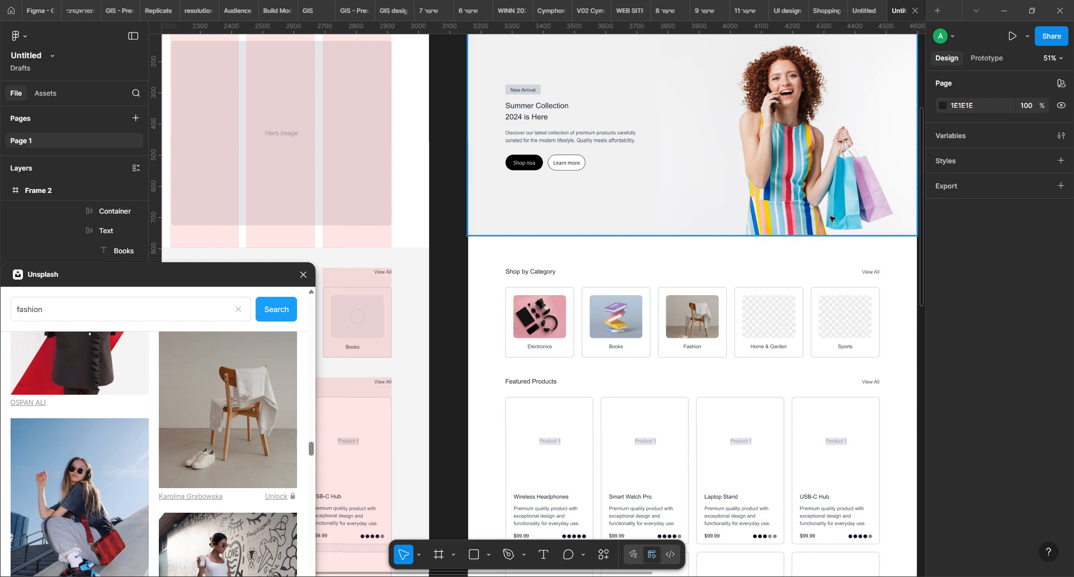
Look through more fashion photos, then search the Unsplash photos for "shoes"
scroll(263, 414, down, 10)
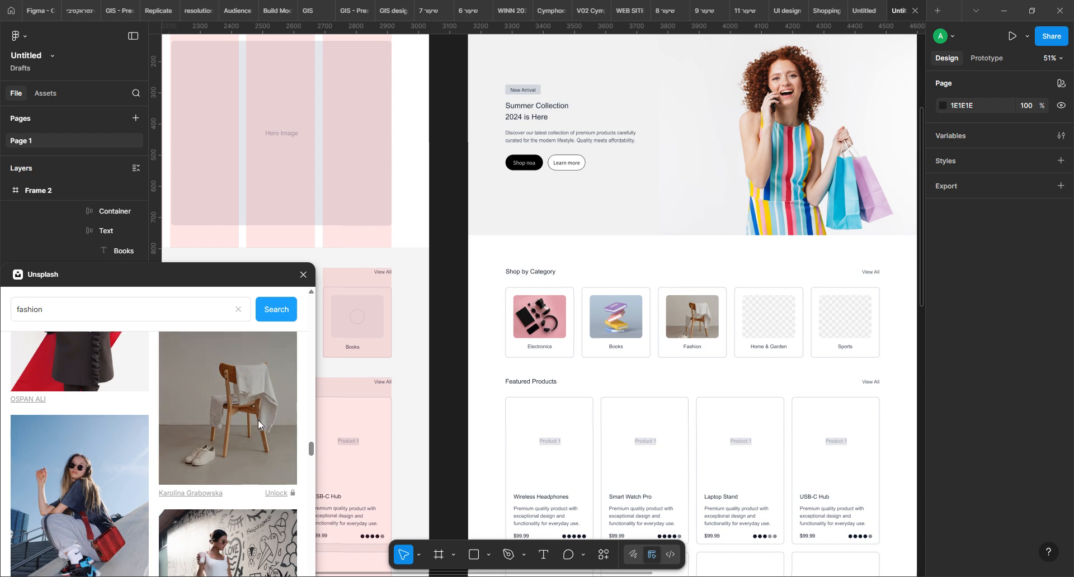
scroll(258, 423, down, 10)
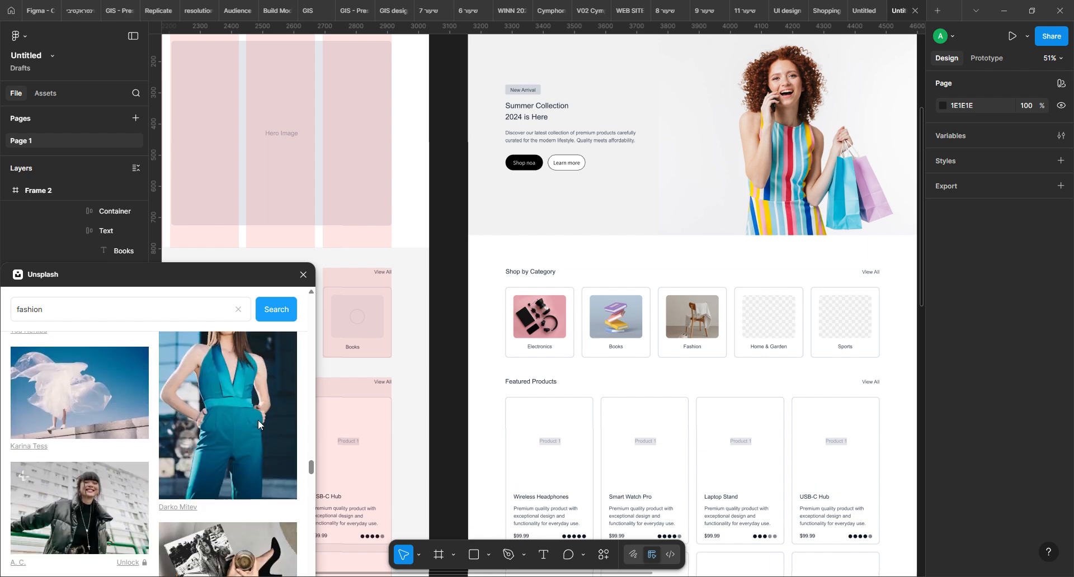
scroll(258, 424, down, 10)
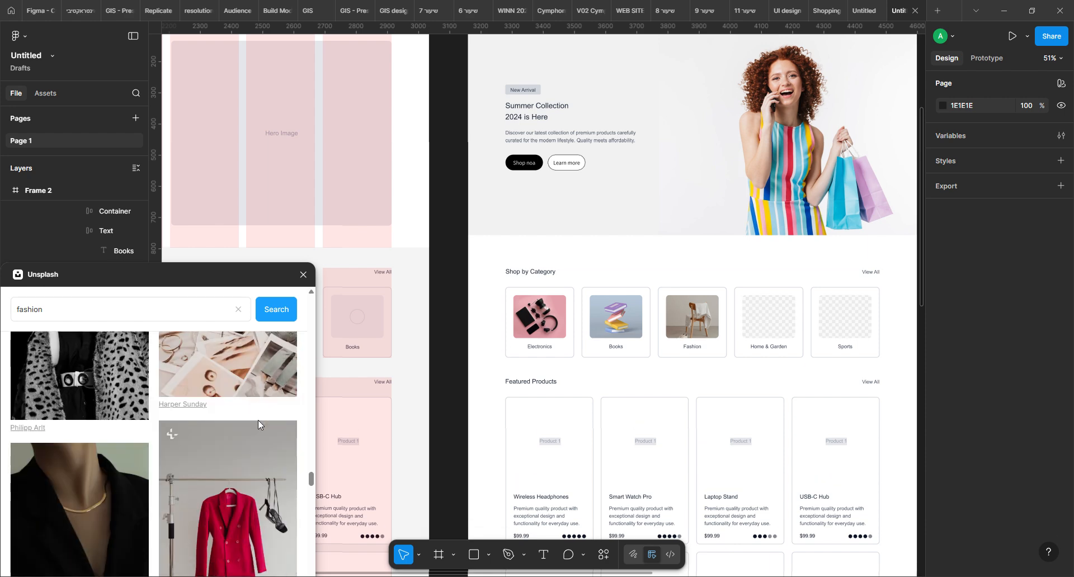
scroll(258, 423, down, 10)
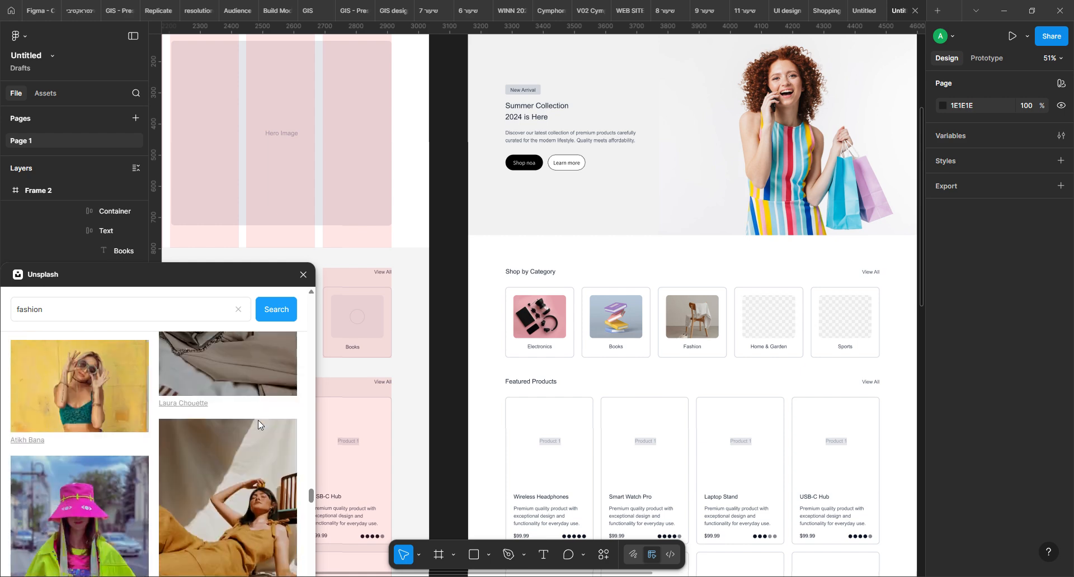
scroll(258, 423, down, 10)
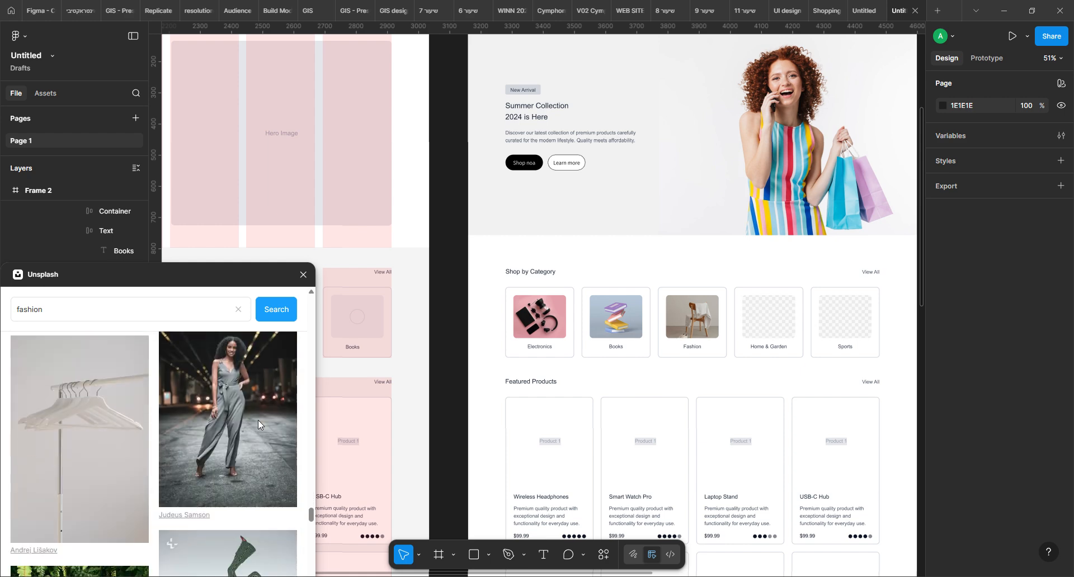
scroll(258, 421, down, 10)
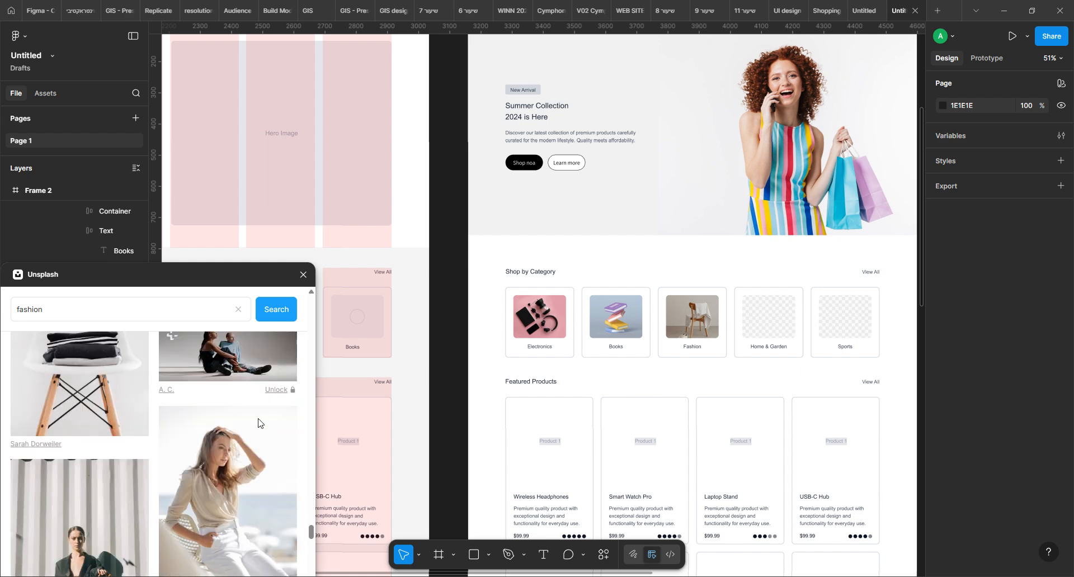
drag(85, 302, 2, 312)
text(sho)
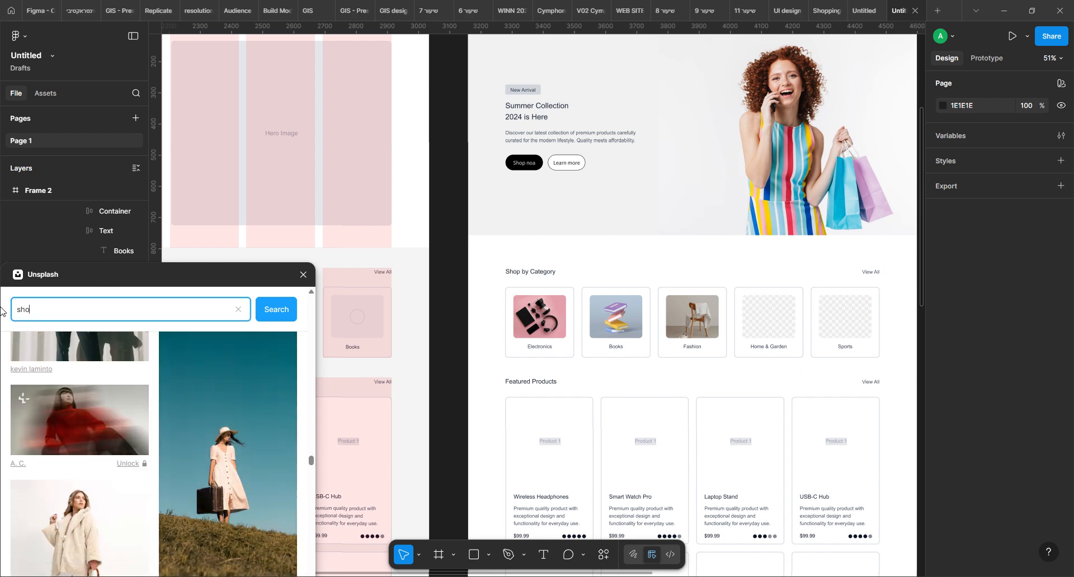
key(Return)
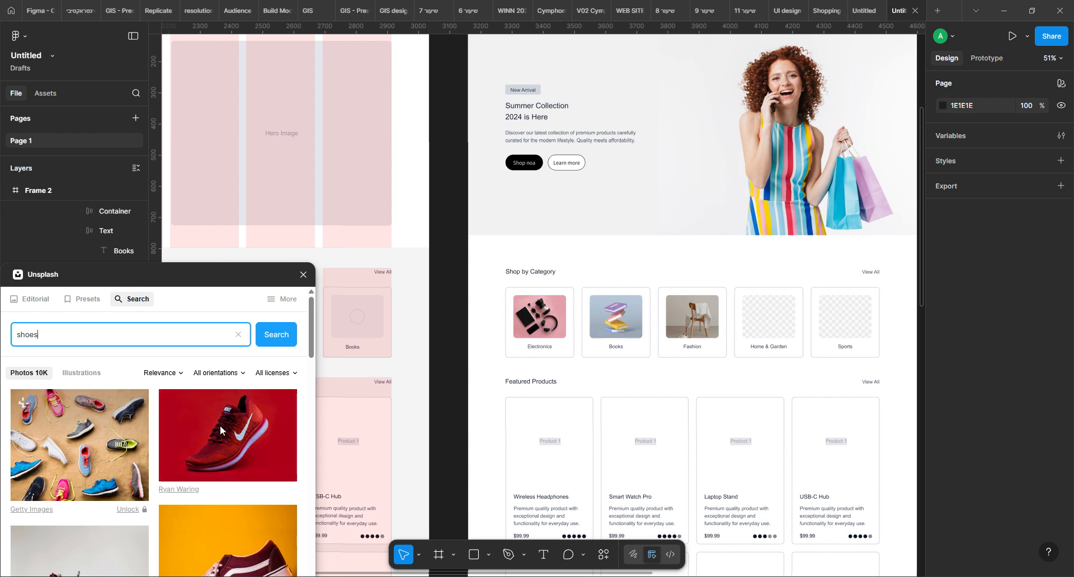
Replace the Fashion card's image with the Unsplash photo of a lime-green Nike sneaker on a green background
scroll(220, 425, down, 3)
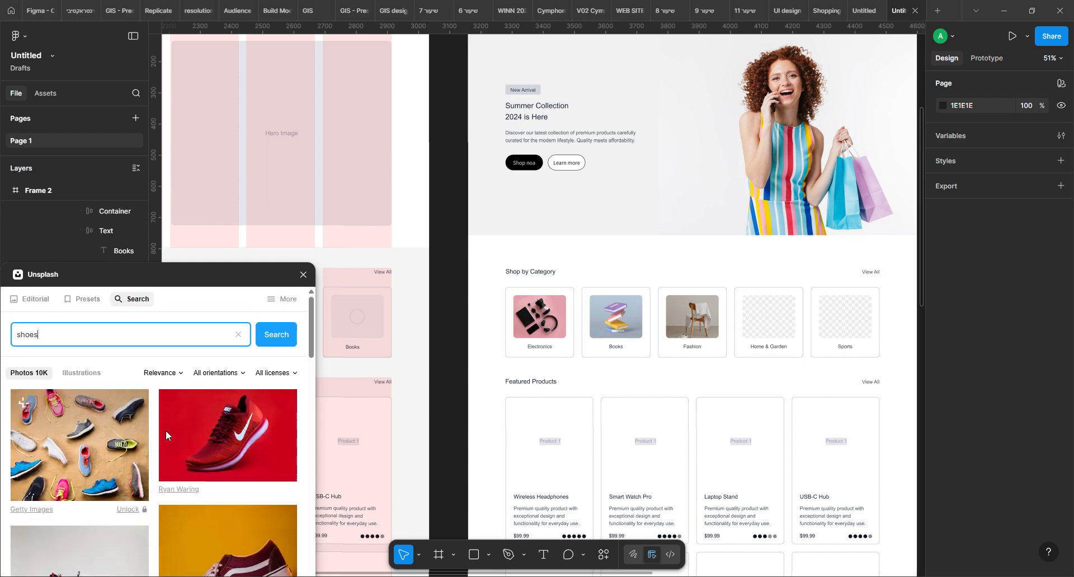
scroll(149, 440, down, 3)
drag(263, 481, 549, 330)
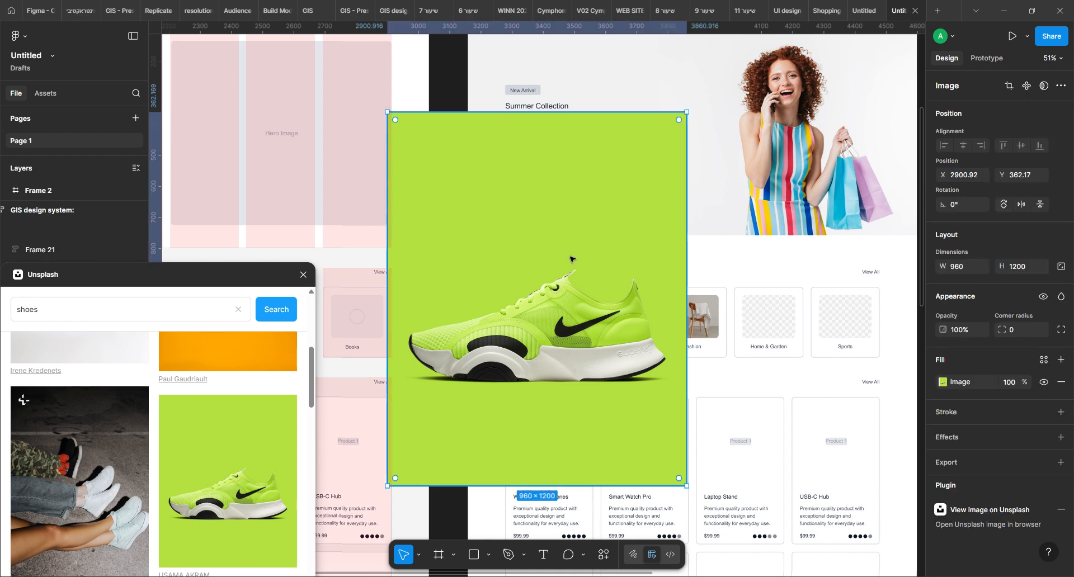
key(ctrl+z)
click(697, 324)
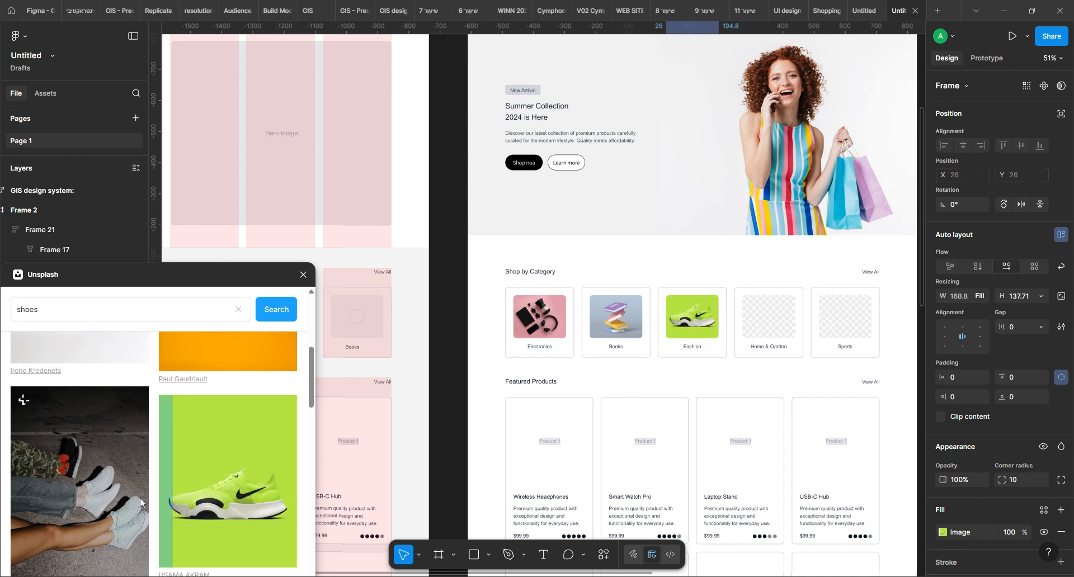
click(444, 239)
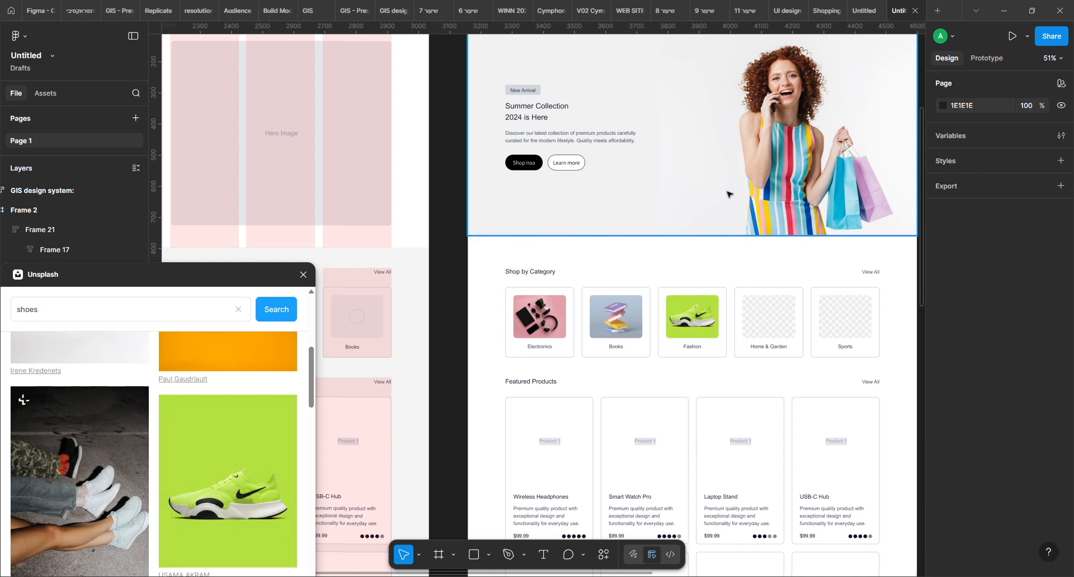
Select the image placeholder in the Wireless Headphones product card and search the Unsplash photos for "headphones"
scroll(773, 325, down, 4)
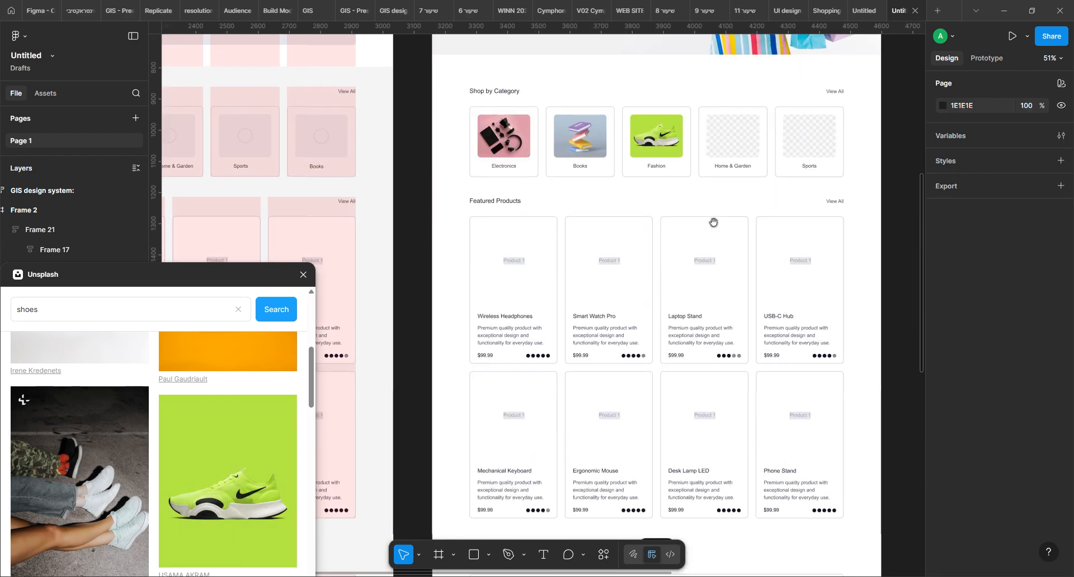
click(541, 283)
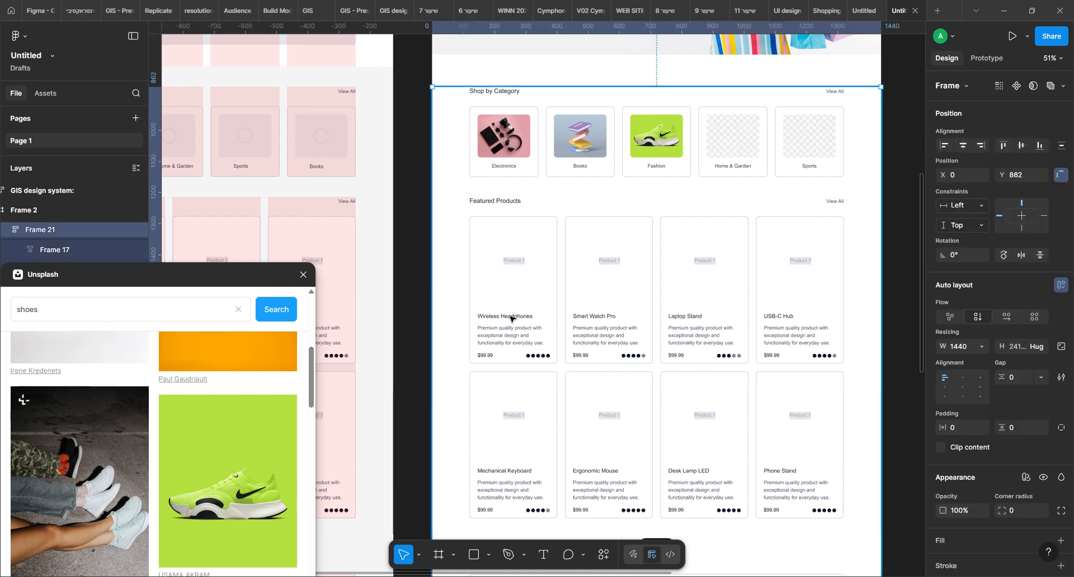
ctrl+click(511, 319)
click(514, 262)
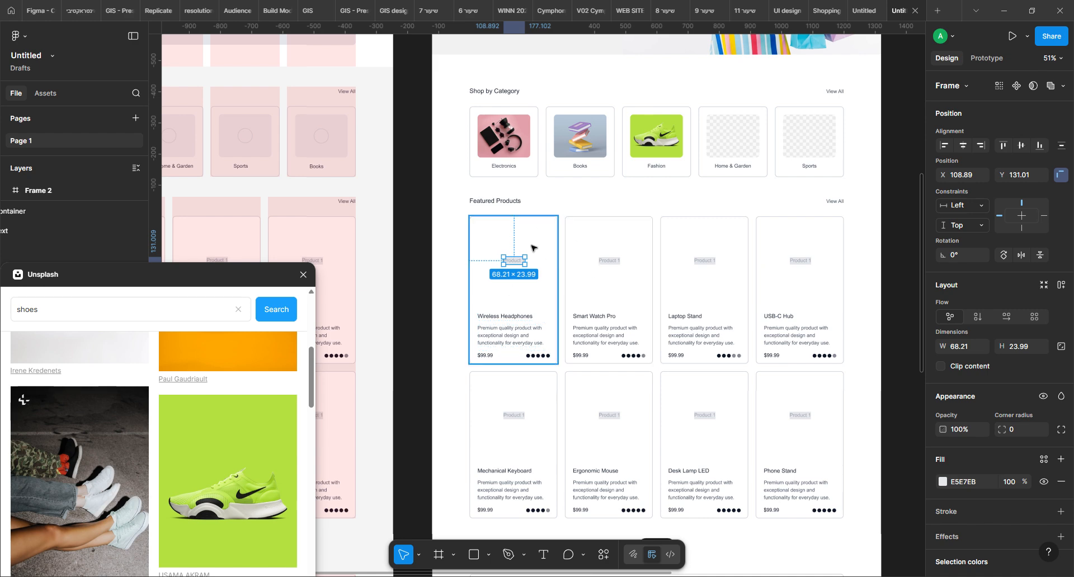
double_click(49, 313)
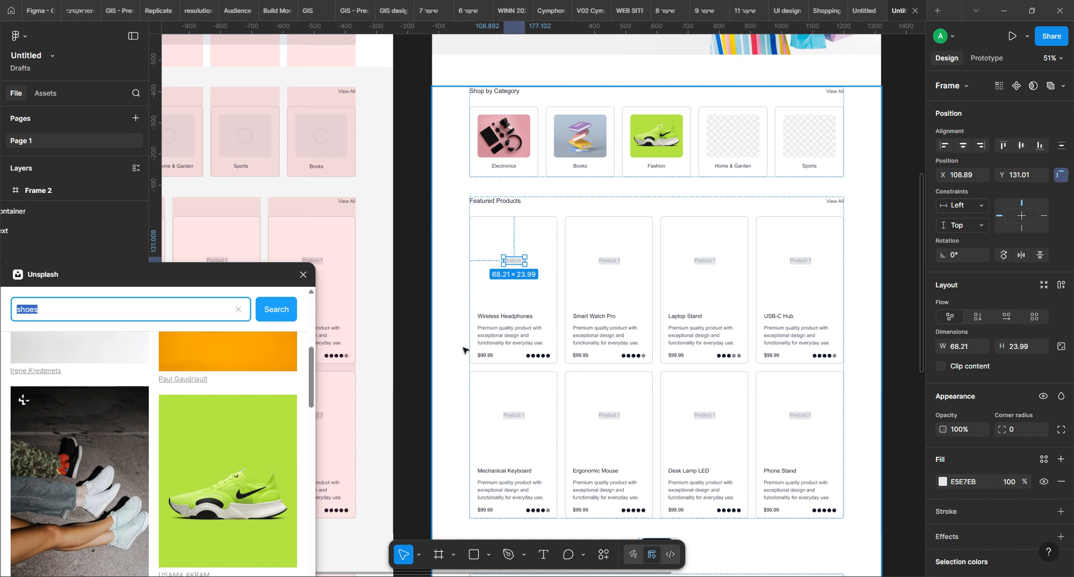
text(headphones)
key(Return)
Examine the Unsplash headphones photos for a clean product shot suited to the Wireless Headphones card
scroll(108, 493, down, 3)
scroll(169, 457, down, 5)
scroll(169, 416, down, 5)
scroll(165, 414, down, 5)
scroll(165, 416, down, 8)
scroll(166, 414, down, 3)
scroll(166, 432, down, 3)
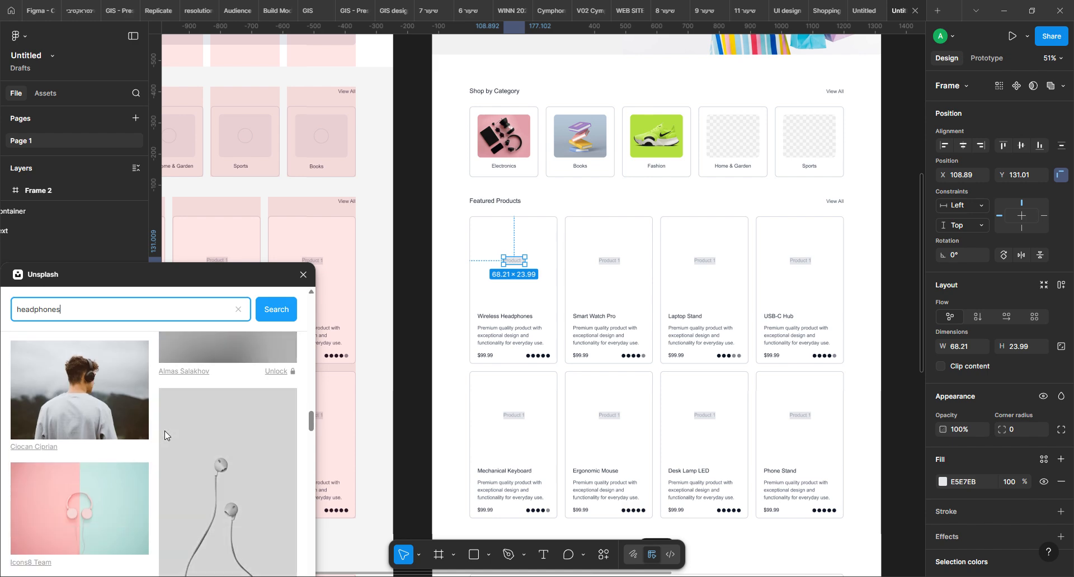
scroll(165, 434, down, 3)
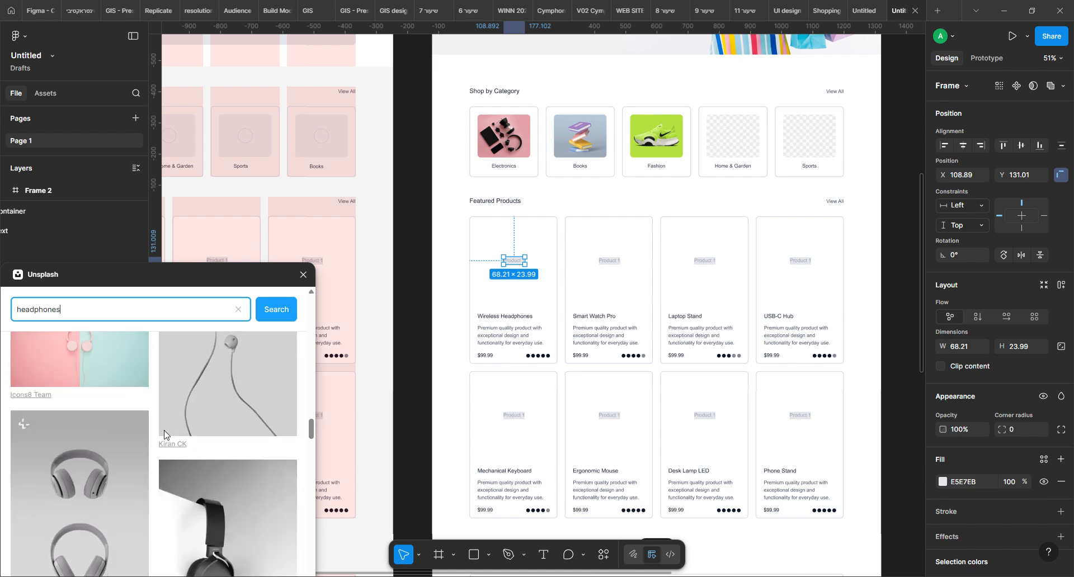
scroll(165, 434, up, 2)
scroll(165, 434, down, 8)
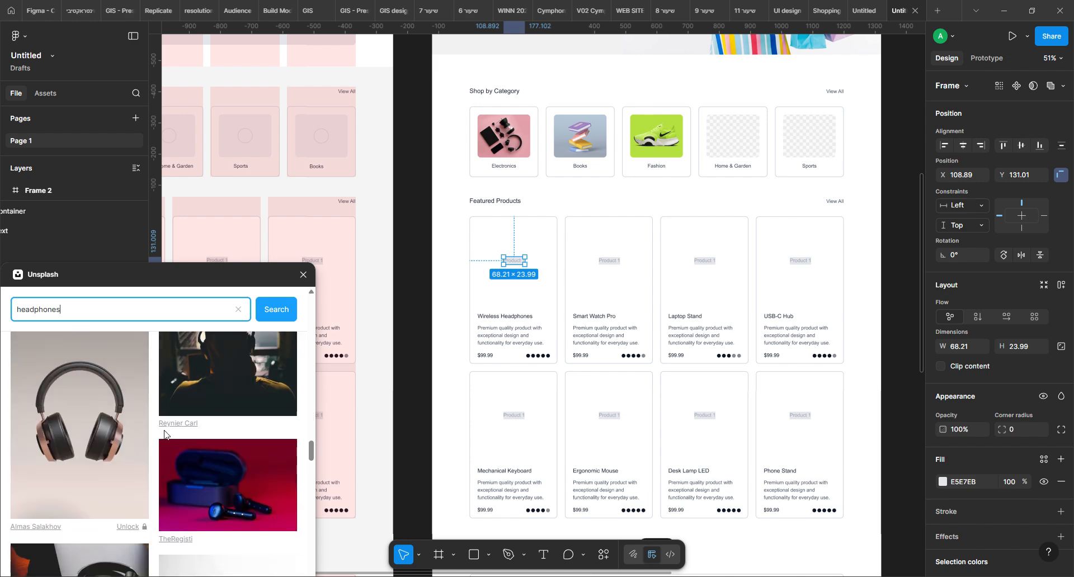
Refine the Unsplash photo search to "headphones isolated" and look through the matching photos
scroll(165, 433, down, 3)
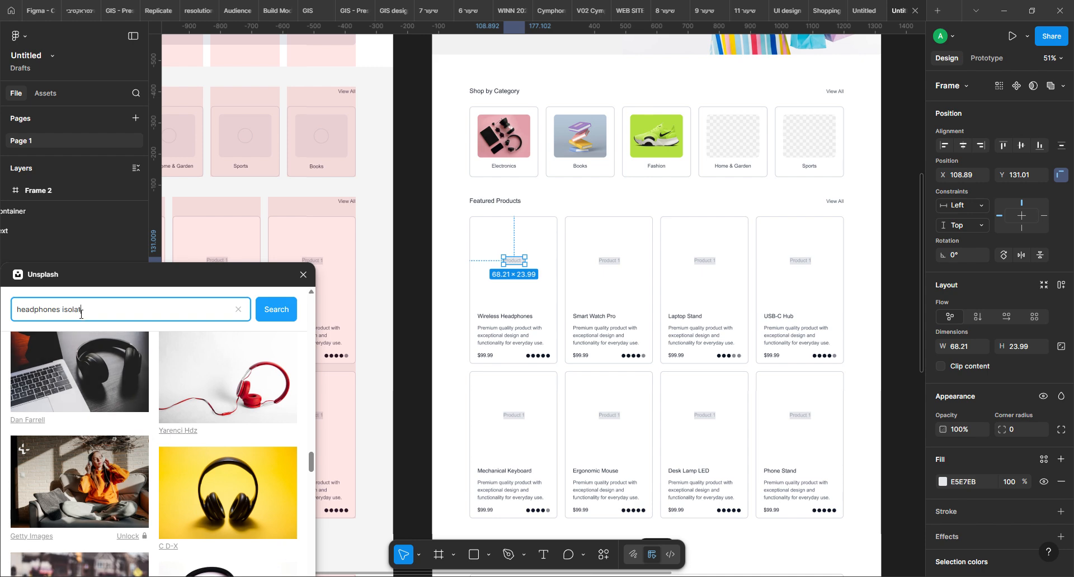
key(Return)
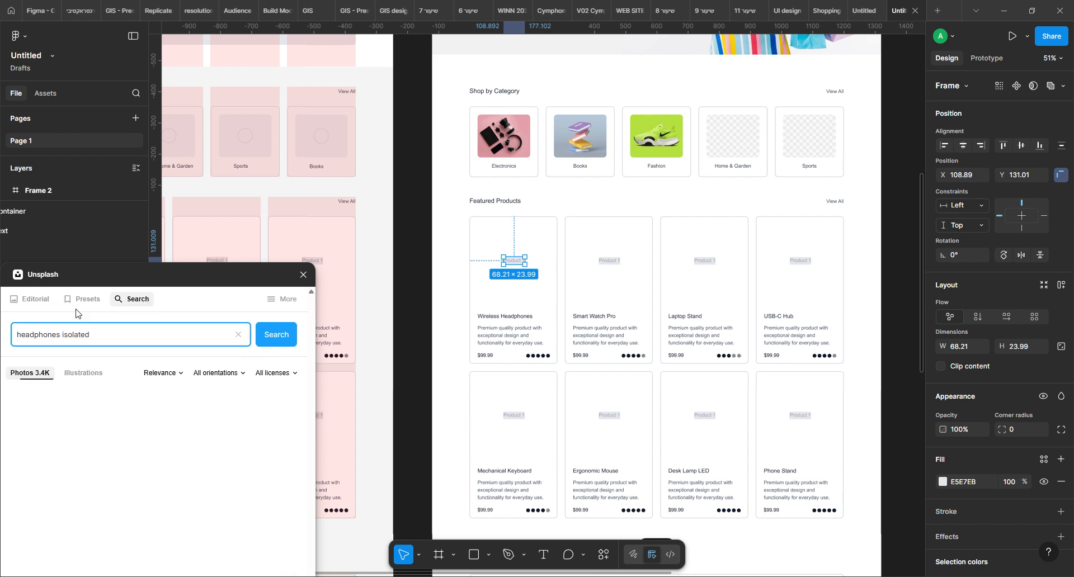
scroll(176, 448, down, 5)
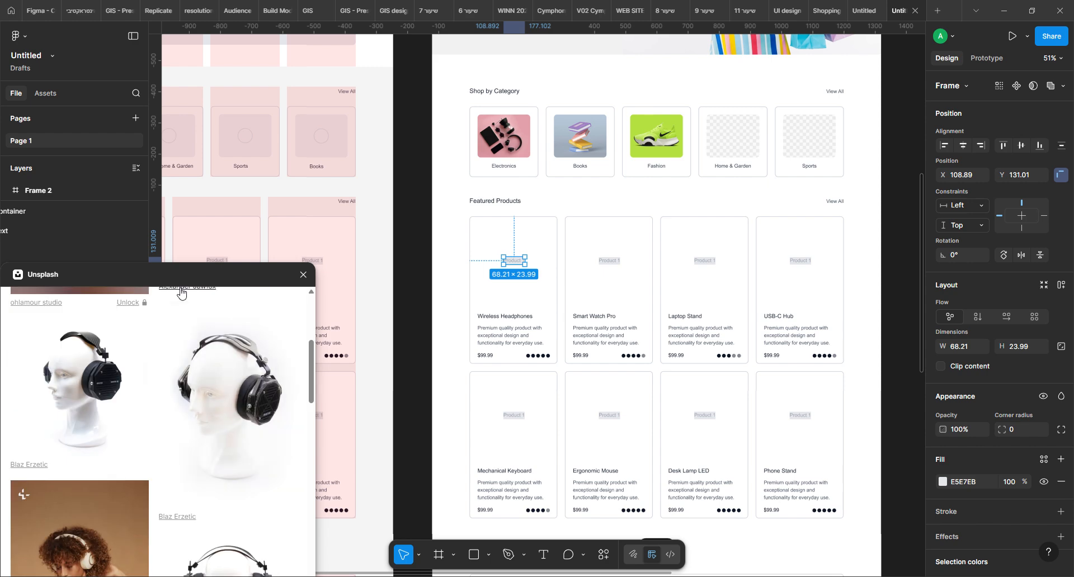
Try filling the Wireless Headphones placeholder with the Unsplash photo of headphones on a mannequin head, then undo it
scroll(242, 449, down, 5)
scroll(240, 434, down, 3)
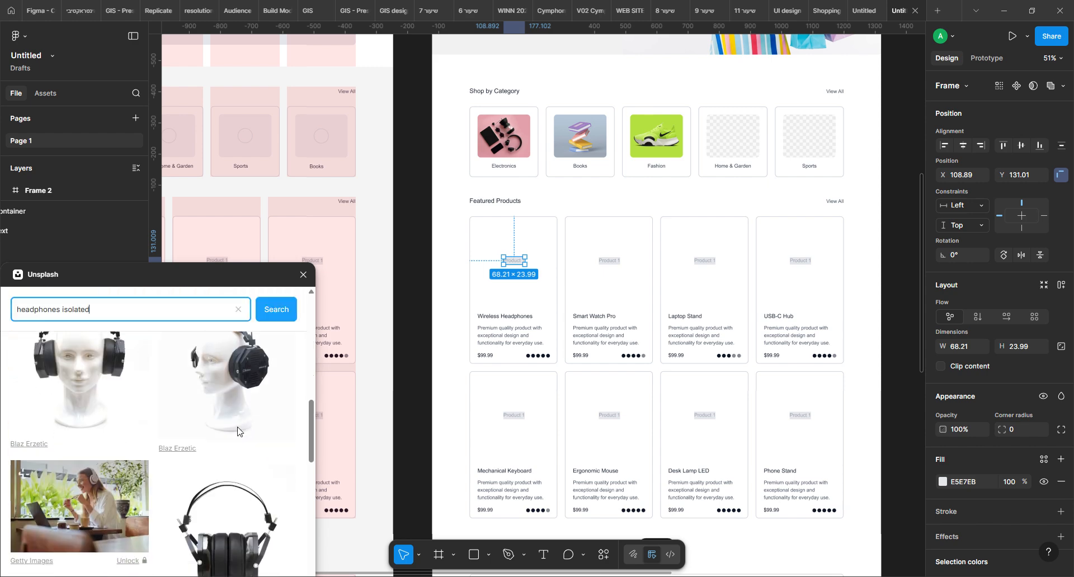
click(87, 376)
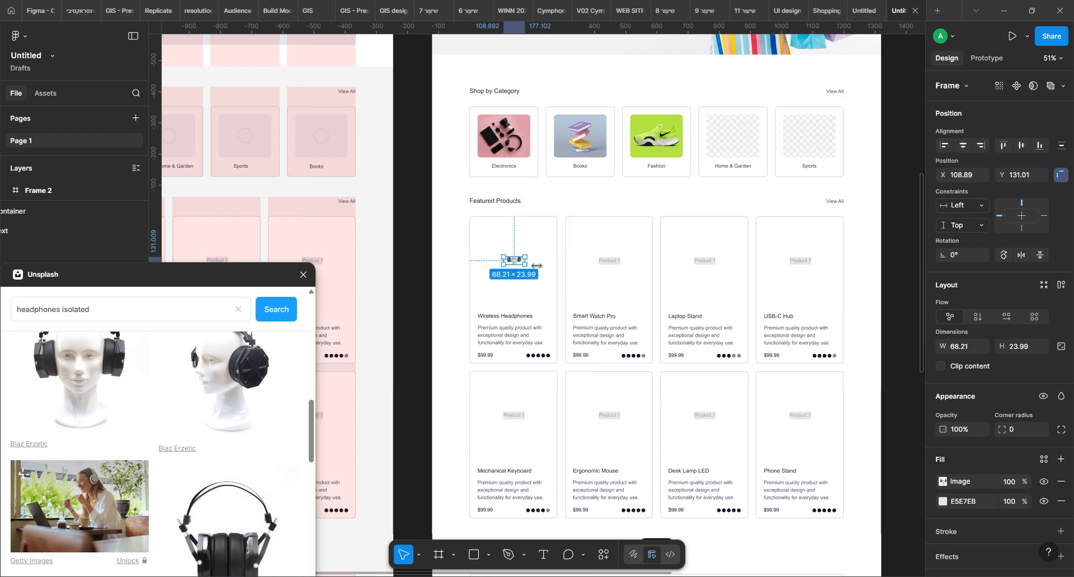
drag(534, 263, 505, 269)
key(ctrl+z)
key(ctrl+z)
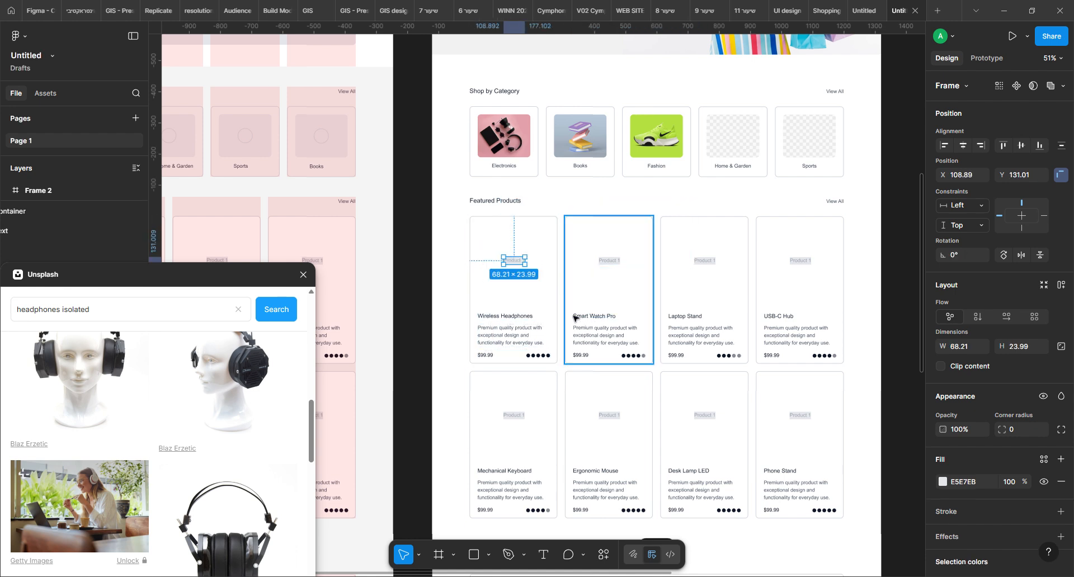
Enlarge the Wireless Headphones image placeholder to about 232 × 224 so it fills the area above the product title
mouse_move(503, 257)
mouse_down()
mouse_move(484, 235)
mouse_move(486, 260)
mouse_up()
drag(552, 259, 557, 258)
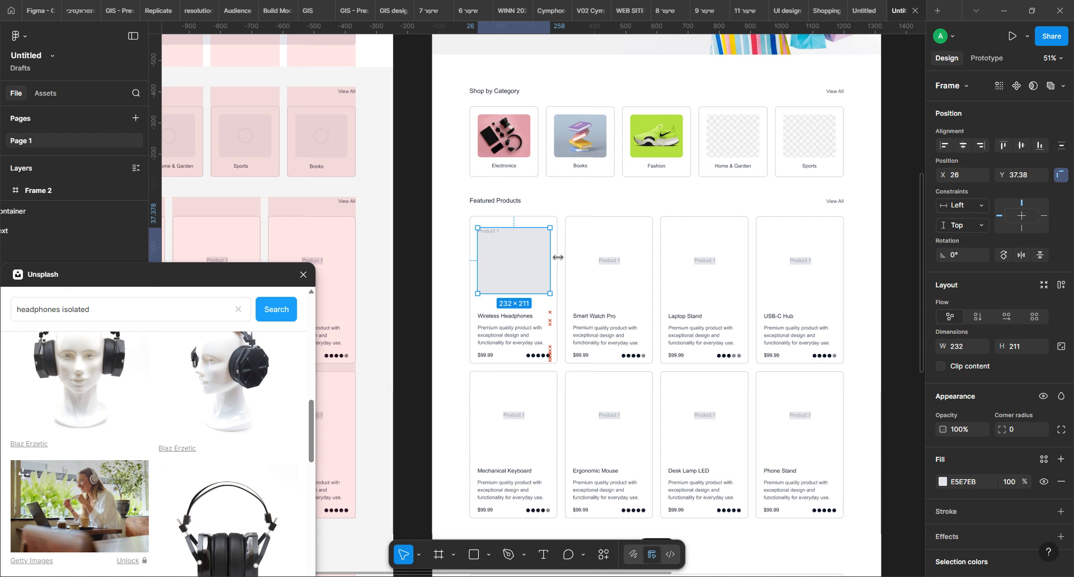
drag(534, 235, 534, 232)
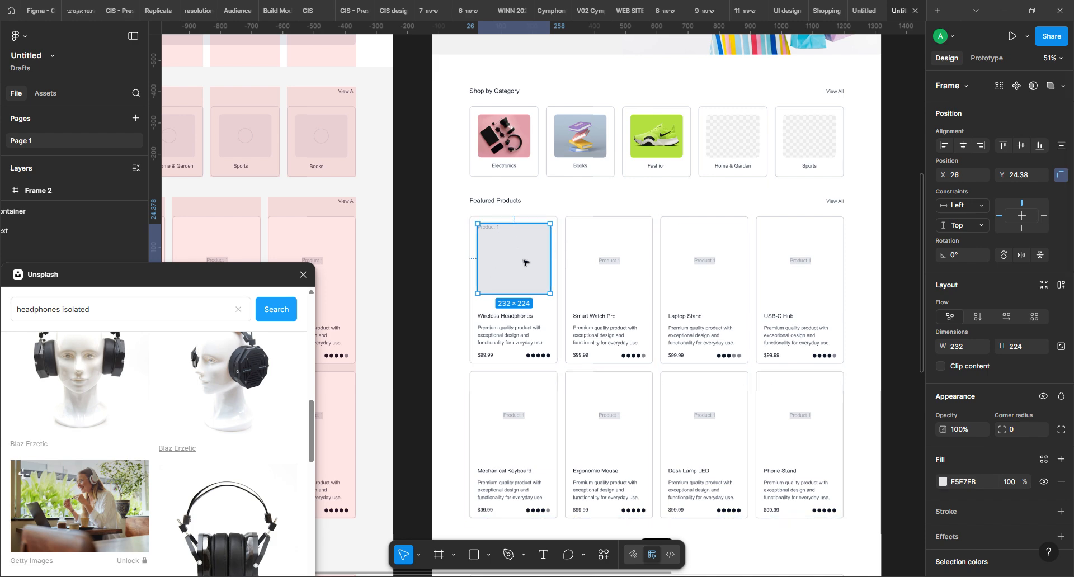
Fill the Wireless Headphones placeholder with the Unsplash photo of black headphones on white and delete its leftover Product 1 label
click(943, 483)
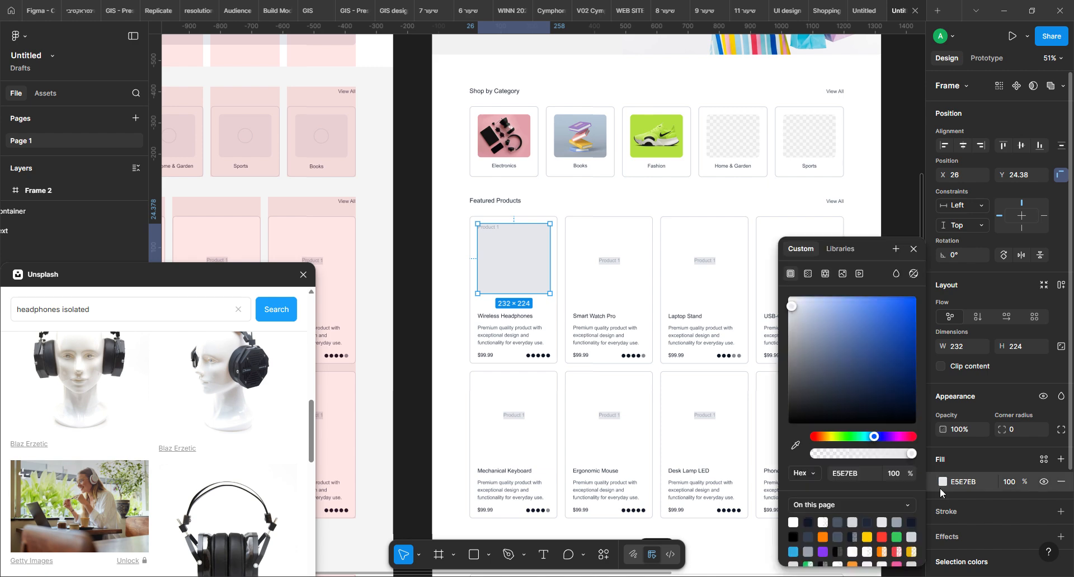
click(844, 274)
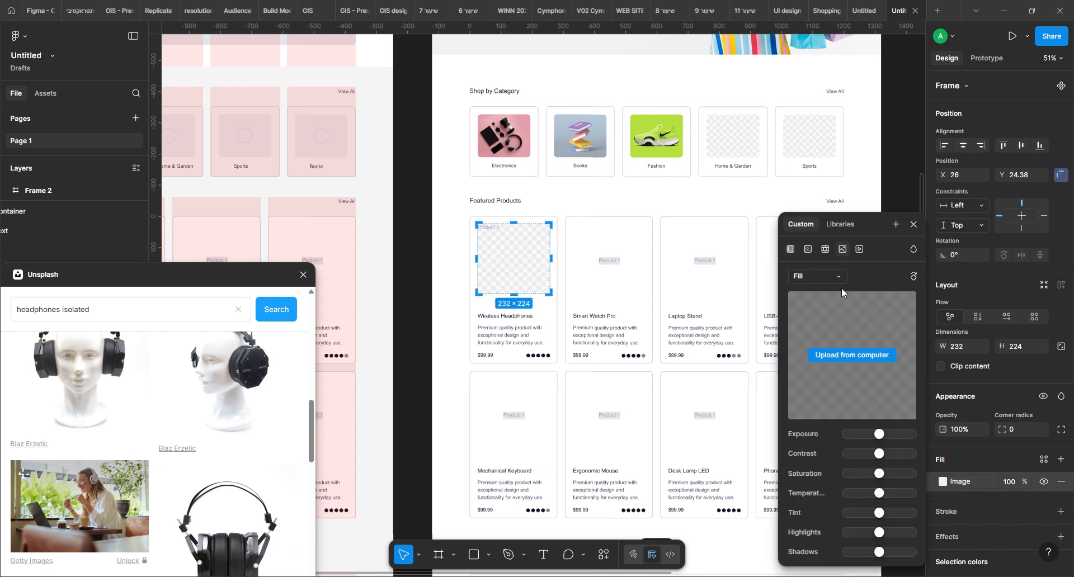
click(227, 520)
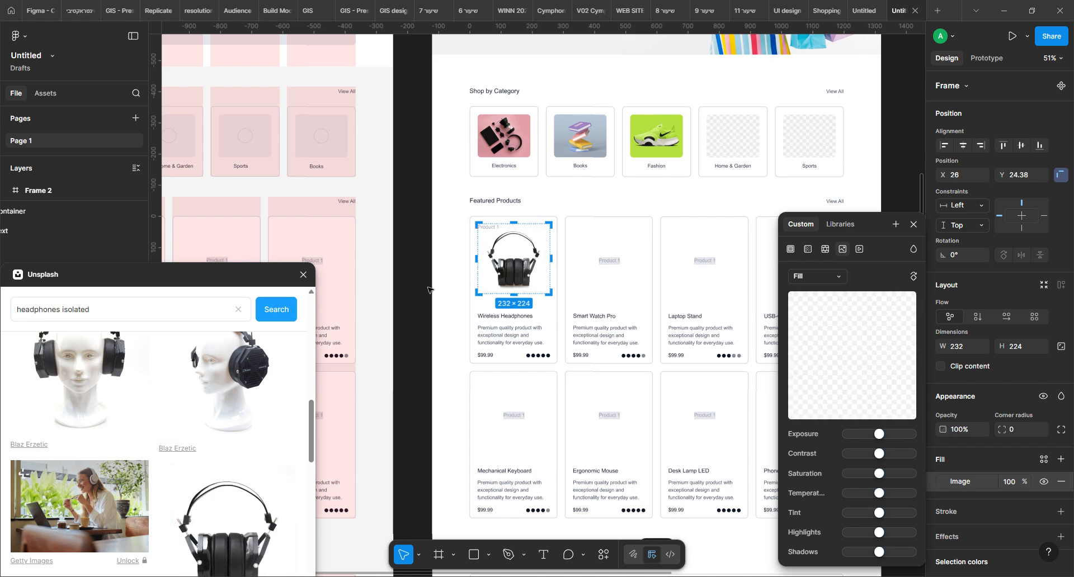
click(414, 298)
click(491, 228)
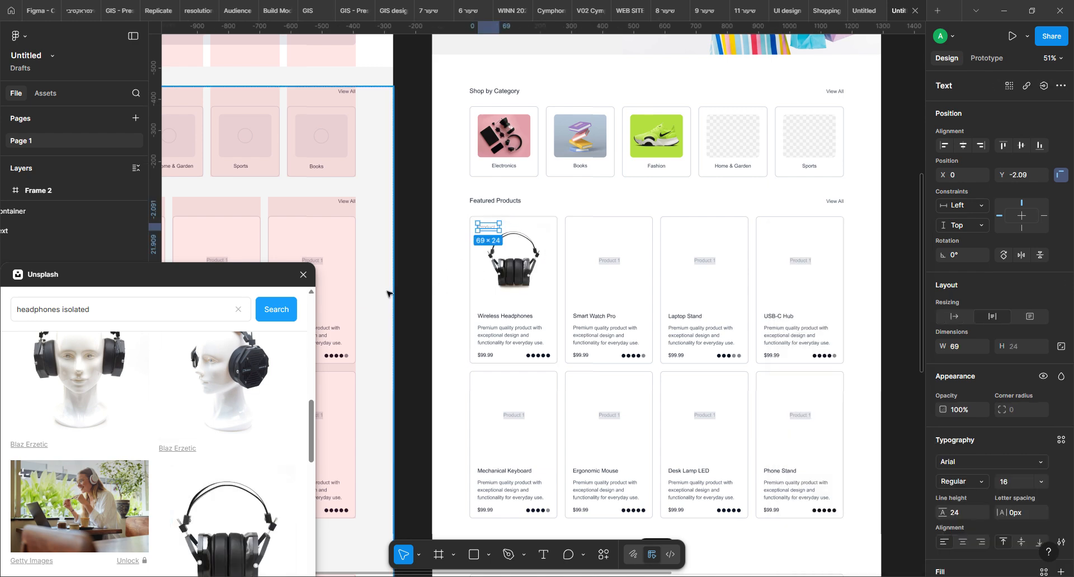
key(Delete)
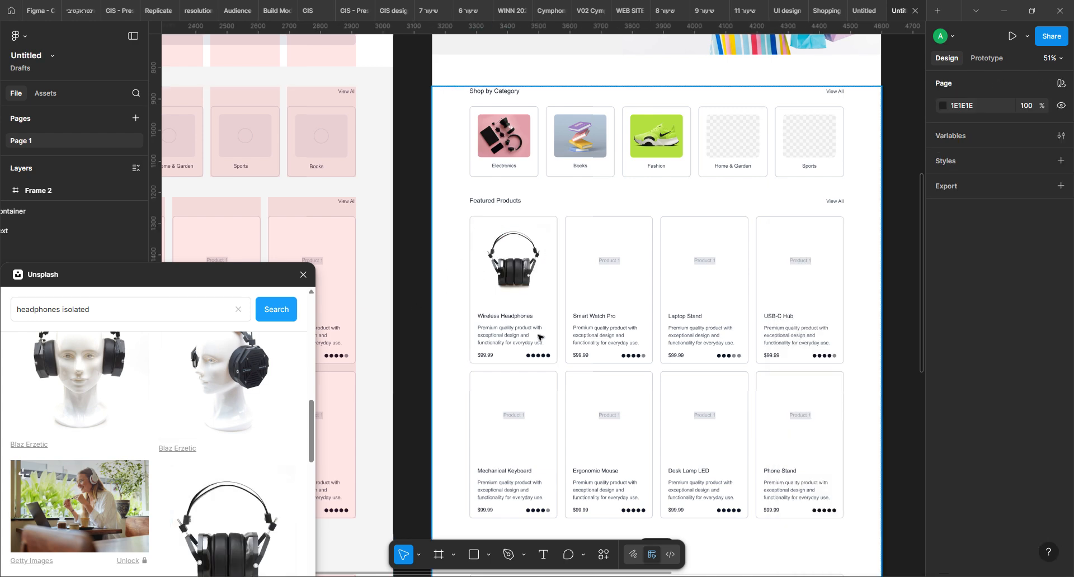
Set the font size of the hero's Summer Collection heading to 90
drag(652, 182, 638, 244)
drag(638, 185, 610, 307)
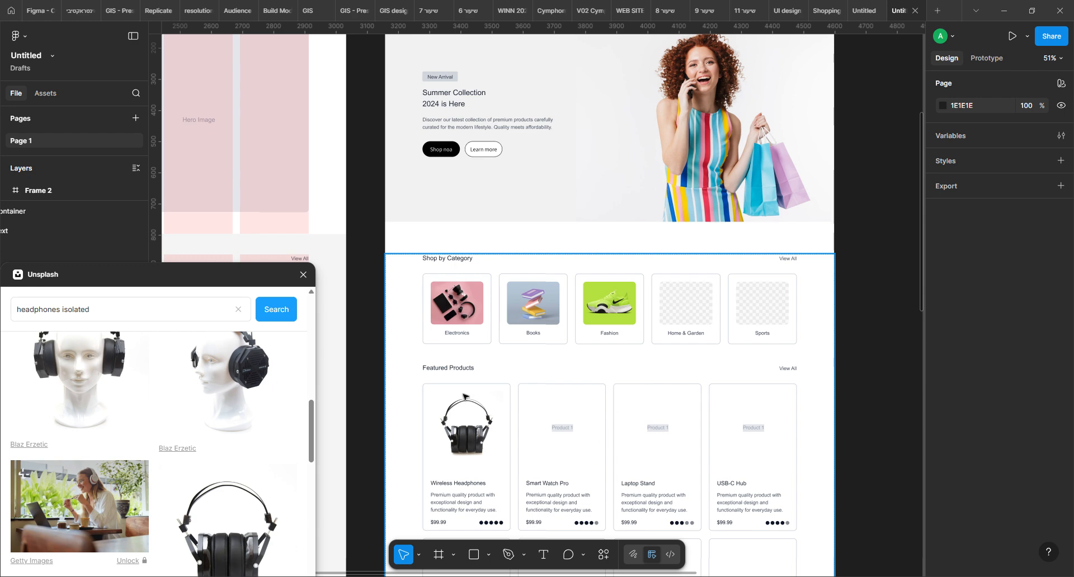
click(459, 97)
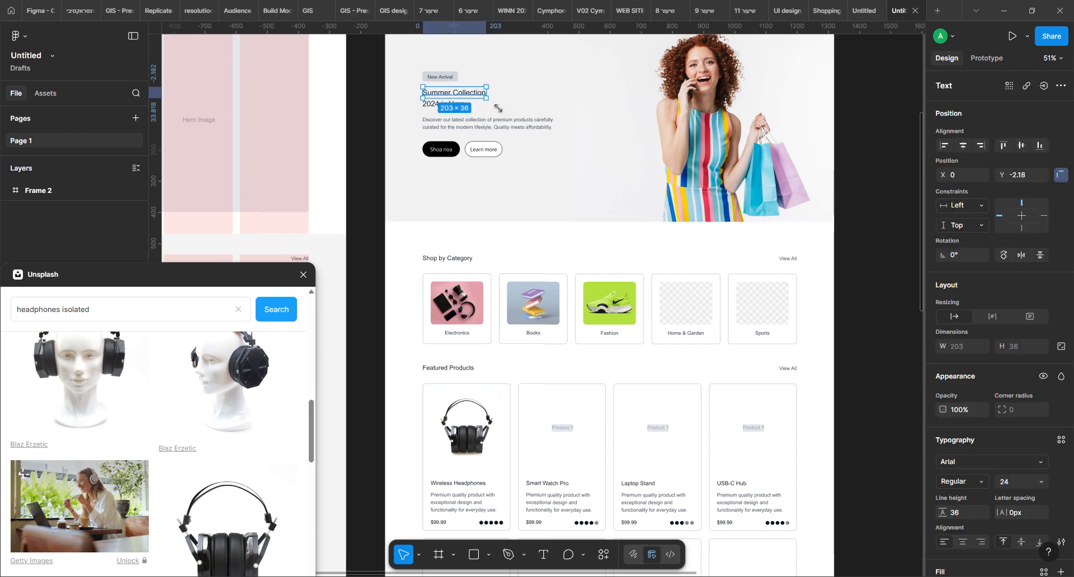
drag(487, 99, 527, 109)
key(ctrl+z)
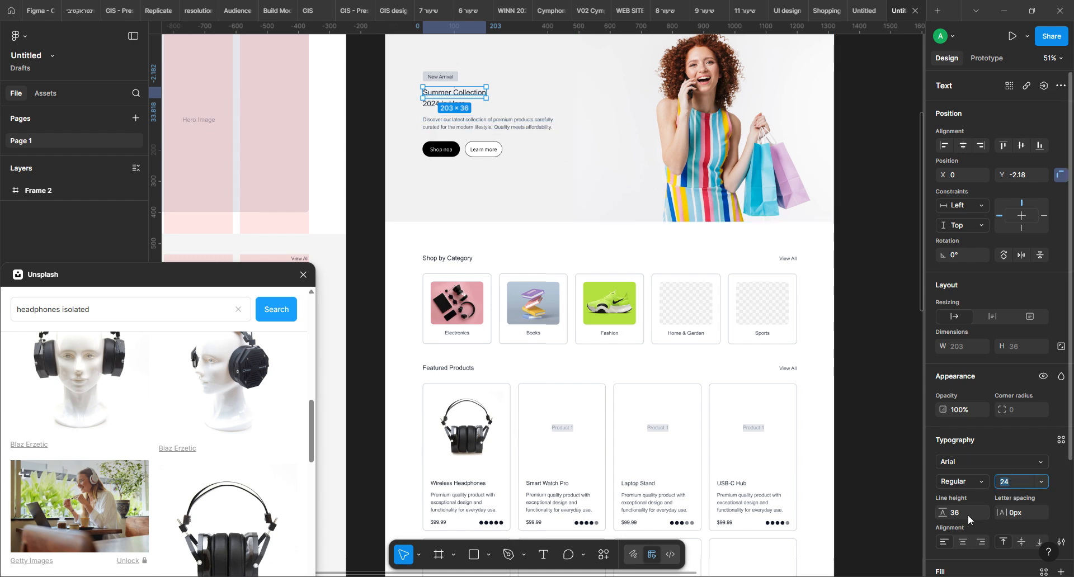
text(90)
key(Return)
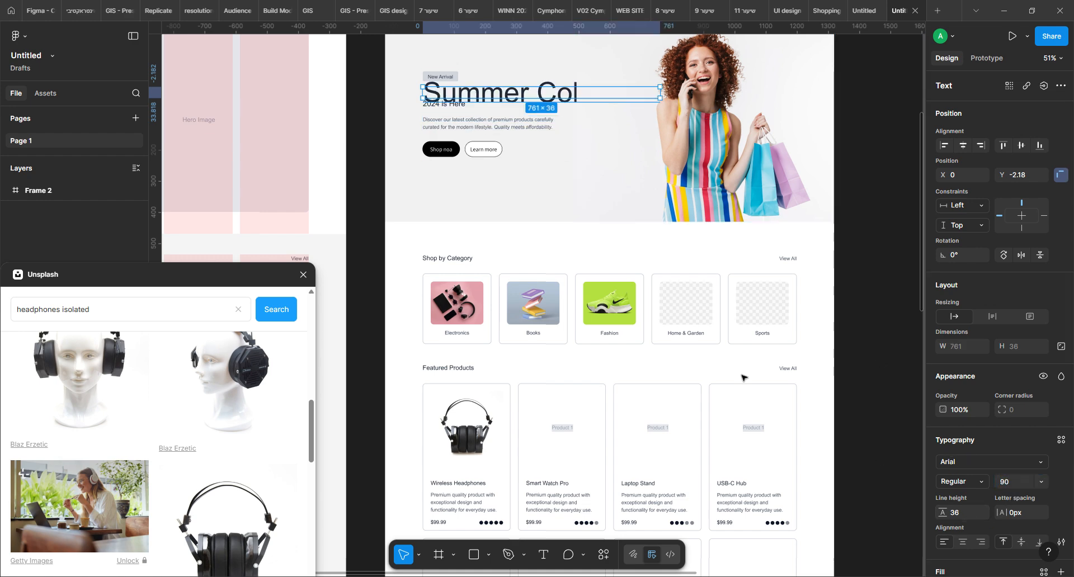
Narrow the Summer Collection text box to about 424 wide so it wraps, and set its line height to 90
drag(660, 98, 557, 104)
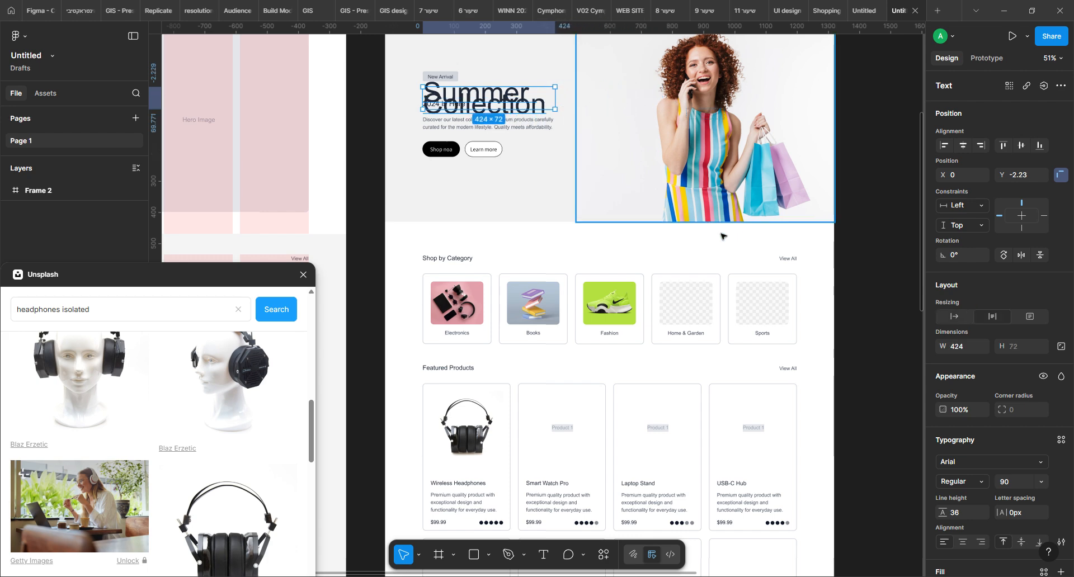
click(959, 516)
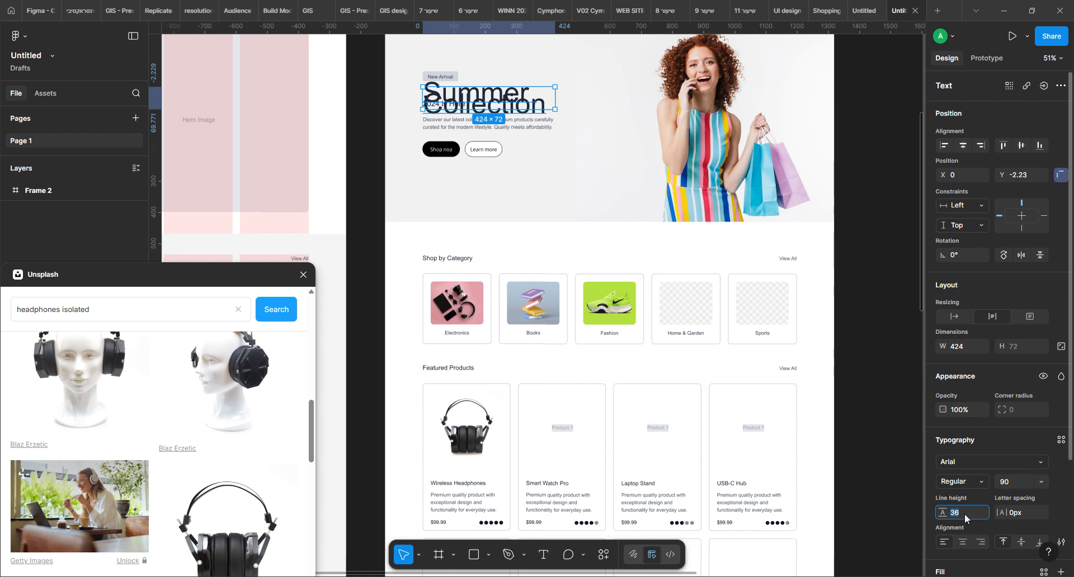
text(90)
key(Return)
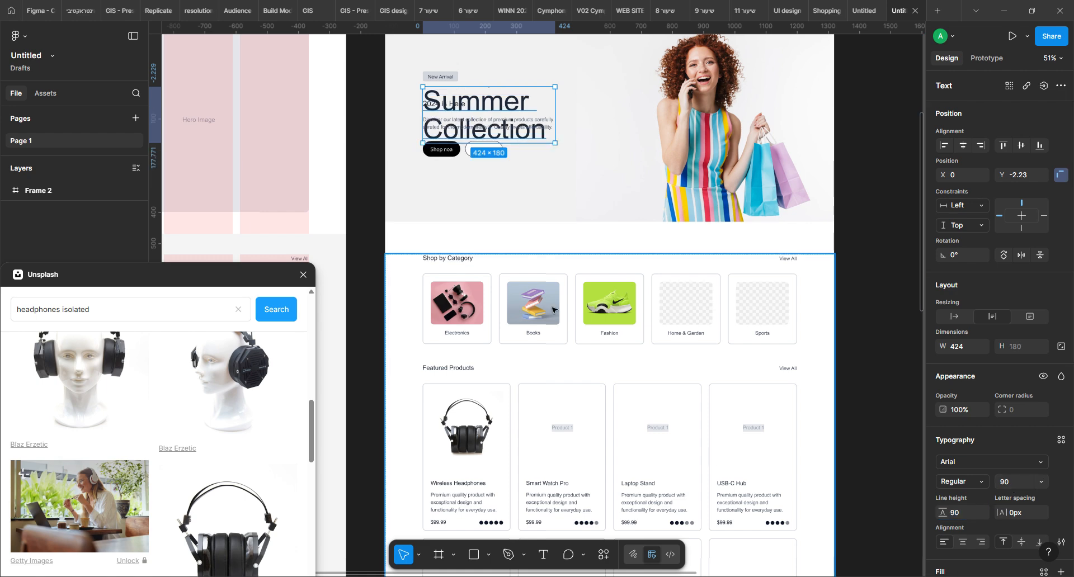
Check the height resizing option of the frame holding the hero's text
click(617, 113)
click(476, 114)
click(476, 114)
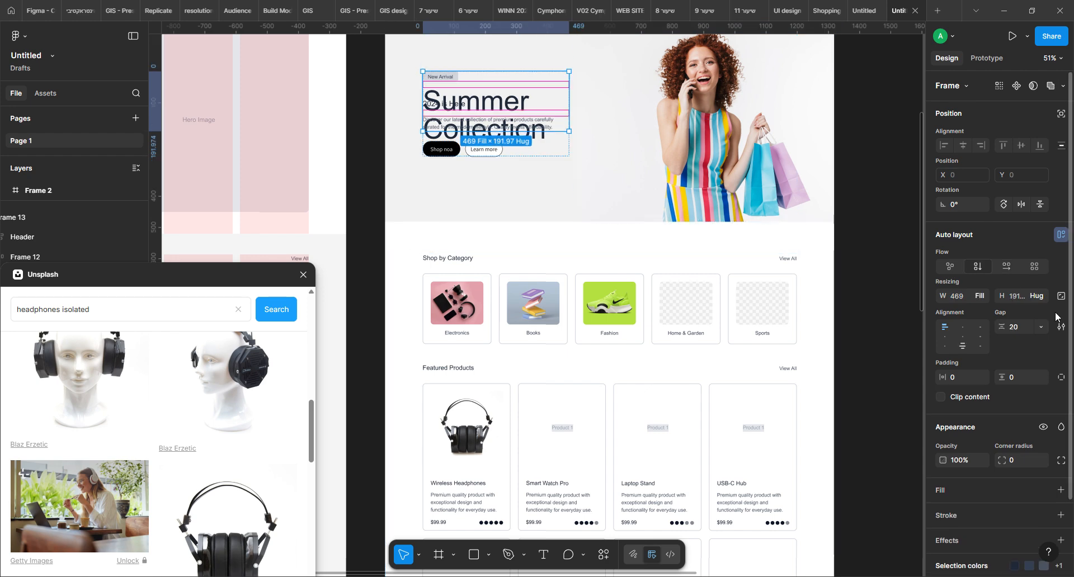
click(1042, 303)
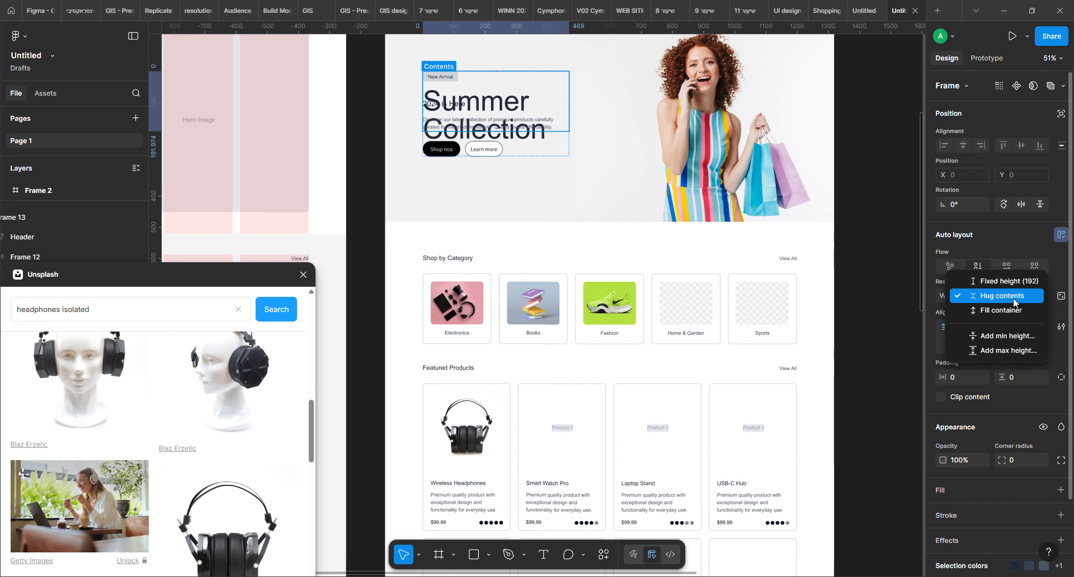
click(959, 292)
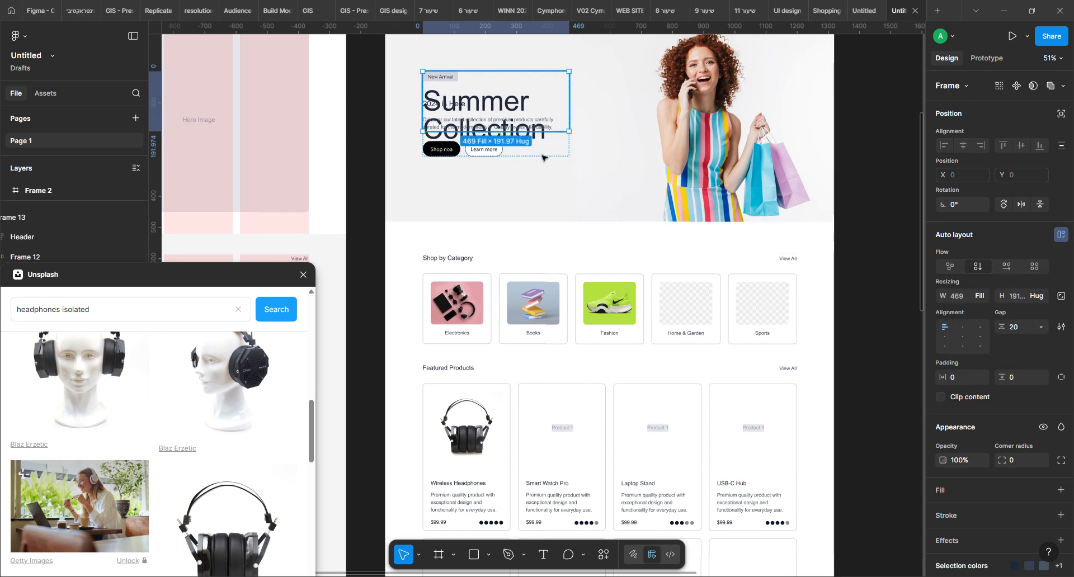
Close the Unsplash plugin and ungroup the Heading 1 frame and its two containers, leaving both heading lines directly in the hero text frame
click(303, 275)
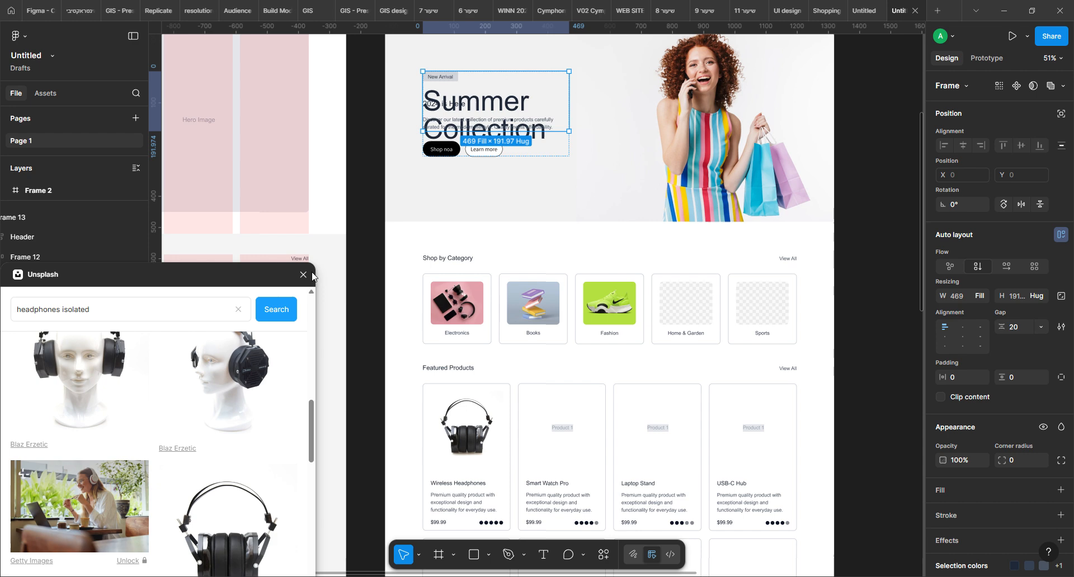
click(77, 337)
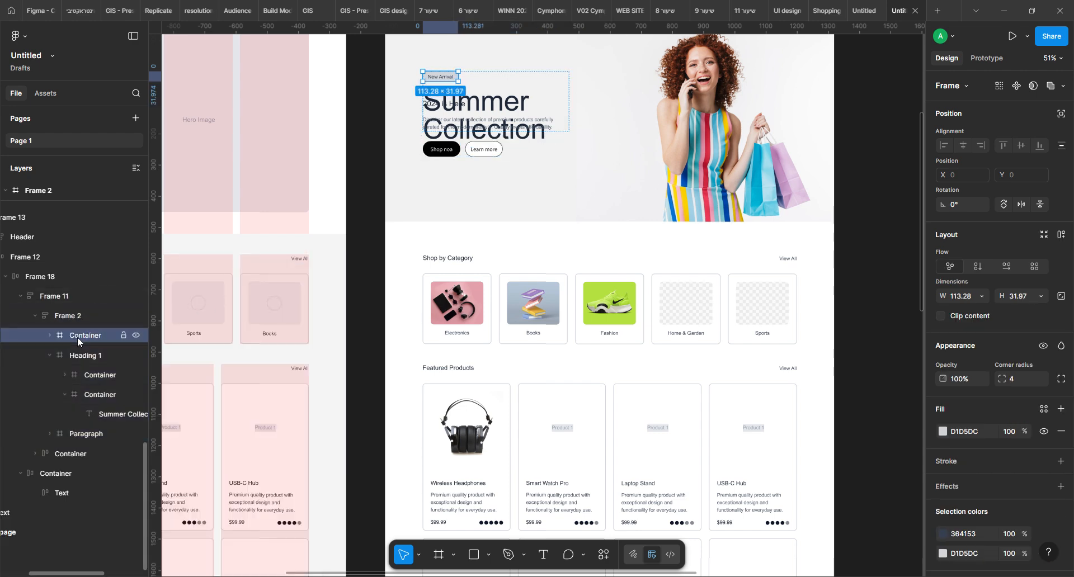
click(78, 358)
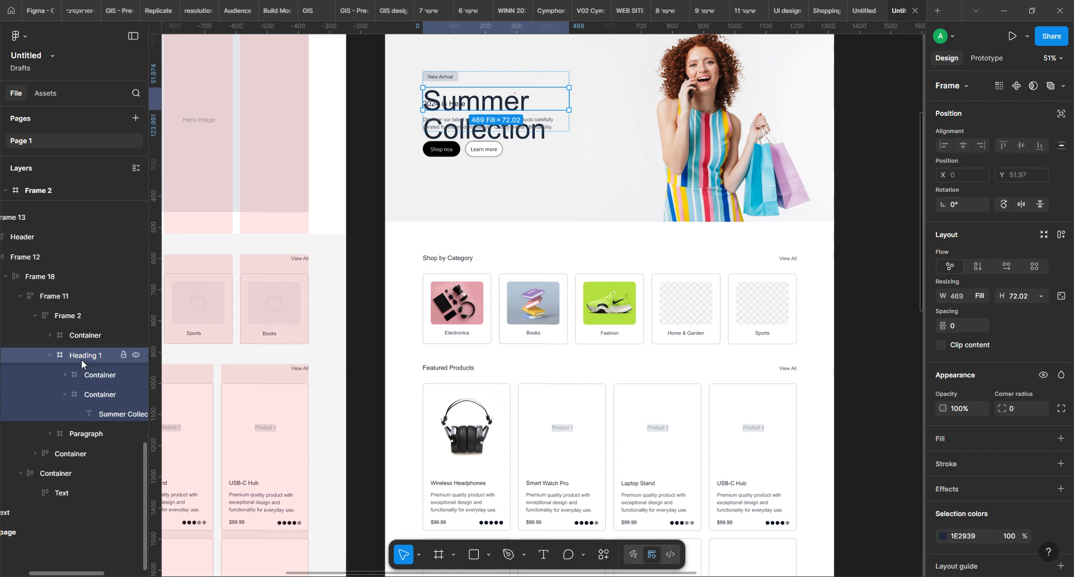
key(ctrl+shift+g)
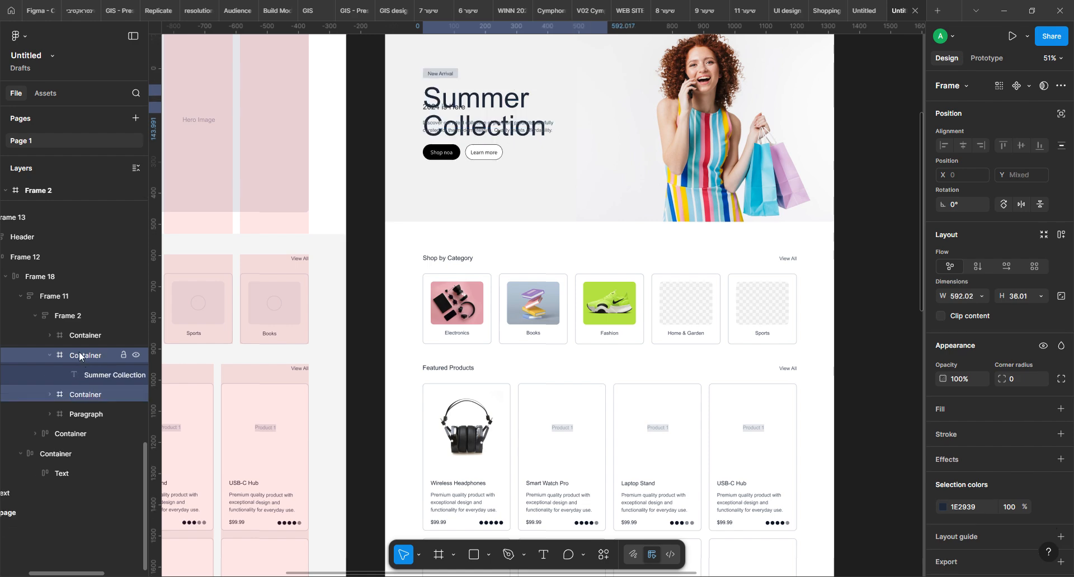
key(ctrl+shift+g)
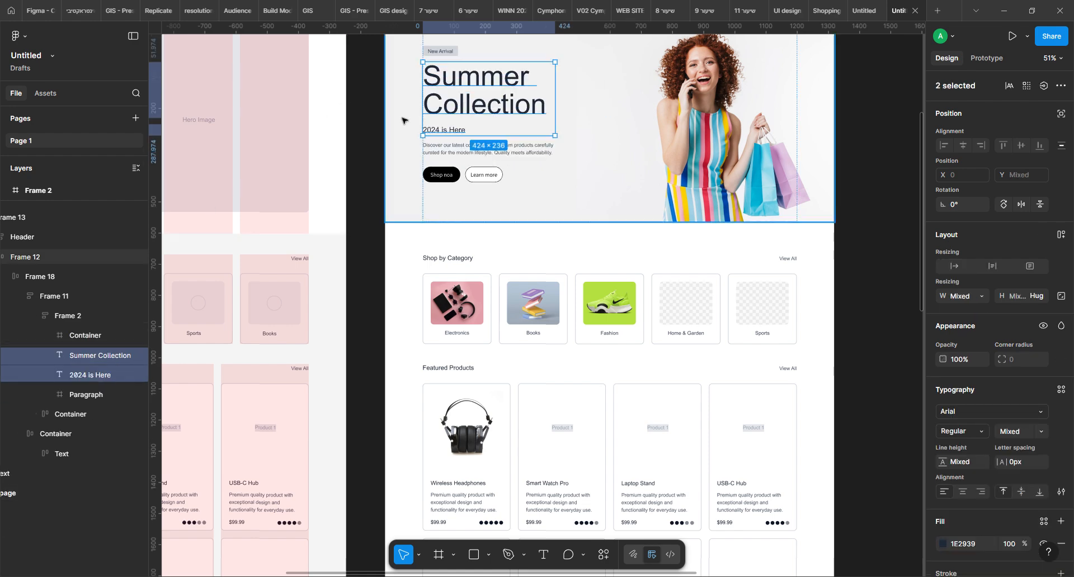
Ungroup the Paragraph frame so the hero description sits directly in the auto layout text frame
click(64, 334)
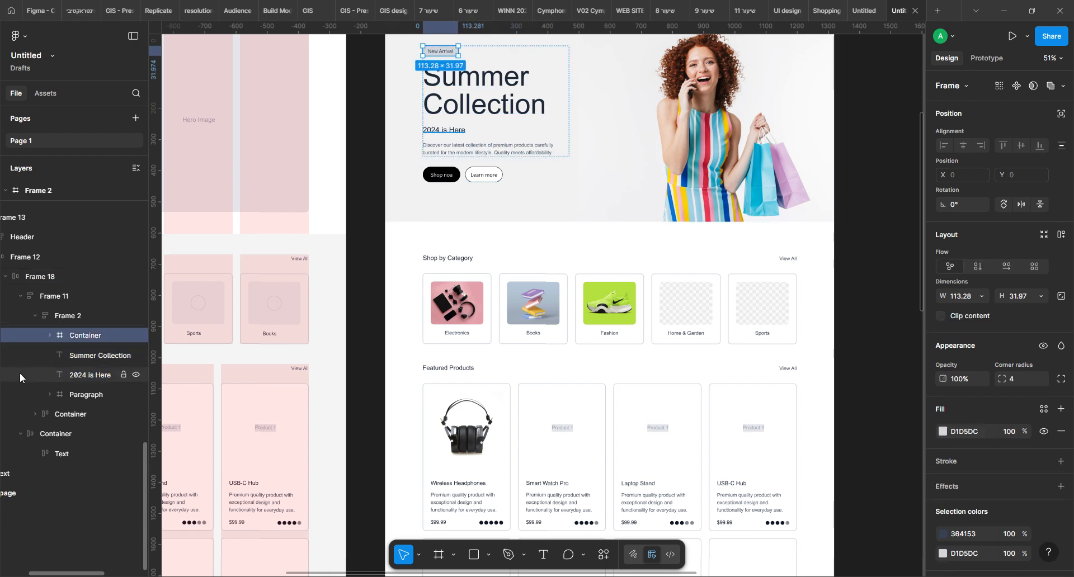
click(86, 391)
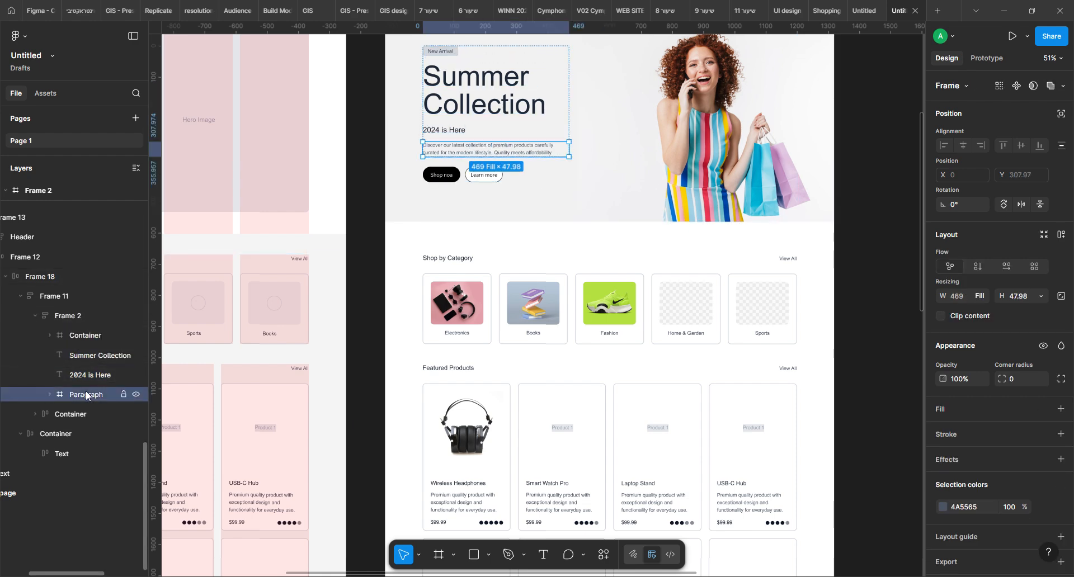
key(ctrl+shift+g)
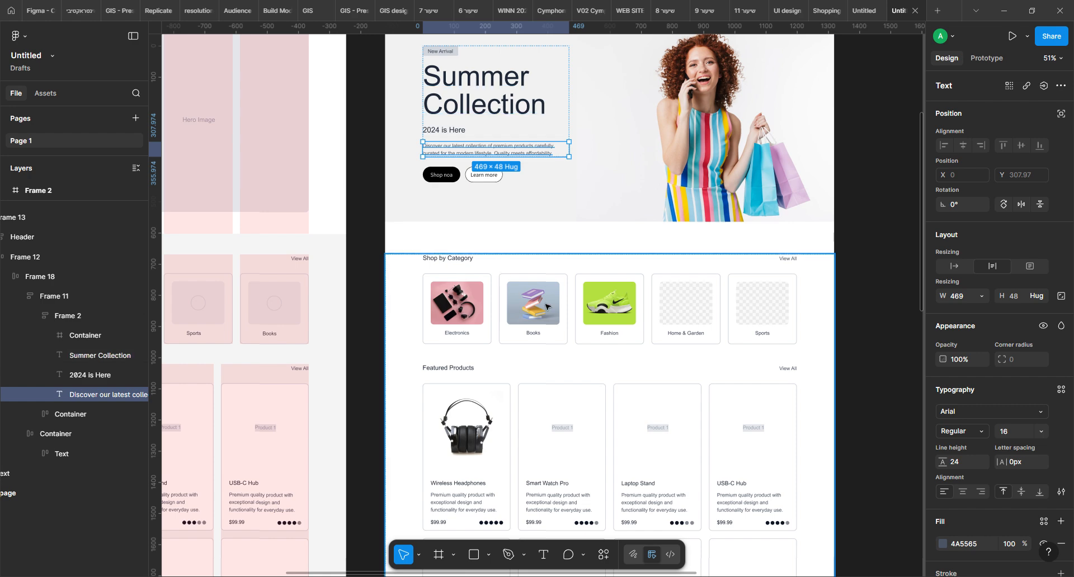
Examine the Shopping Site Homepage Wireframe file from hero to footer, then return to the styled homepage's hero section
click(823, 14)
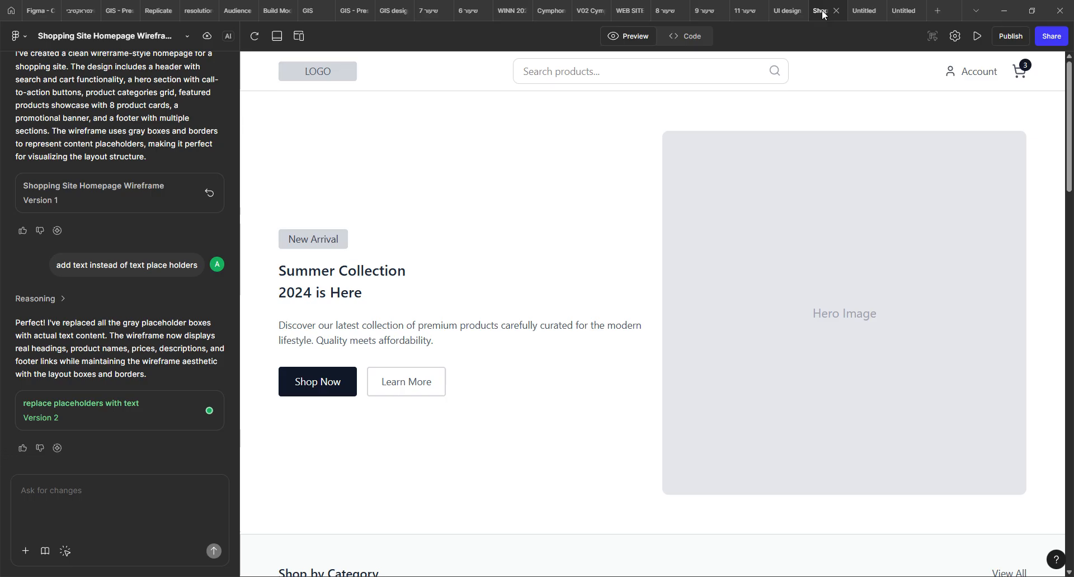
scroll(816, 316, down, 5)
scroll(817, 320, down, 10)
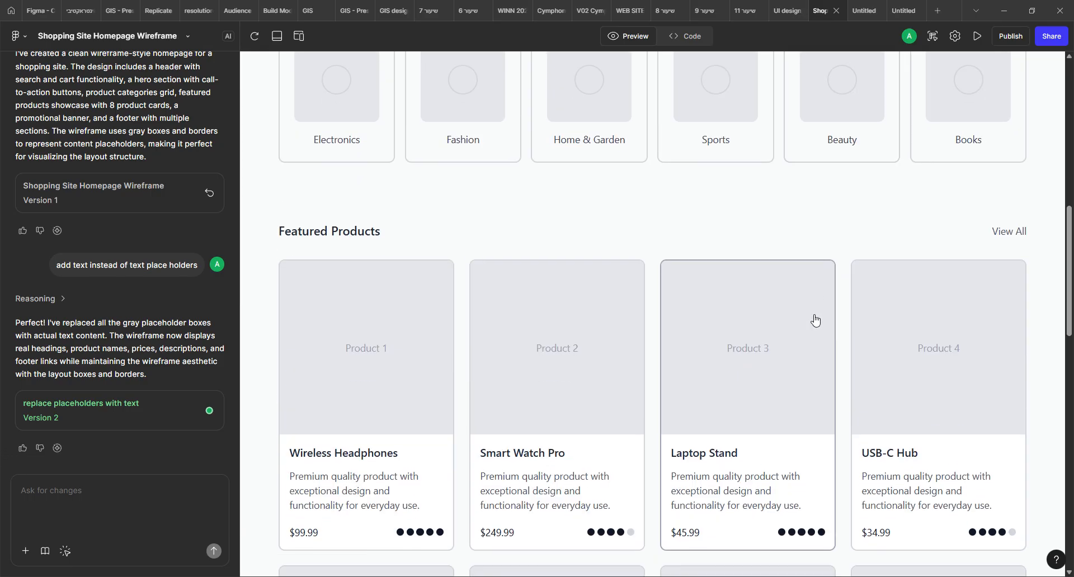
scroll(812, 319, down, 2)
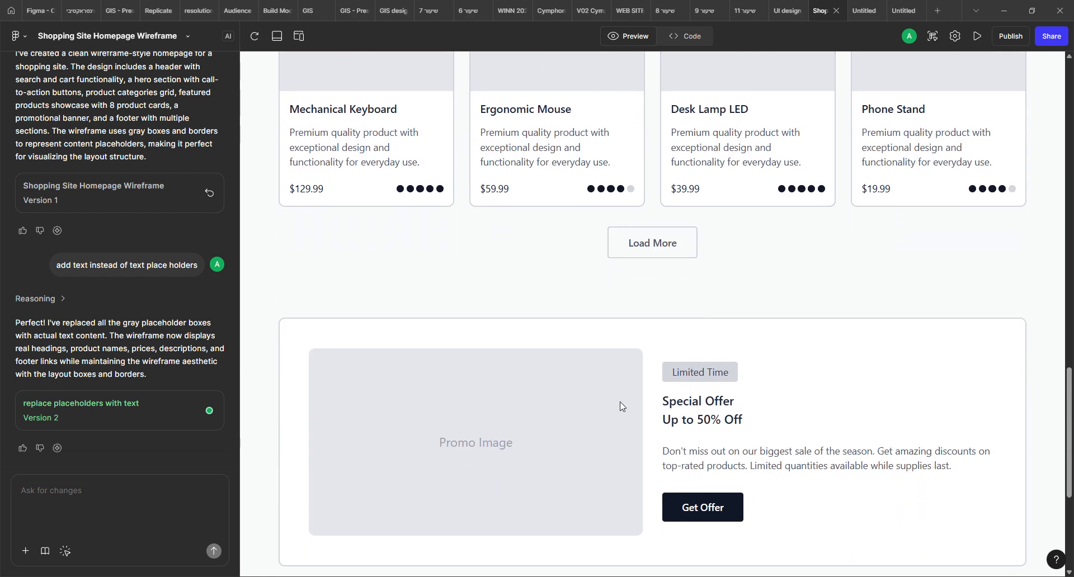
scroll(765, 300, down, 3)
scroll(762, 295, down, 2)
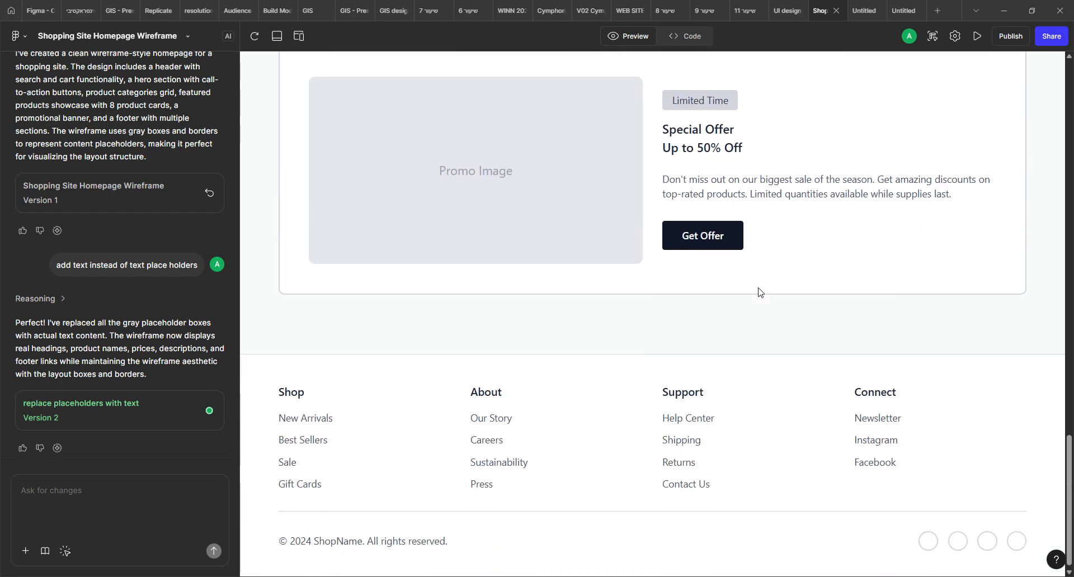
click(864, 10)
click(901, 10)
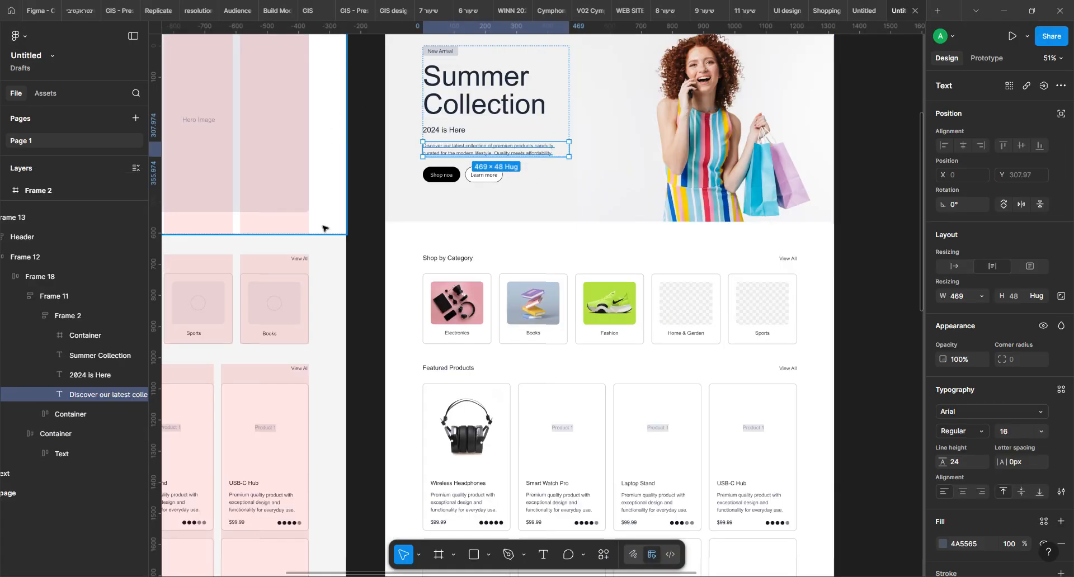
click(383, 247)
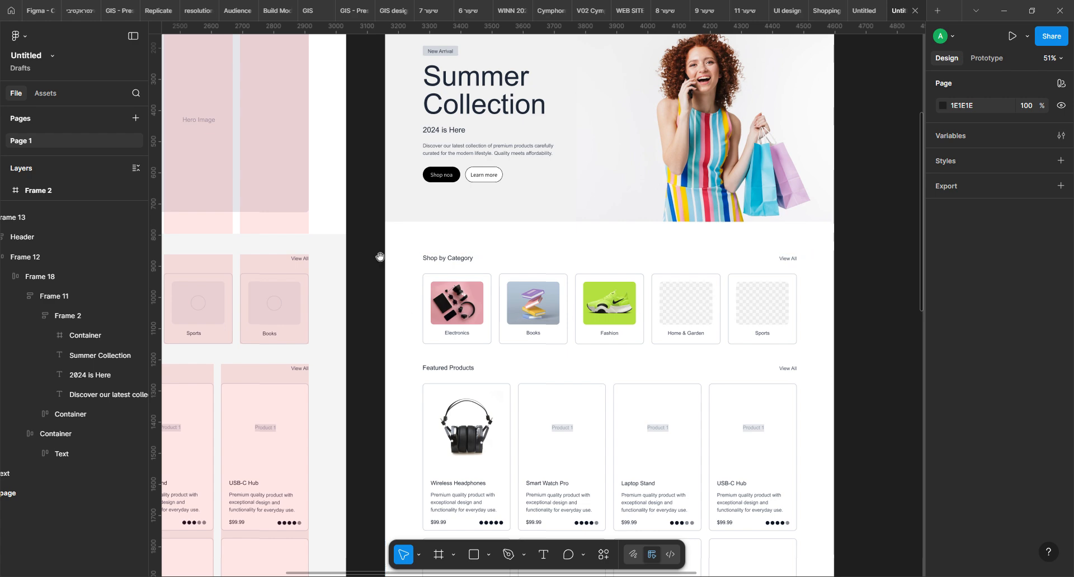
drag(596, 202, 583, 300)
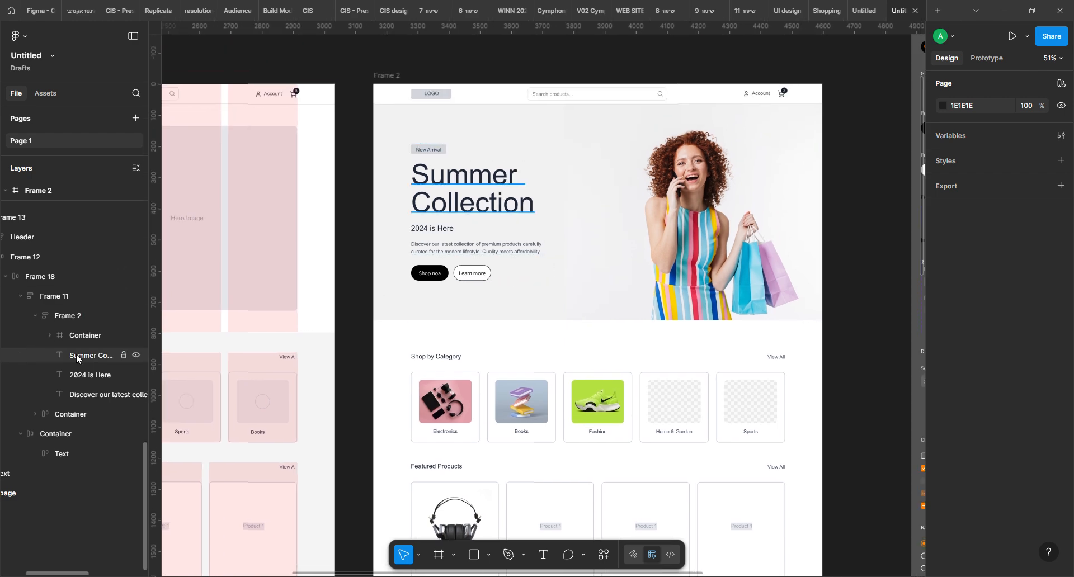
Rename the frame holding the hero's heading, subheading and description as hero text
click(460, 168)
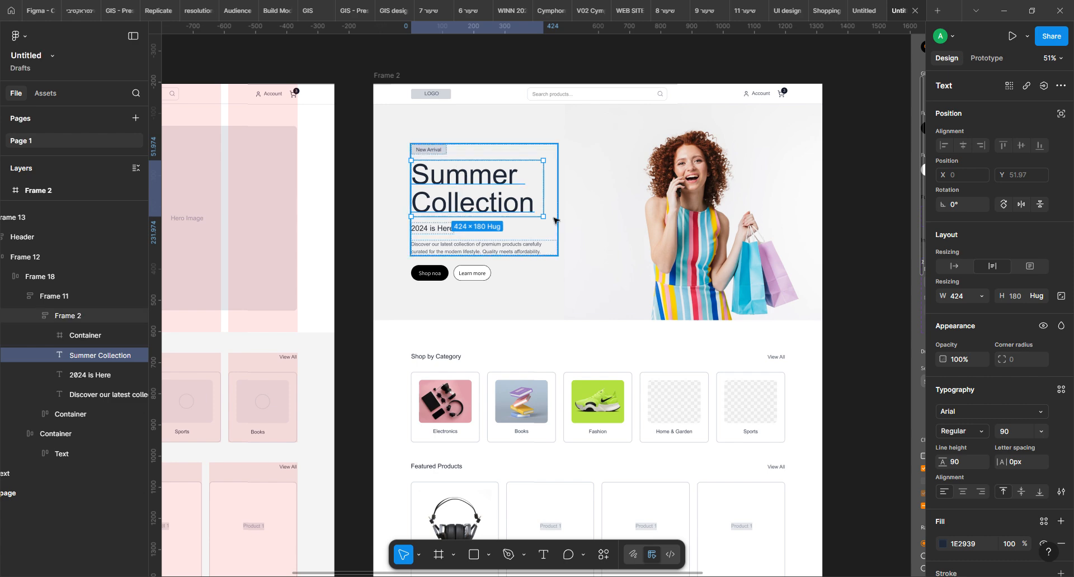
click(523, 226)
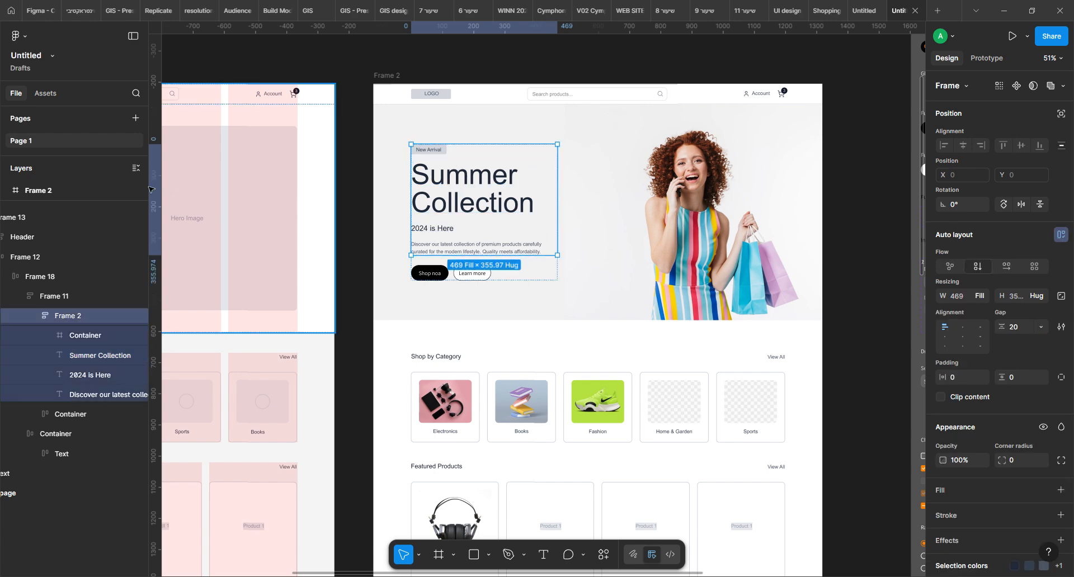
double_click(61, 316)
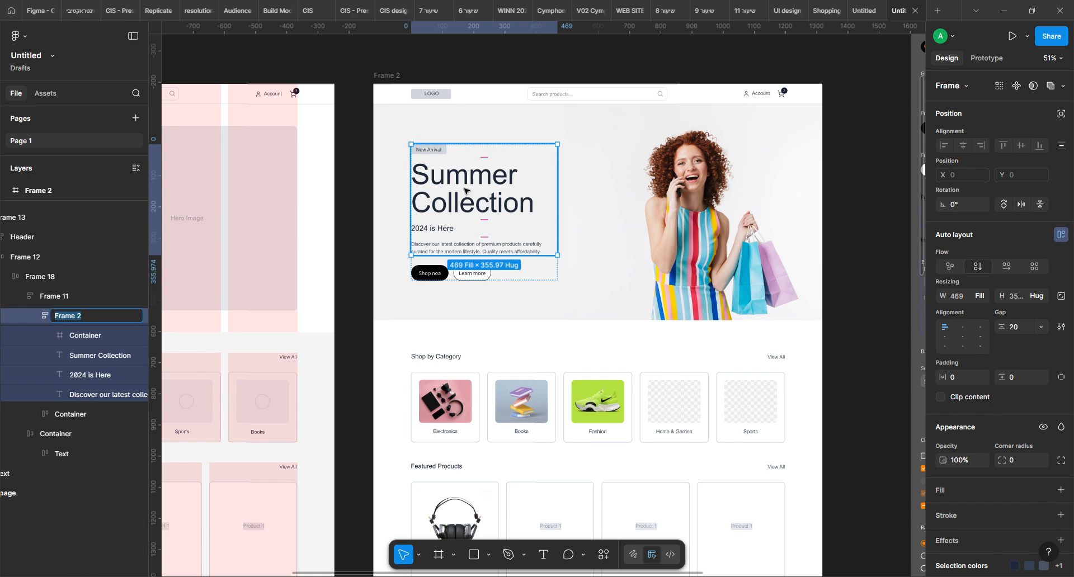
text(בקרם אקסא)
key(BackSpace)
key(BackSpace)
key(BackSpace)
key(BackSpace)
key(BackSpace)
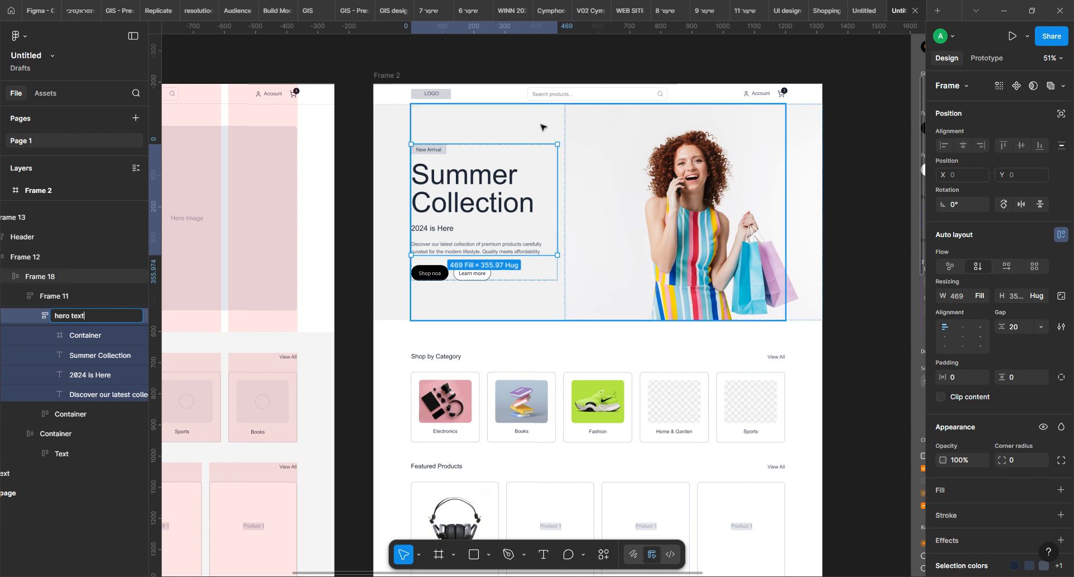
Change the Summer Collection heading's font to Poppins with the Bold weight
click(481, 179)
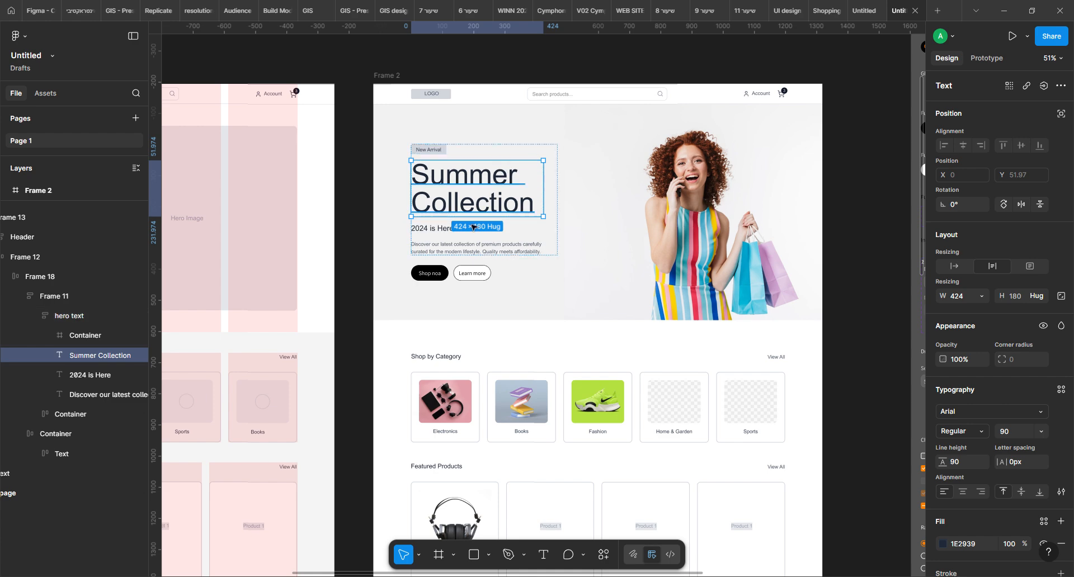
click(1004, 412)
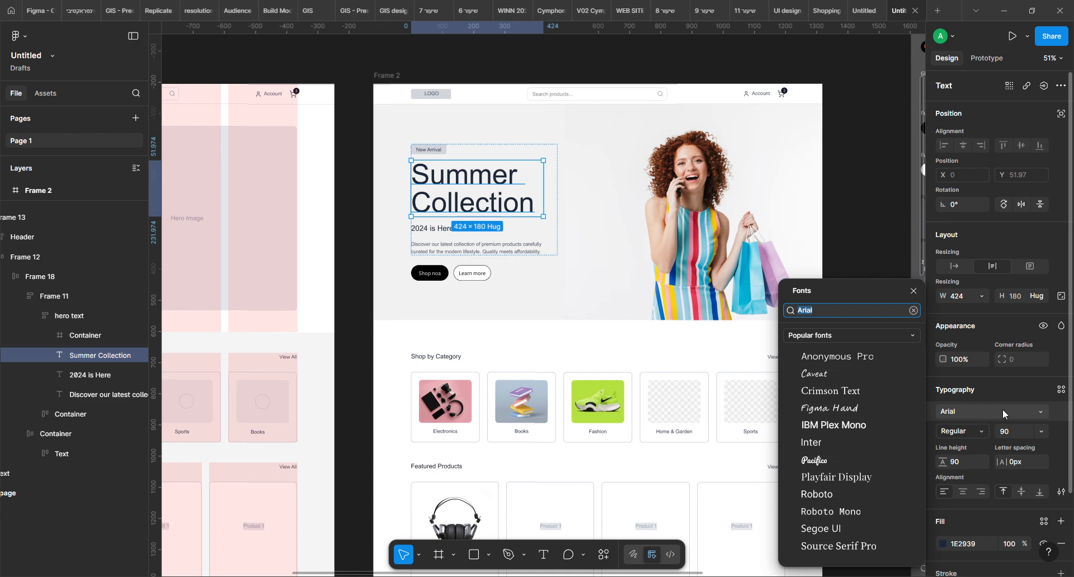
text(pop)
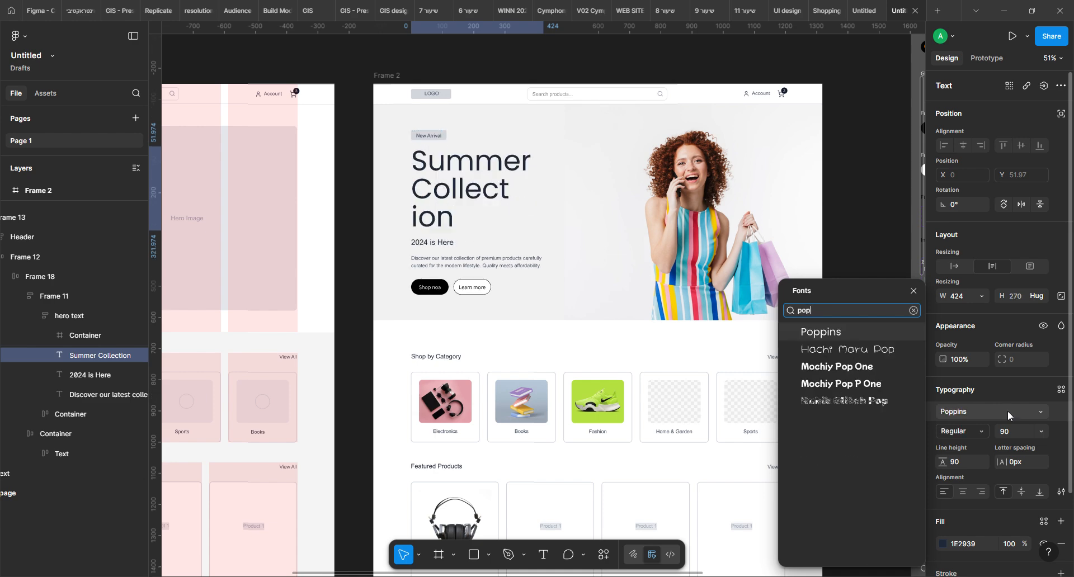
click(835, 332)
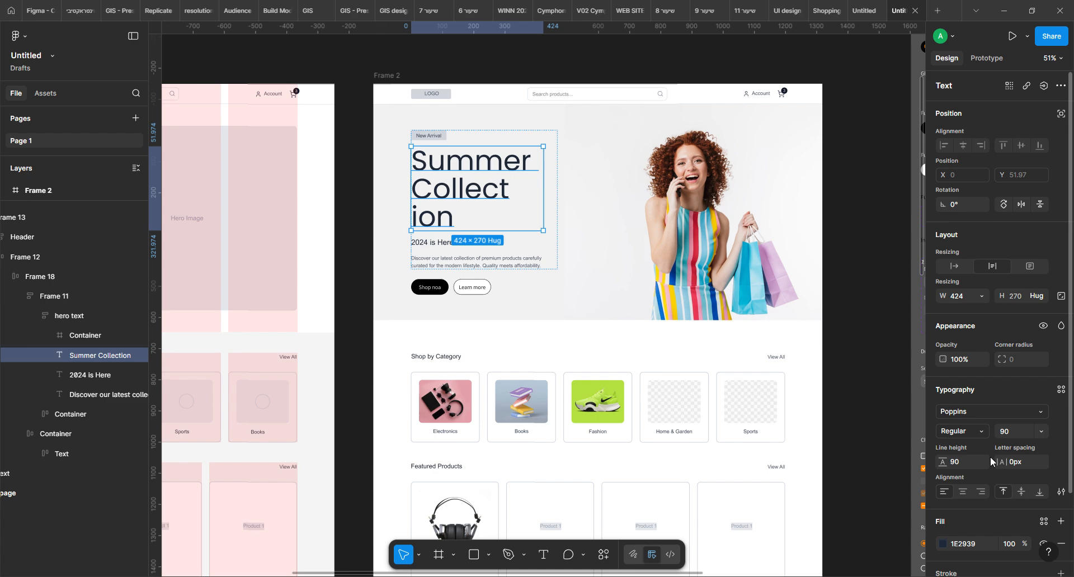
click(989, 432)
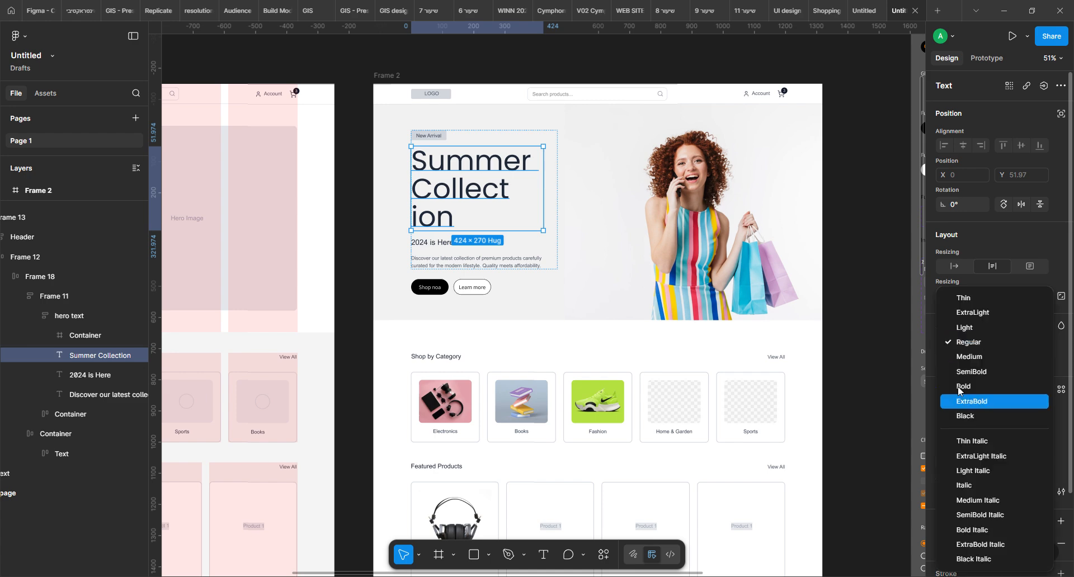
click(985, 381)
Widen the hero heading to fill its text frame and set its font size to 89
drag(544, 194, 572, 184)
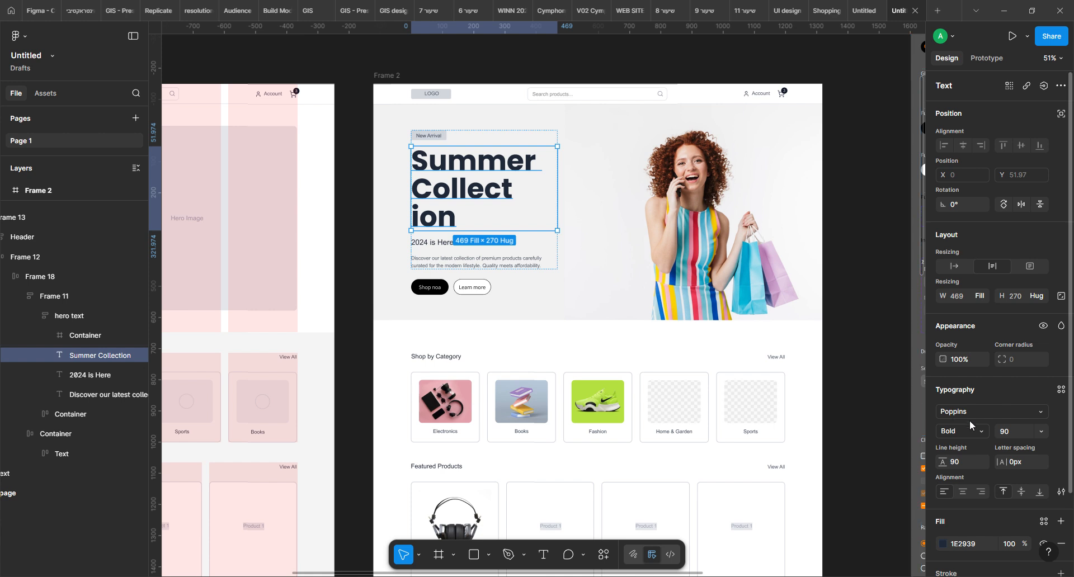
key(Down)
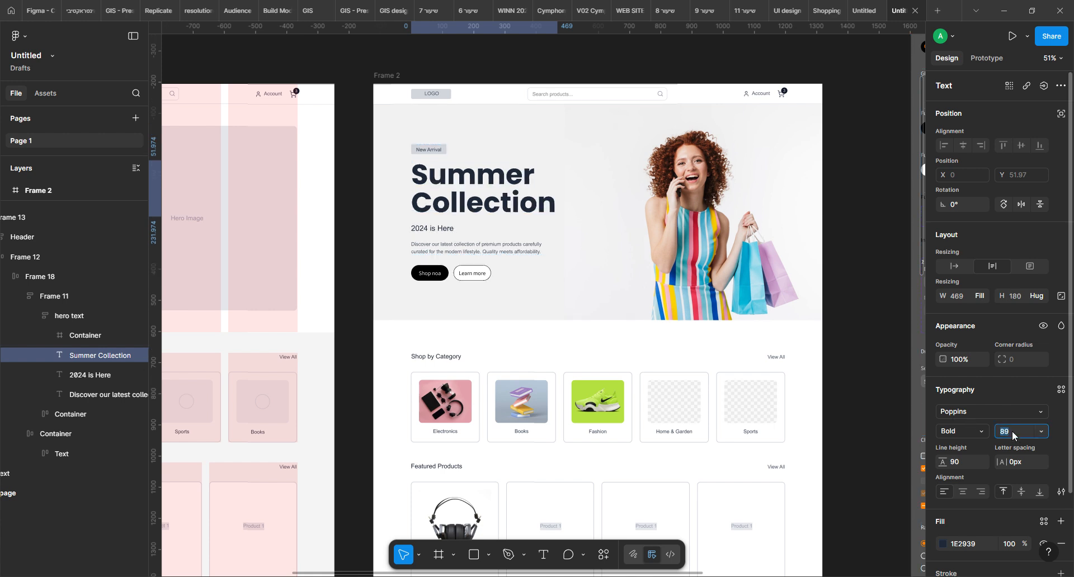
click(893, 216)
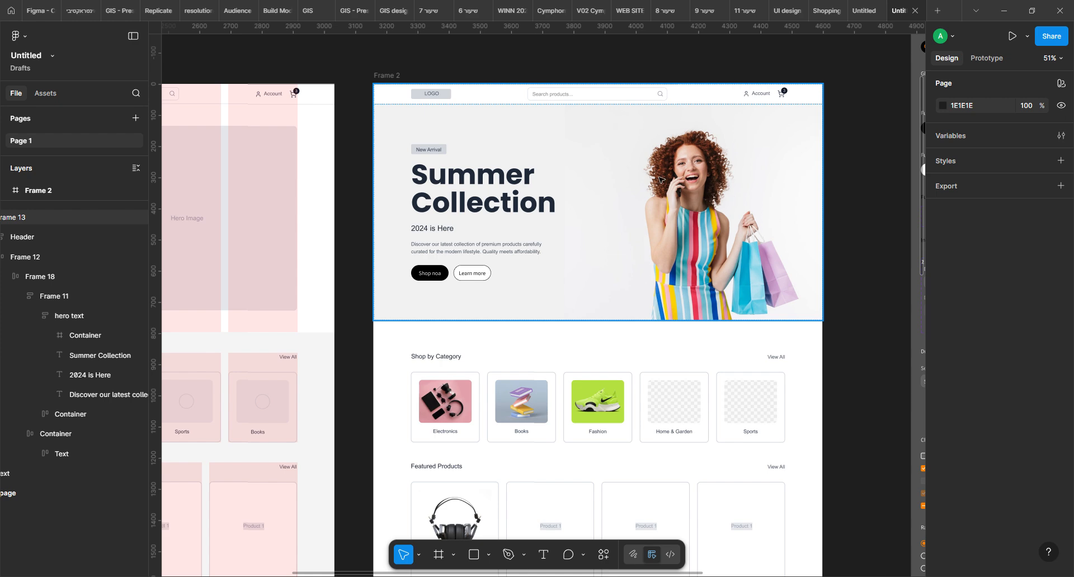
Detach the black colour style from the hero's shop button and fill it with blue 0146A8 sampled from the woman's dress
click(426, 280)
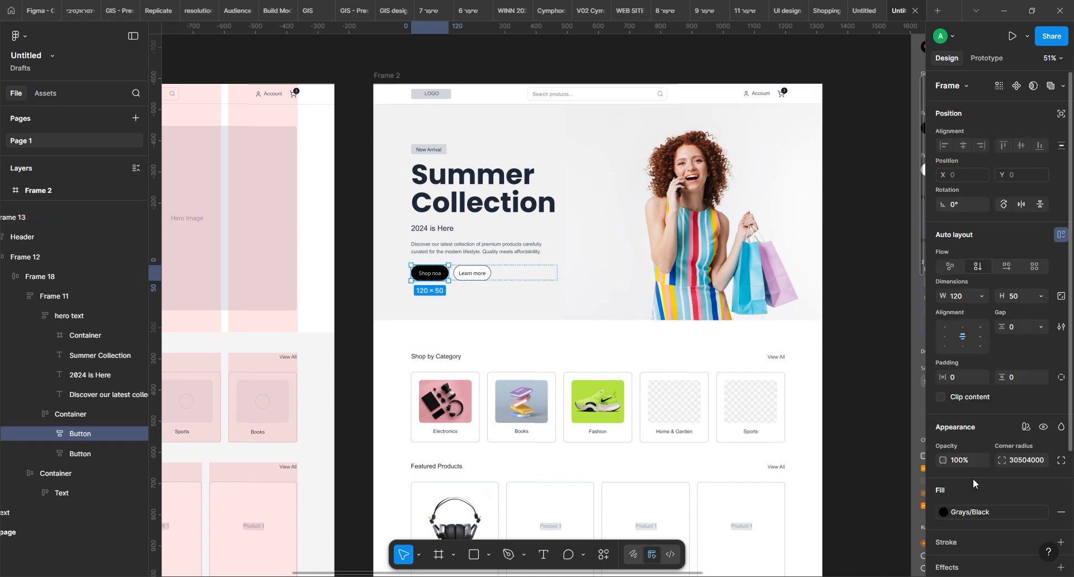
click(998, 512)
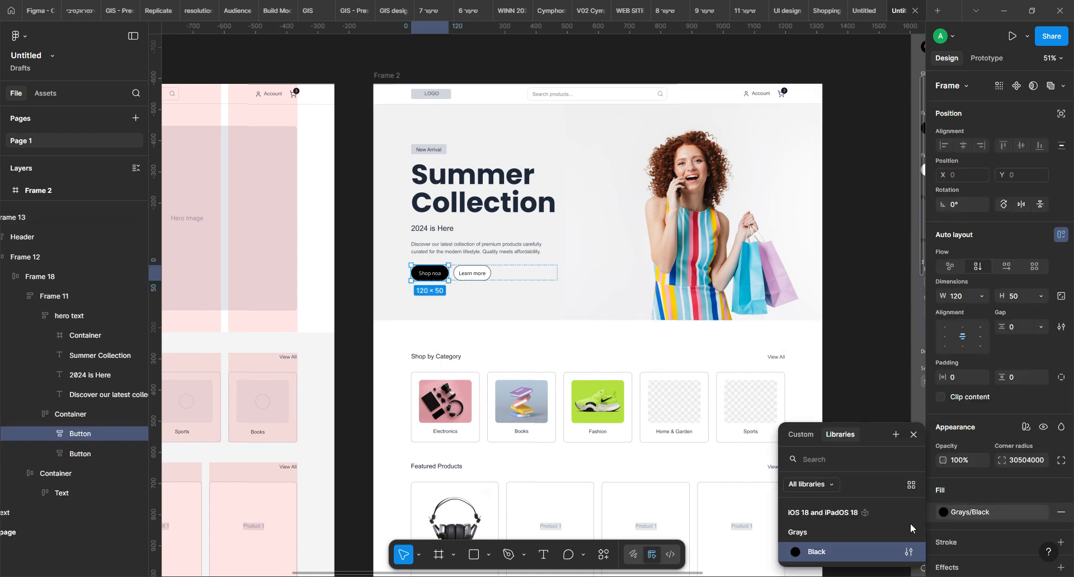
click(1044, 513)
click(944, 514)
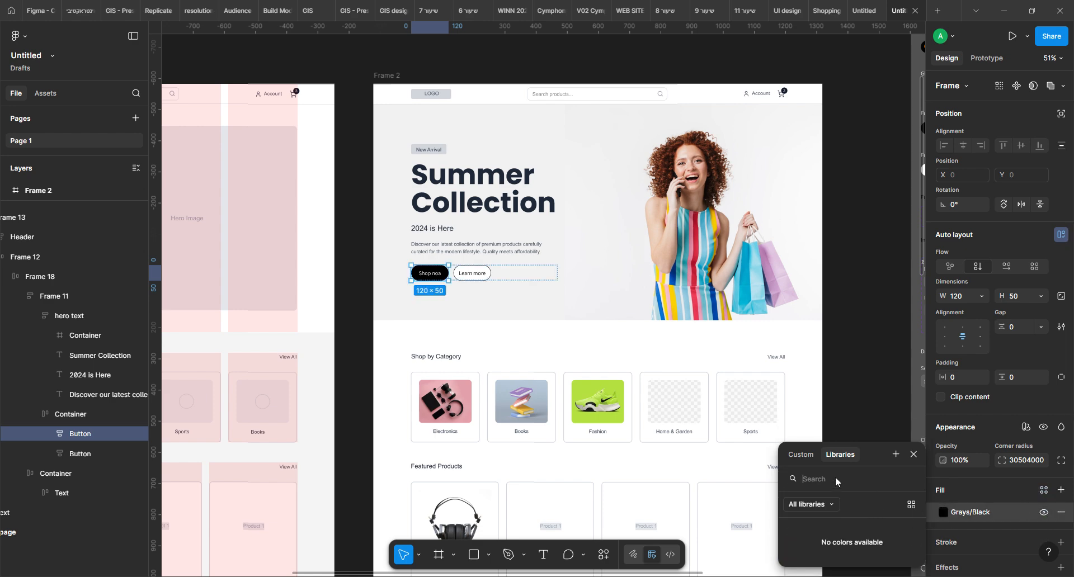
click(794, 457)
click(795, 445)
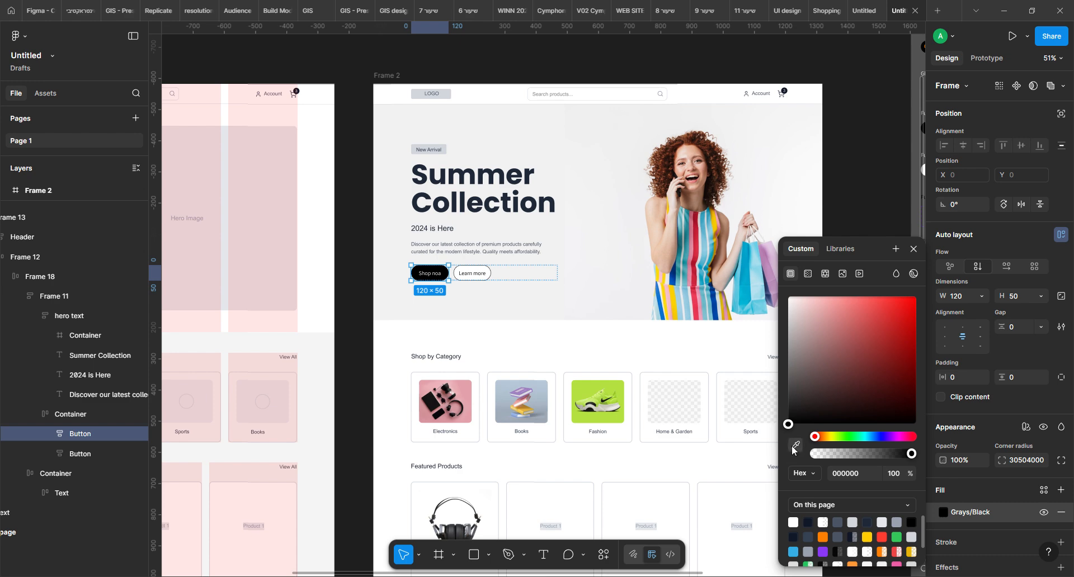
click(679, 276)
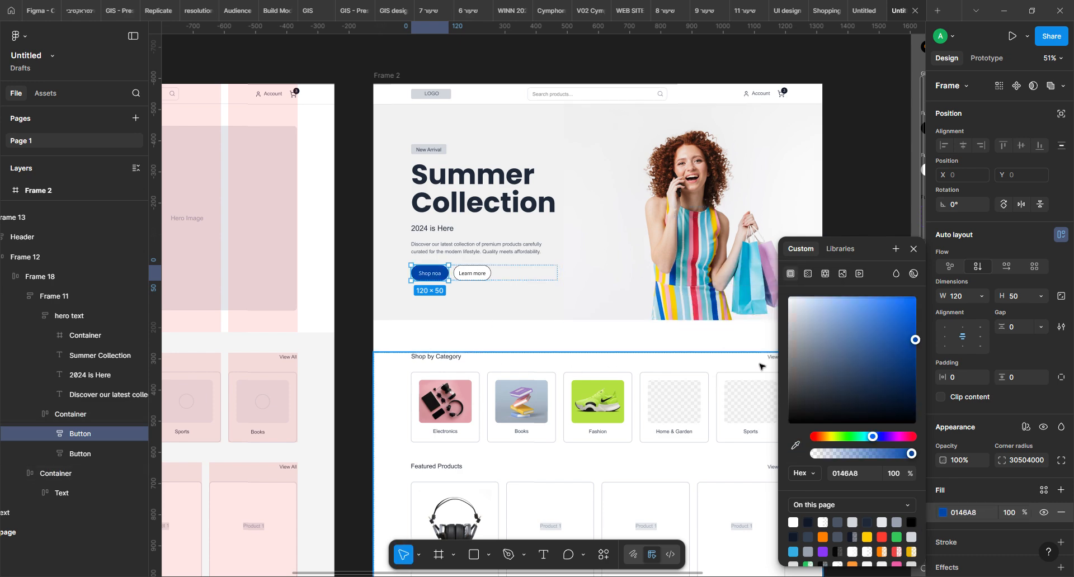
Recolour the shop button with the red EE3A57 sampled from the dress in the hero photo
click(795, 445)
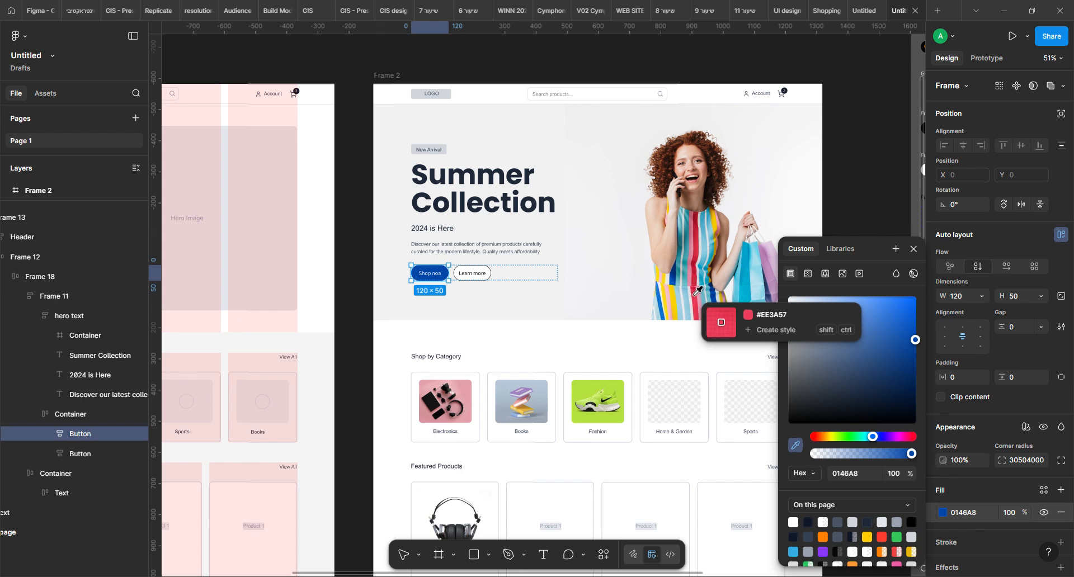
click(697, 289)
click(845, 169)
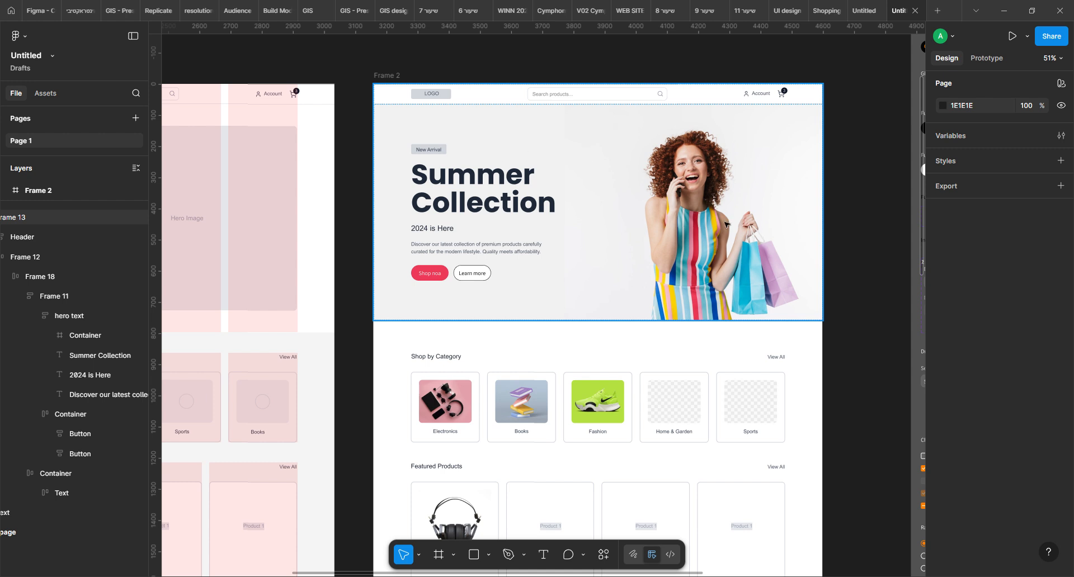
Set the hero section frame's background fill to the page's light blue, 32ADE6
click(715, 192)
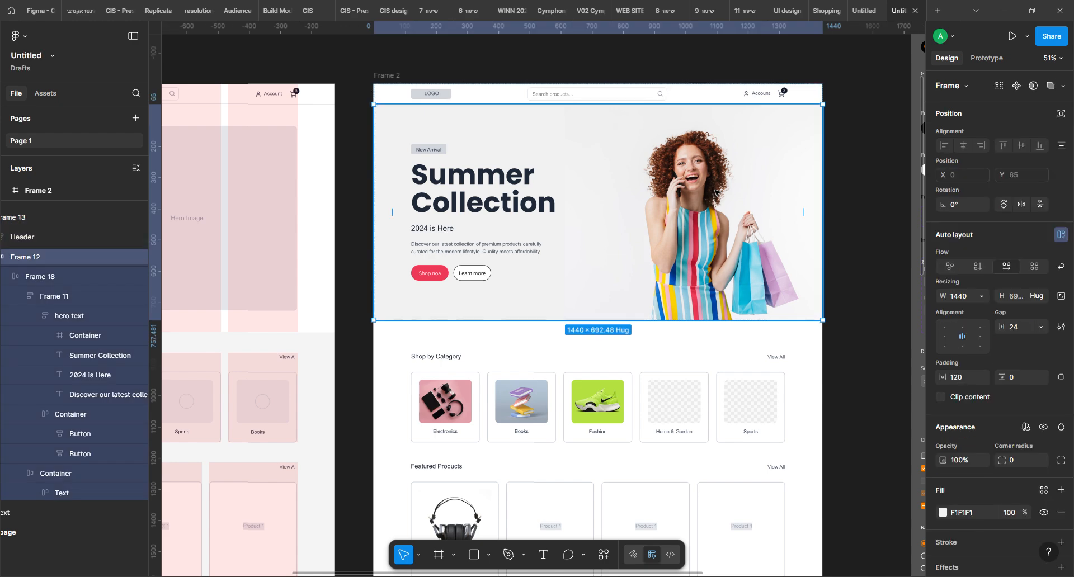
scroll(1013, 419, down, 3)
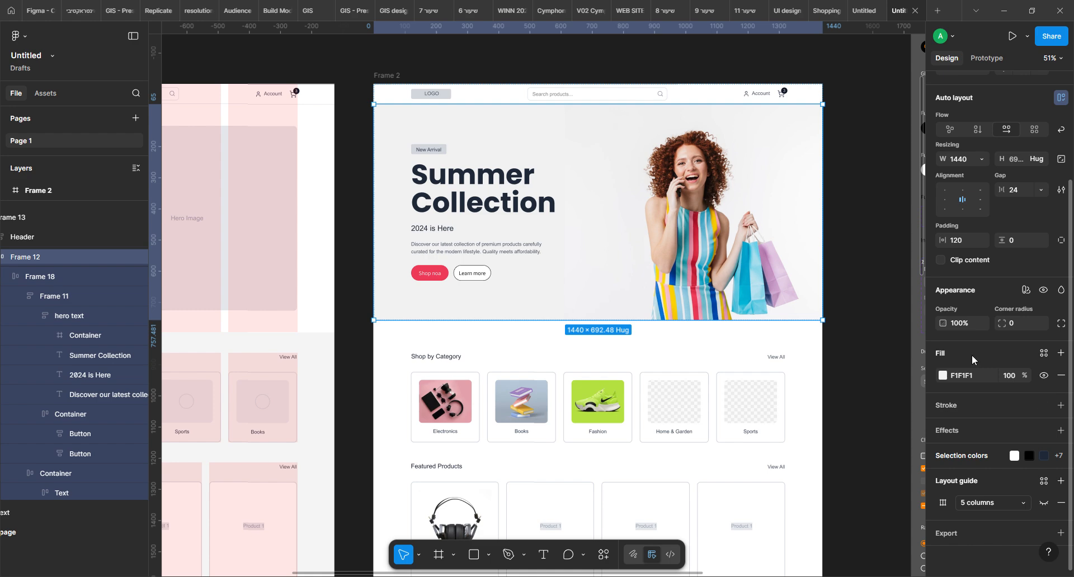
click(943, 378)
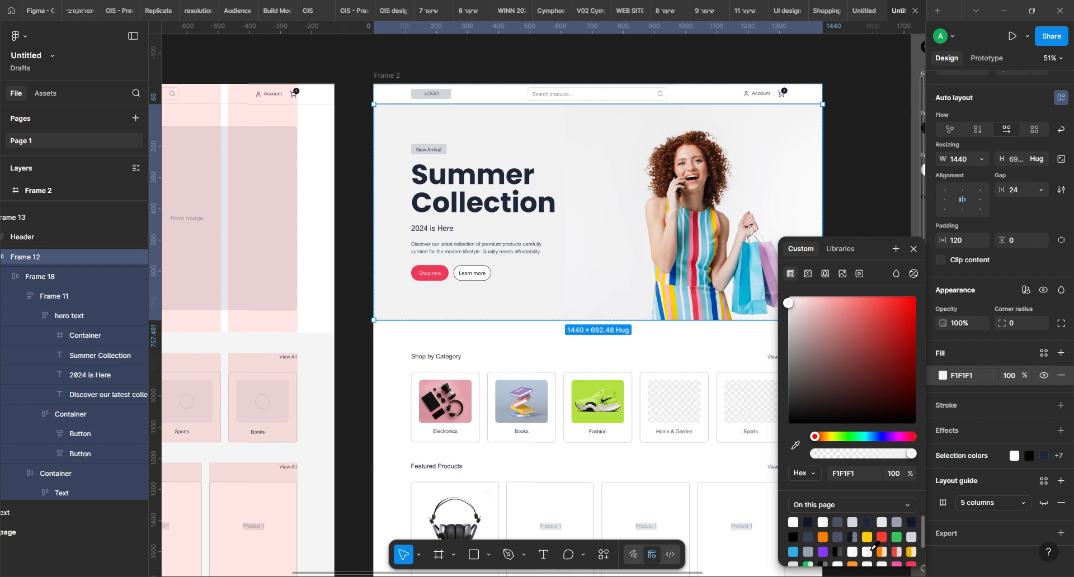
click(793, 552)
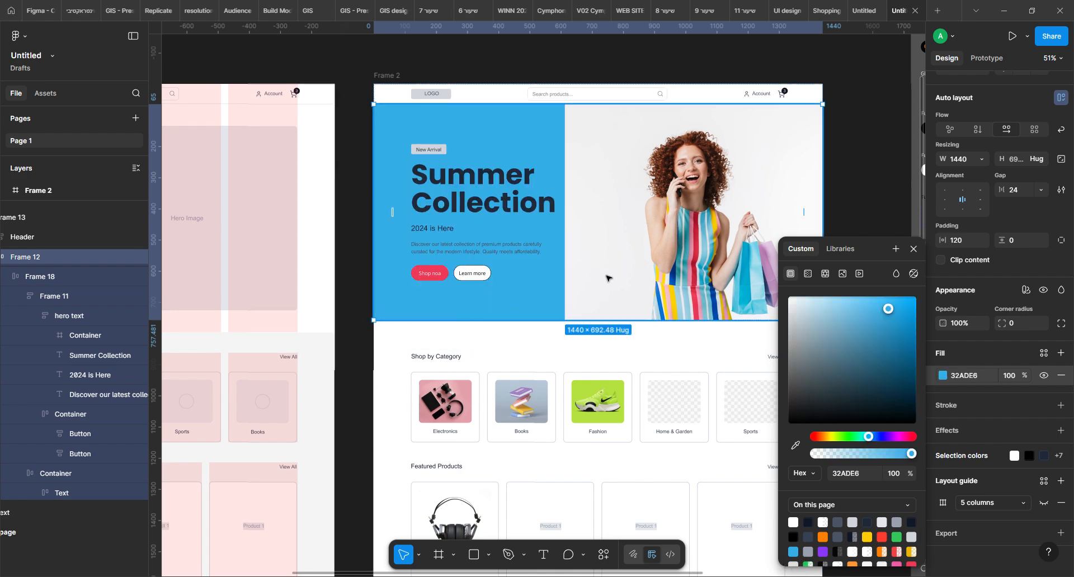
Try the Lighten blend mode on the hero image container
click(607, 278)
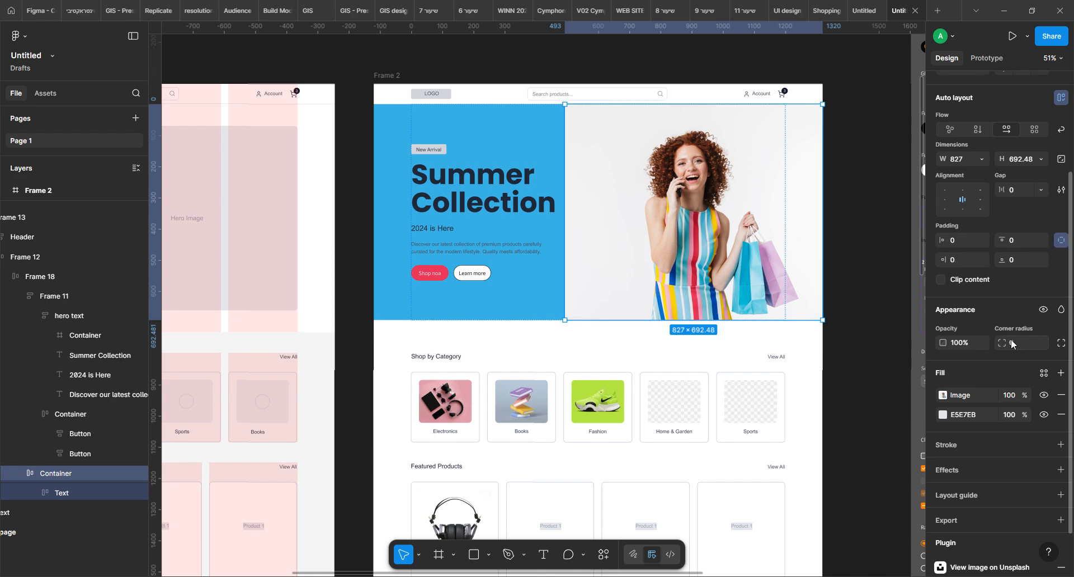
click(1061, 311)
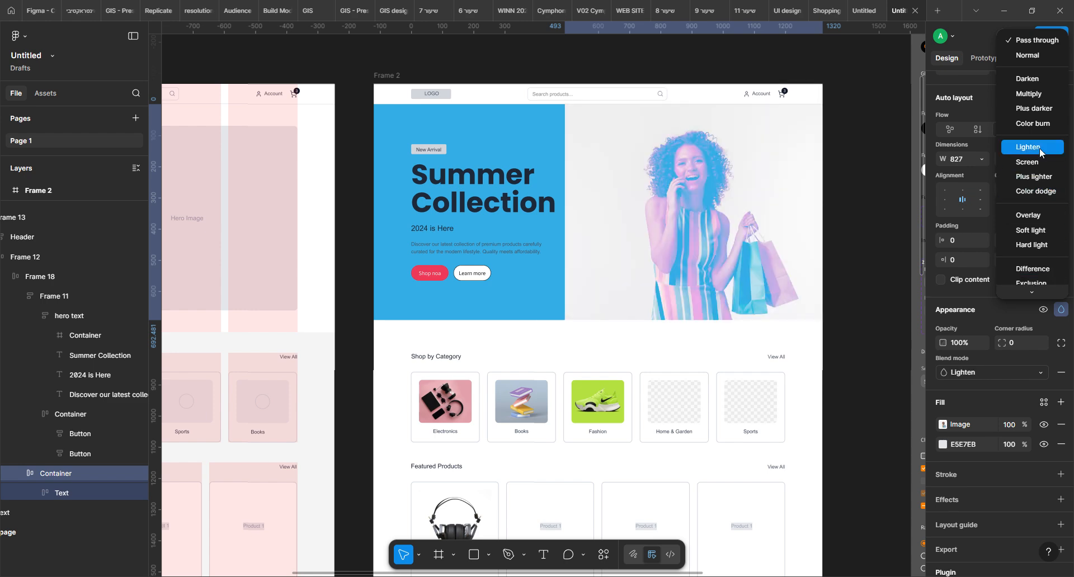
click(845, 106)
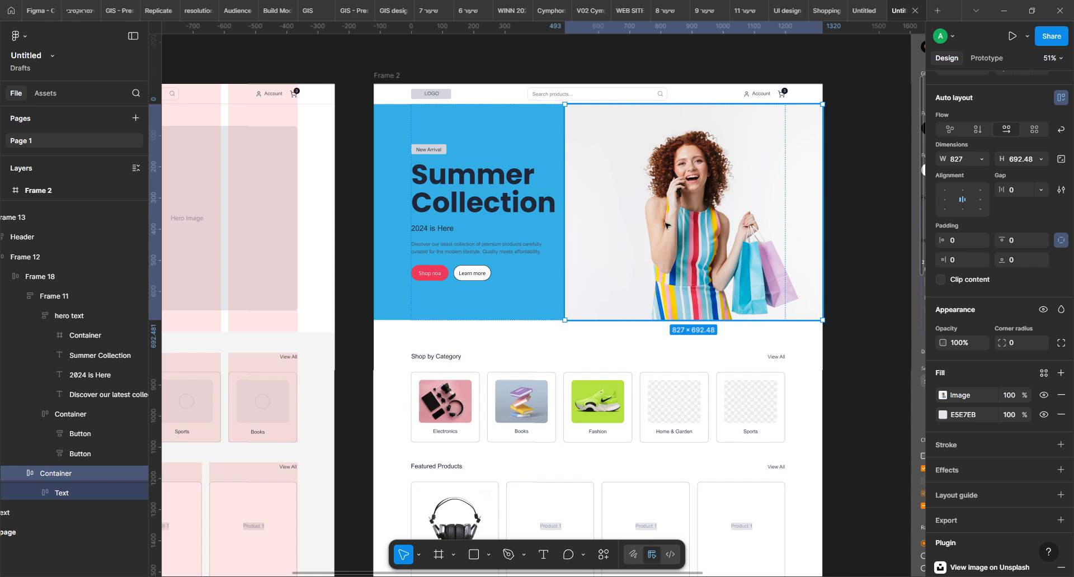
Add a light blue 32ADE6 fill at 20% opacity above the photo in the hero image container
click(1061, 373)
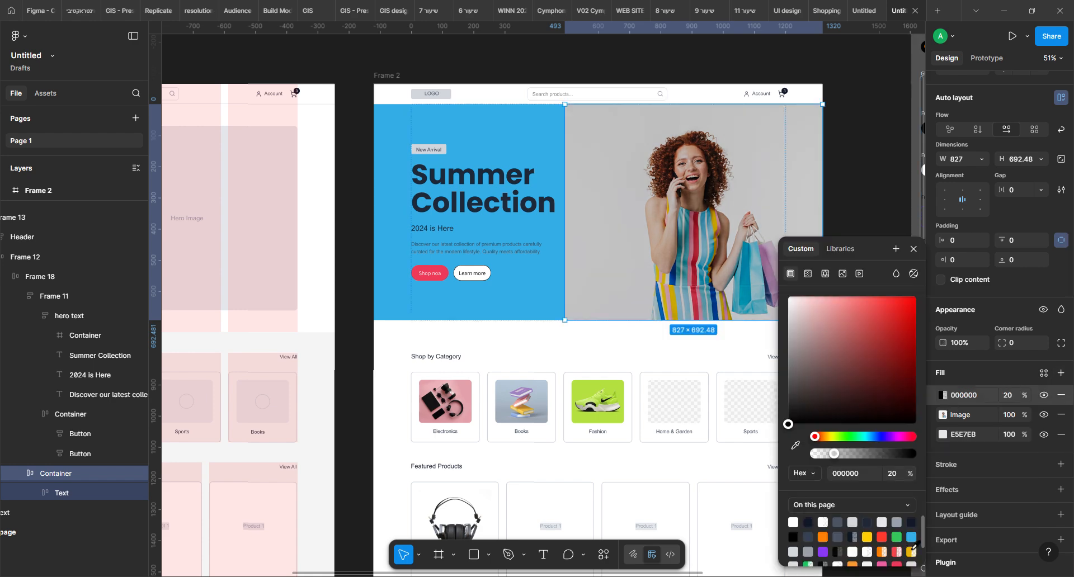
click(911, 539)
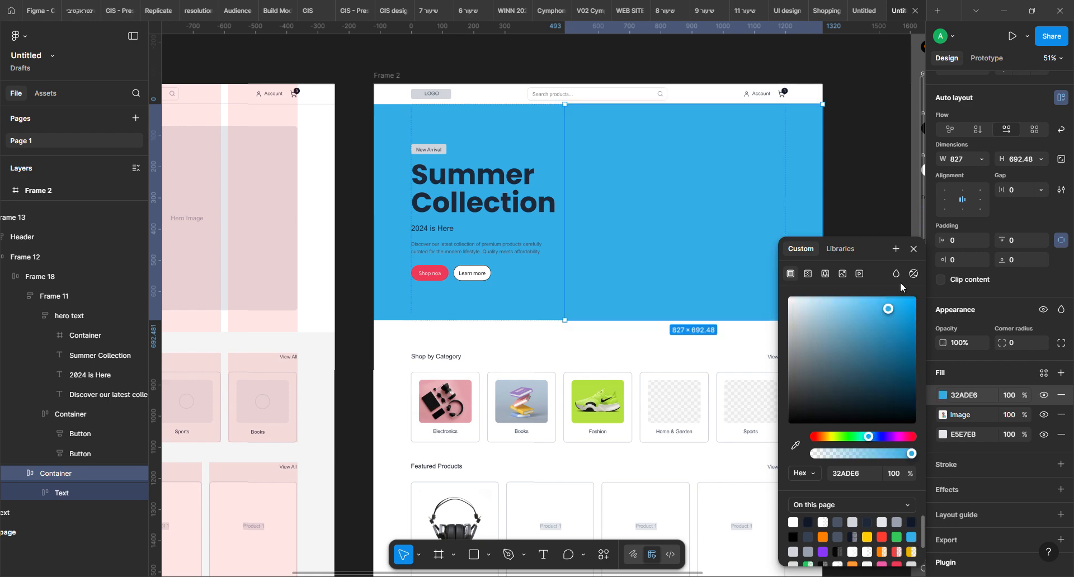
click(1061, 310)
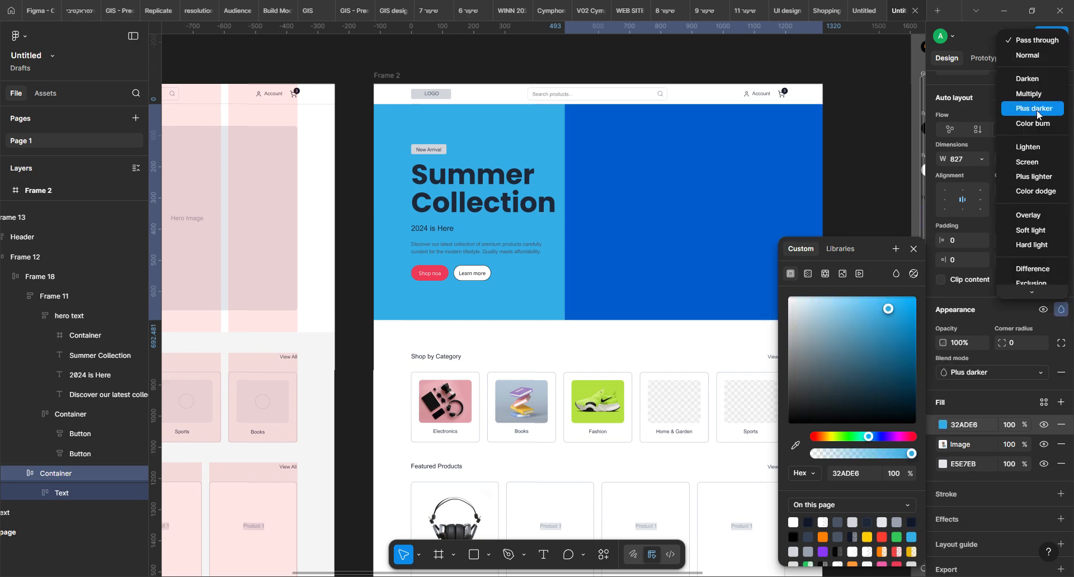
click(995, 484)
click(1008, 396)
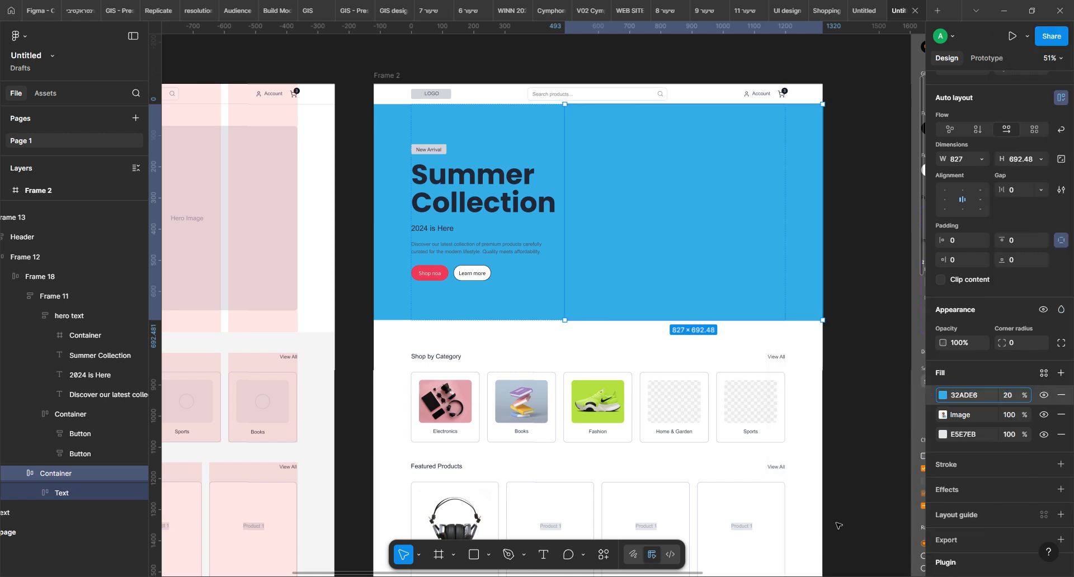
key(Return)
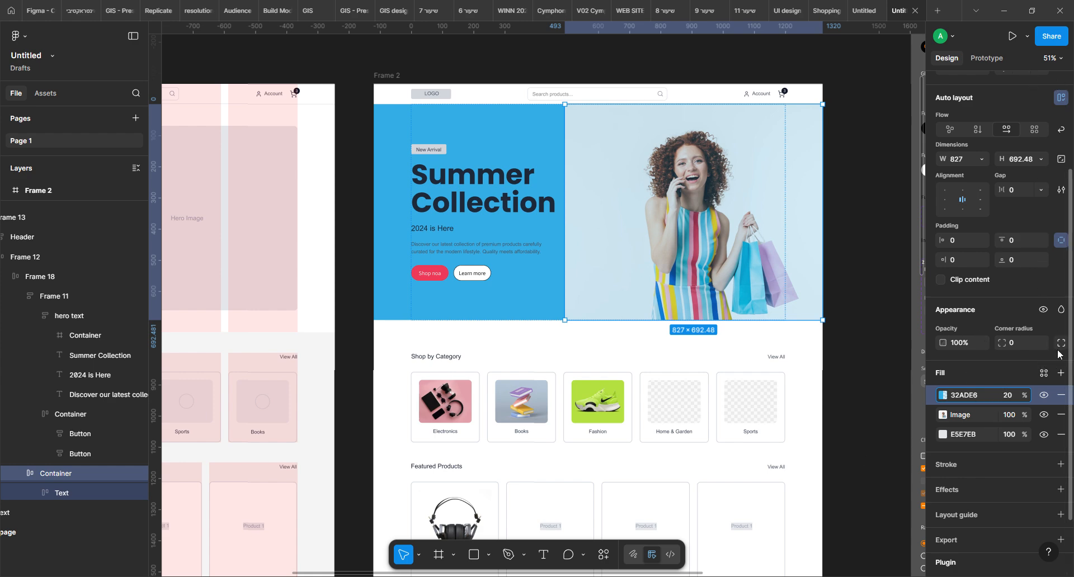
Set the hero image container's blend mode to Multiply so the photo blends with the blue background
click(1061, 310)
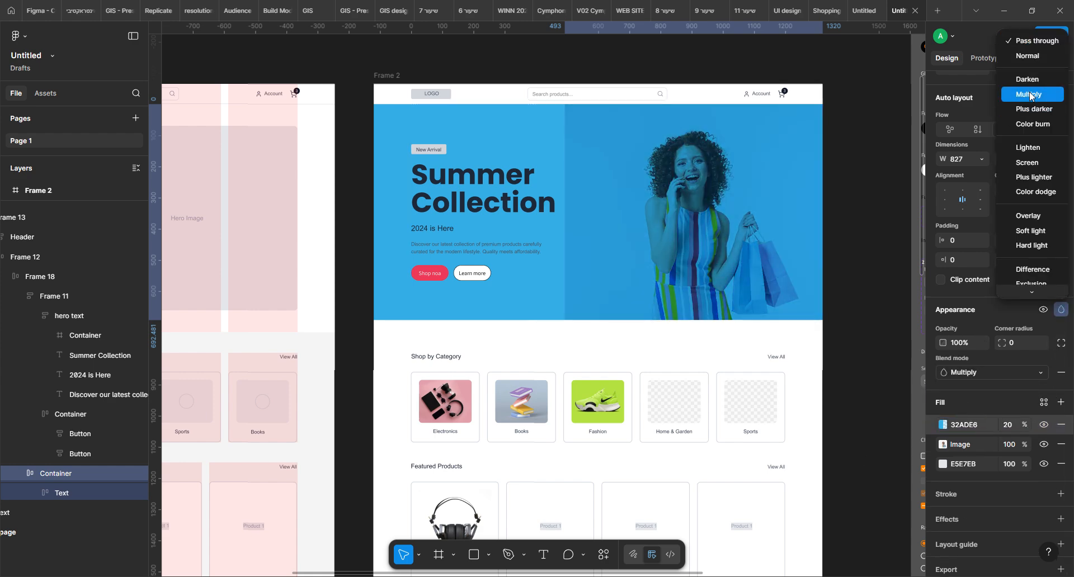
click(1030, 95)
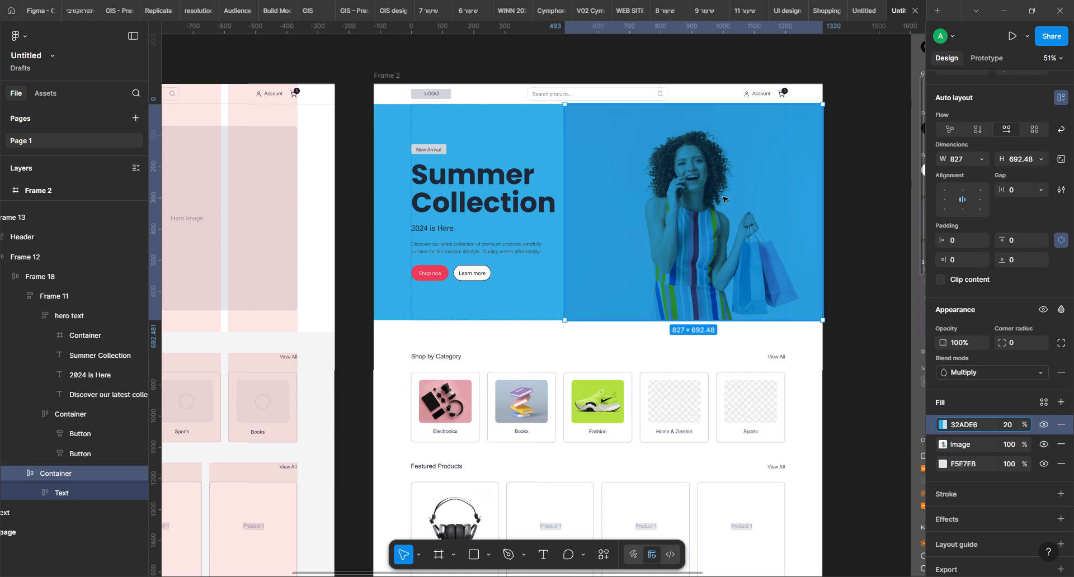
click(854, 173)
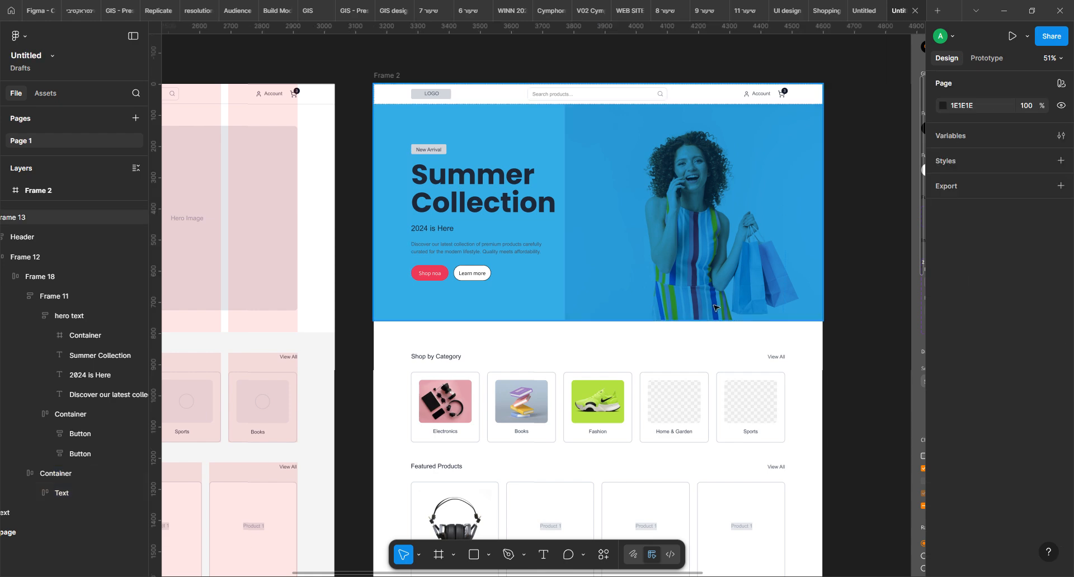
drag(302, 280, 722, 290)
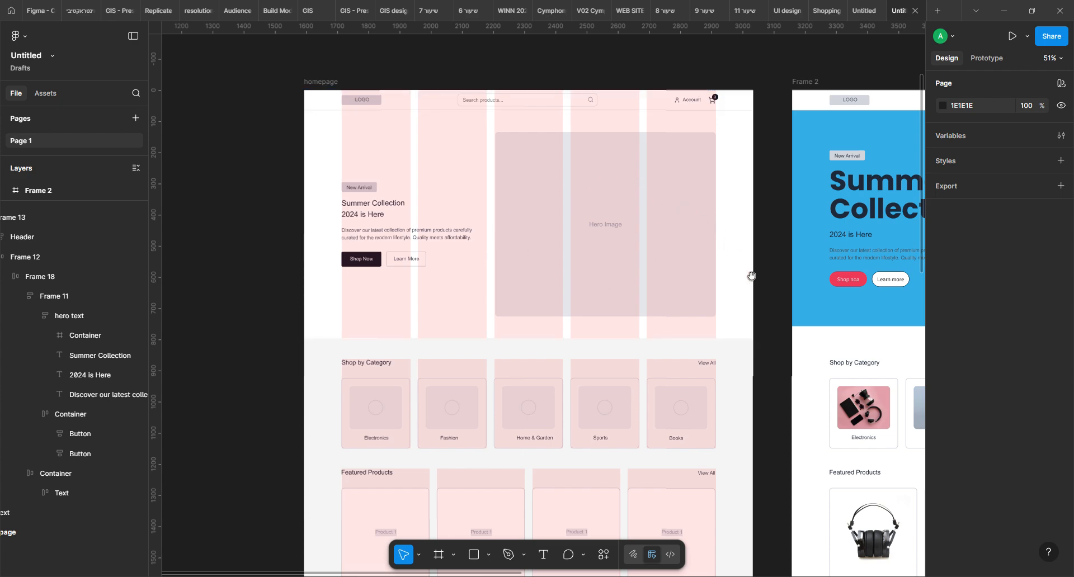
Undo the hero section's blue background, overlay and blend-mode changes back to its F1F1F1 fill
drag(750, 276, 219, 283)
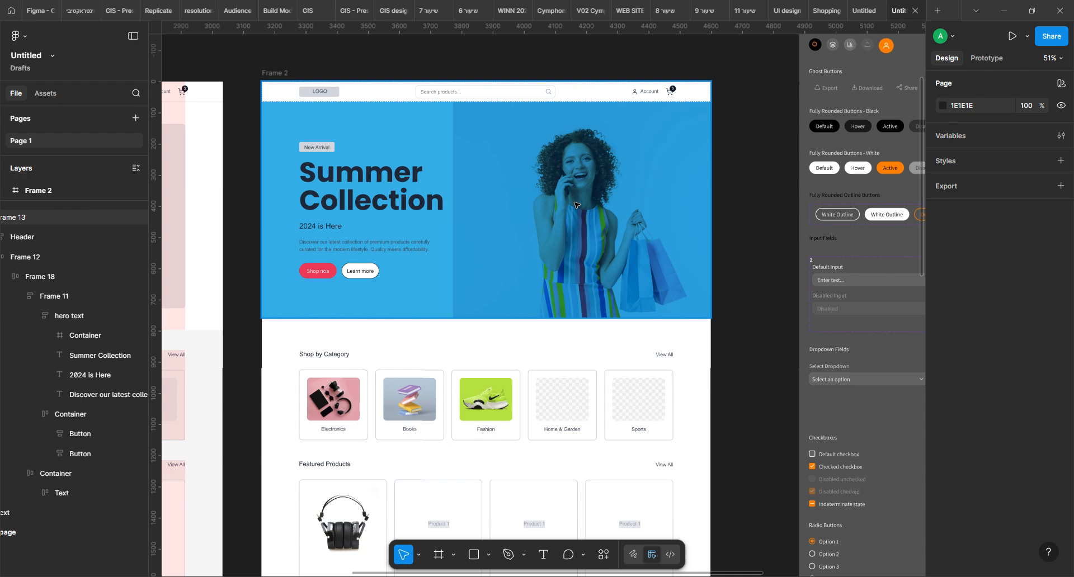
key(ctrl+z)
key(ctrl+z)
key(ctrl+z)
key(ctrl+z)
key(ctrl+z)
key(ctrl+z)
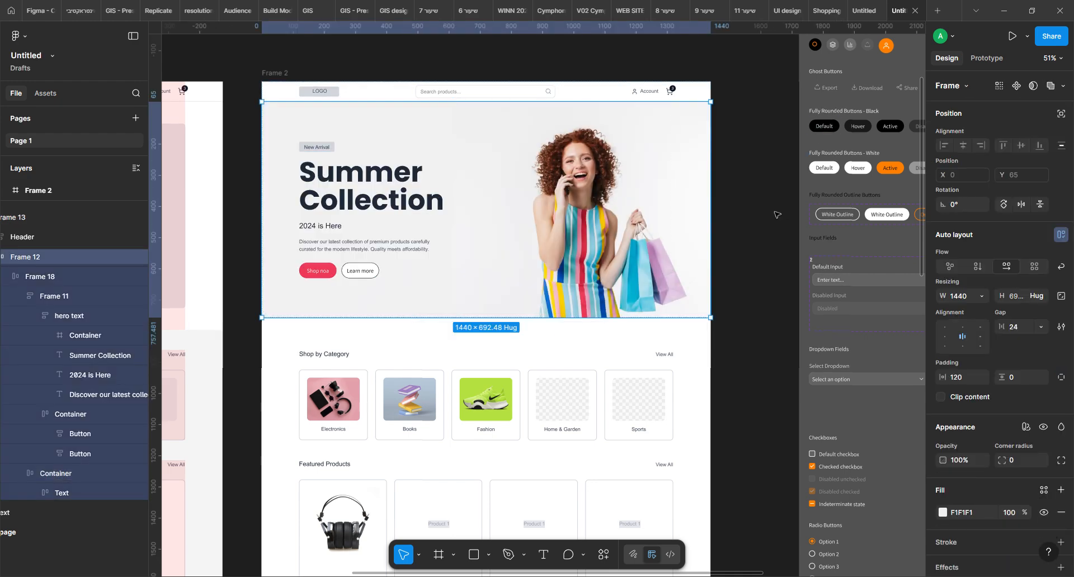
click(739, 177)
Add a drop shadow with Y offset 4, blur 4 and 25% black to the USB-C Hub card in Featured Products
drag(545, 310, 702, 241)
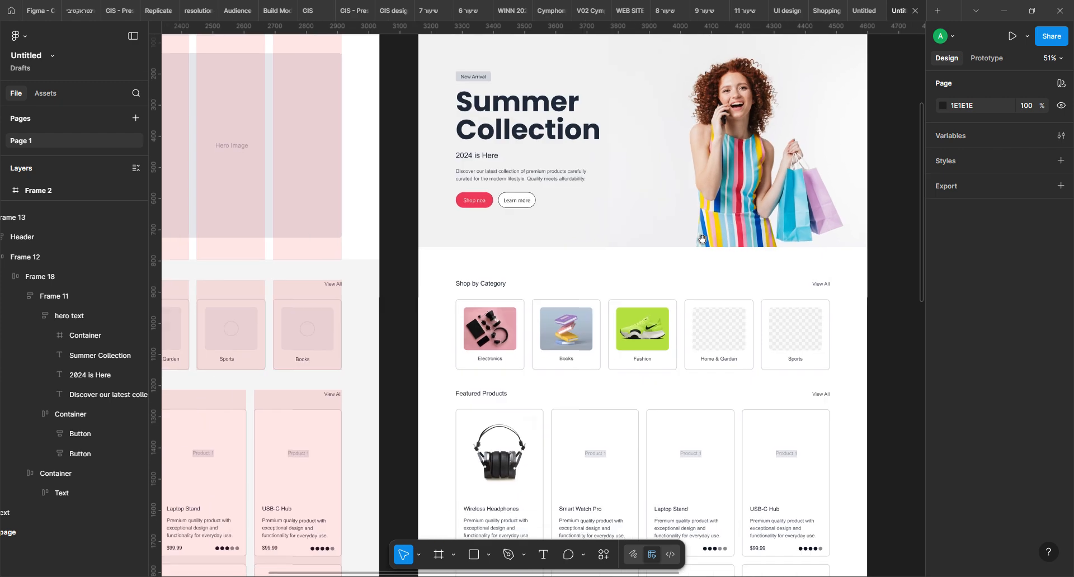
drag(638, 467, 613, 173)
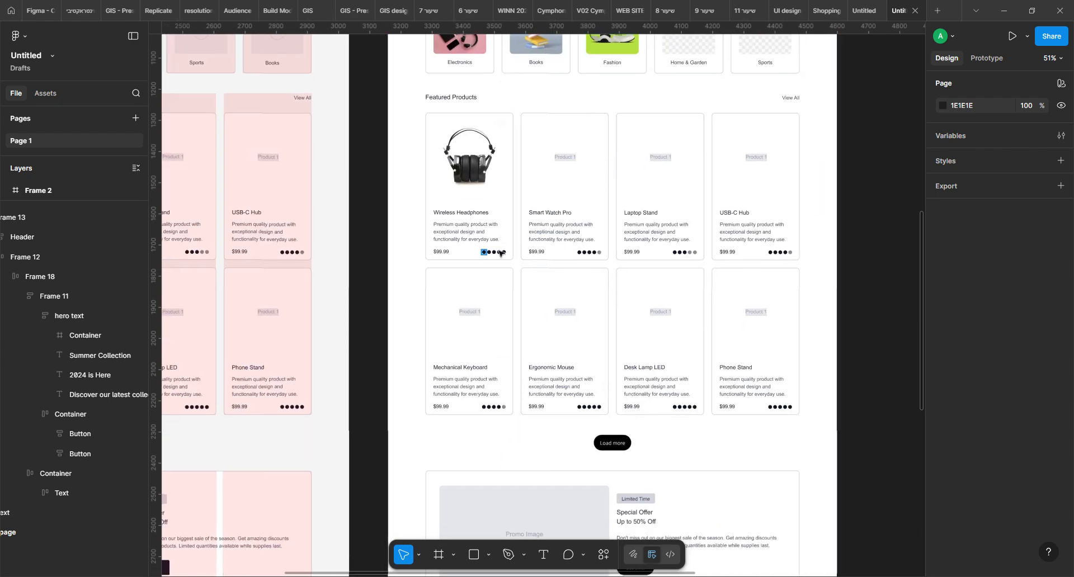
ctrl+click(442, 252)
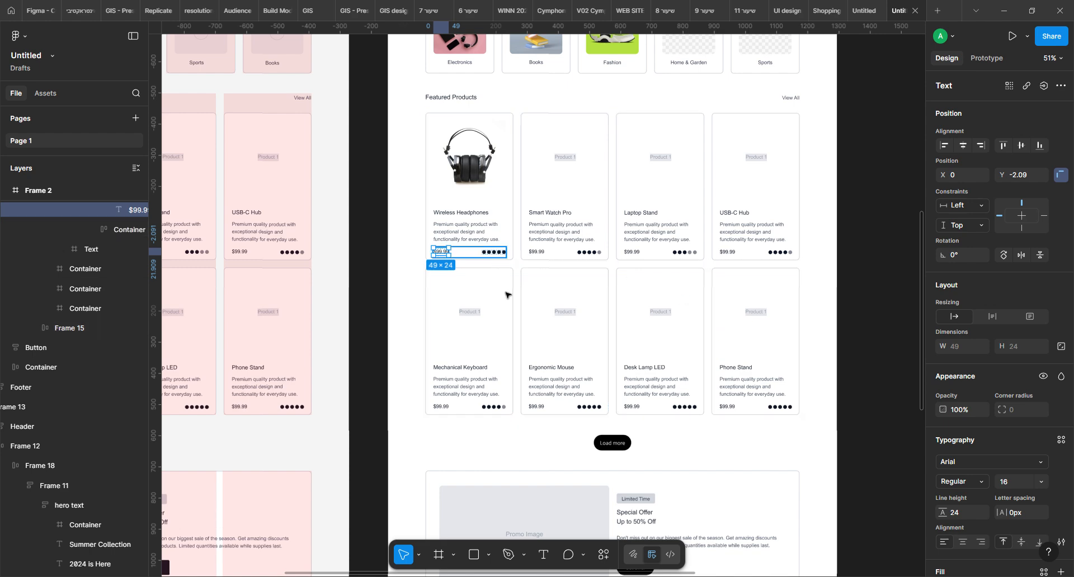
scroll(391, 319, down, 5)
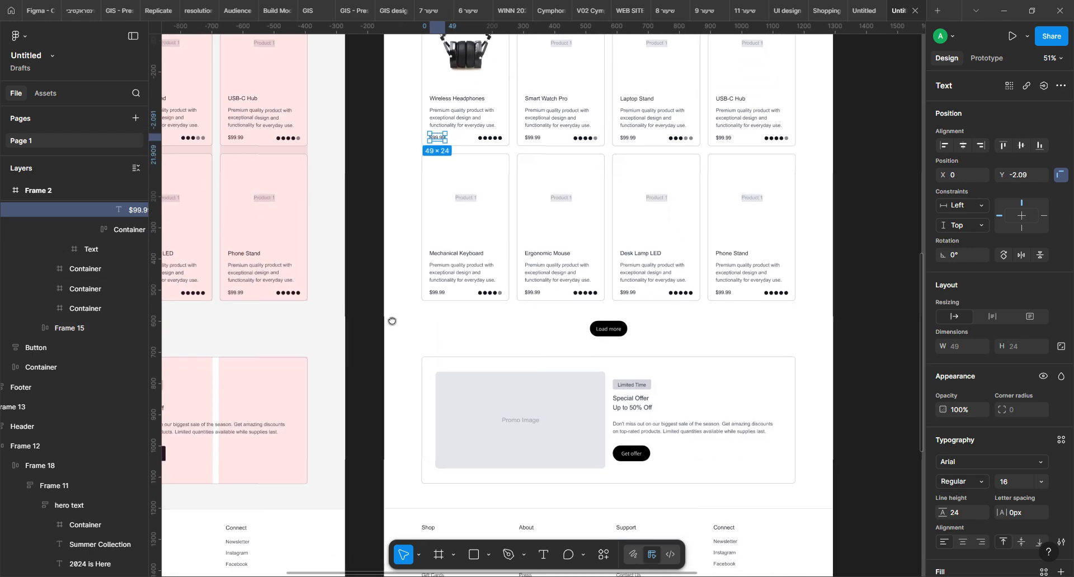
scroll(541, 344, up, 3)
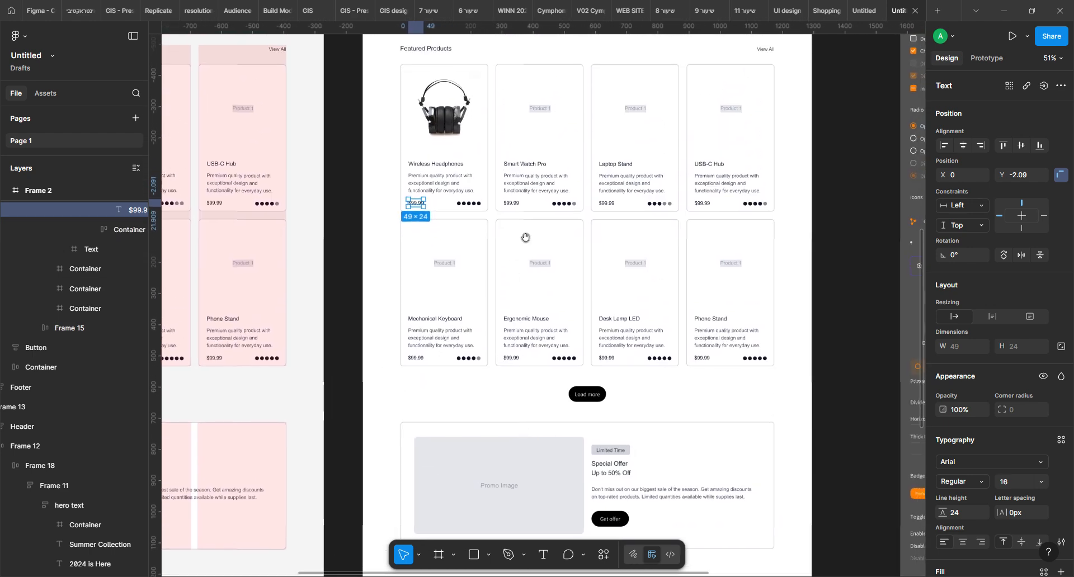
scroll(547, 205, up, 4)
click(697, 210)
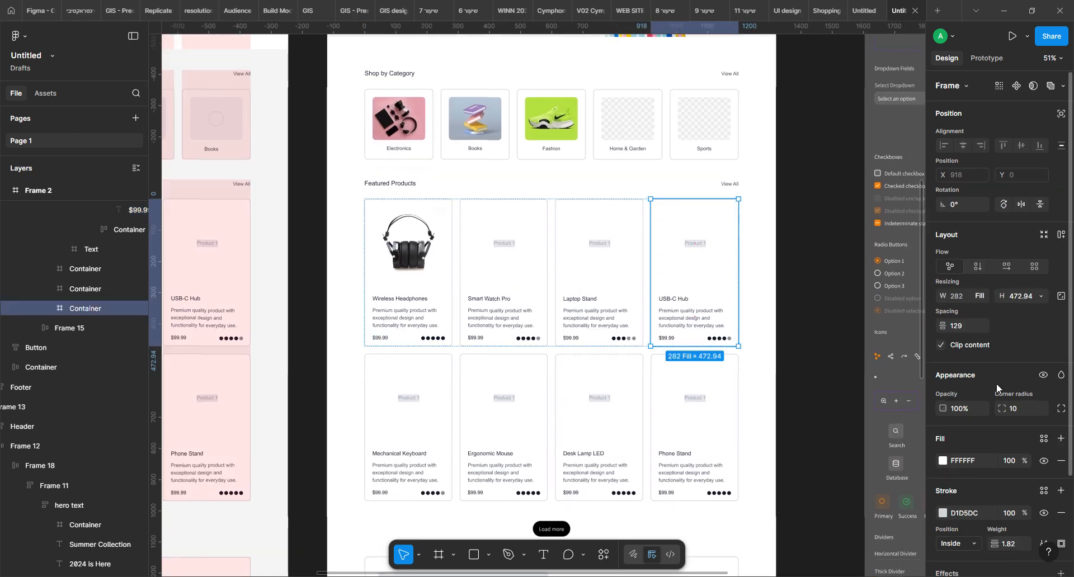
scroll(995, 384, down, 2)
click(947, 458)
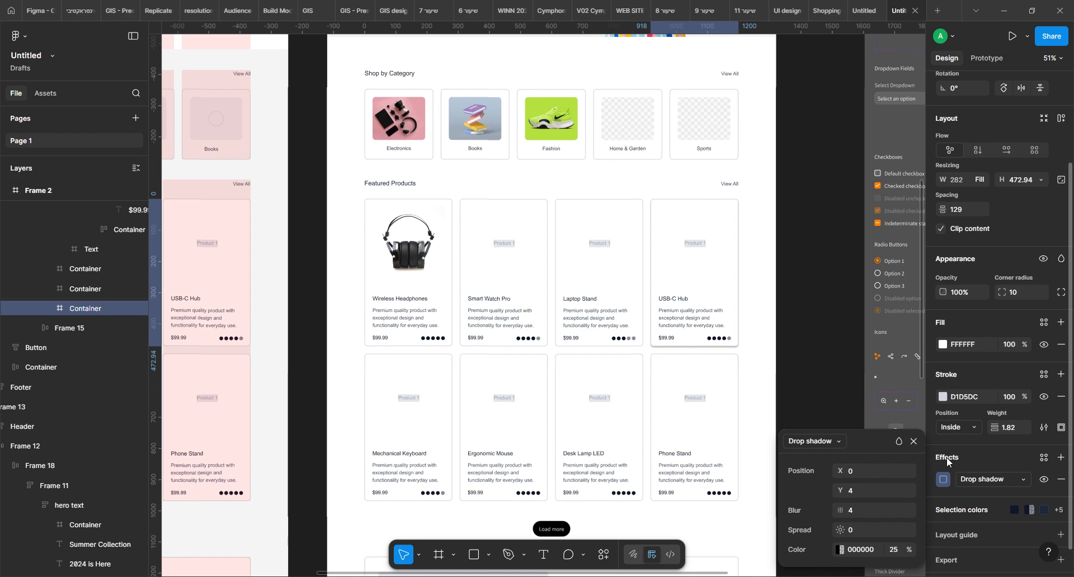
click(803, 244)
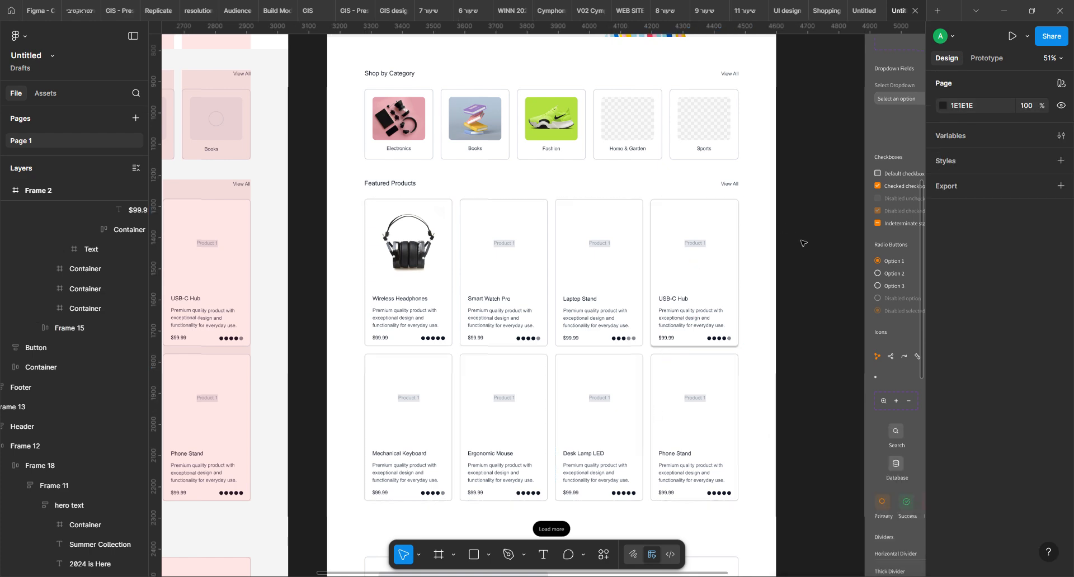
click(737, 226)
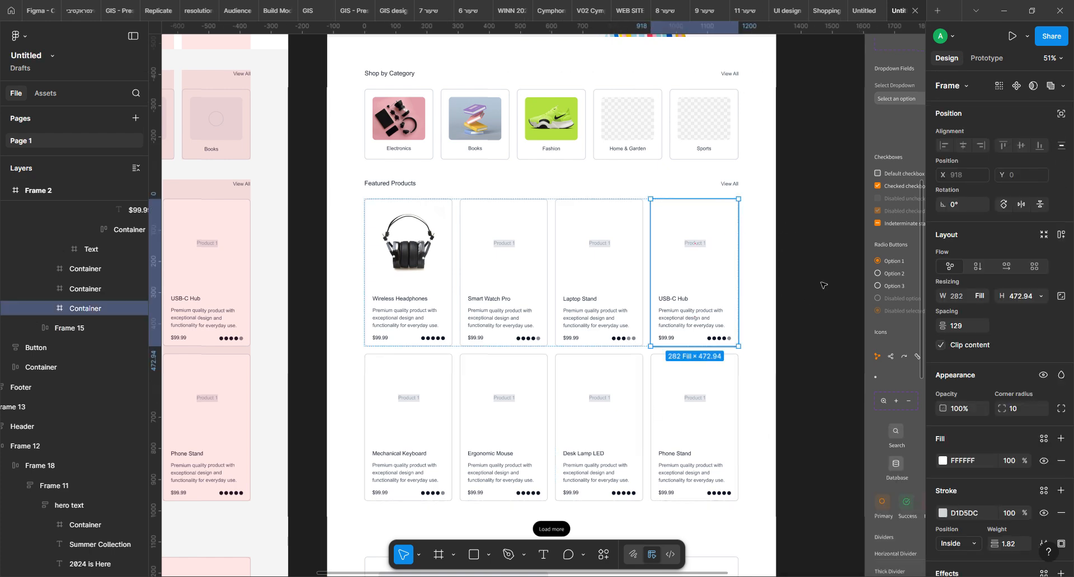
click(828, 247)
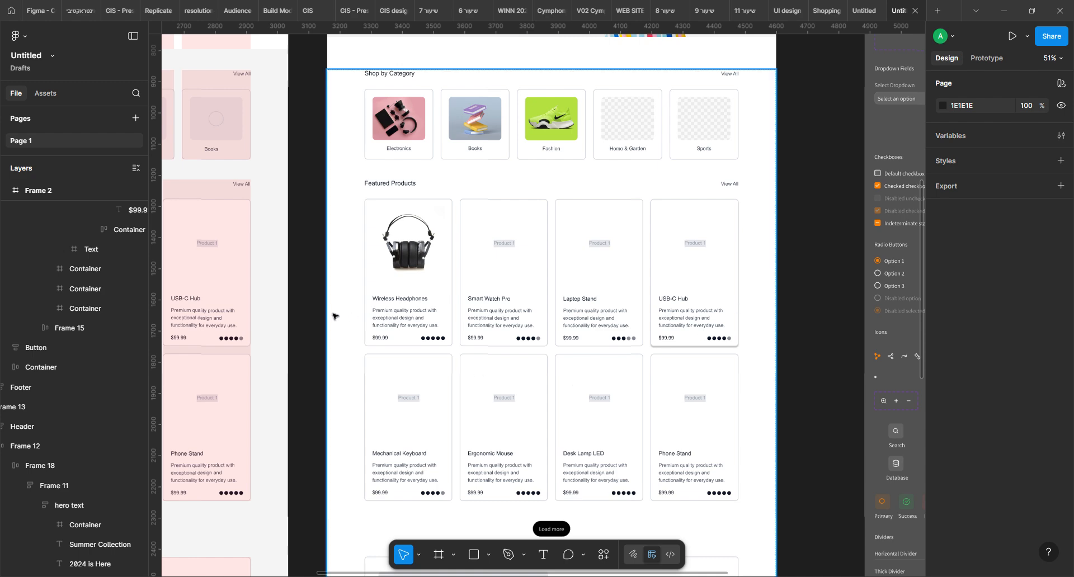
Review the restyled page's product cards, promo banner, footer and hero against the original homepage wireframe
scroll(793, 370, down, 3)
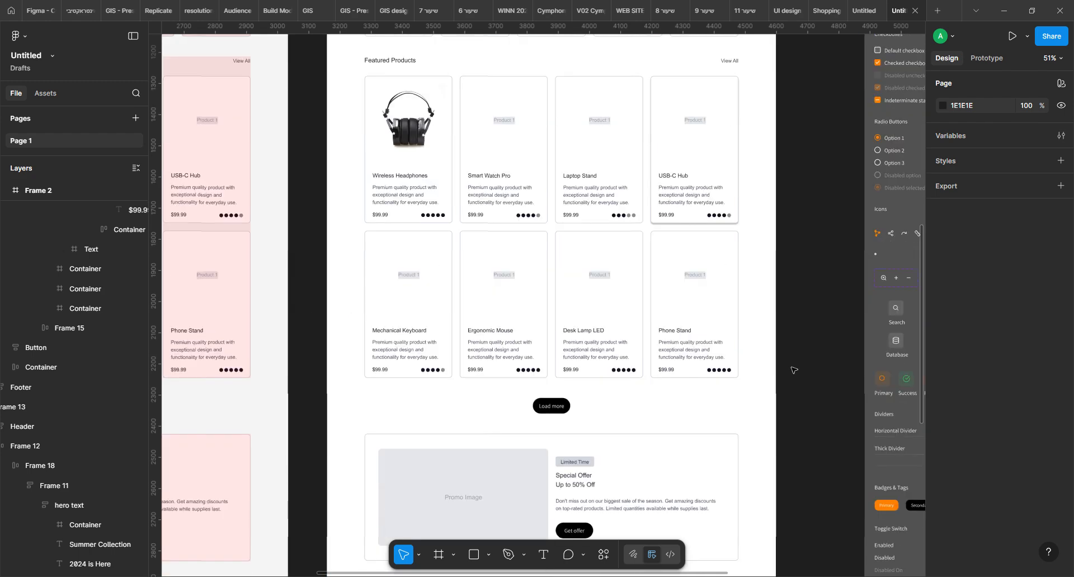
scroll(793, 370, down, 1)
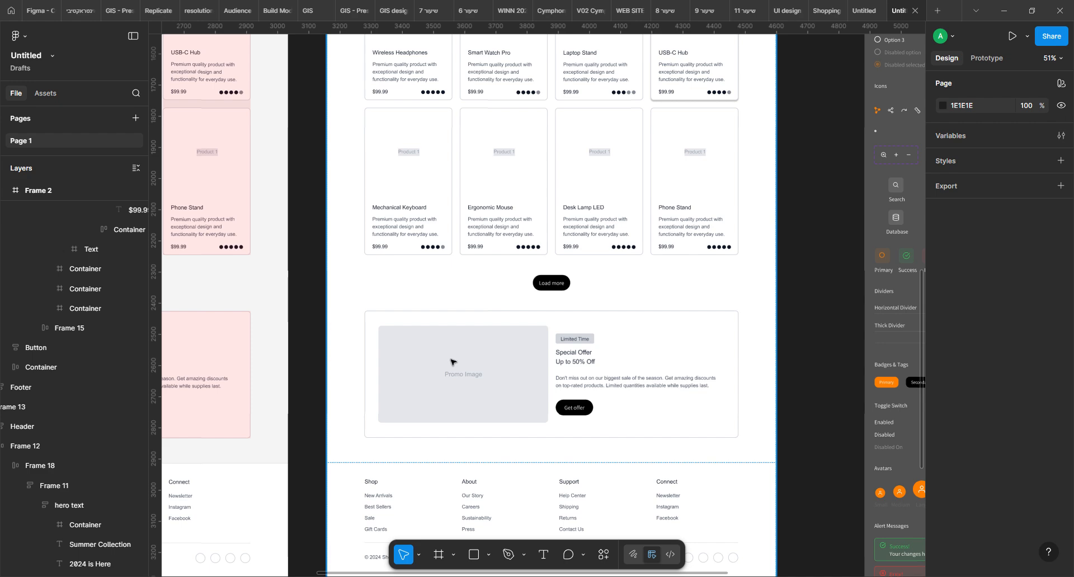
click(519, 343)
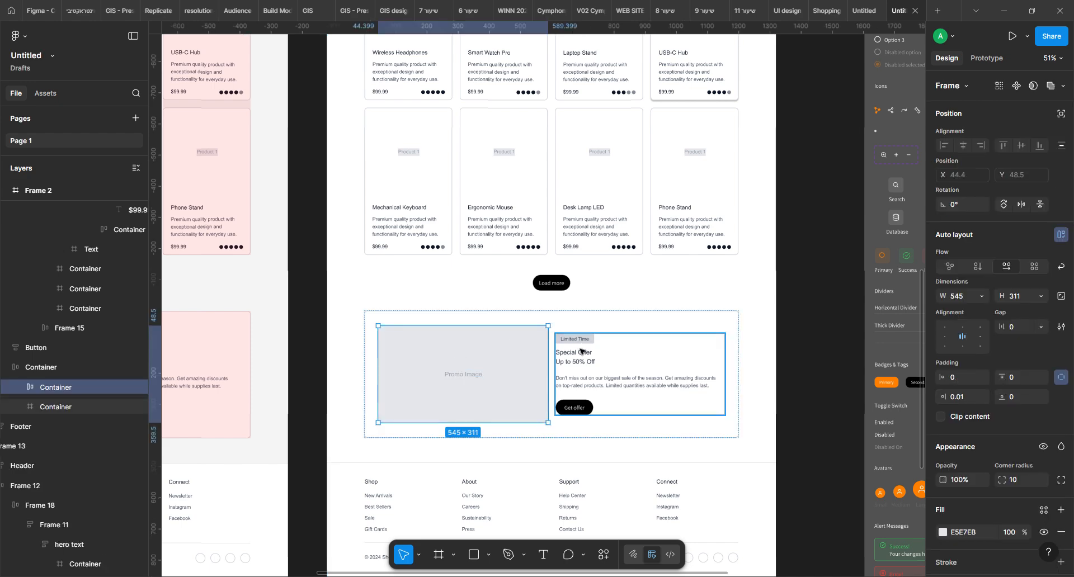
drag(895, 173, 703, 277)
scroll(703, 277, down, 3)
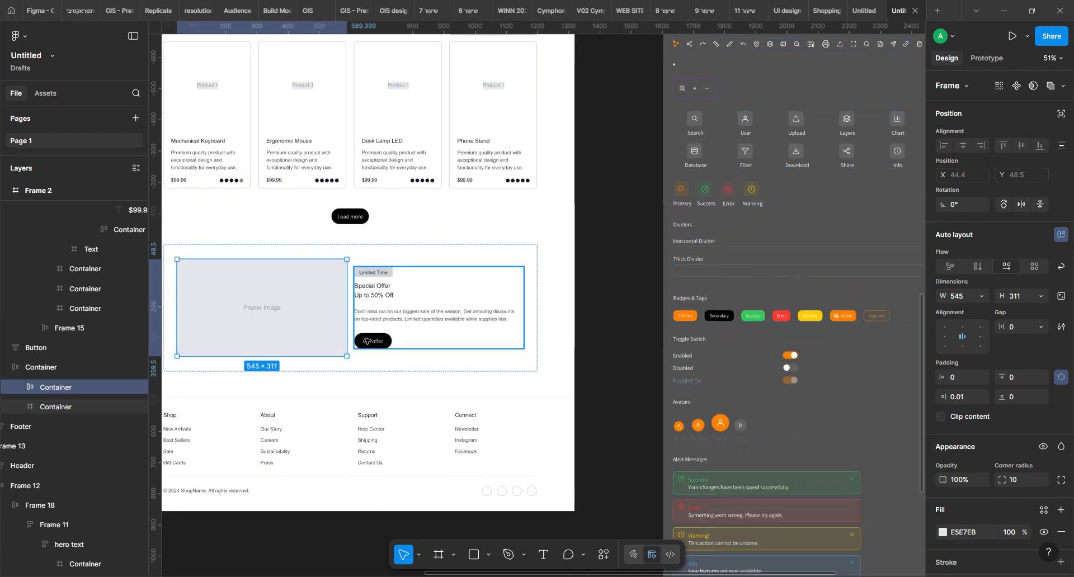
scroll(378, 276, left, 5)
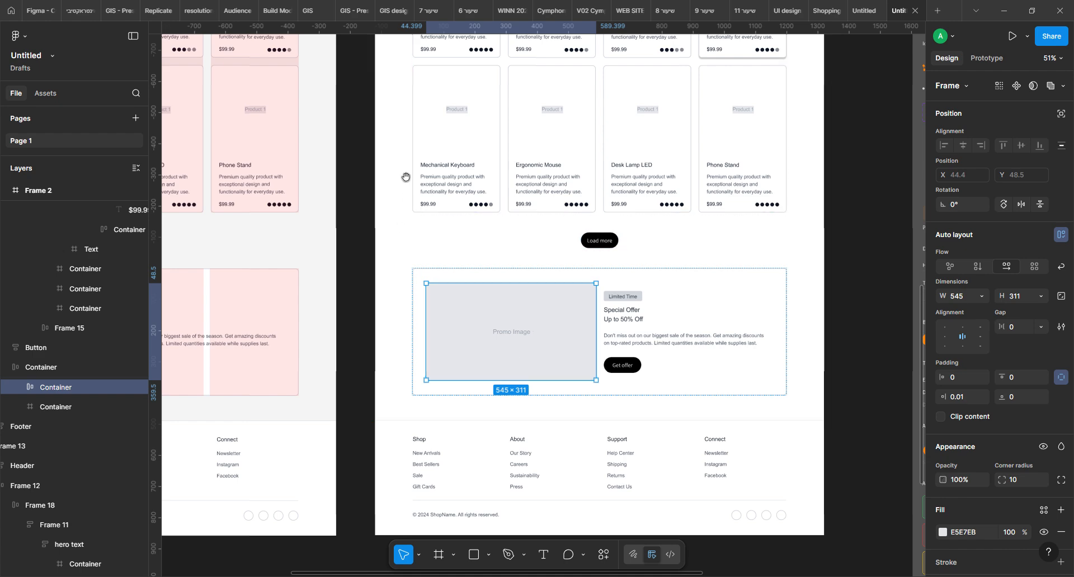
scroll(400, 175, up, 4)
drag(401, 174, 391, 392)
scroll(392, 392, up, 3)
scroll(391, 392, left, 3)
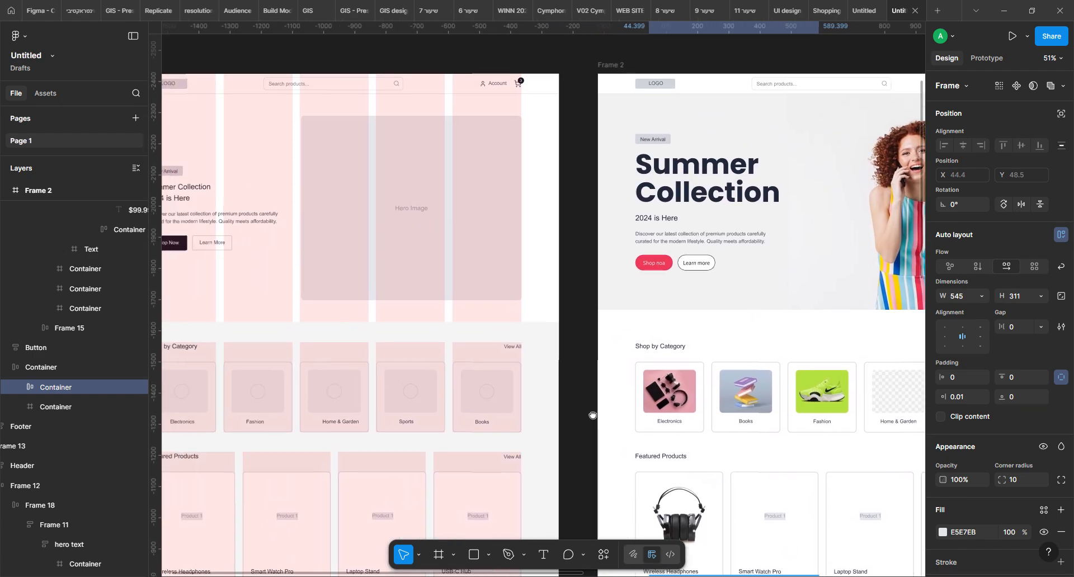
drag(401, 396, 621, 297)
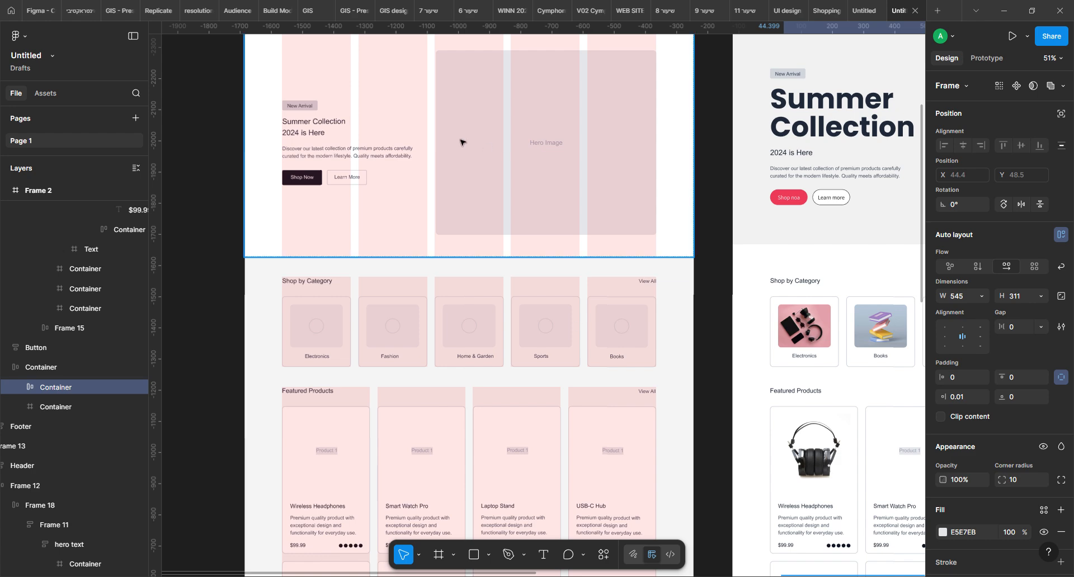
drag(823, 250, 400, 301)
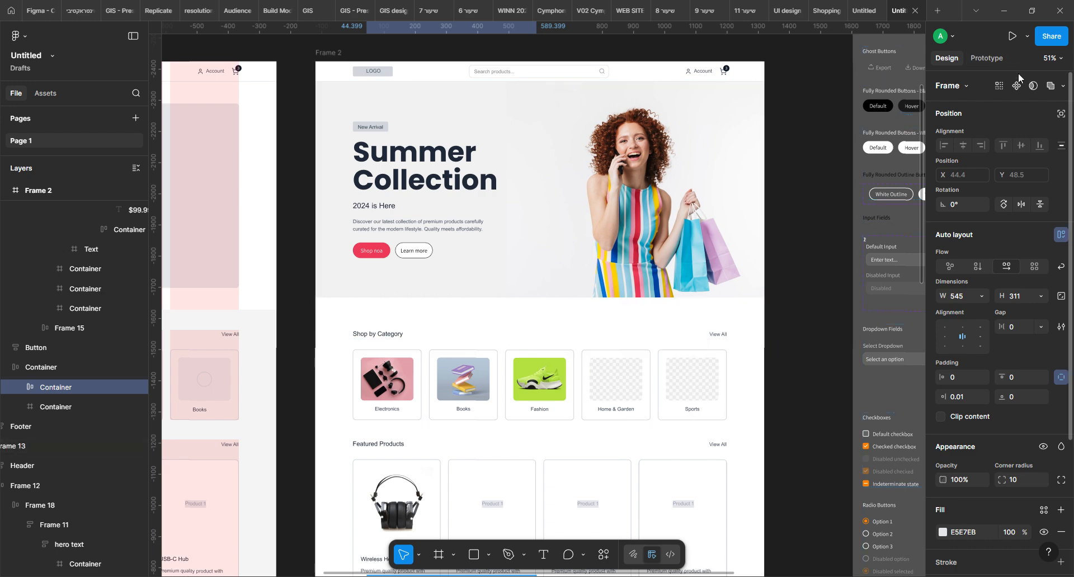
click(817, 207)
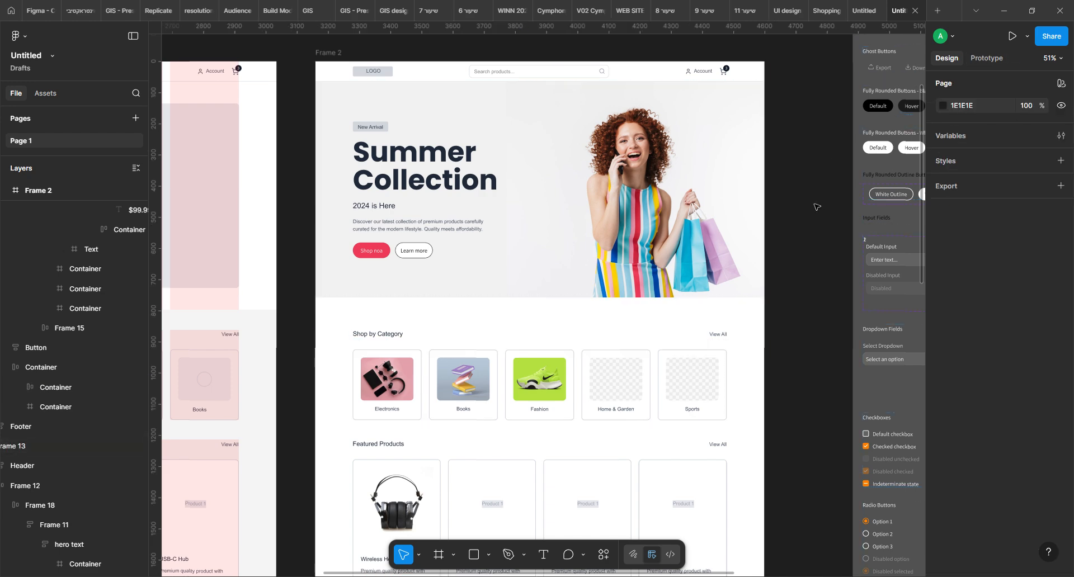
Set the Collection 1 variable mode of the GIS design system frame to Light
scroll(470, 185, down, 5)
scroll(470, 184, down, 3)
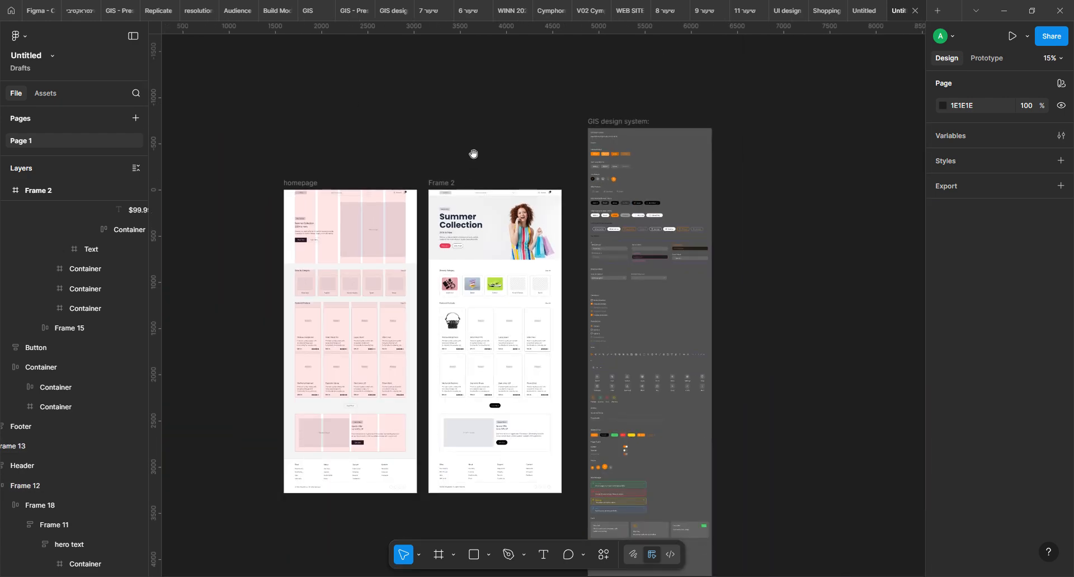
drag(473, 154, 564, 154)
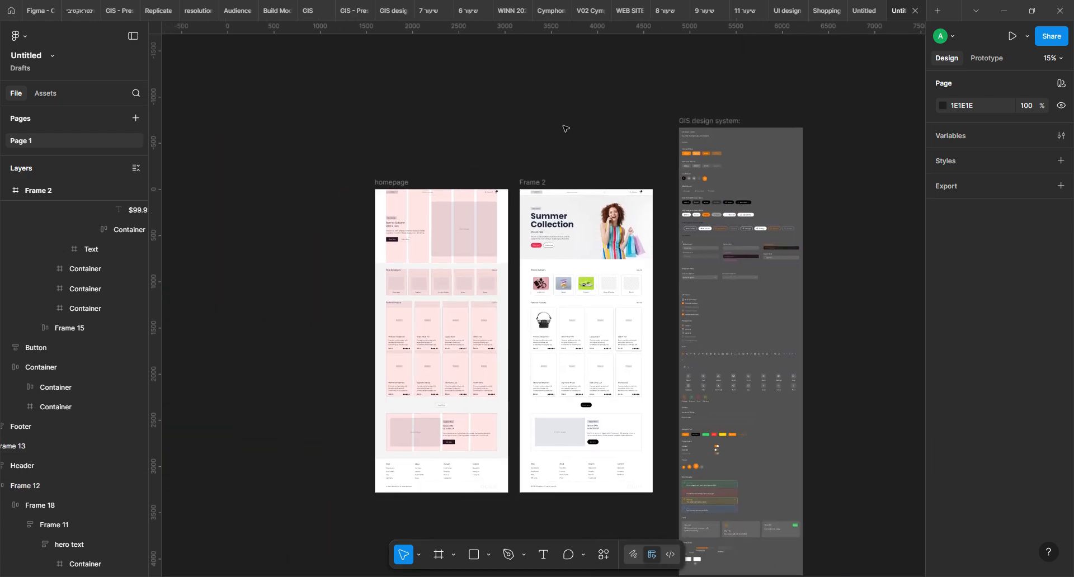
click(711, 122)
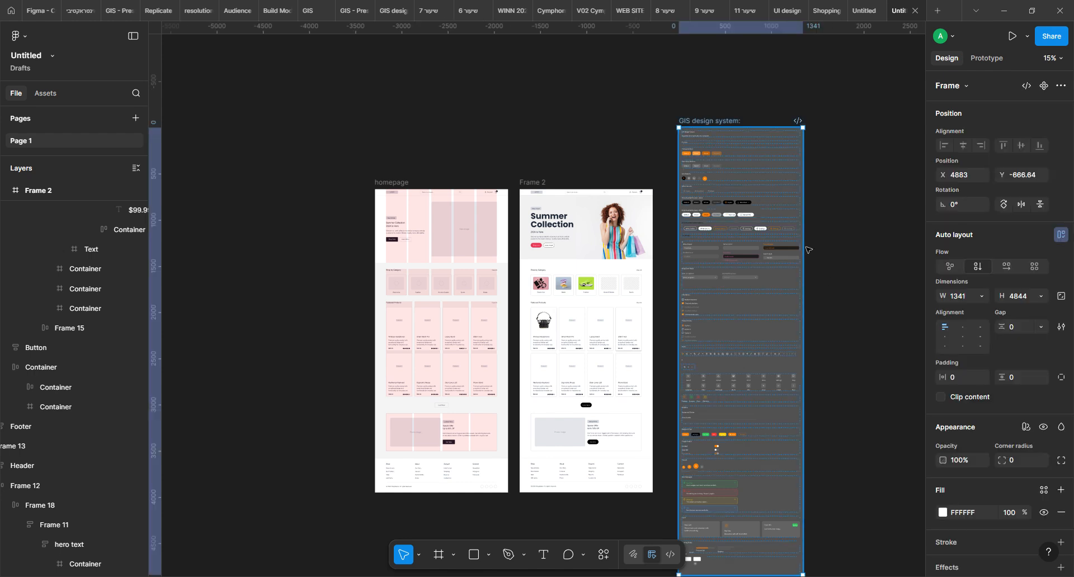
click(1026, 428)
mouse_move(988, 467)
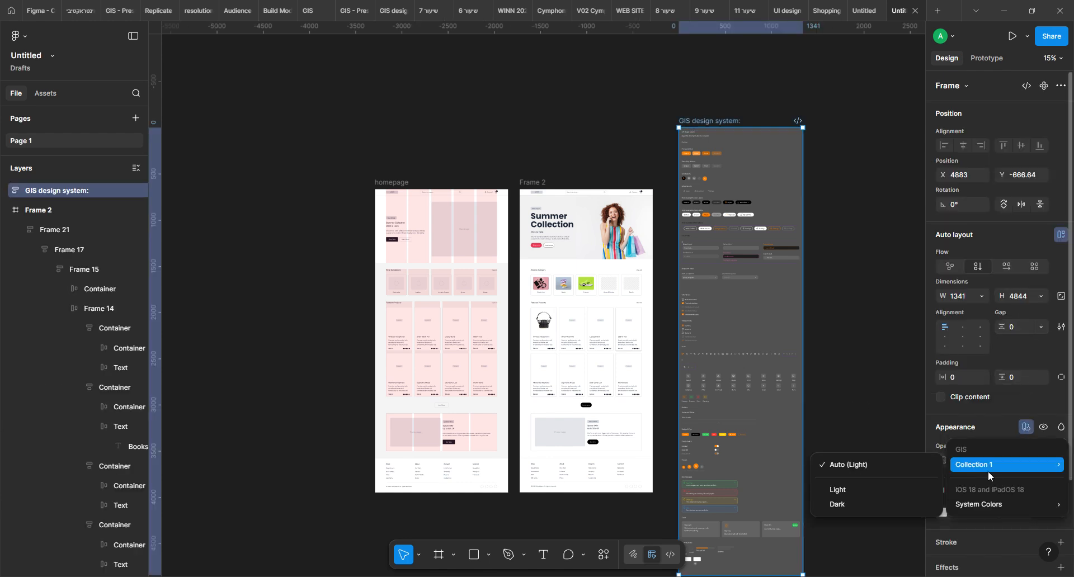
click(847, 493)
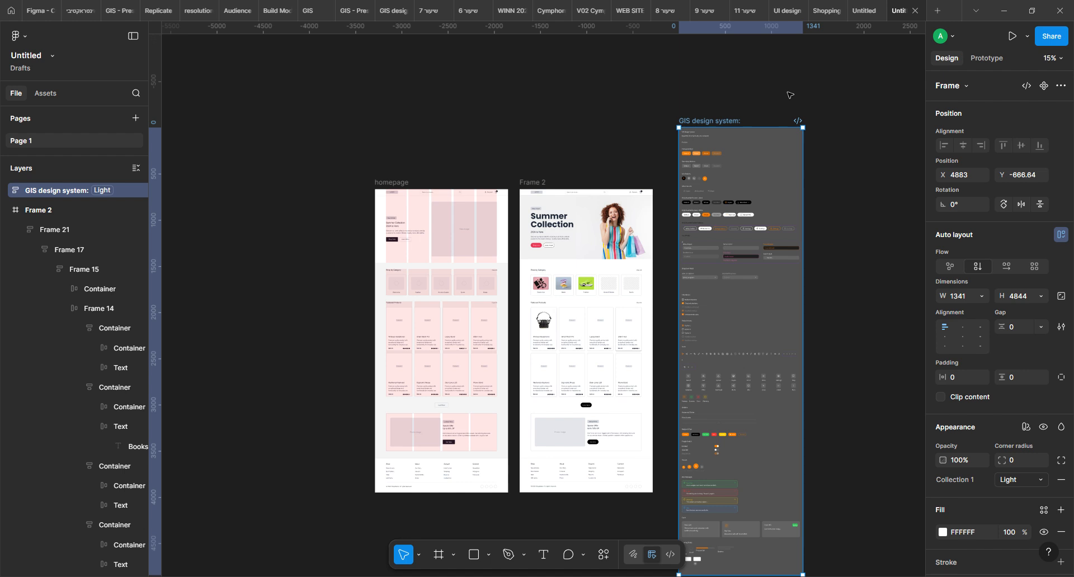
Set the Collection 1 mode of the nested DesignSystemKit frame to Light
key(Return)
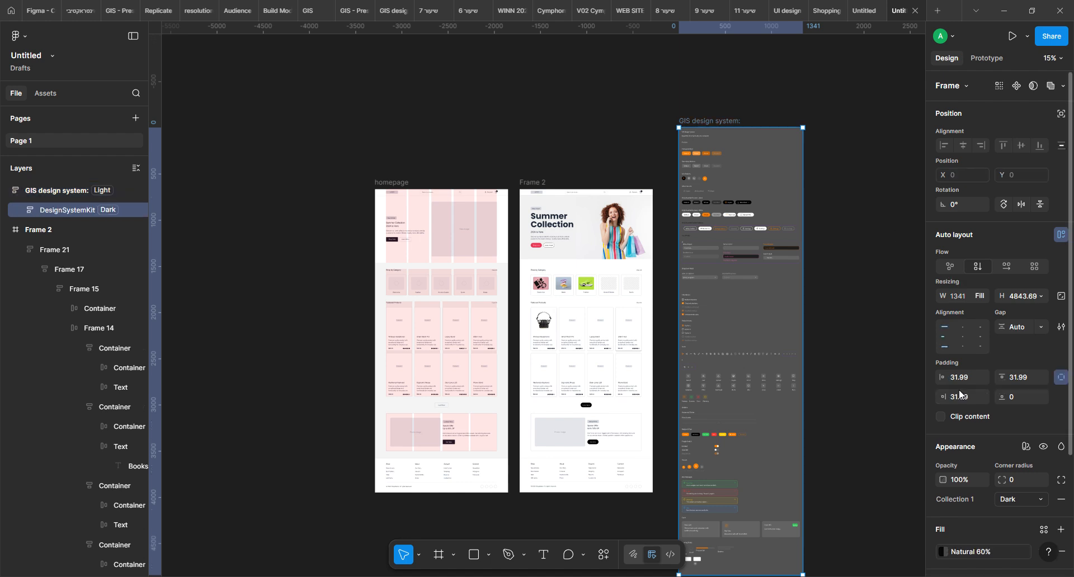
click(1026, 446)
mouse_move(975, 488)
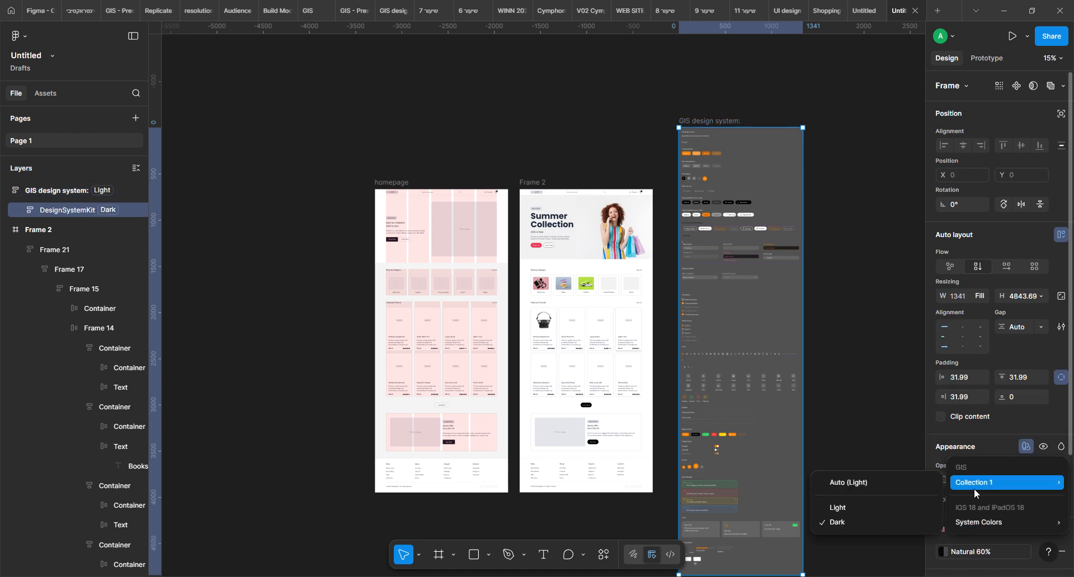
click(876, 508)
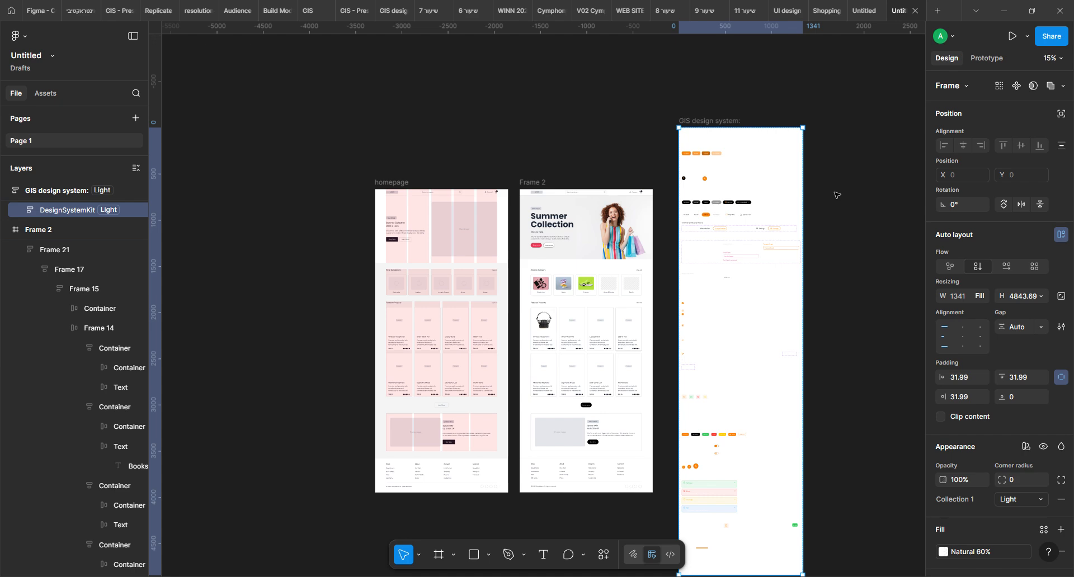
Set Collection 1 to Light on all layers directly inside DesignSystemKit and try Dark on them
key(Return)
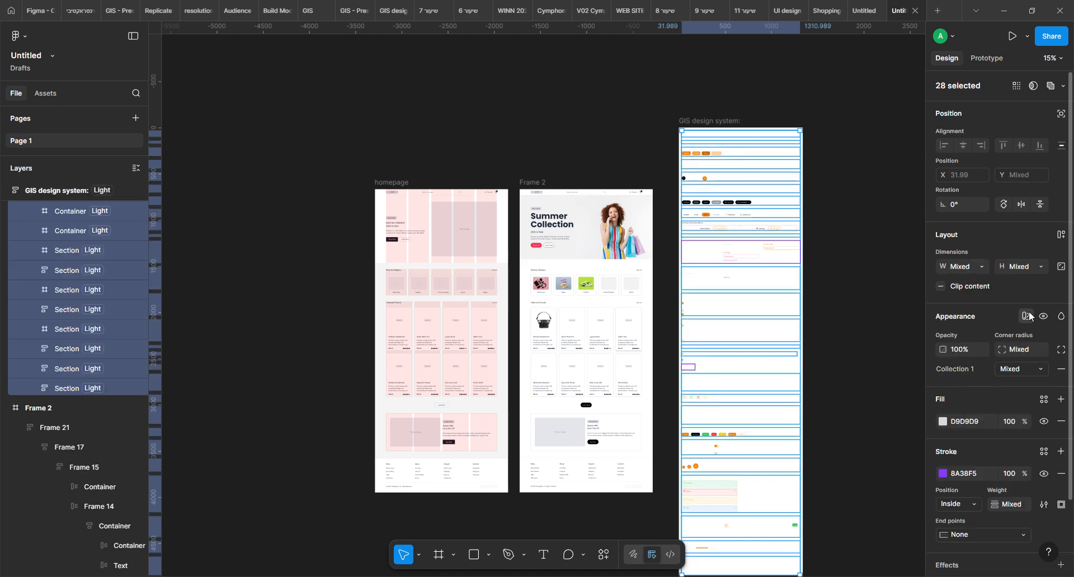
click(1028, 317)
mouse_move(969, 369)
click(872, 395)
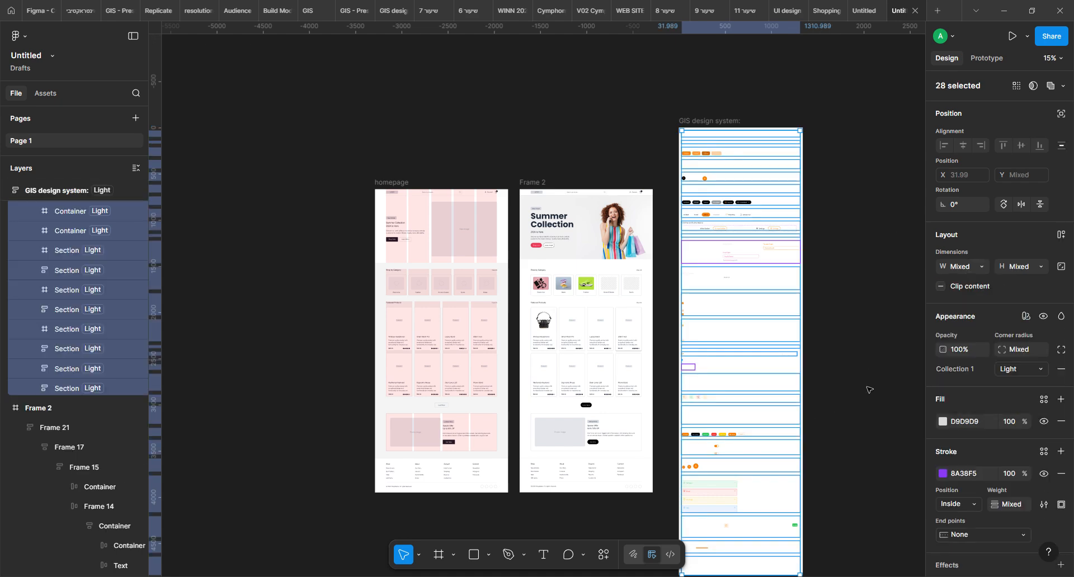
click(1019, 372)
click(1009, 383)
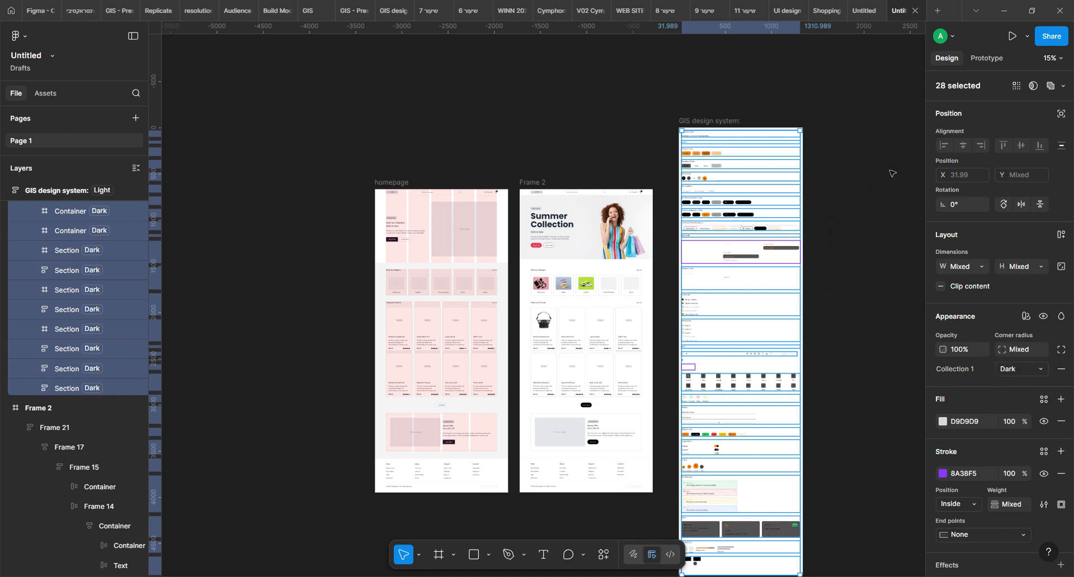
key(ctrl+z)
Delete the whole GIS design system frame from the canvas
click(729, 132)
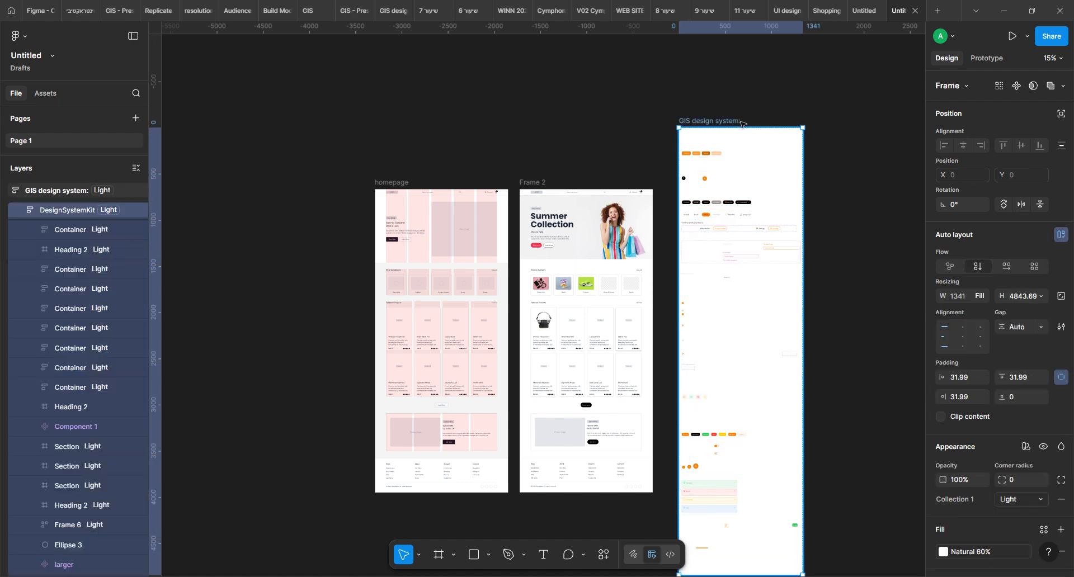
click(738, 121)
key(Delete)
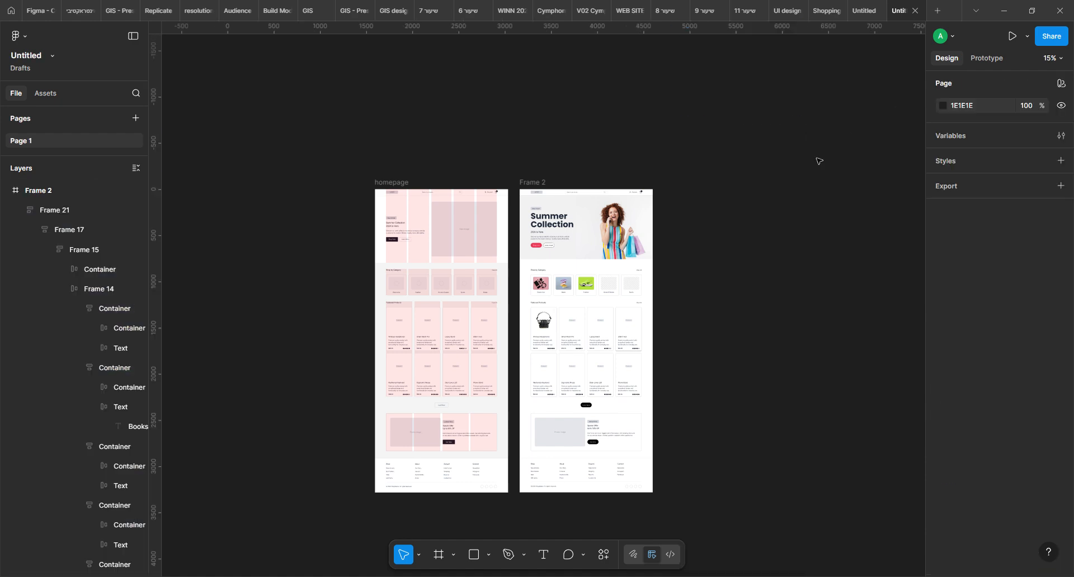
drag(730, 307, 837, 291)
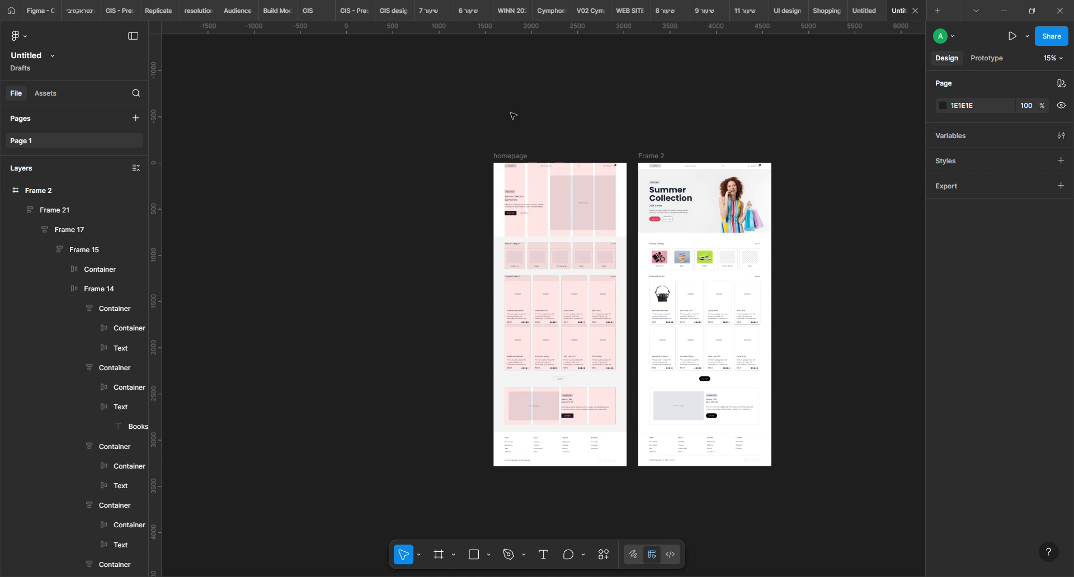
Rename the restyled Frame 2 as "Homepage with UI"
click(511, 157)
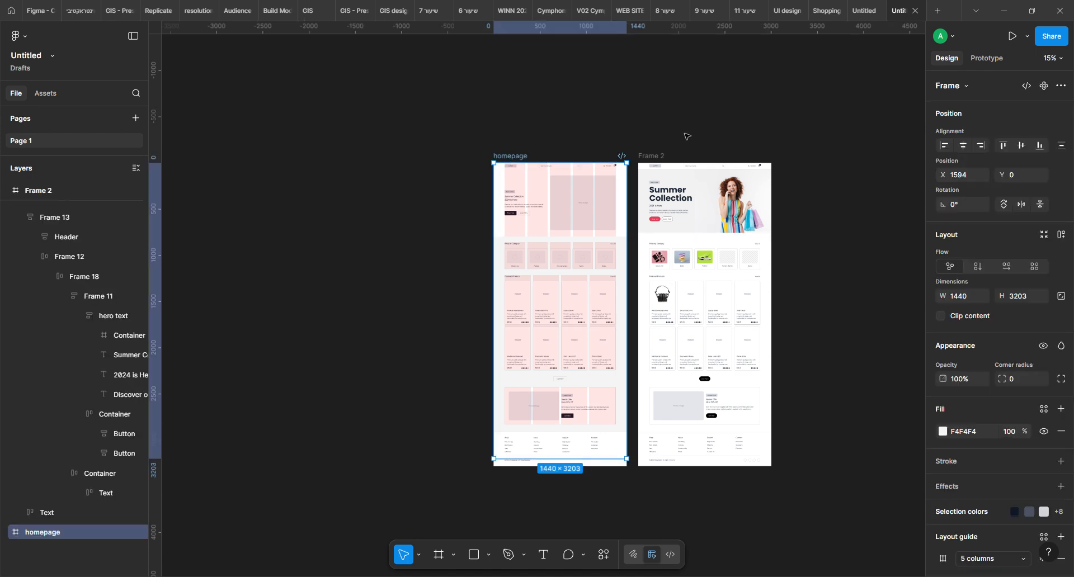
shift+click(651, 157)
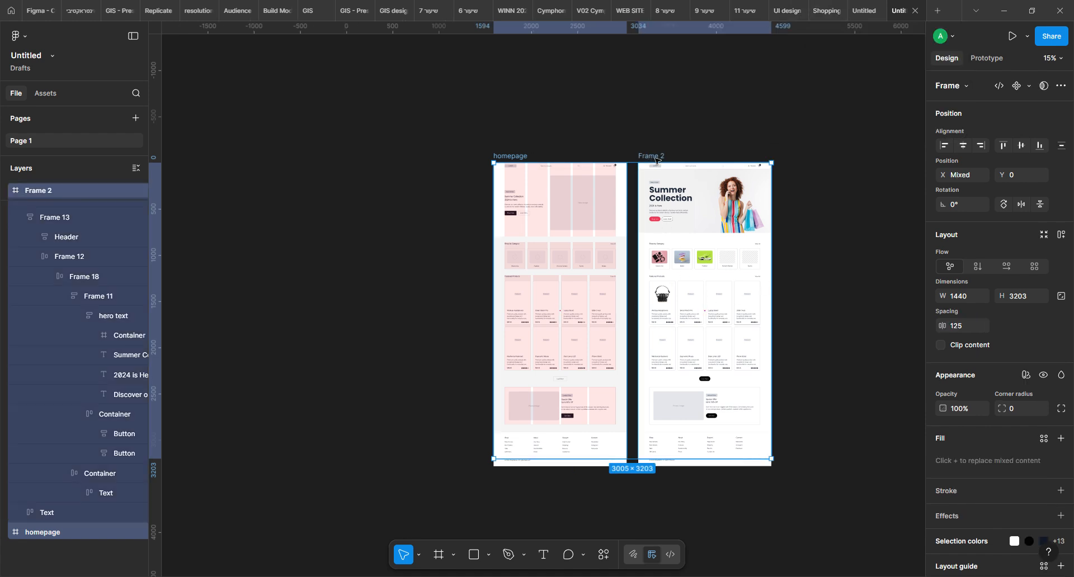
double_click(659, 159)
text(Homepage)
text(e)
key(BackSpace)
key(BackSpace)
key(BackSpace)
text(age)
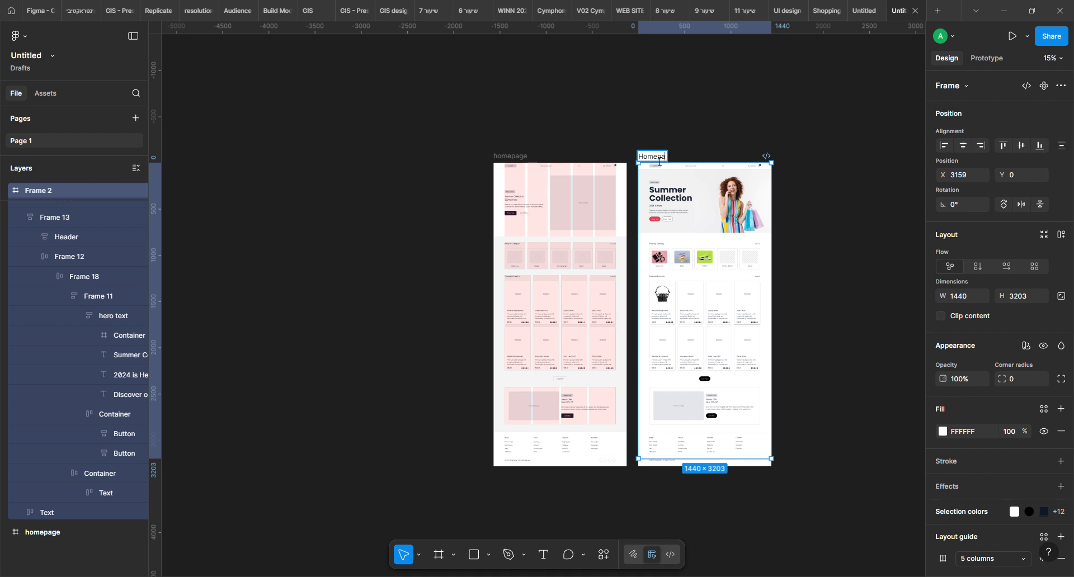
text( with UI)
click(350, 269)
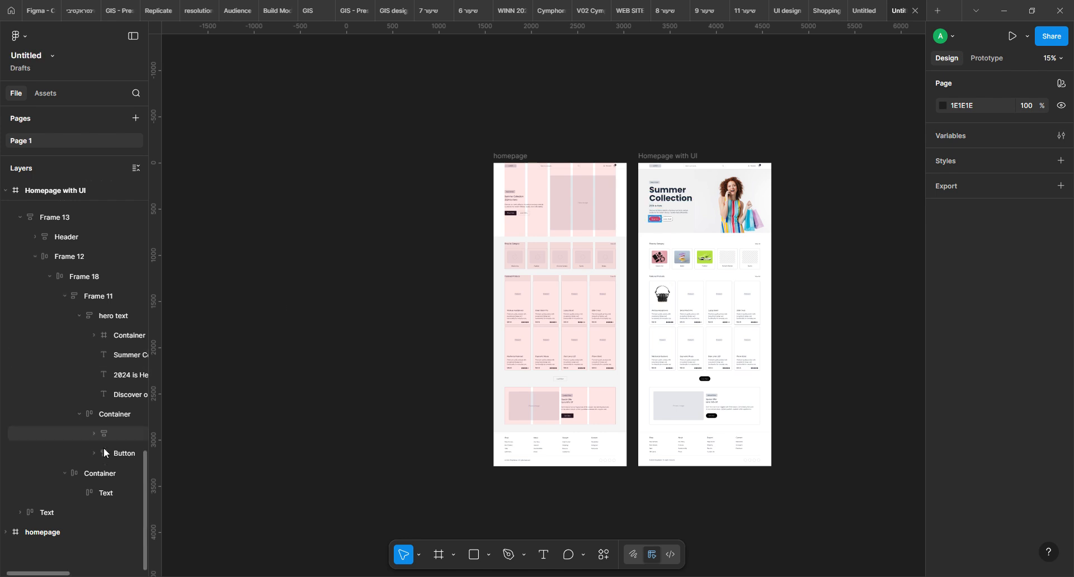
click(58, 221)
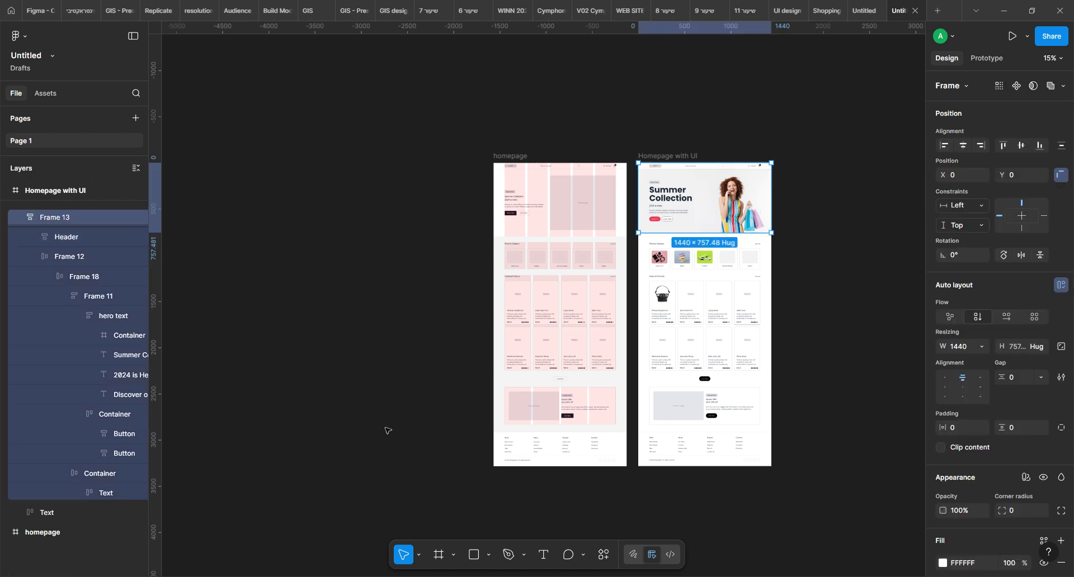
click(603, 564)
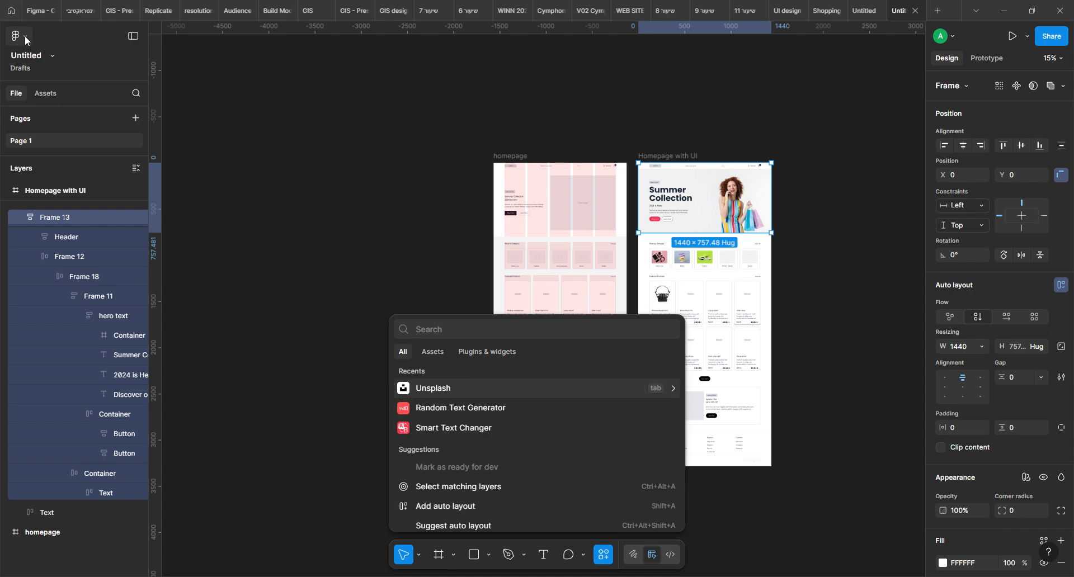
click(710, 131)
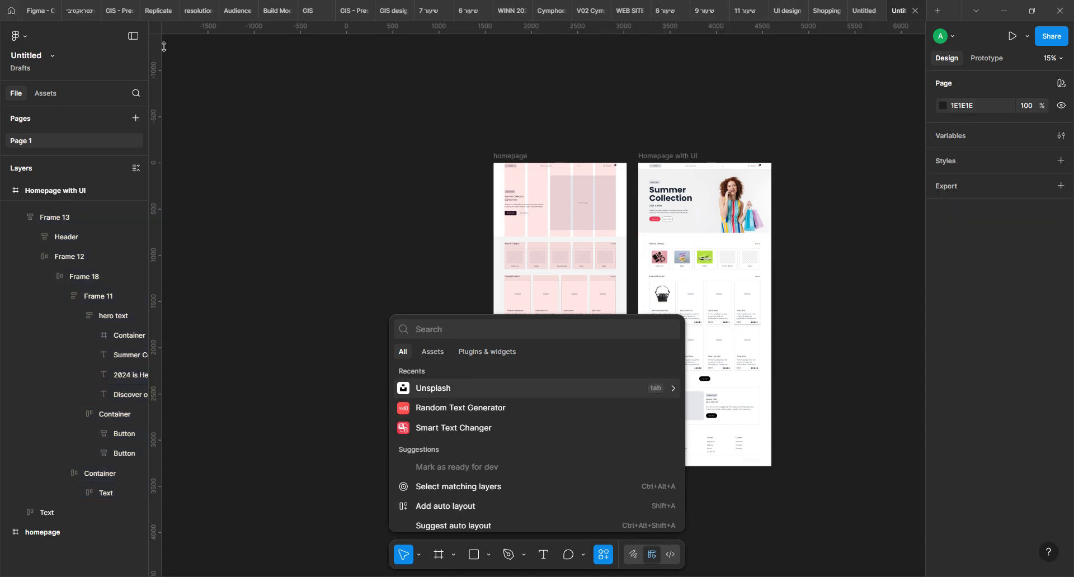
click(8, 11)
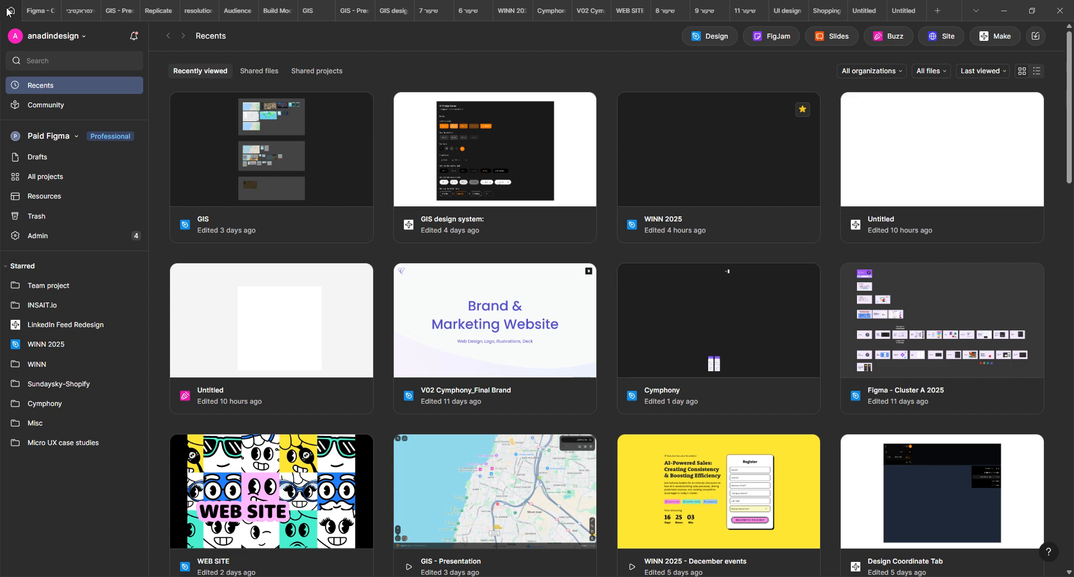
click(901, 10)
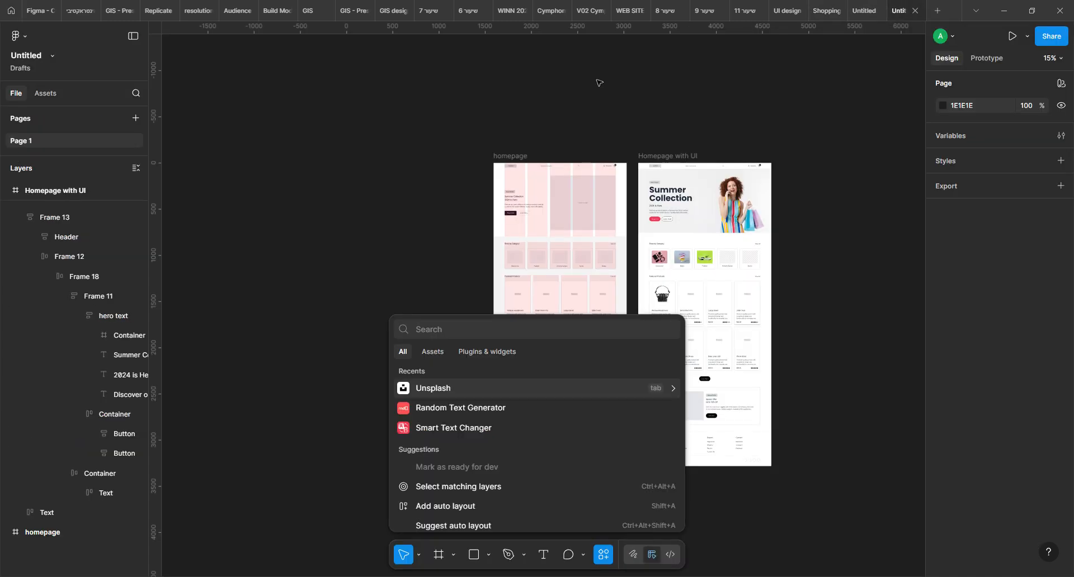
Rename the file as "from wireframes to UI"
click(30, 58)
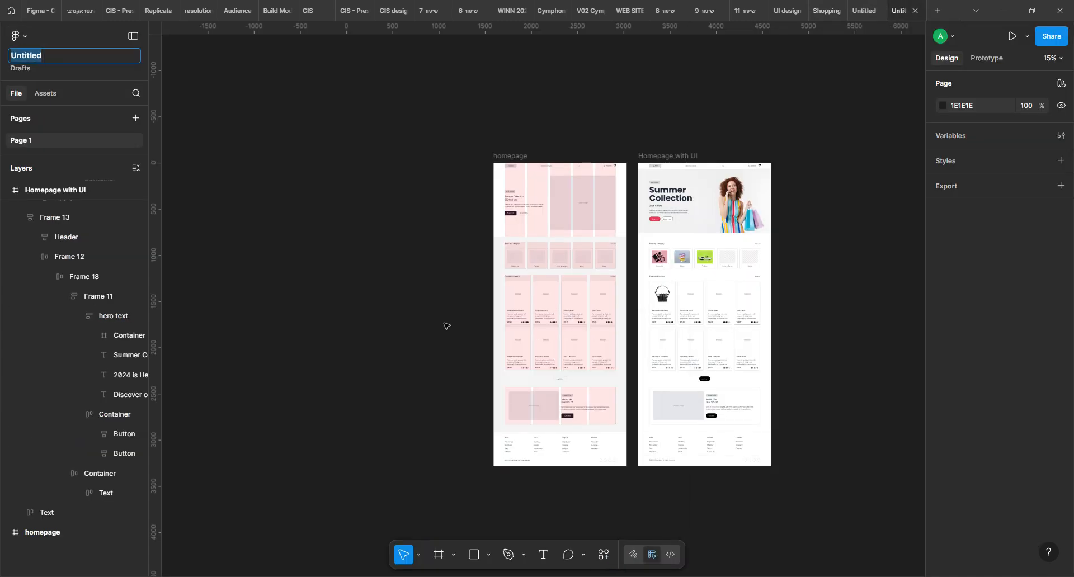
text(from wireframes to UI)
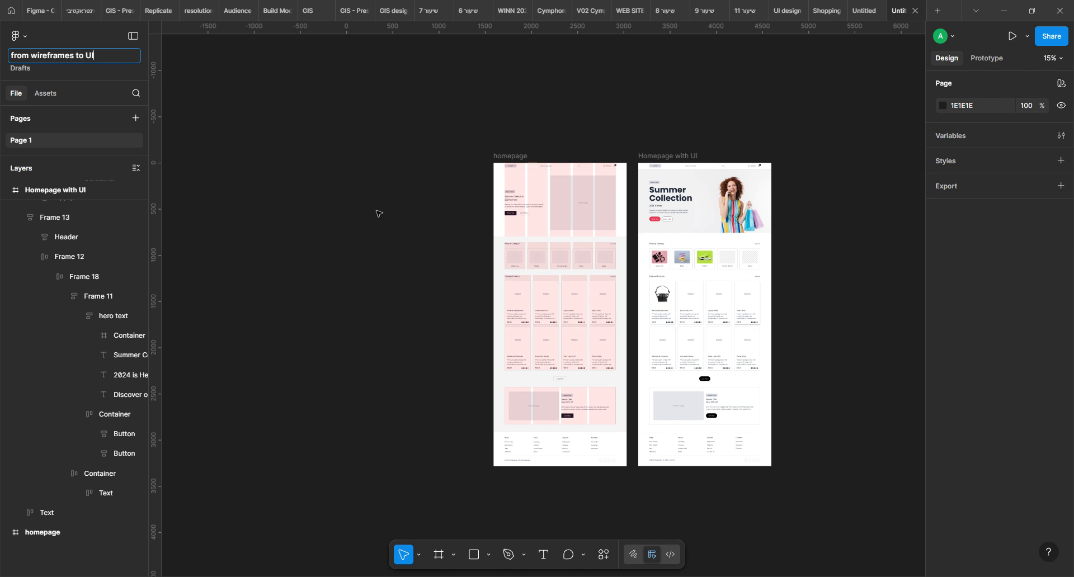
key(Return)
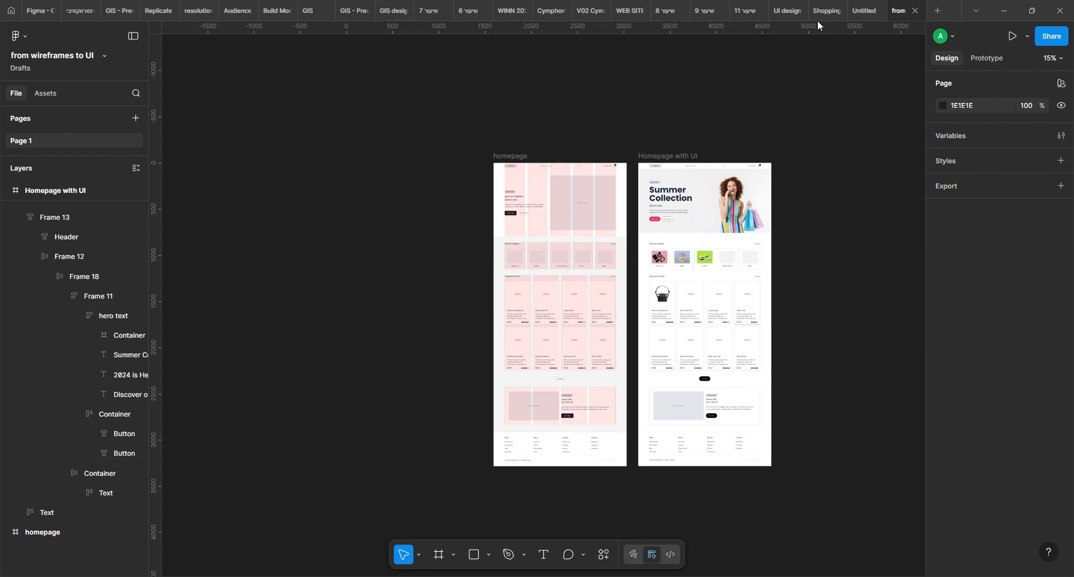
click(27, 36)
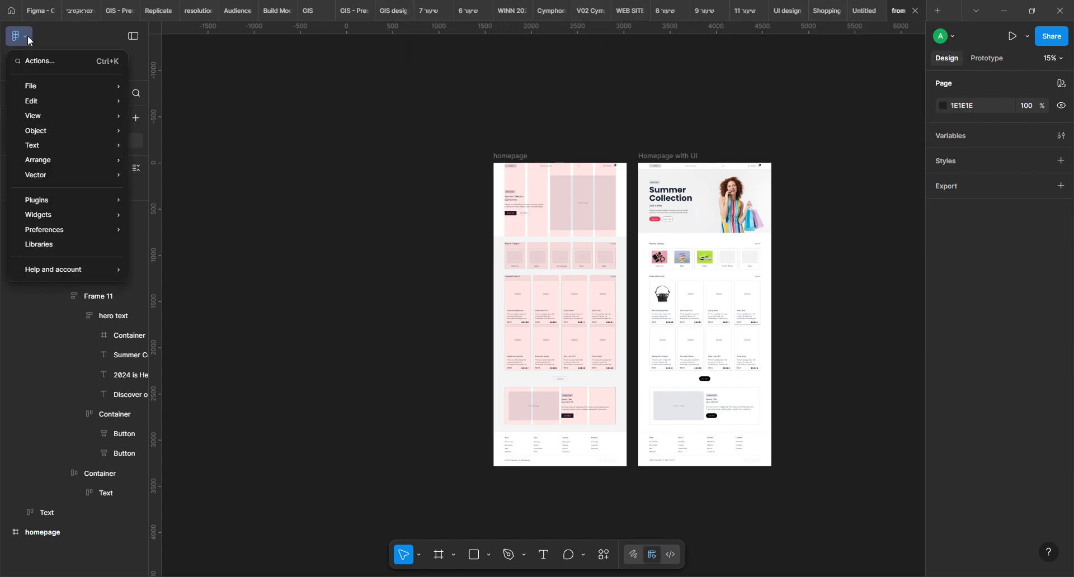
mouse_move(79, 173)
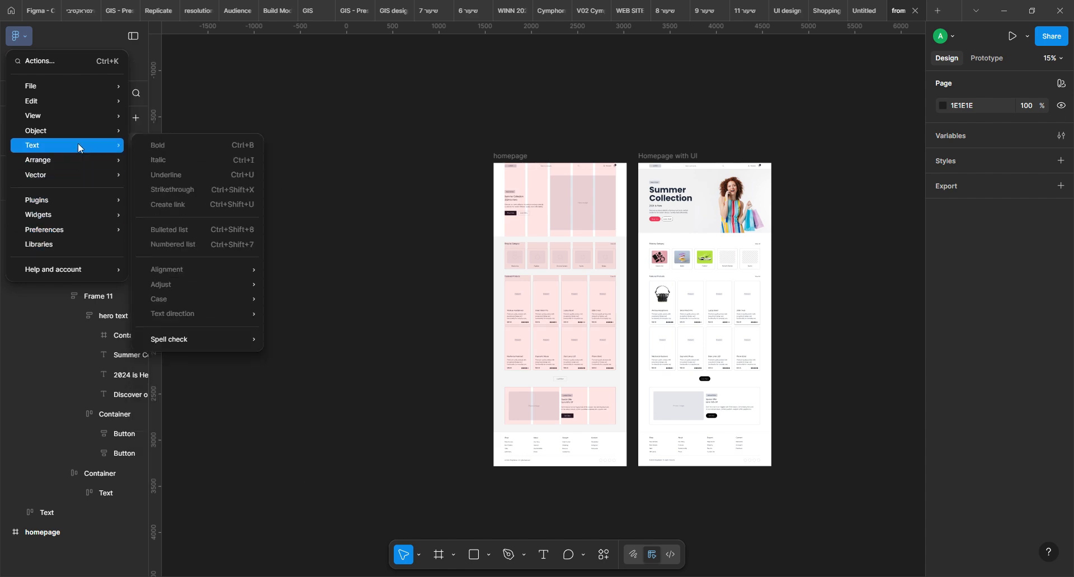
mouse_move(91, 88)
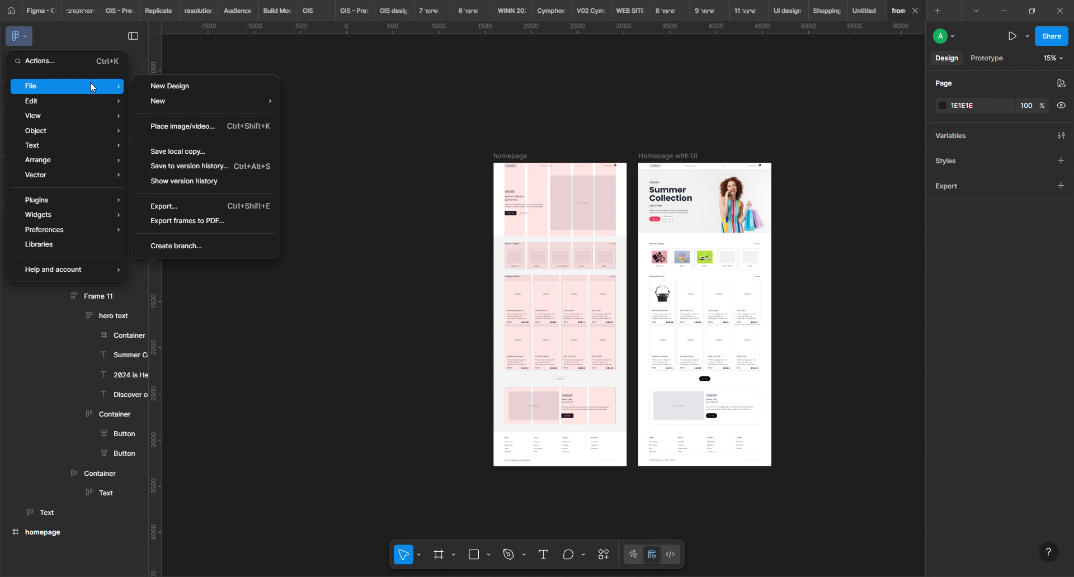
click(11, 10)
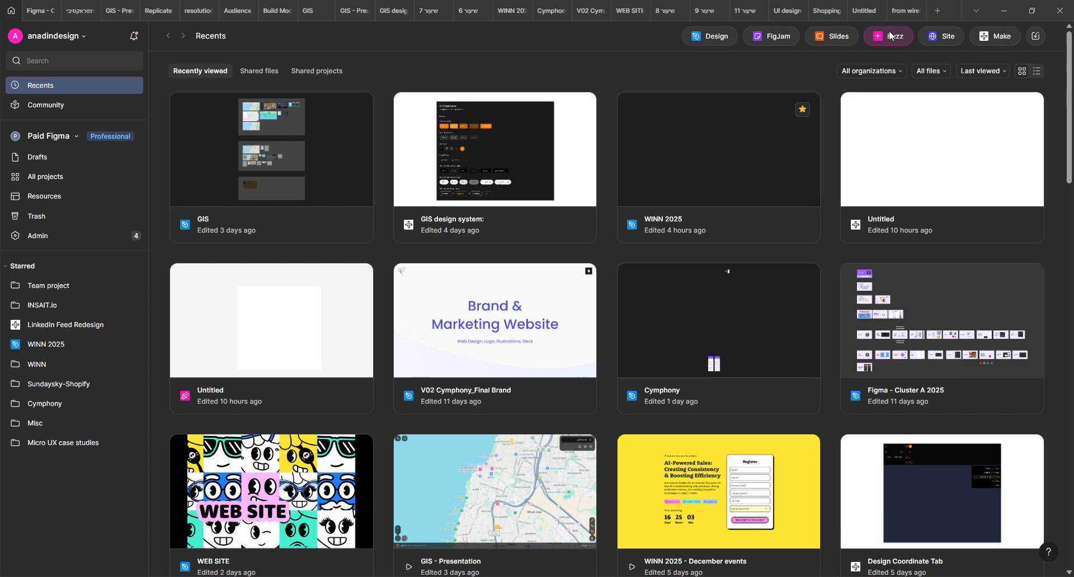
click(903, 11)
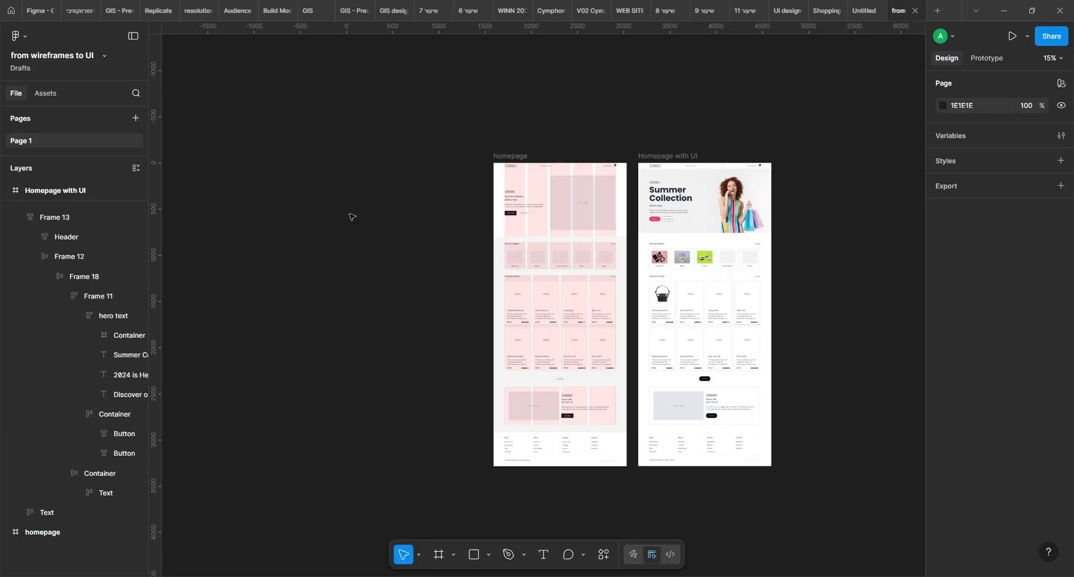
Extend the homepage and Homepage with UI frames together to a height of 3283 so they enclose their footers
drag(408, 103, 840, 501)
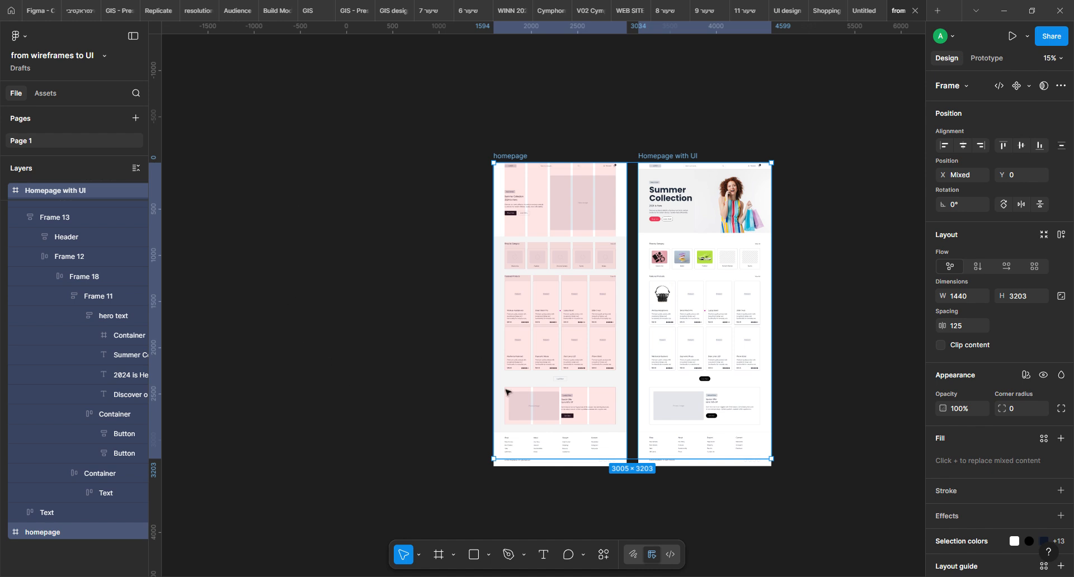
drag(562, 465, 565, 475)
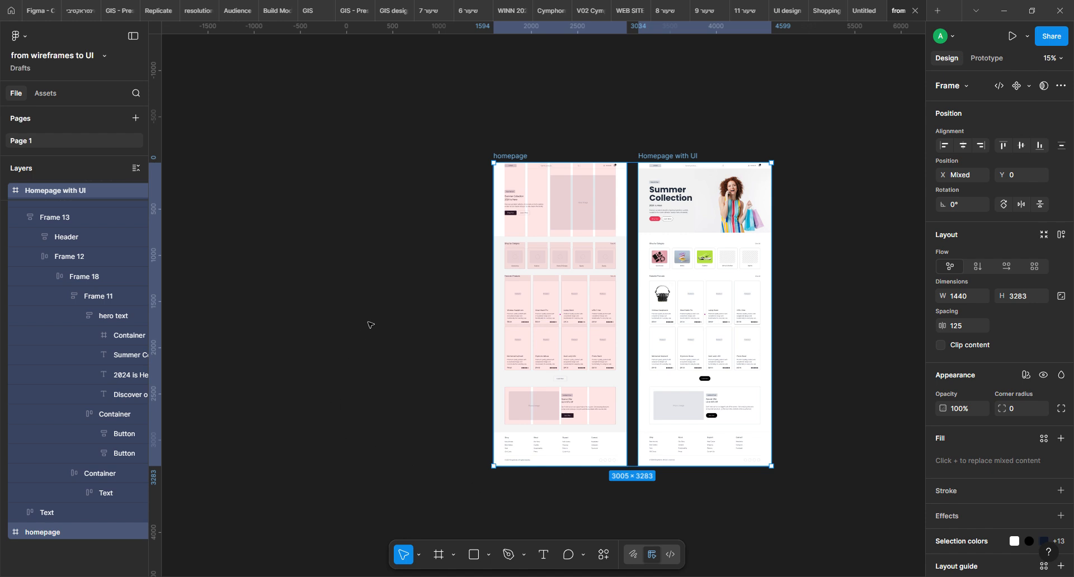
Copy both homepage frames into the GIS file's Design system page and place them in the empty canvas area beside Section 1
mouse_move(379, 14)
mouse_move(509, 20)
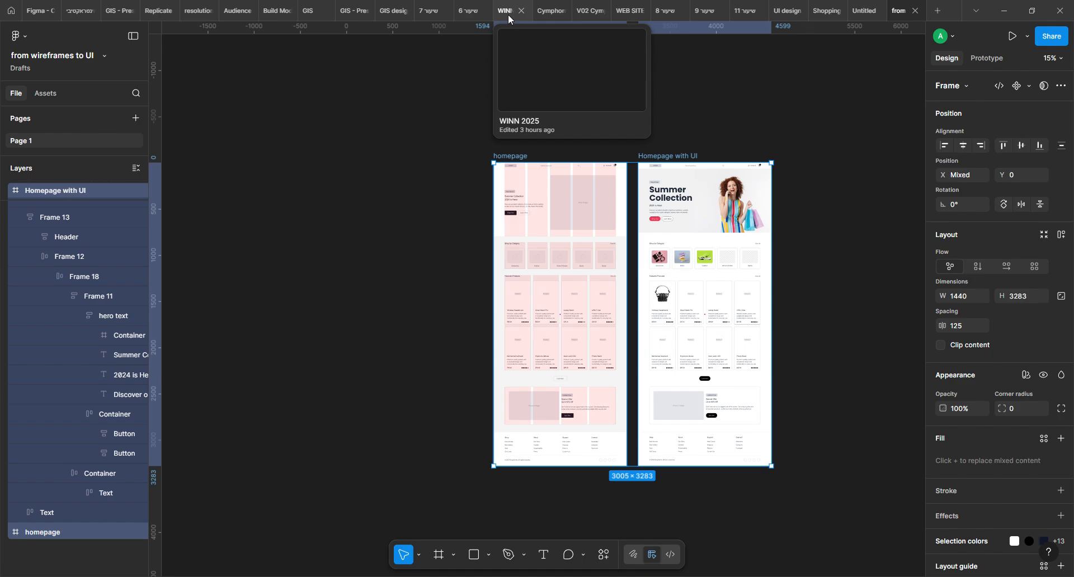
click(308, 11)
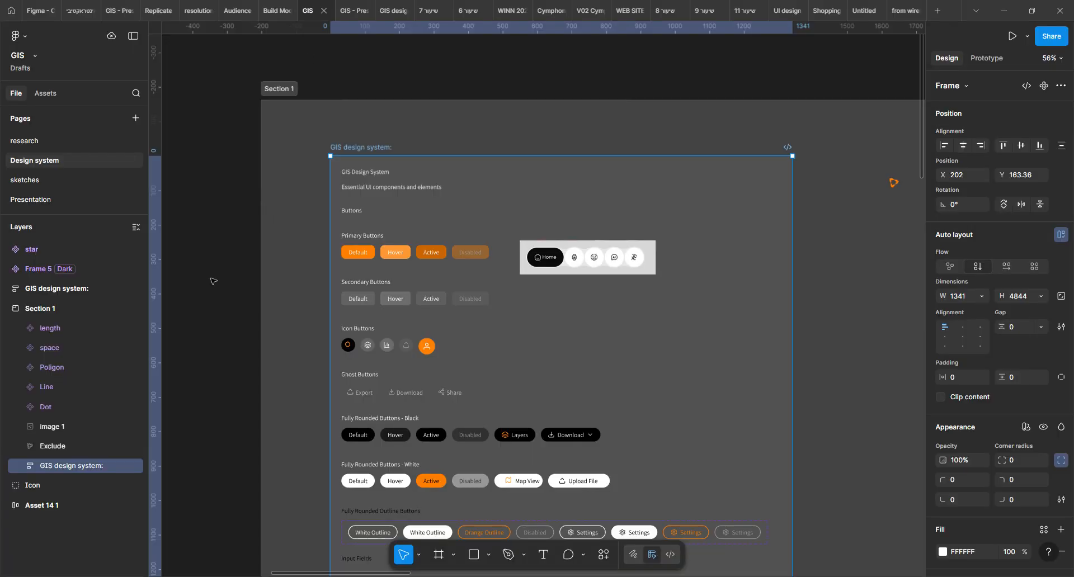
click(363, 71)
drag(823, 291, 52, 170)
drag(417, 257, 248, 290)
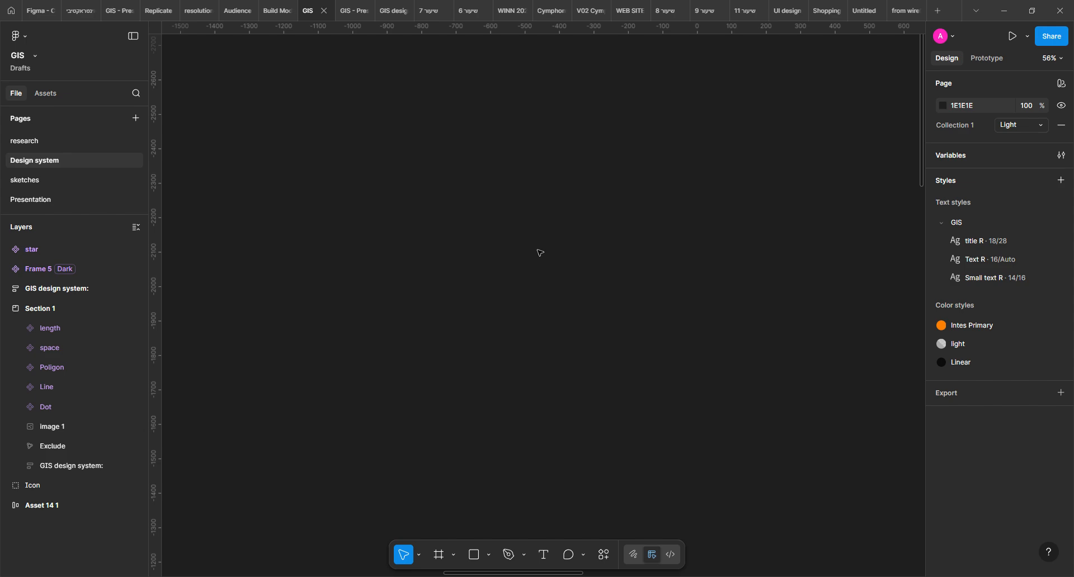
key(ctrl+v)
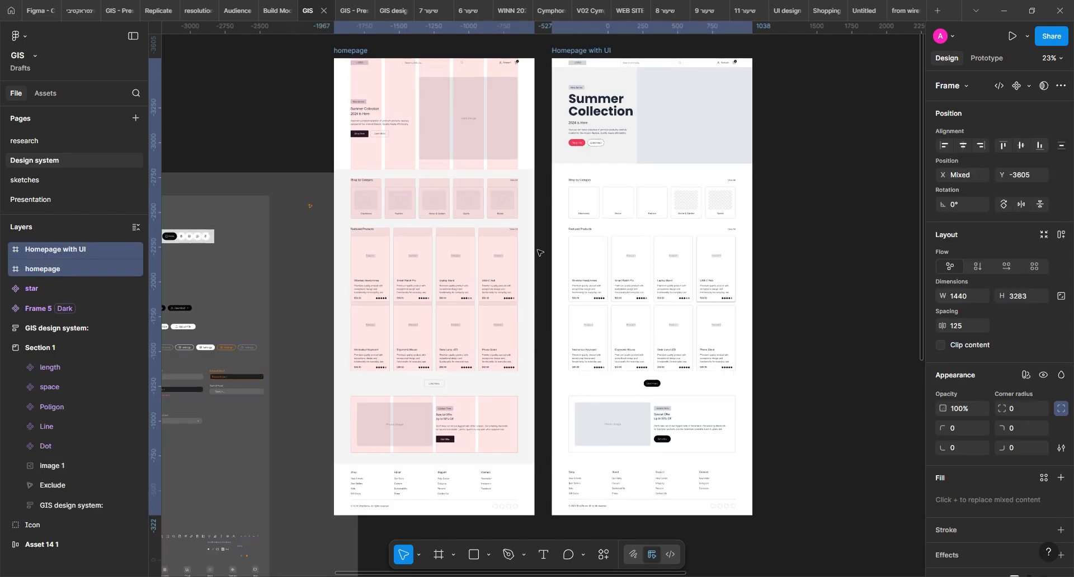
drag(355, 53, 480, 128)
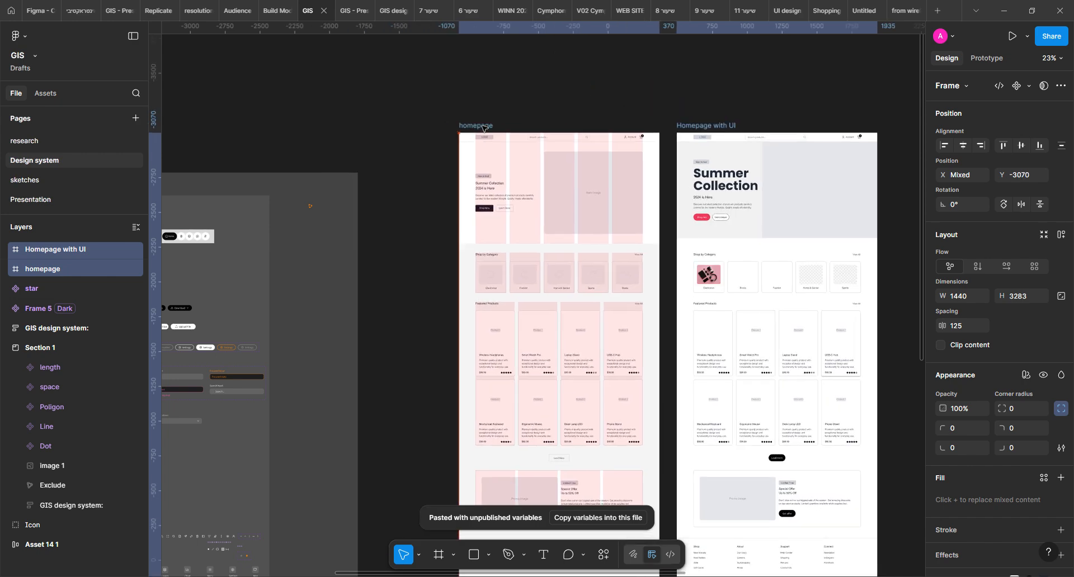
drag(592, 302, 499, 207)
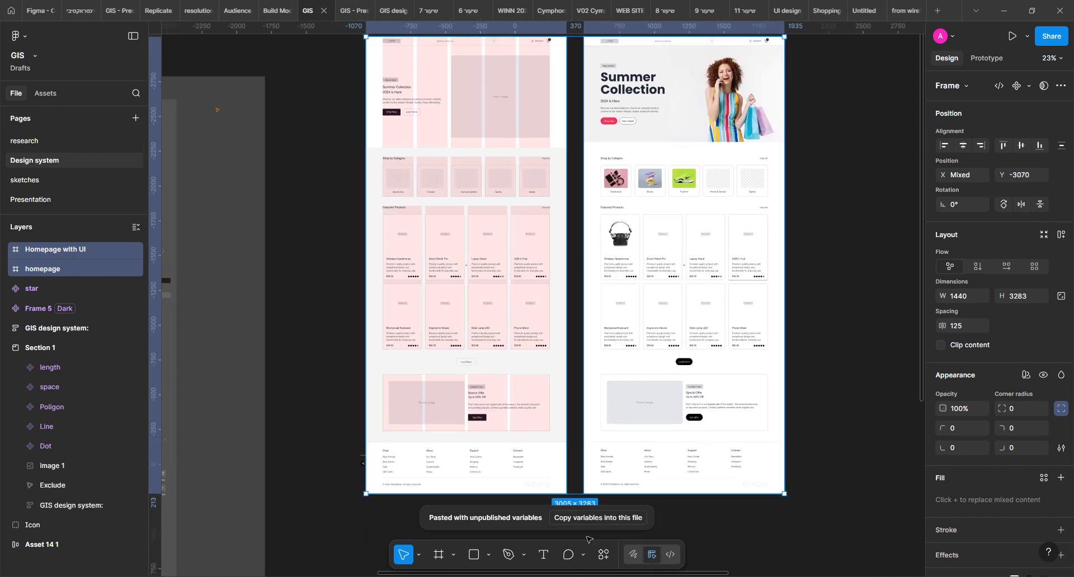
click(603, 557)
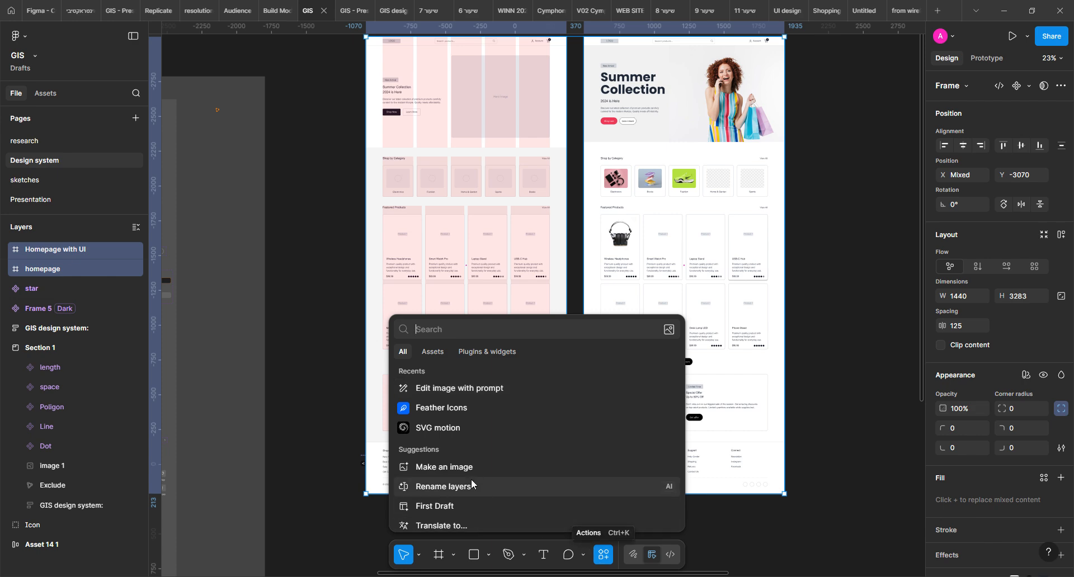
click(870, 219)
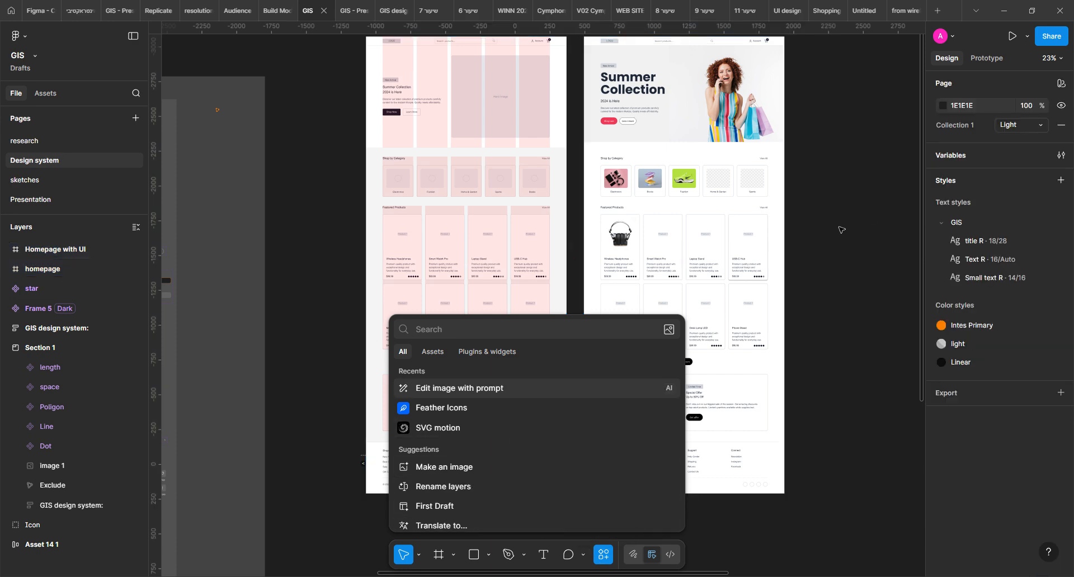
key(Escape)
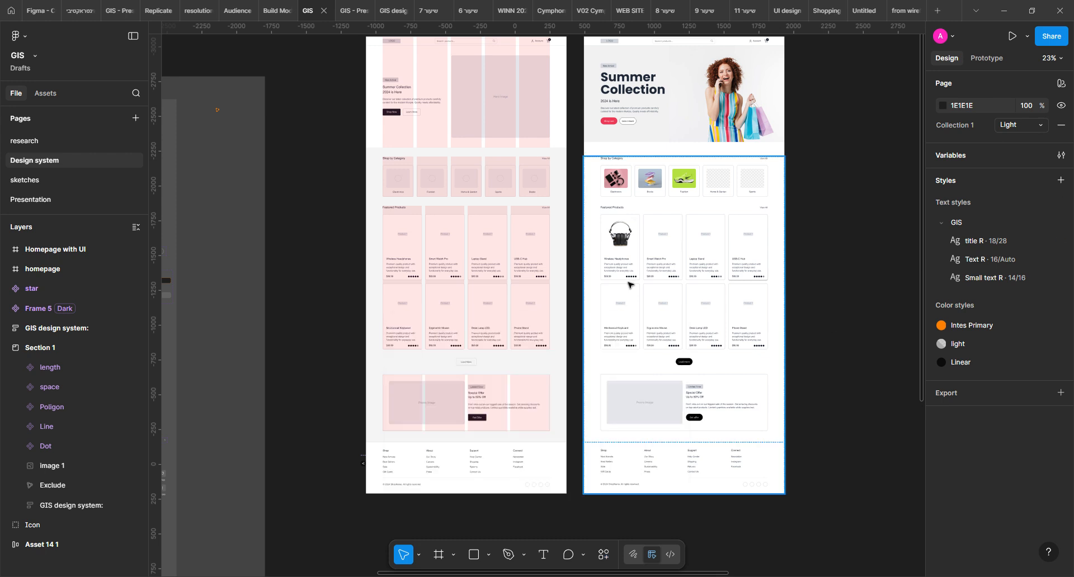